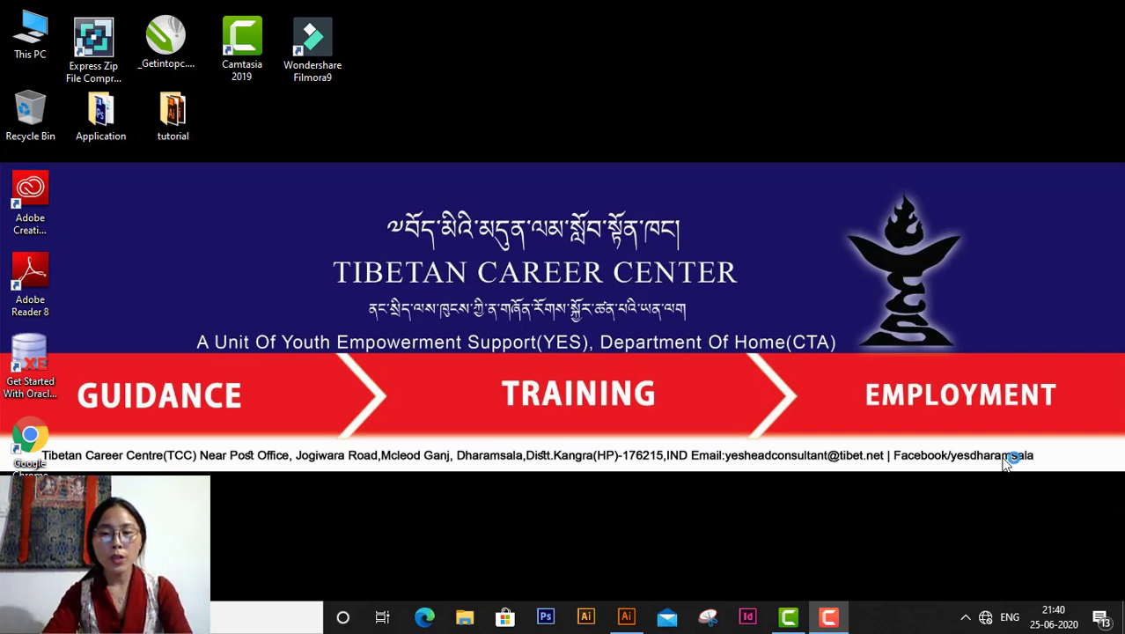
Step: Bring the Adobe Illustrator window with the blank Untitled-1 document to the front
{"action": "left_click", "coordinate": [625, 616]}
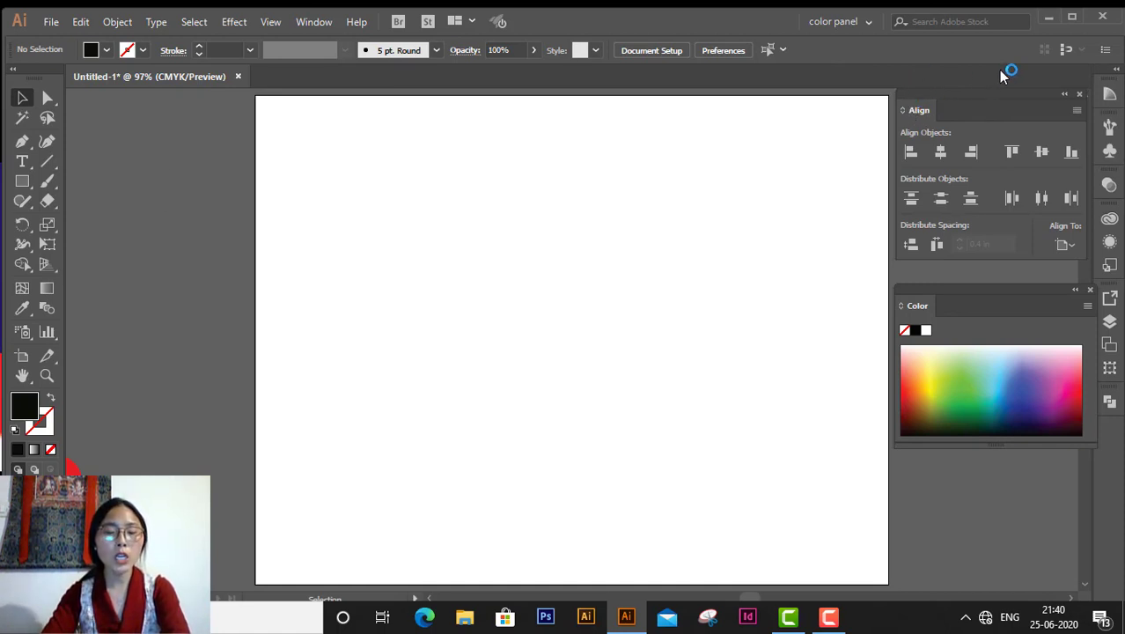
{"action": "key", "text": "shift+F7"}
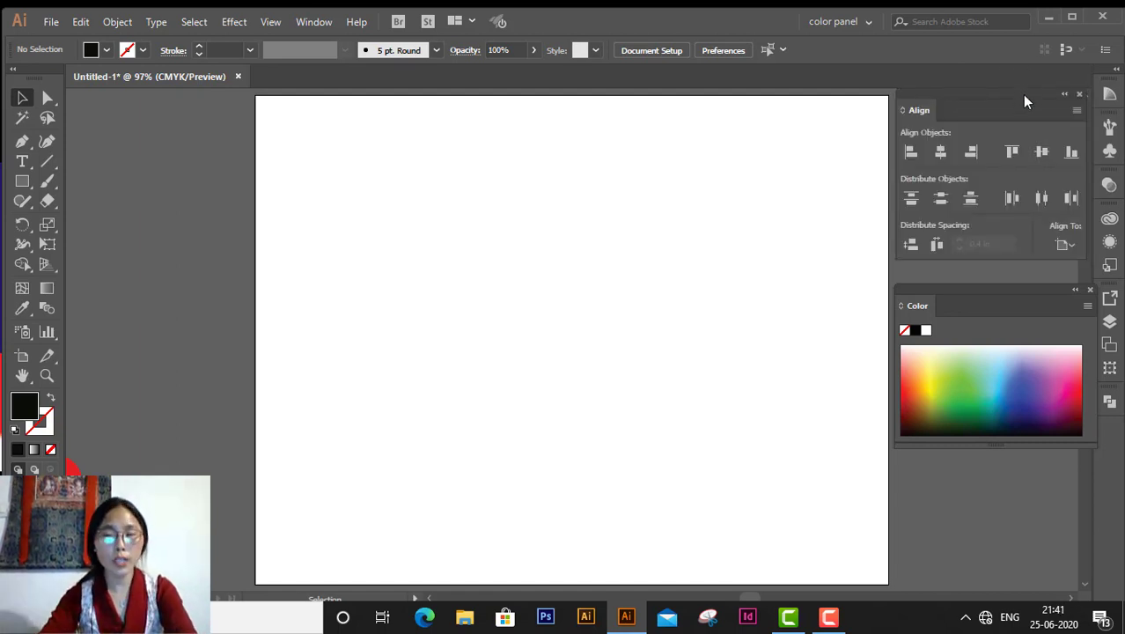
{"action": "left_click", "coordinate": [317, 24]}
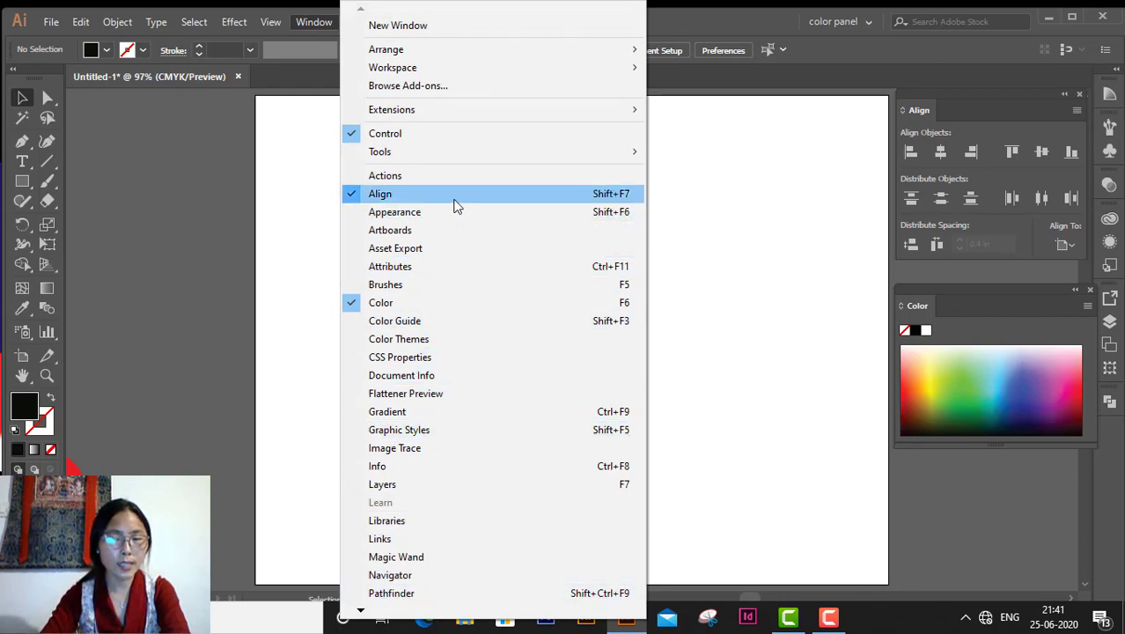
{"action": "left_click", "coordinate": [761, 239]}
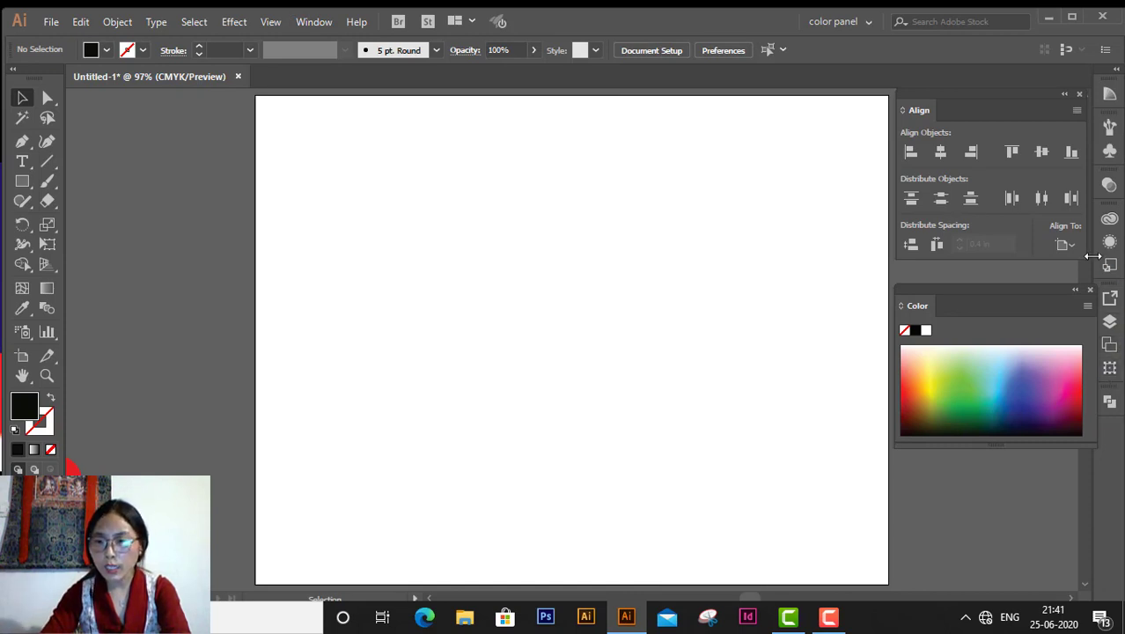
{"action": "left_click", "coordinate": [955, 111]}
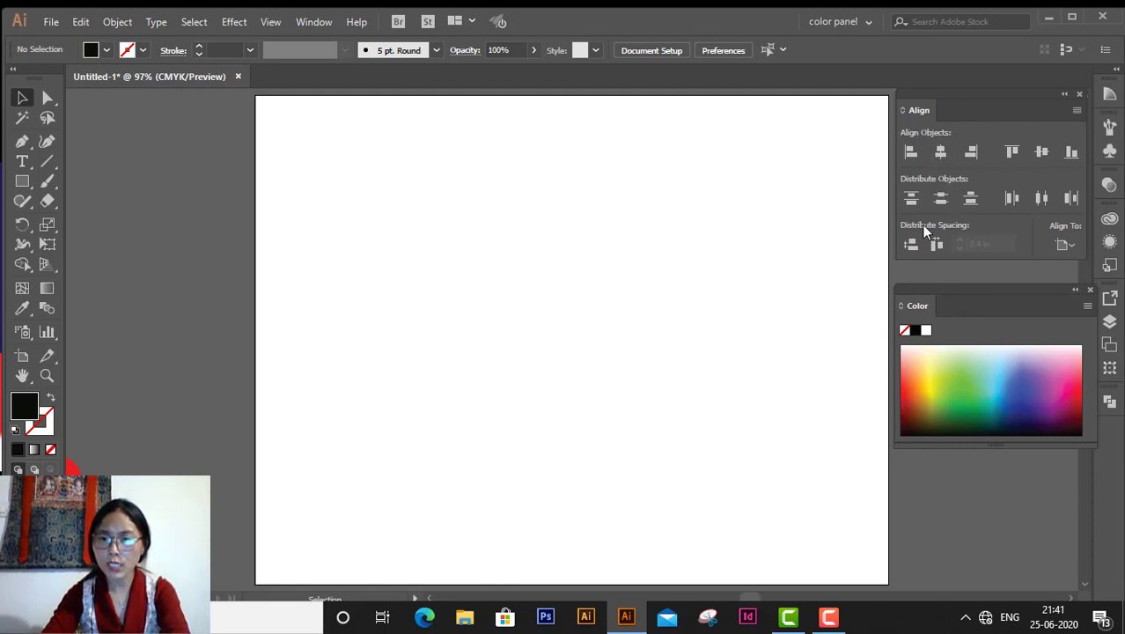
{"action": "left_click", "coordinate": [969, 212]}
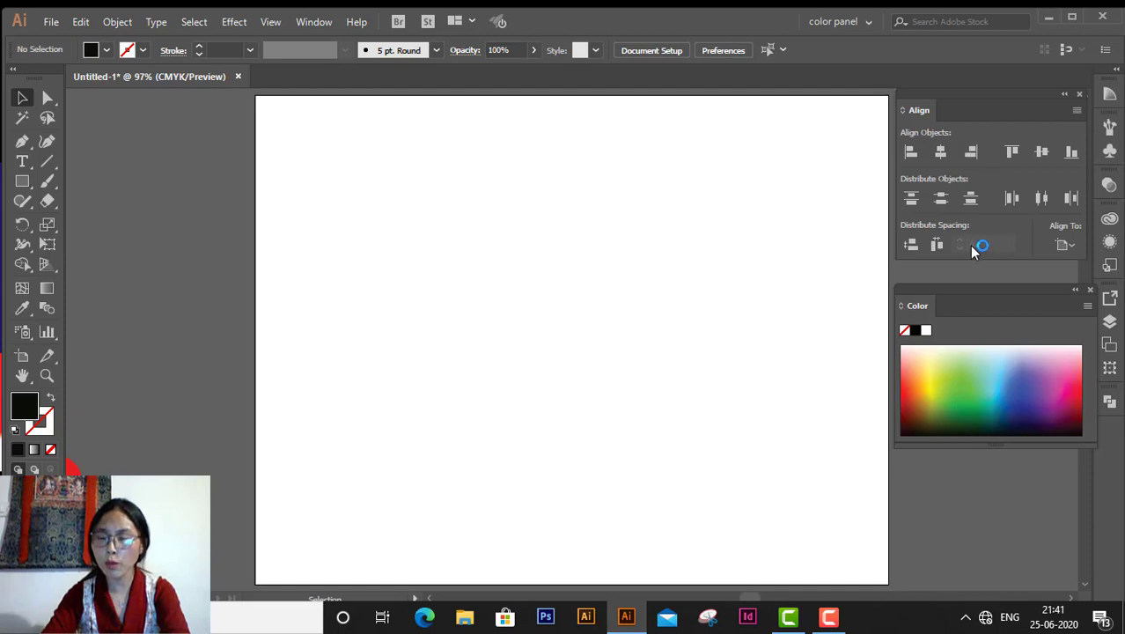
{"action": "left_click", "coordinate": [1078, 111]}
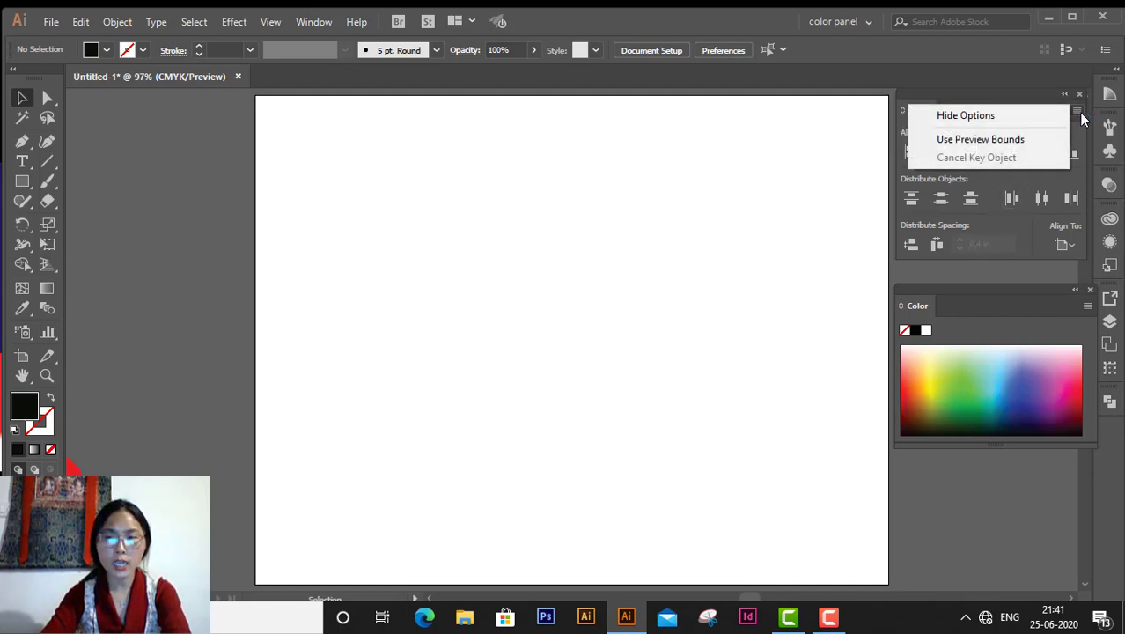
{"action": "left_click", "coordinate": [1033, 119]}
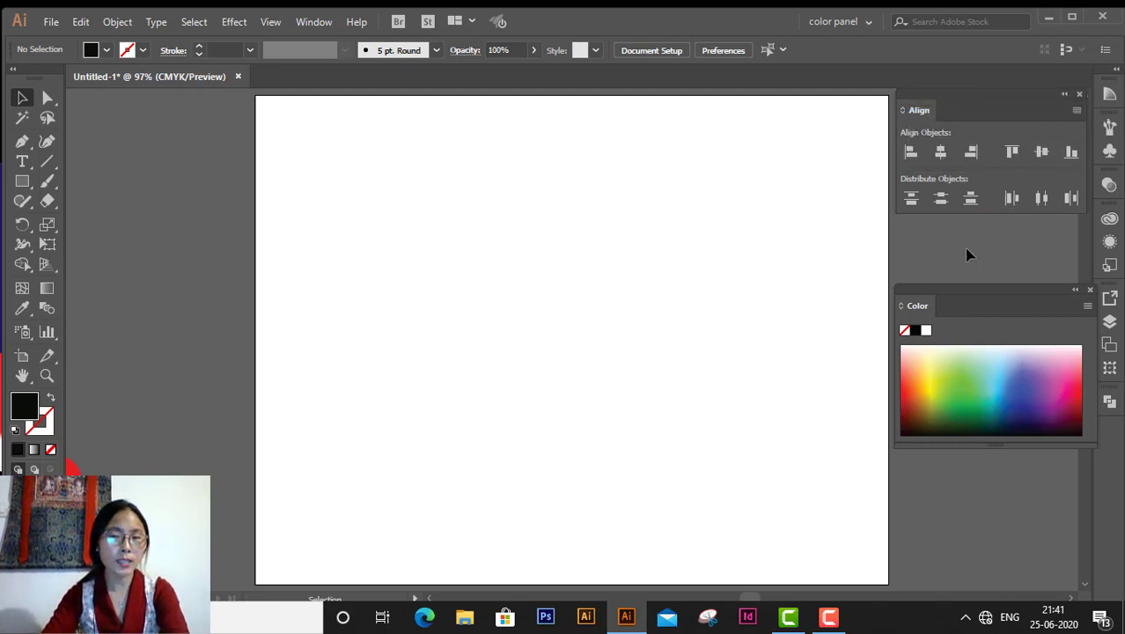
{"action": "left_click", "coordinate": [1077, 111]}
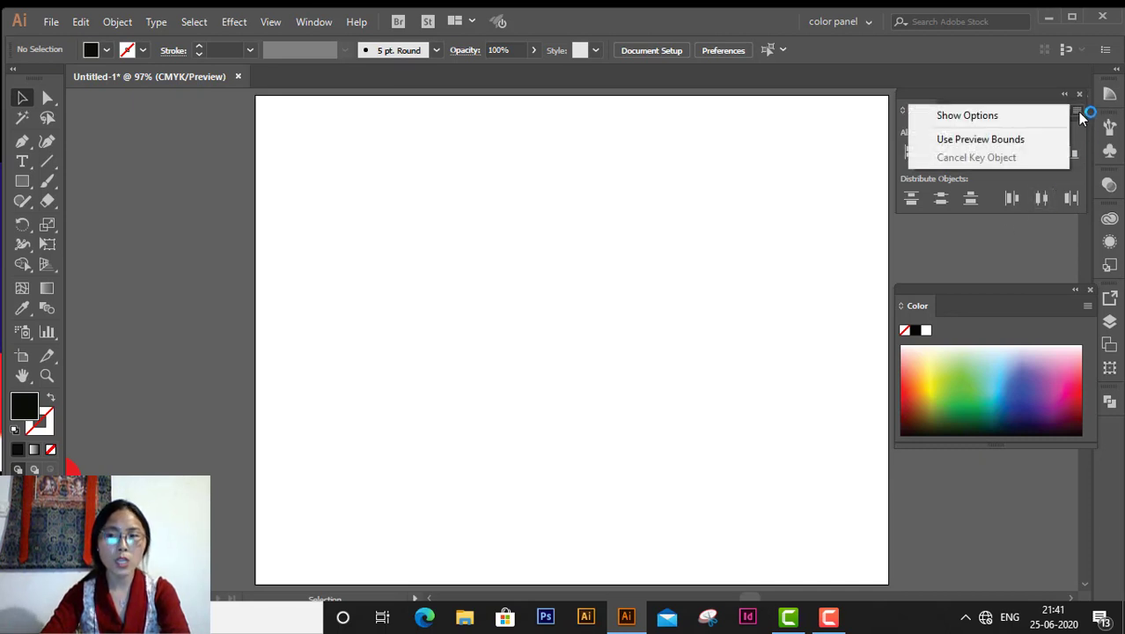
{"action": "left_click", "coordinate": [993, 123]}
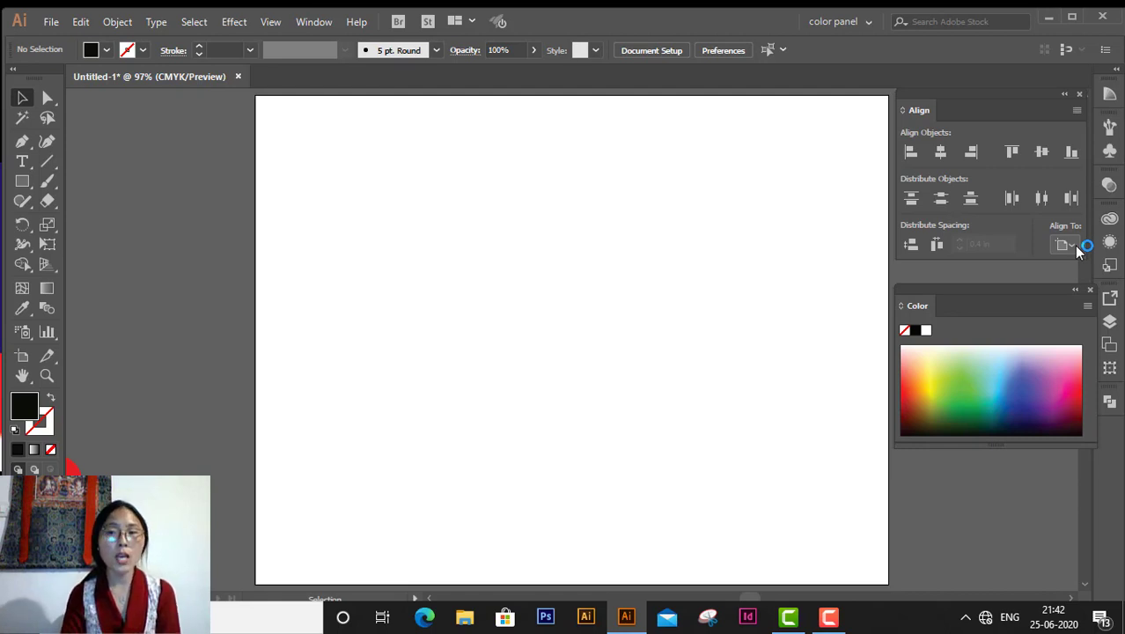
Step: Set the Align panel's Align To option to Align to Selection
{"action": "left_click", "coordinate": [1074, 246]}
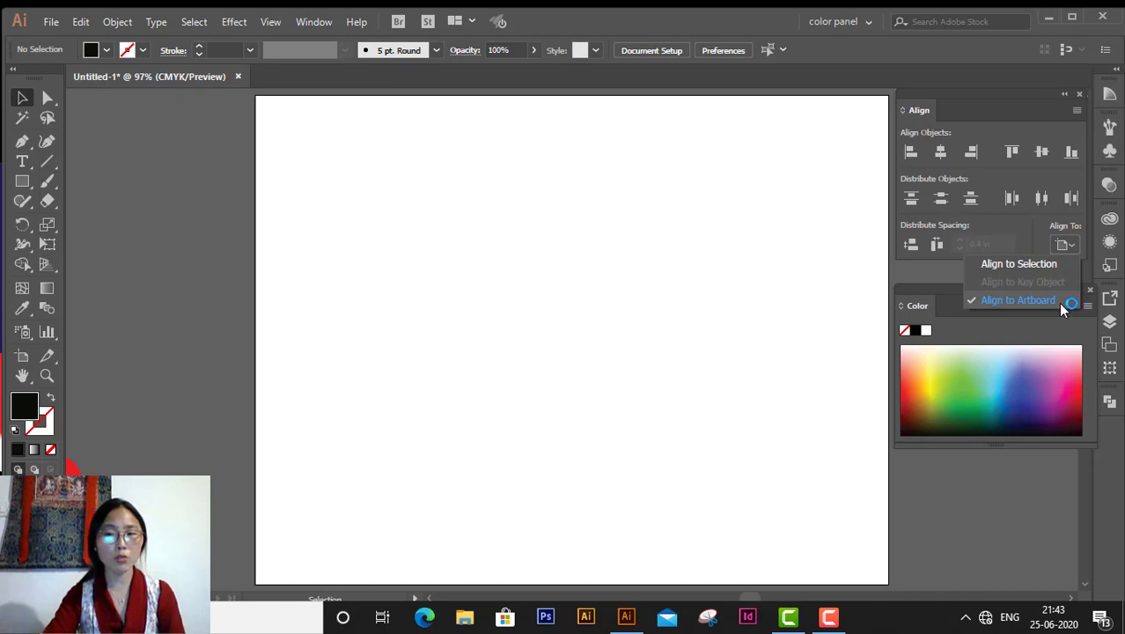
{"action": "left_click", "coordinate": [1038, 266]}
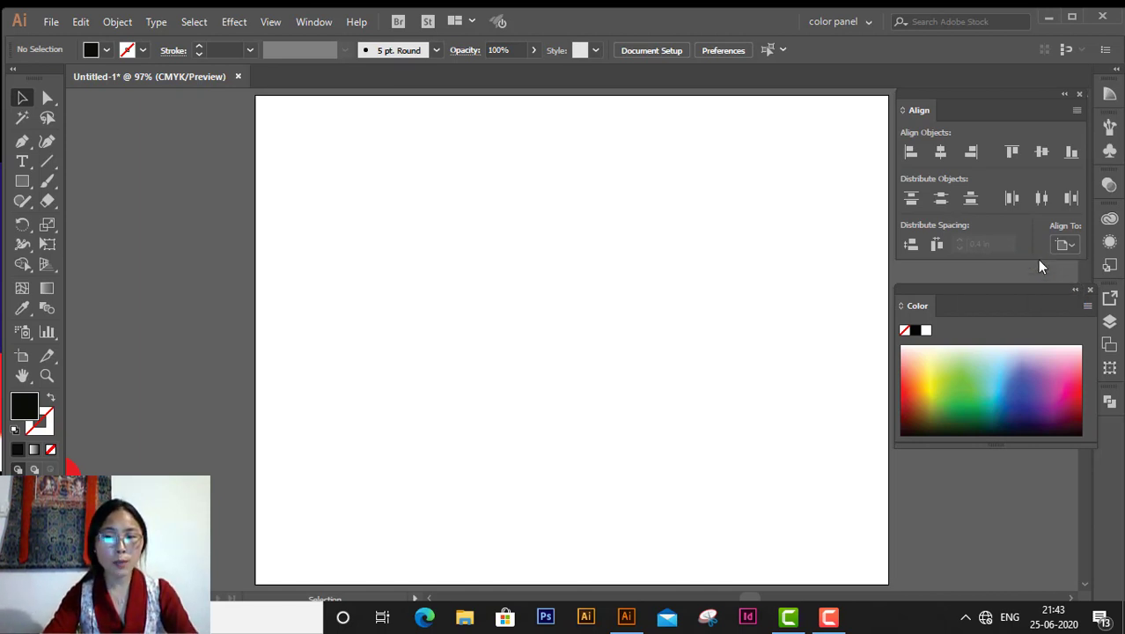
Step: Draw a small black rectangle in the upper middle of the artboard with the Rectangle tool
{"action": "left_click", "coordinate": [29, 183]}
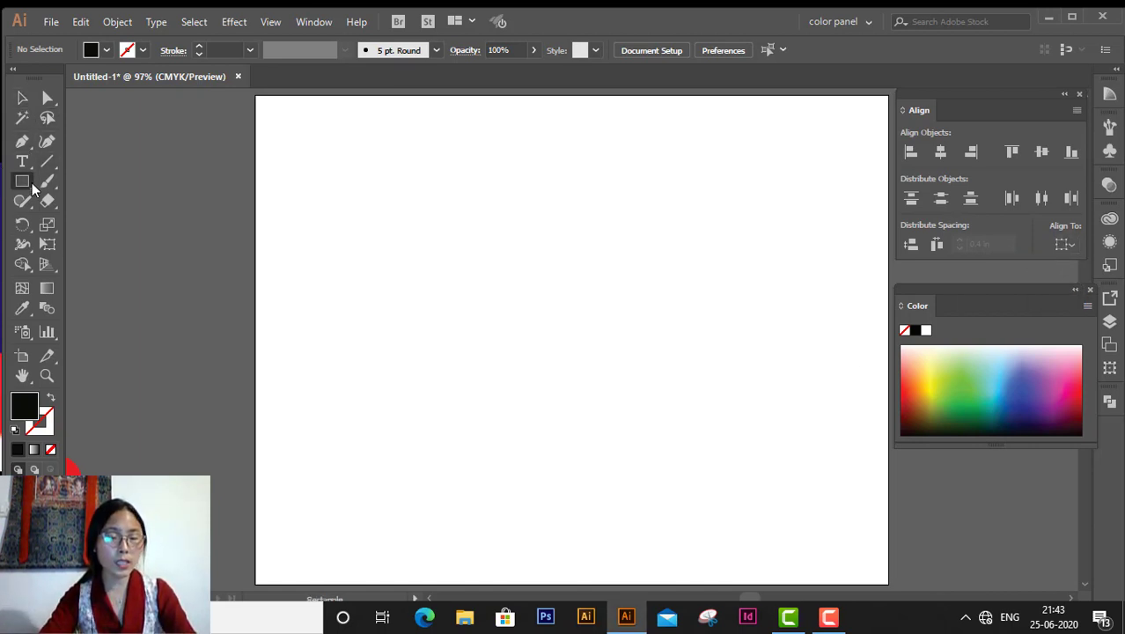
{"action": "left_click_drag", "start_coordinate": [33, 184], "coordinate": [100, 175]}
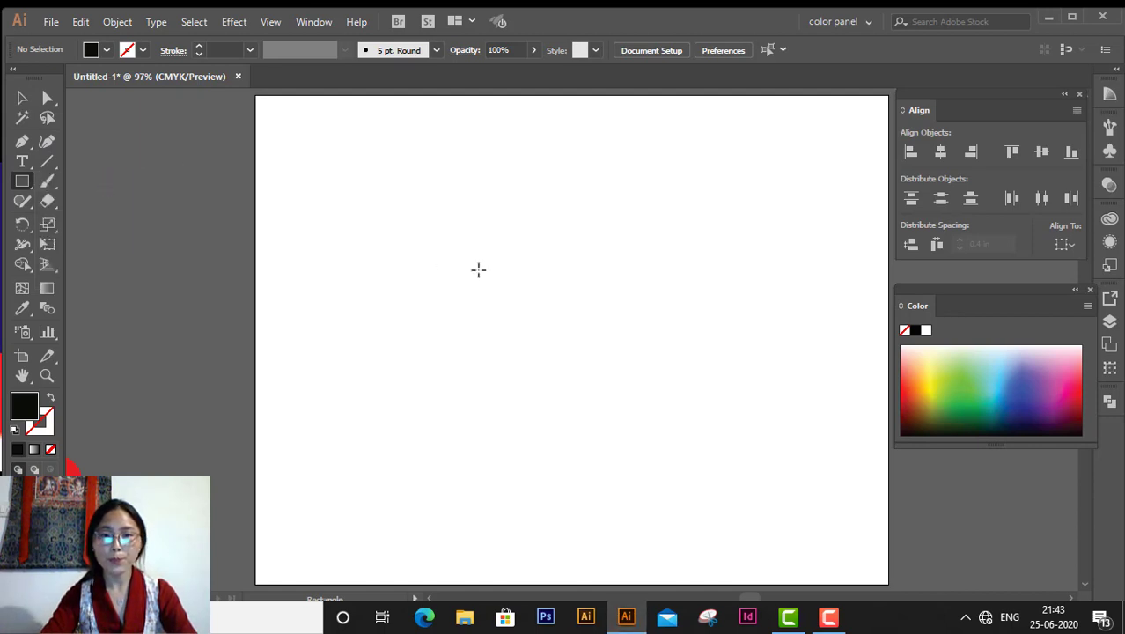
{"action": "left_click_drag", "start_coordinate": [494, 206], "coordinate": [559, 264]}
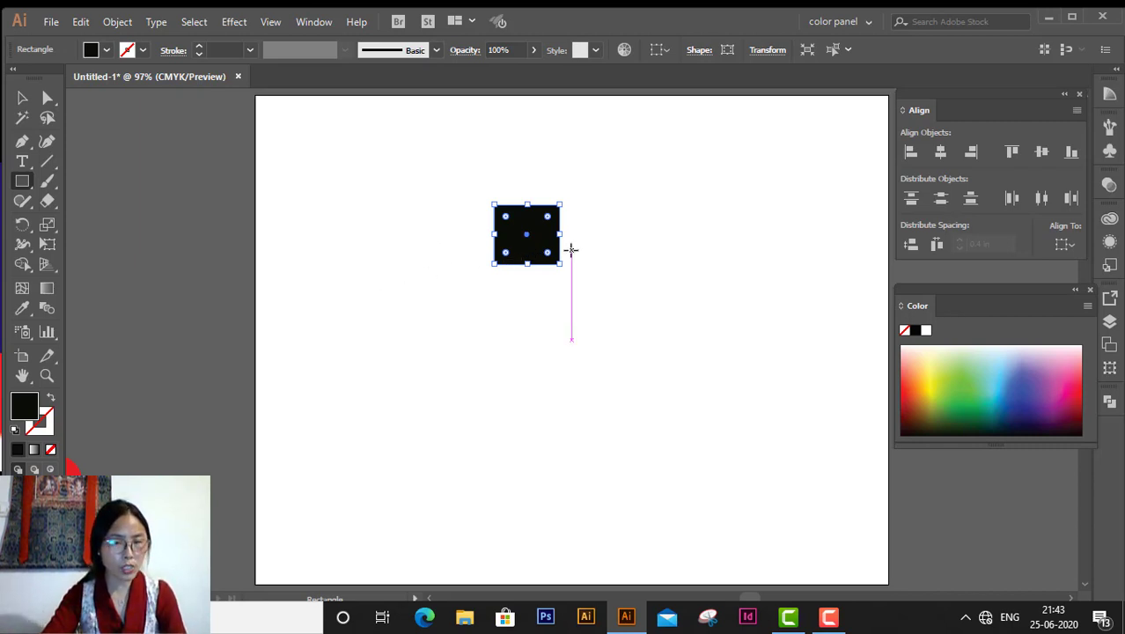
{"action": "left_click", "coordinate": [1076, 244]}
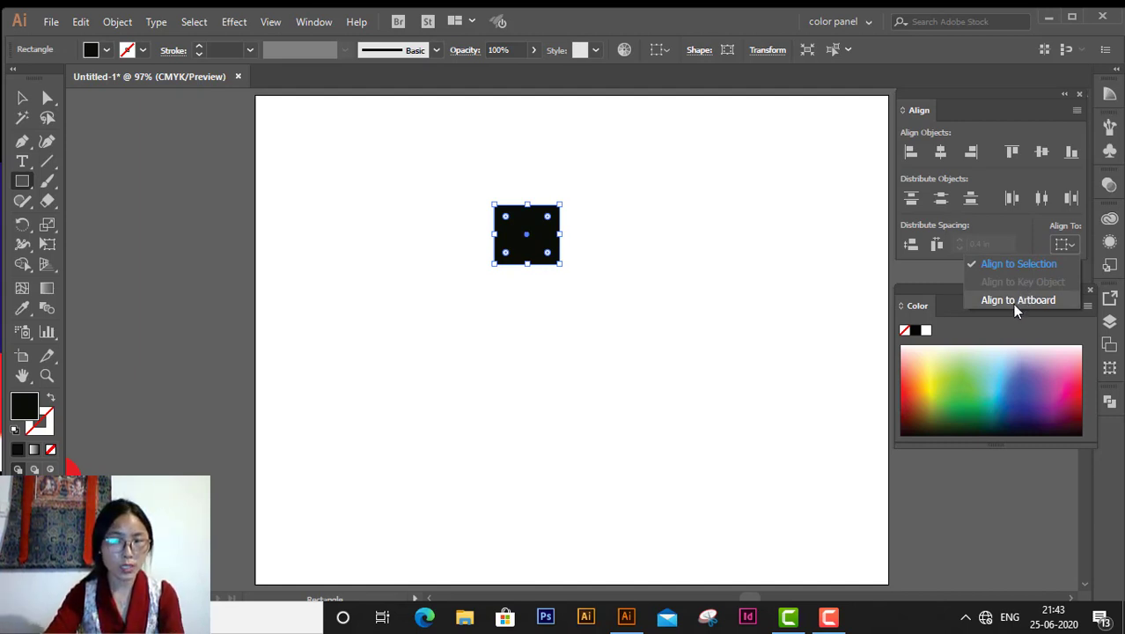
Step: Switch Align To to Align to Artboard and try left, right and centre alignments on the rectangle
{"action": "left_click", "coordinate": [1015, 299]}
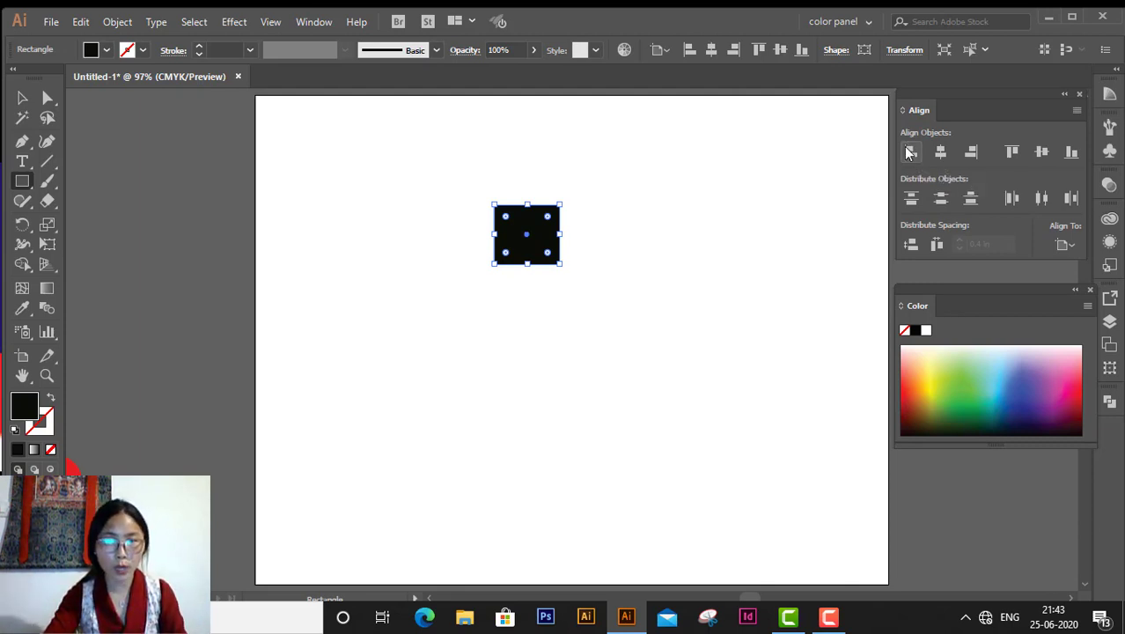
{"action": "left_click", "coordinate": [909, 154]}
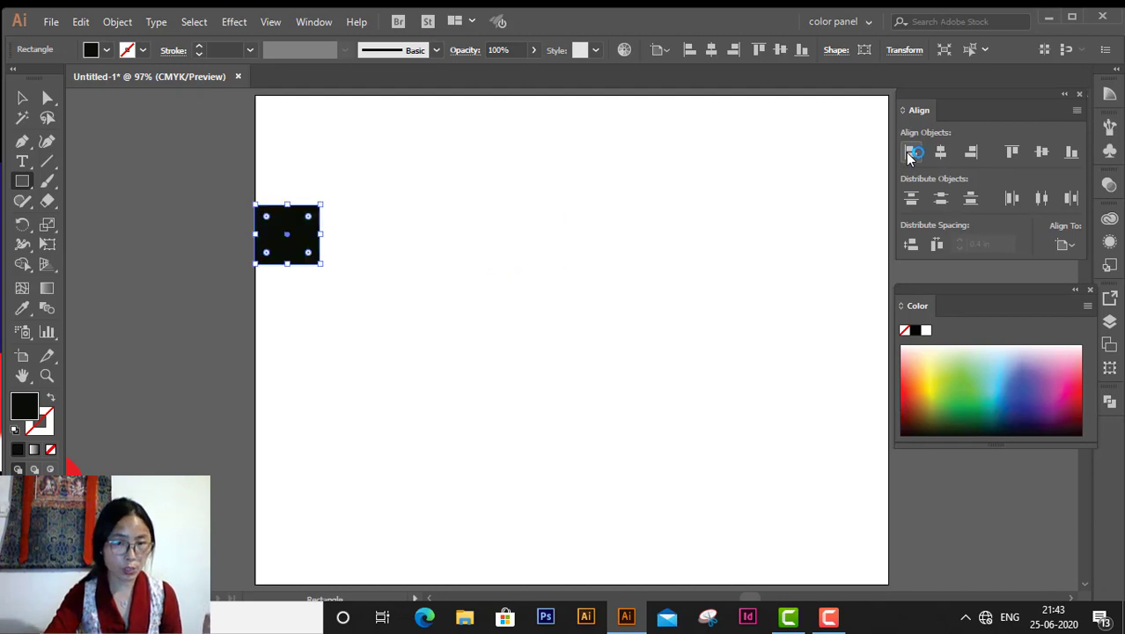
{"action": "left_click", "coordinate": [972, 153]}
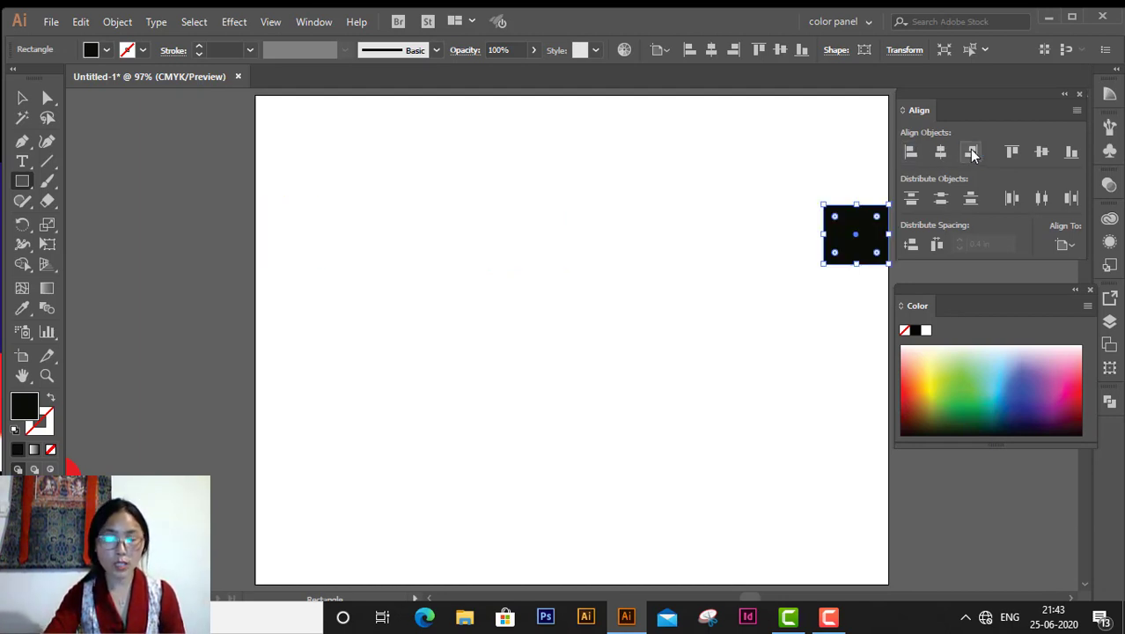
{"action": "left_click", "coordinate": [941, 152]}
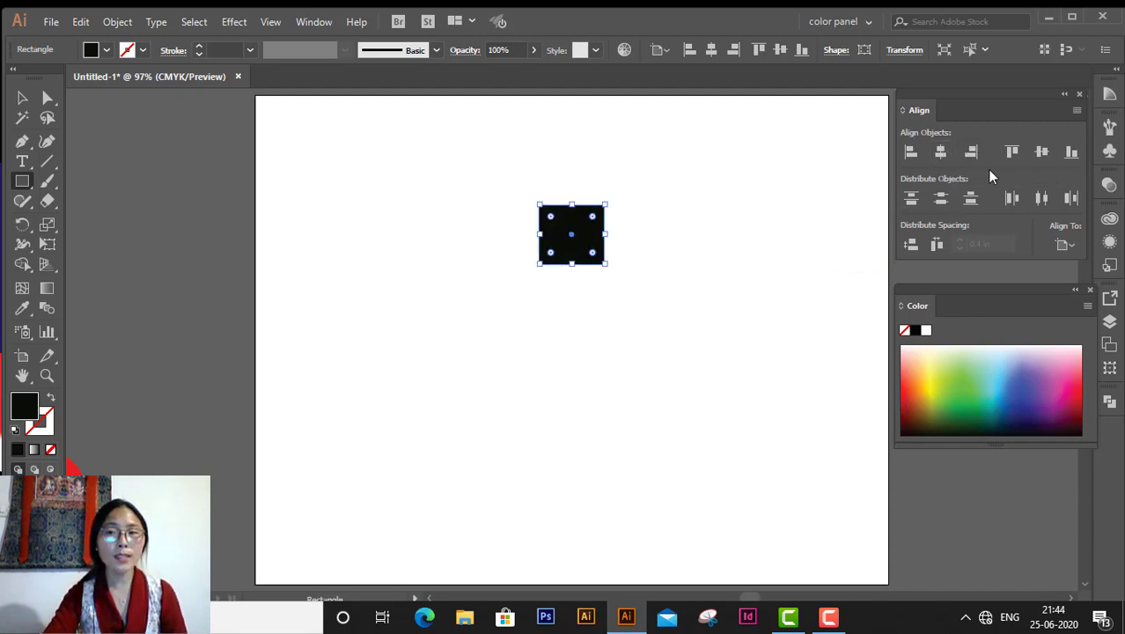
{"action": "left_click", "coordinate": [1033, 155]}
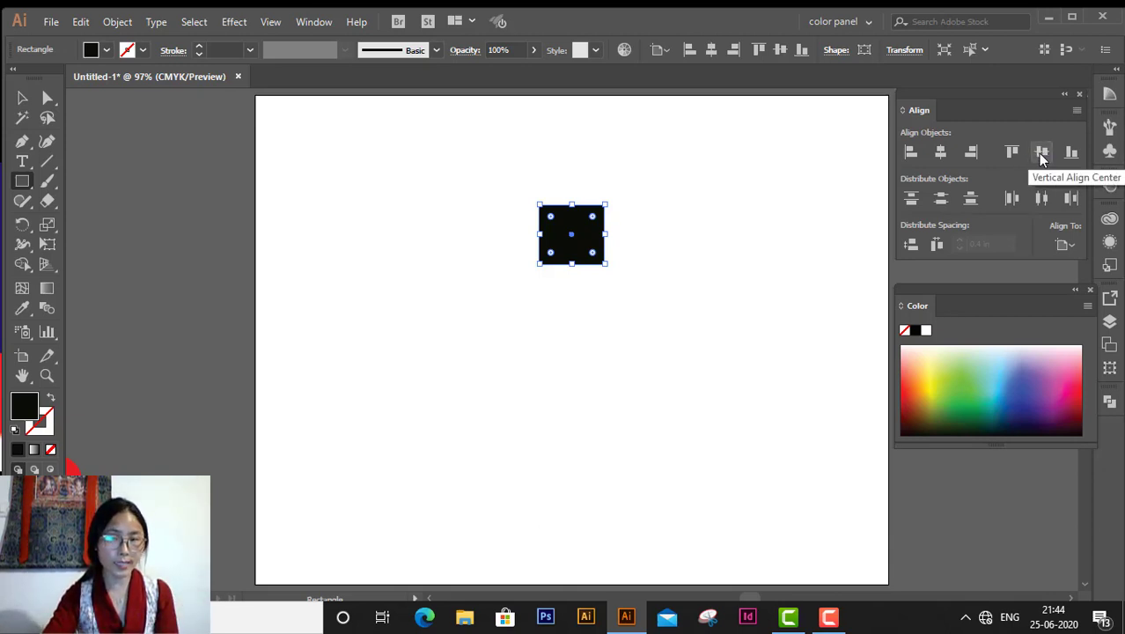
{"action": "left_click", "coordinate": [1041, 155]}
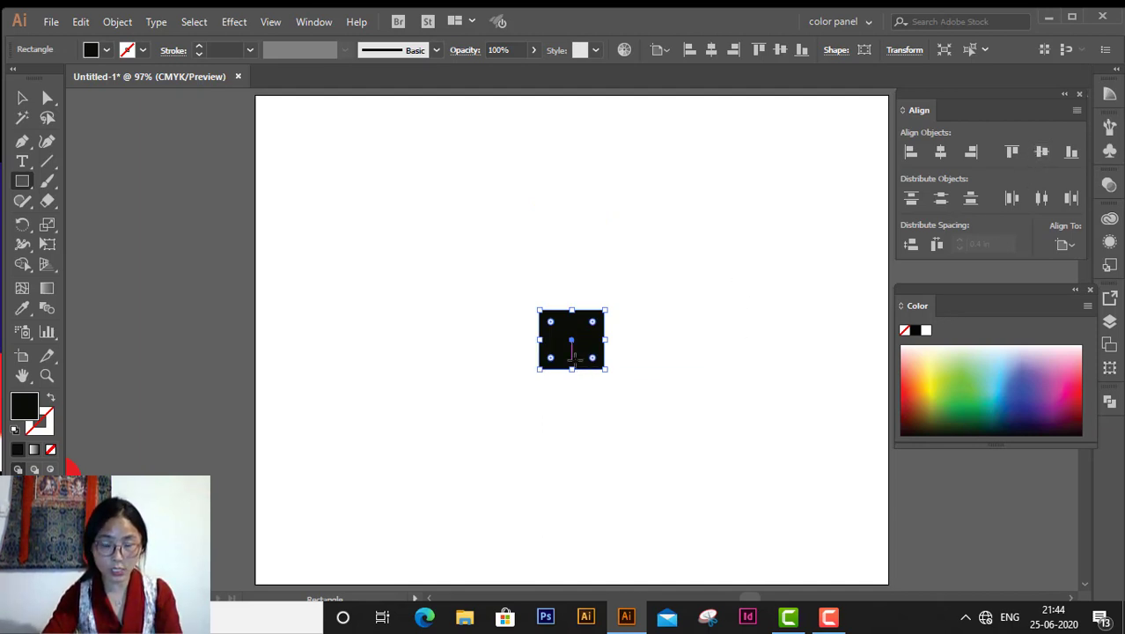
Step: Snap the rectangle to the artboard's bottom-right corner using Right and Bottom align
{"action": "left_click", "coordinate": [1013, 152]}
{"action": "left_click", "coordinate": [1073, 153]}
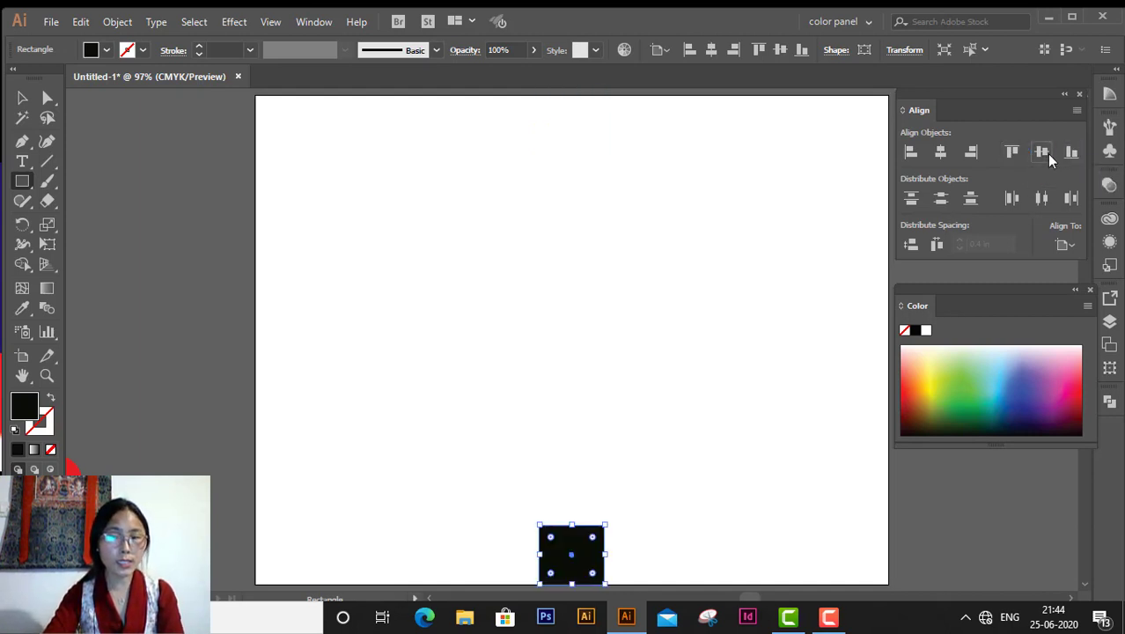
{"action": "left_click", "coordinate": [1047, 153]}
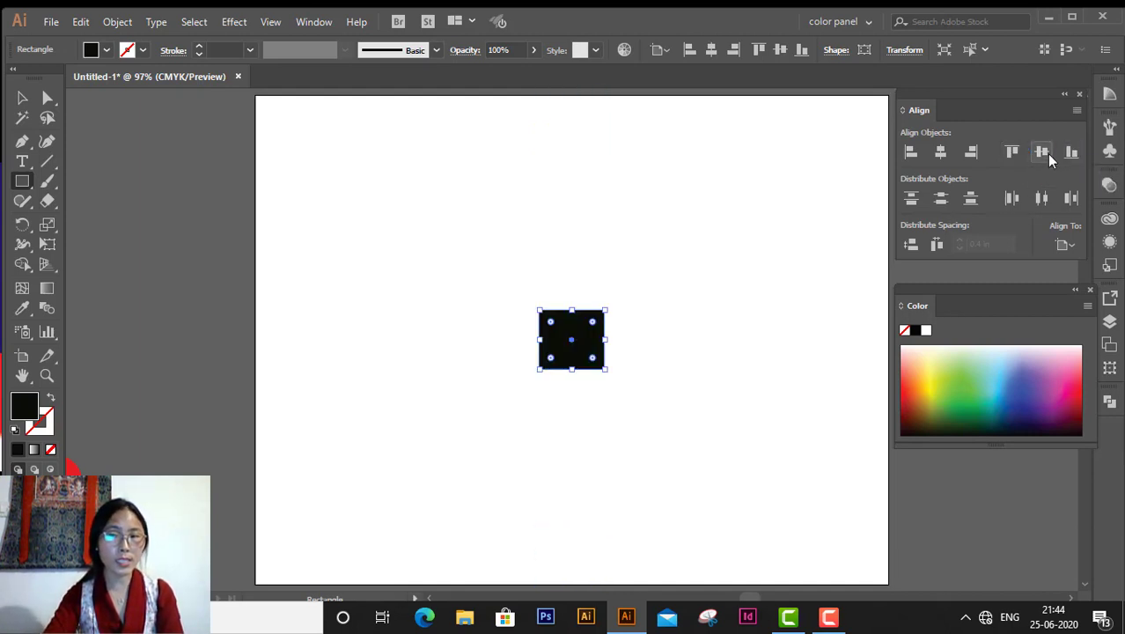
{"action": "left_click", "coordinate": [972, 155]}
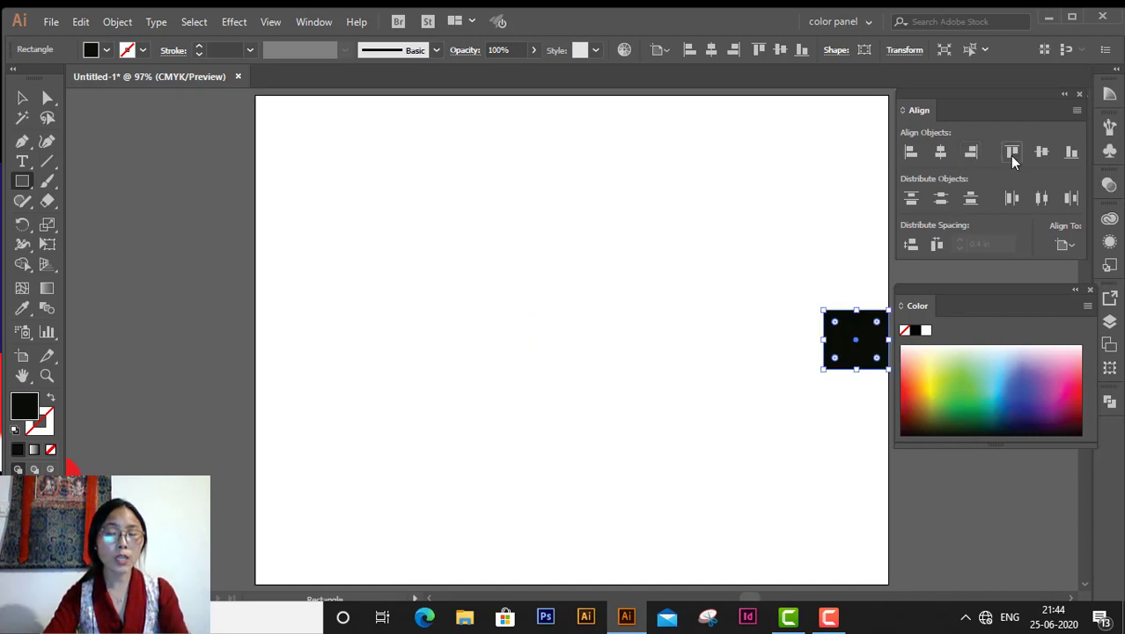
{"action": "left_click", "coordinate": [1011, 153]}
{"action": "left_click", "coordinate": [1072, 153]}
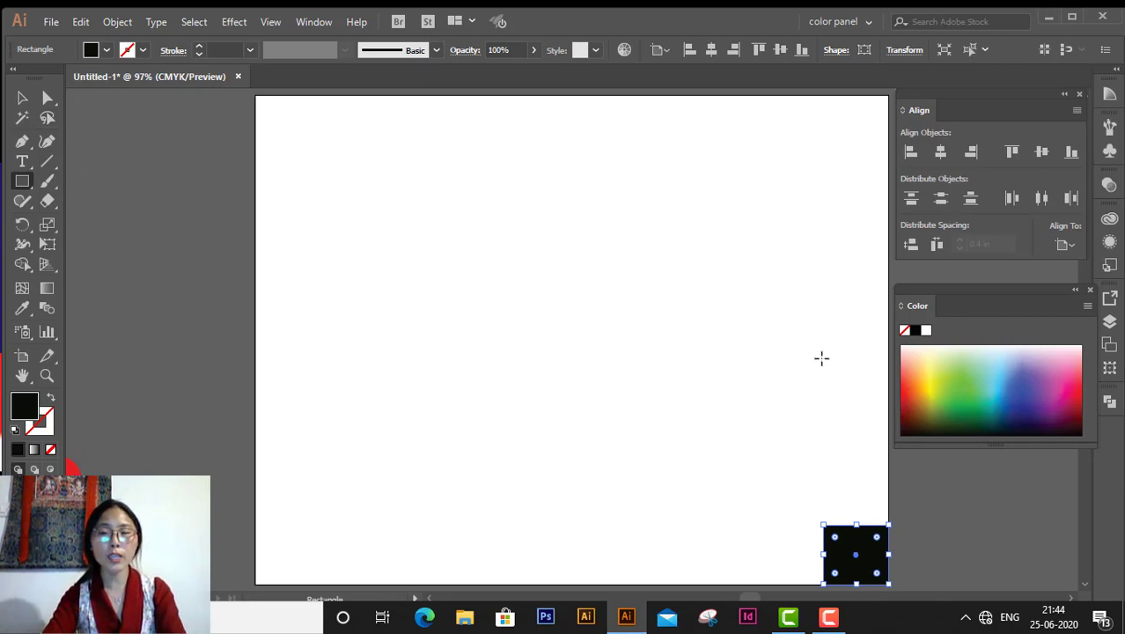
{"action": "left_click", "coordinate": [1074, 245]}
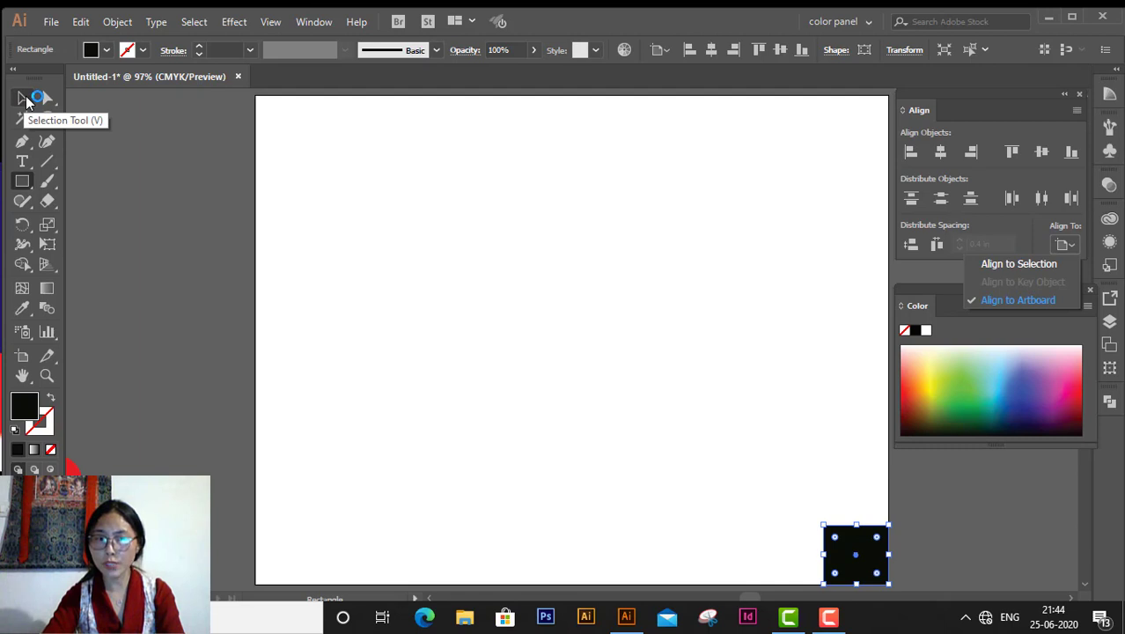
Step: Place a smaller black square below the large one and marquee-select both squares
{"action": "left_click", "coordinate": [25, 101]}
{"action": "left_click", "coordinate": [731, 524]}
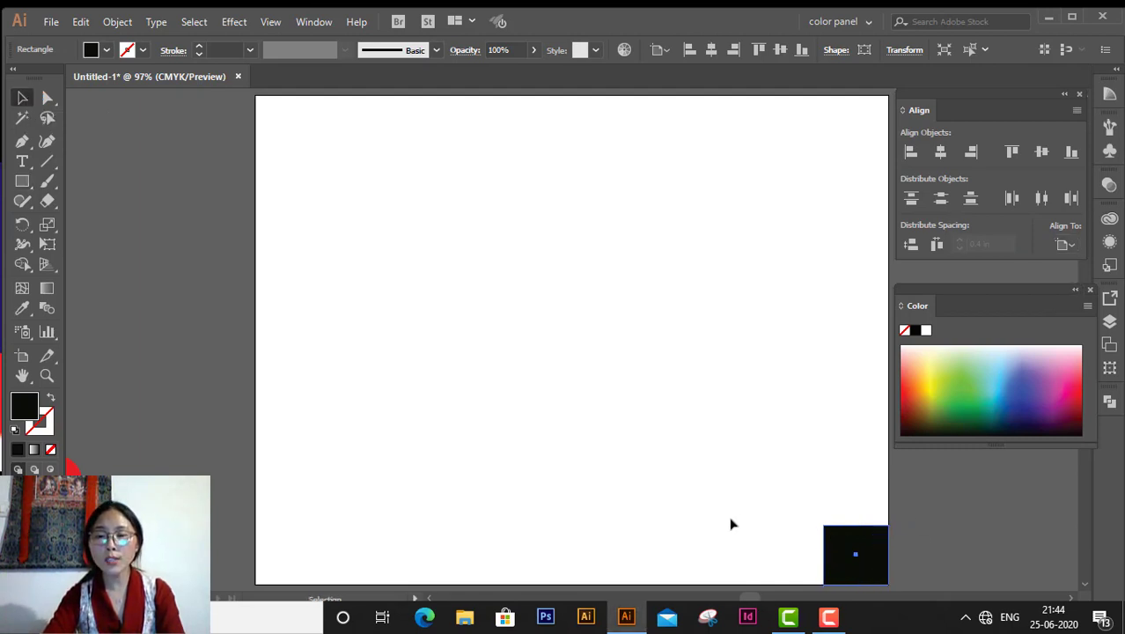
{"action": "mouse_move", "coordinate": [878, 565]}
{"action": "left_mouse_down"}
{"action": "mouse_move", "coordinate": [549, 169]}
{"action": "mouse_move", "coordinate": [588, 213]}
{"action": "mouse_move", "coordinate": [570, 246]}
{"action": "mouse_move", "coordinate": [598, 231]}
{"action": "left_mouse_up"}
{"action": "key", "text": "ctrl+z"}
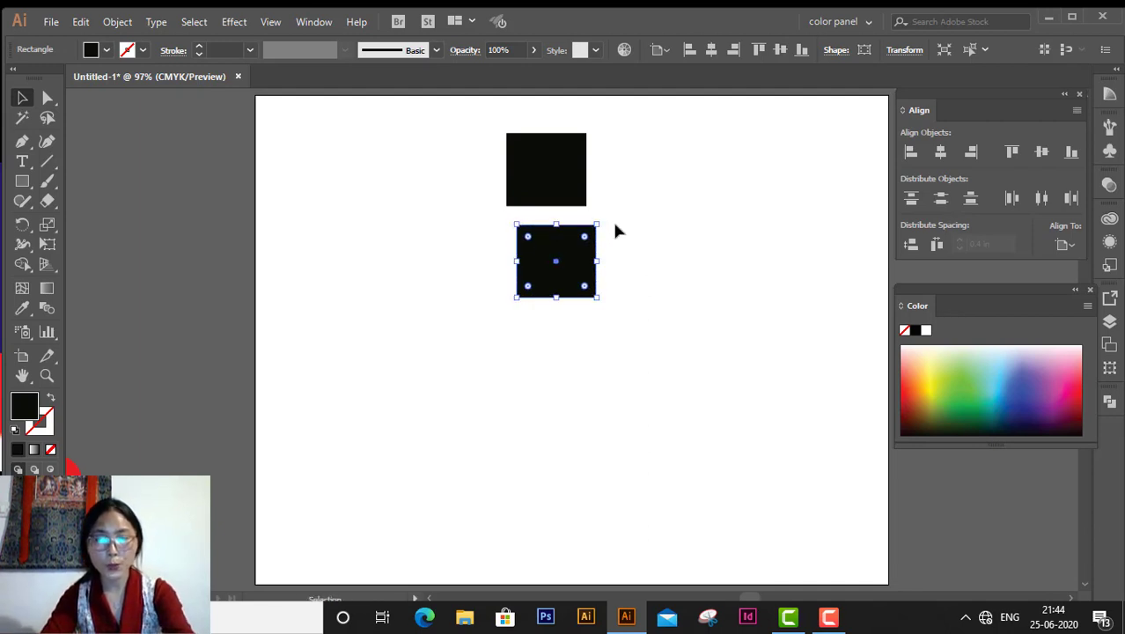
{"action": "left_click_drag", "start_coordinate": [598, 224], "coordinate": [585, 238]}
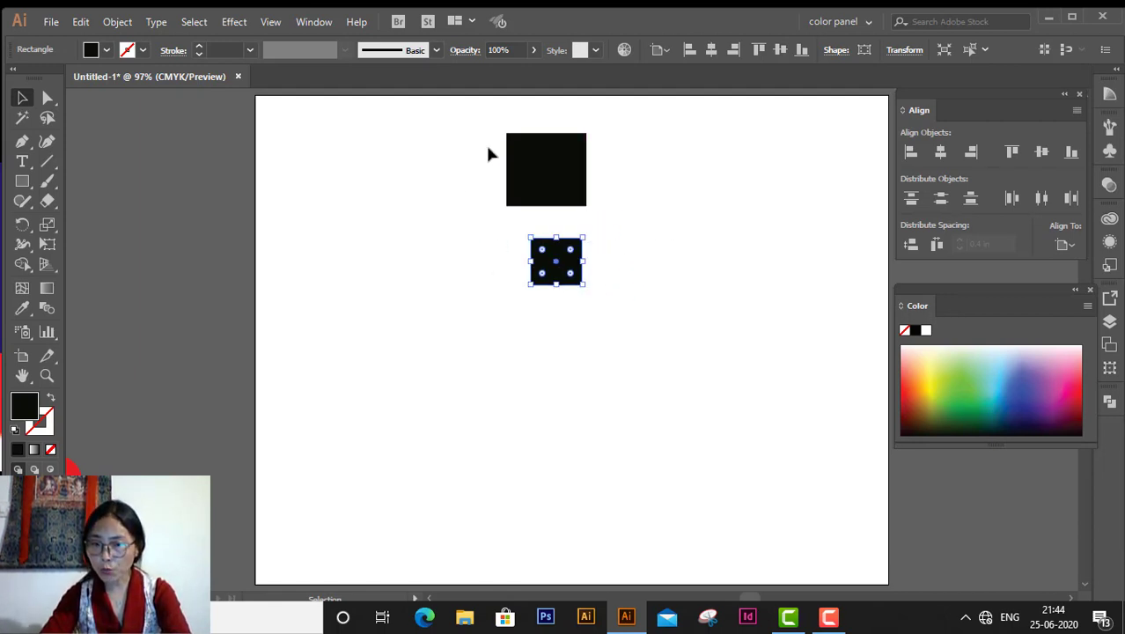
{"action": "left_click_drag", "start_coordinate": [488, 148], "coordinate": [581, 287]}
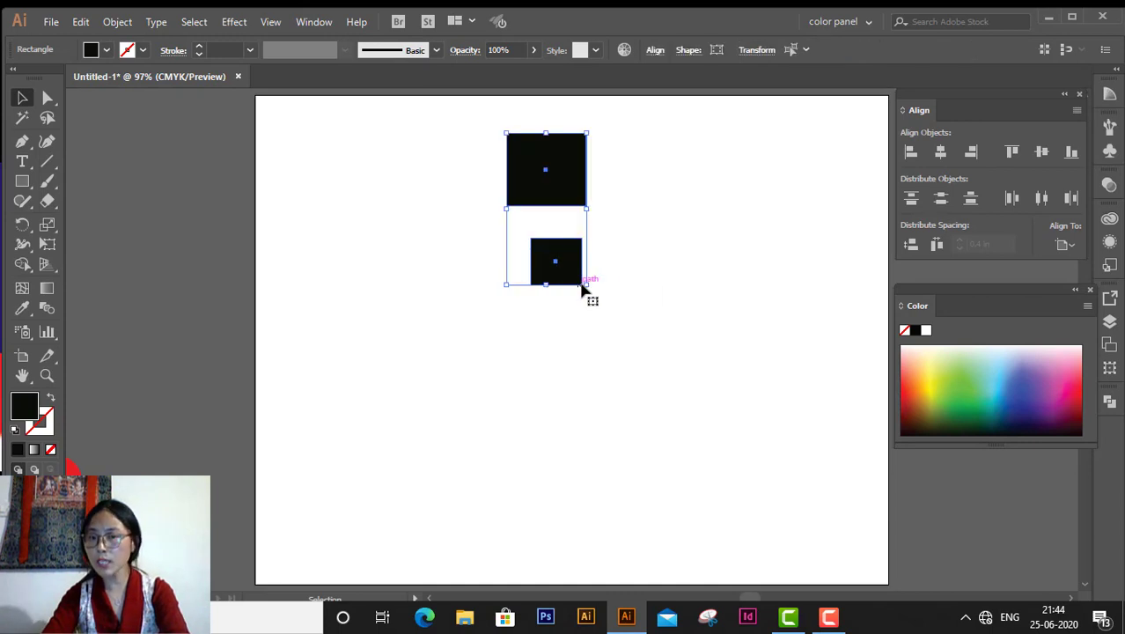
Step: Centre the small square inside the large square, using the large square as key object
{"action": "left_click", "coordinate": [1067, 247]}
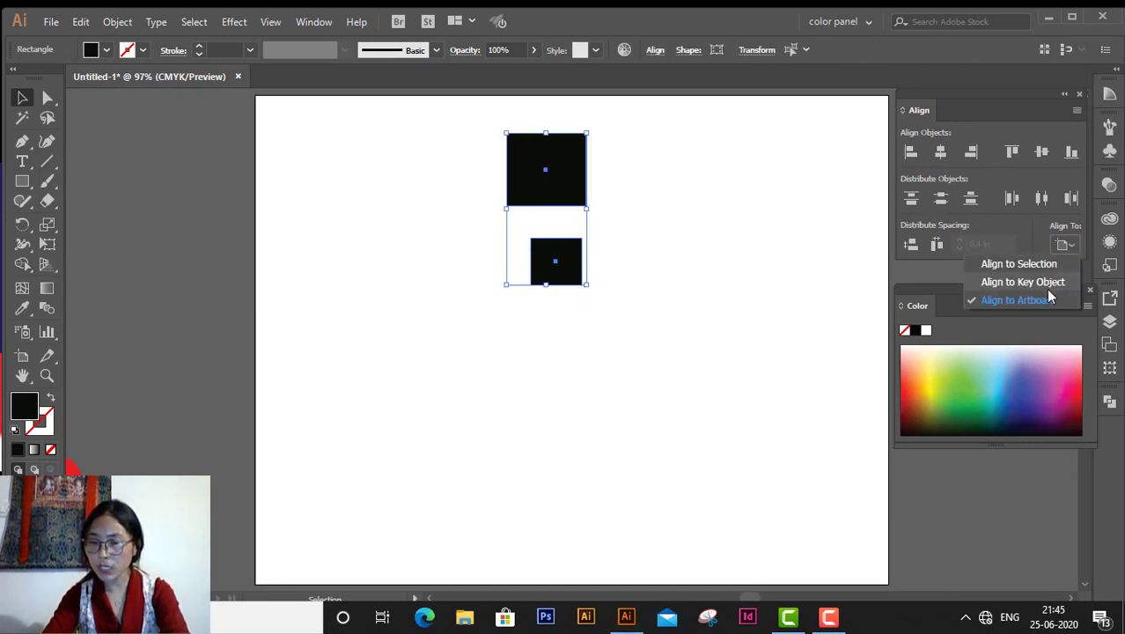
{"action": "left_click", "coordinate": [1045, 281]}
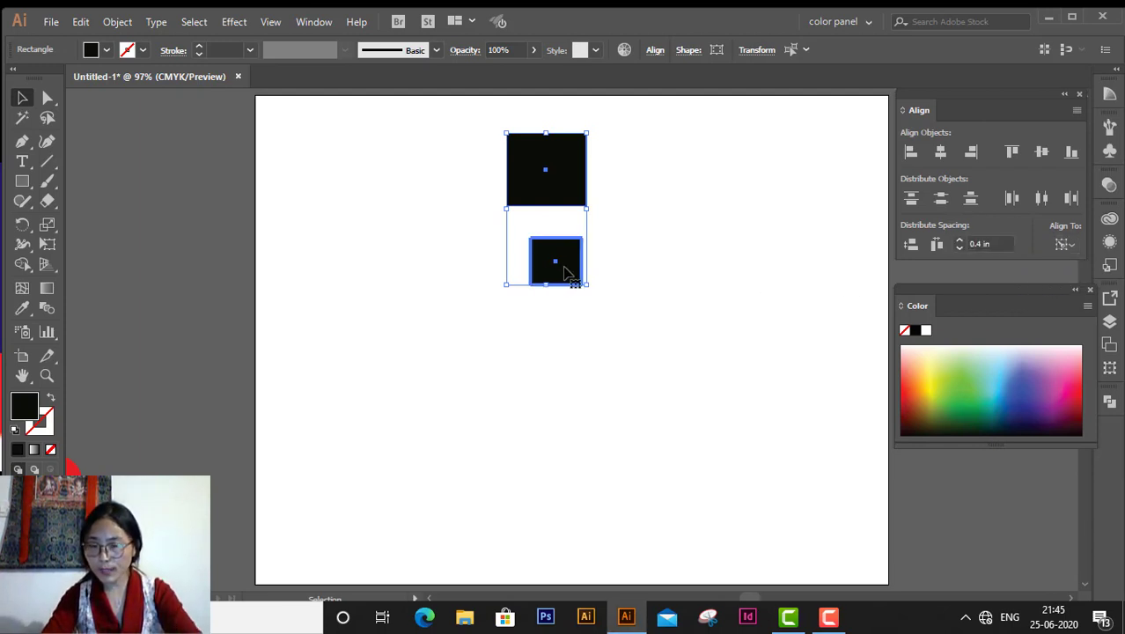
{"action": "left_click", "coordinate": [577, 199]}
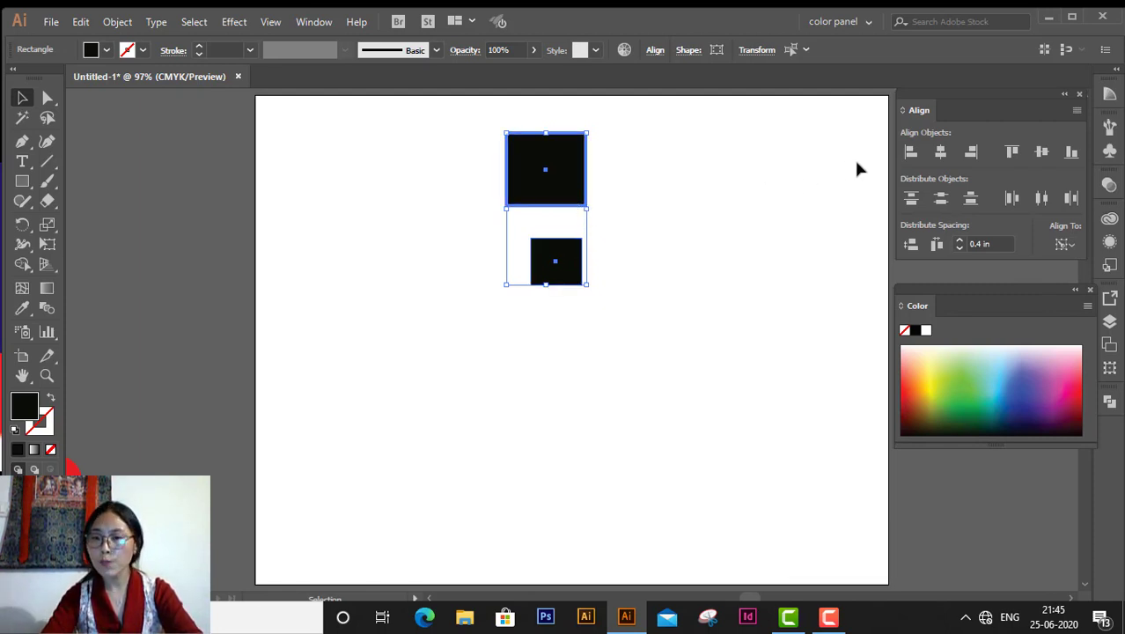
{"action": "left_click", "coordinate": [912, 152]}
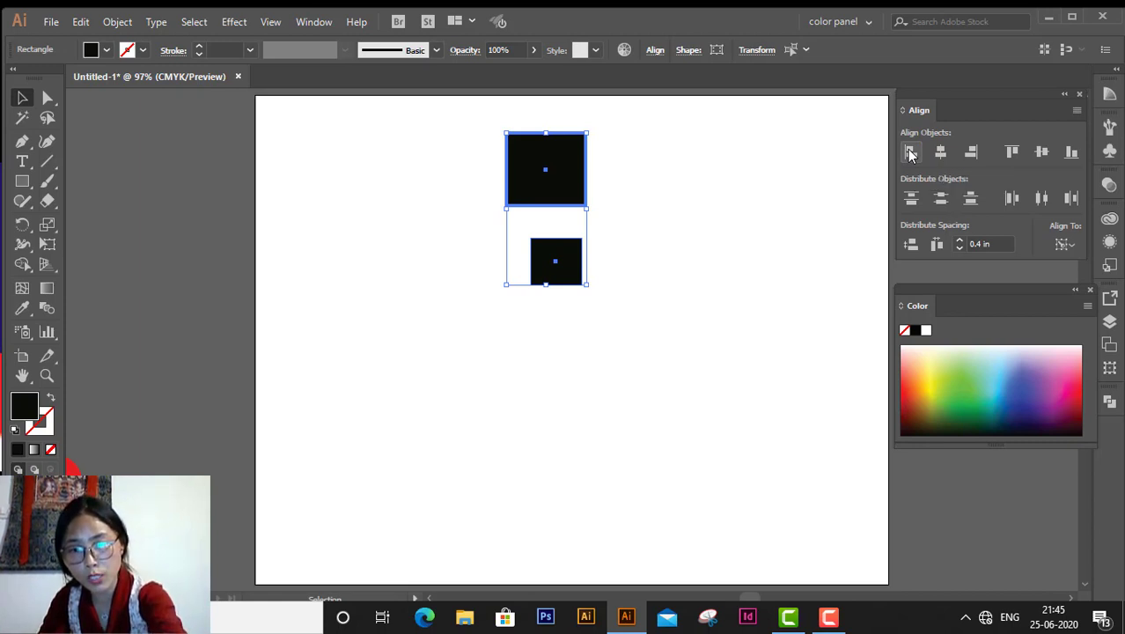
{"action": "left_click", "coordinate": [911, 154]}
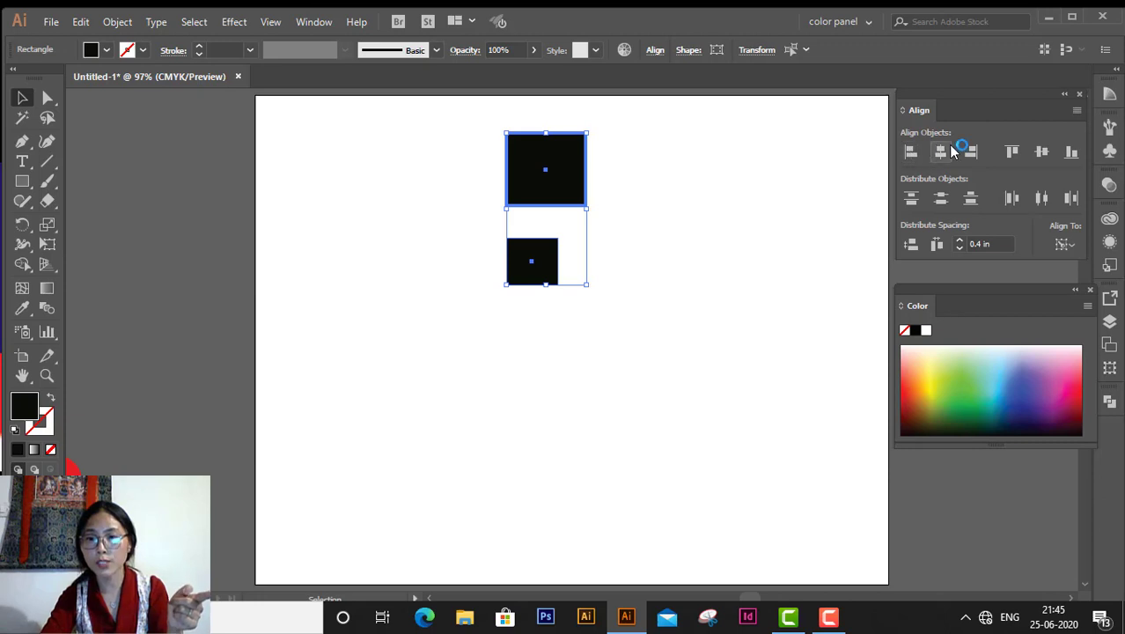
{"action": "left_click", "coordinate": [944, 154]}
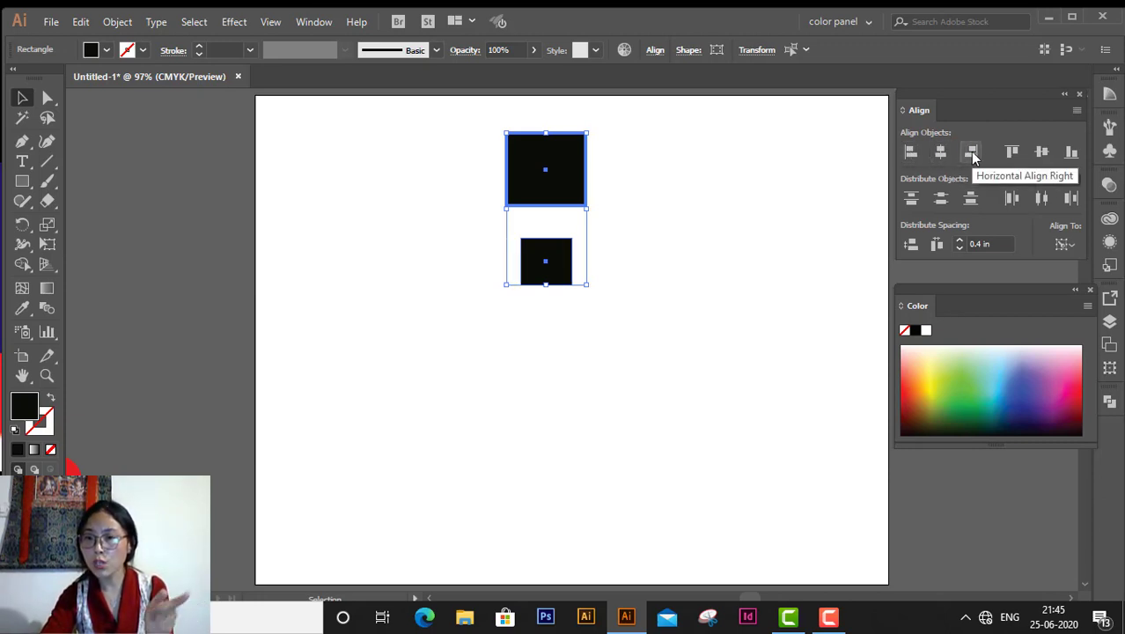
{"action": "left_click", "coordinate": [970, 151]}
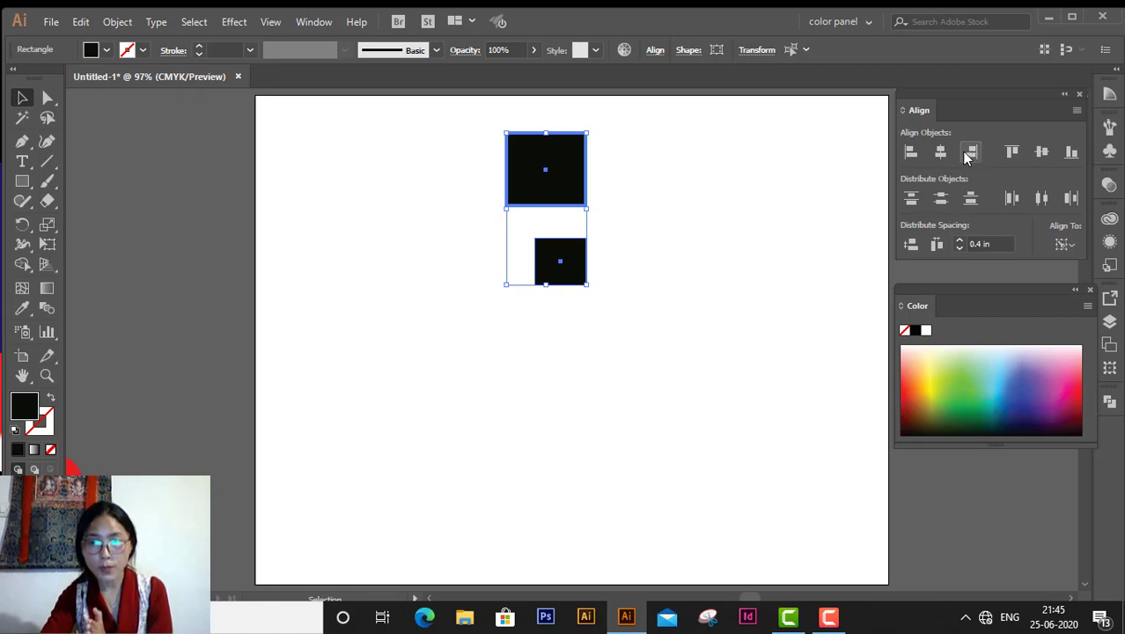
{"action": "left_click", "coordinate": [942, 153]}
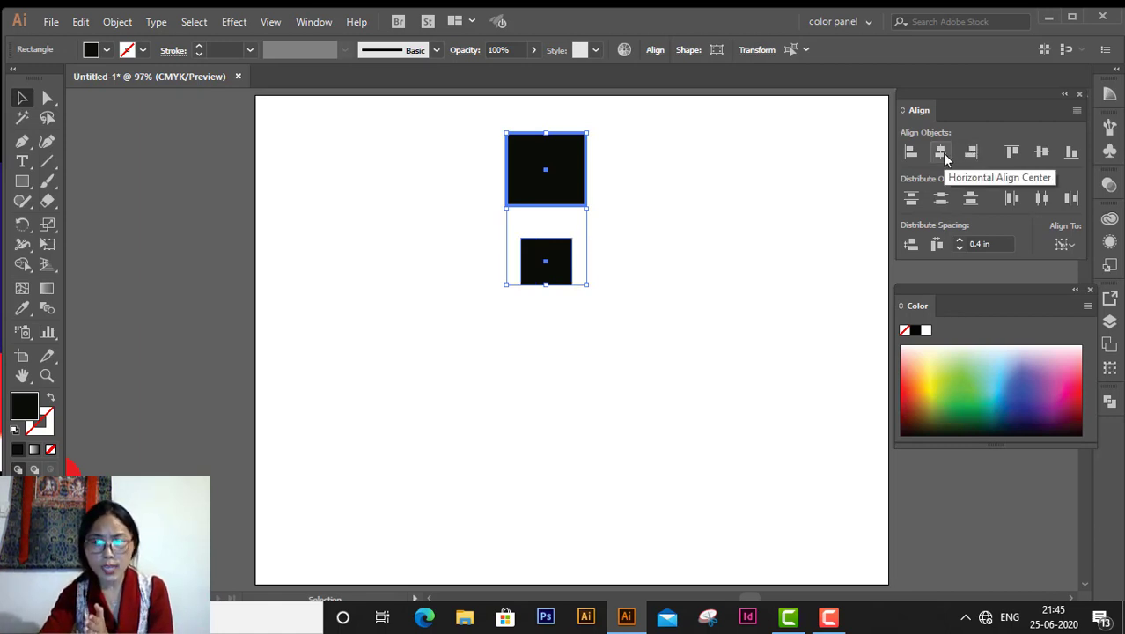
{"action": "left_click", "coordinate": [1041, 159]}
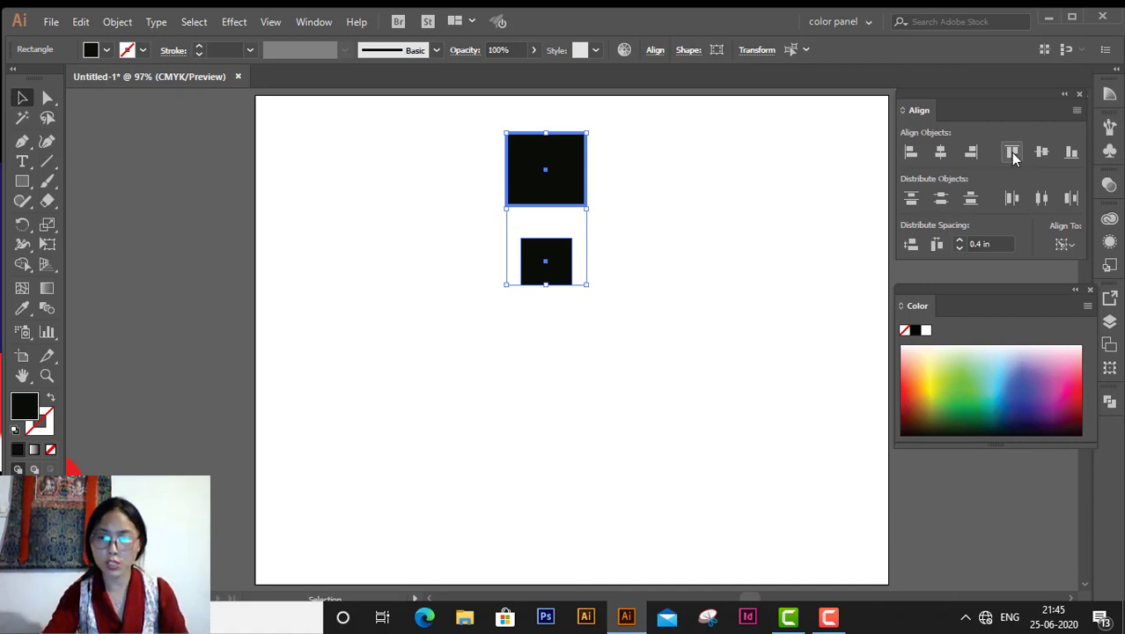
{"action": "left_click", "coordinate": [1012, 153]}
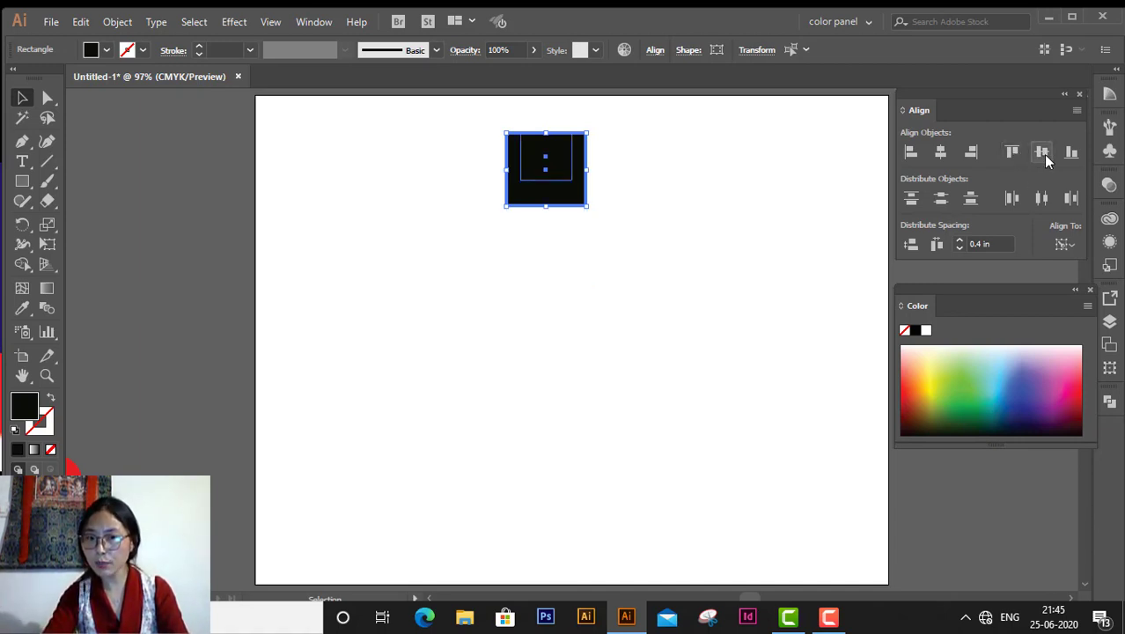
{"action": "left_click", "coordinate": [1043, 154]}
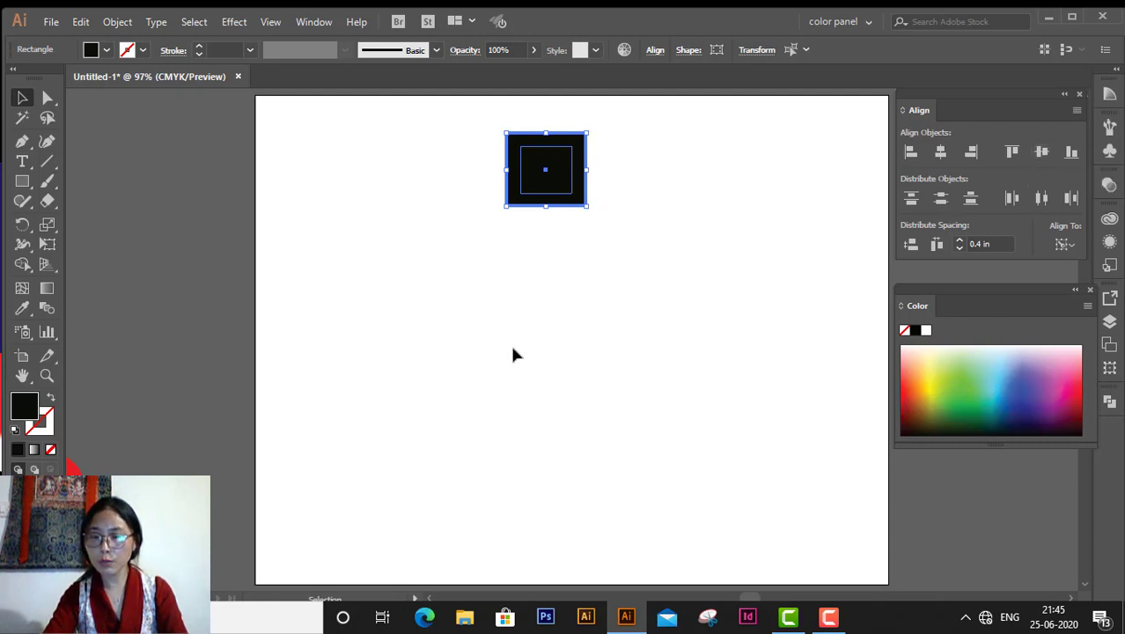
Step: Fill the inner small square with yellow
{"action": "left_click", "coordinate": [573, 348]}
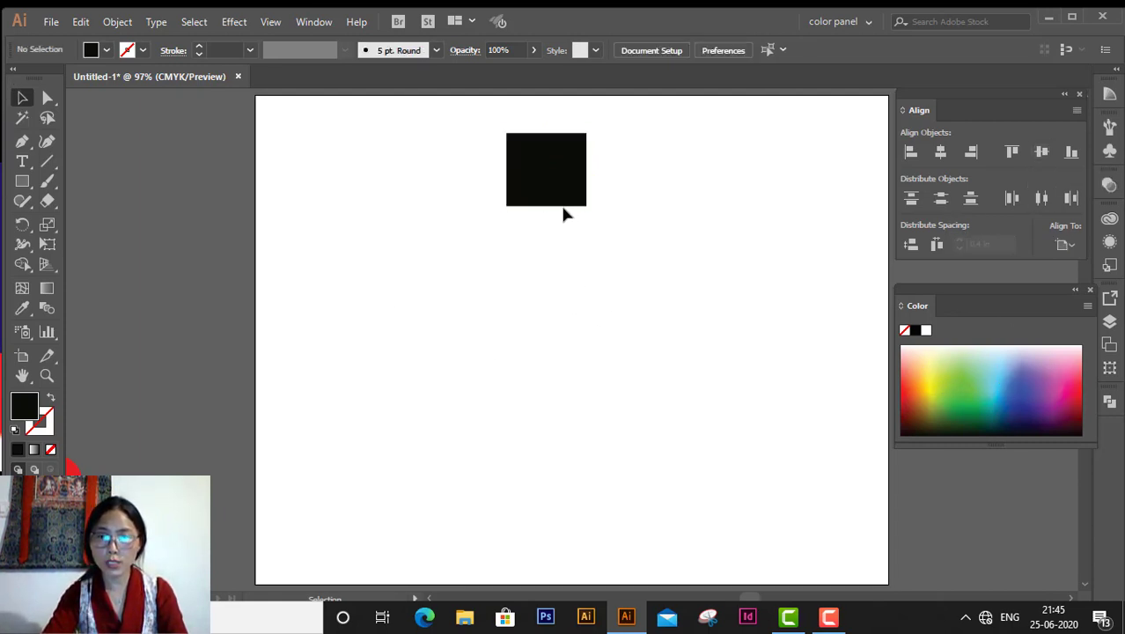
{"action": "left_click", "coordinate": [560, 187]}
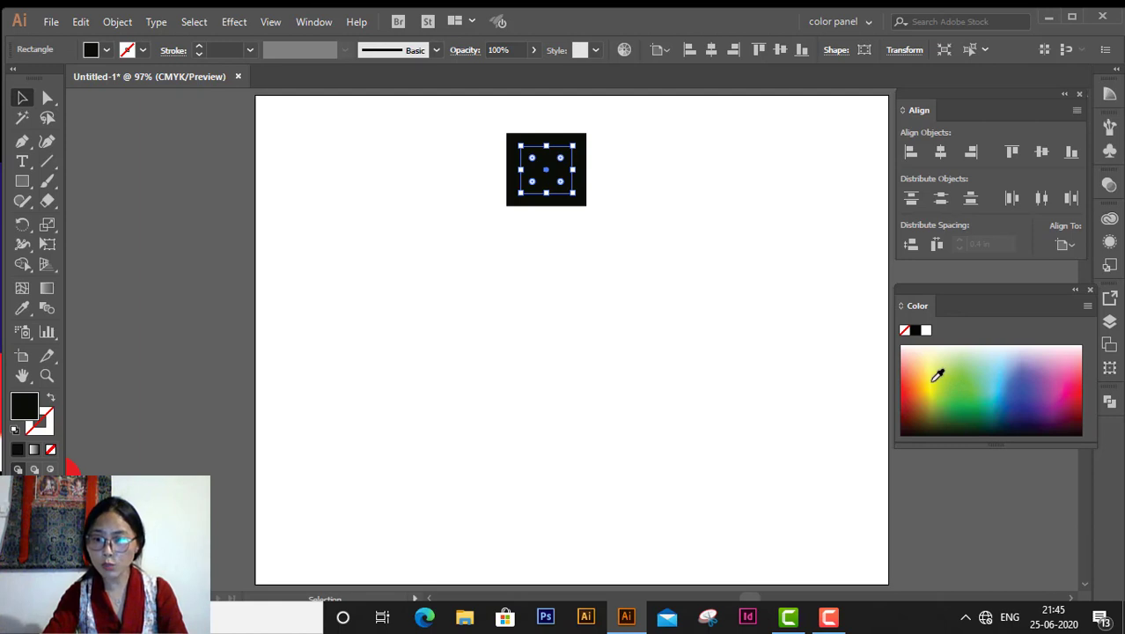
{"action": "left_click", "coordinate": [936, 374]}
{"action": "left_click", "coordinate": [23, 99]}
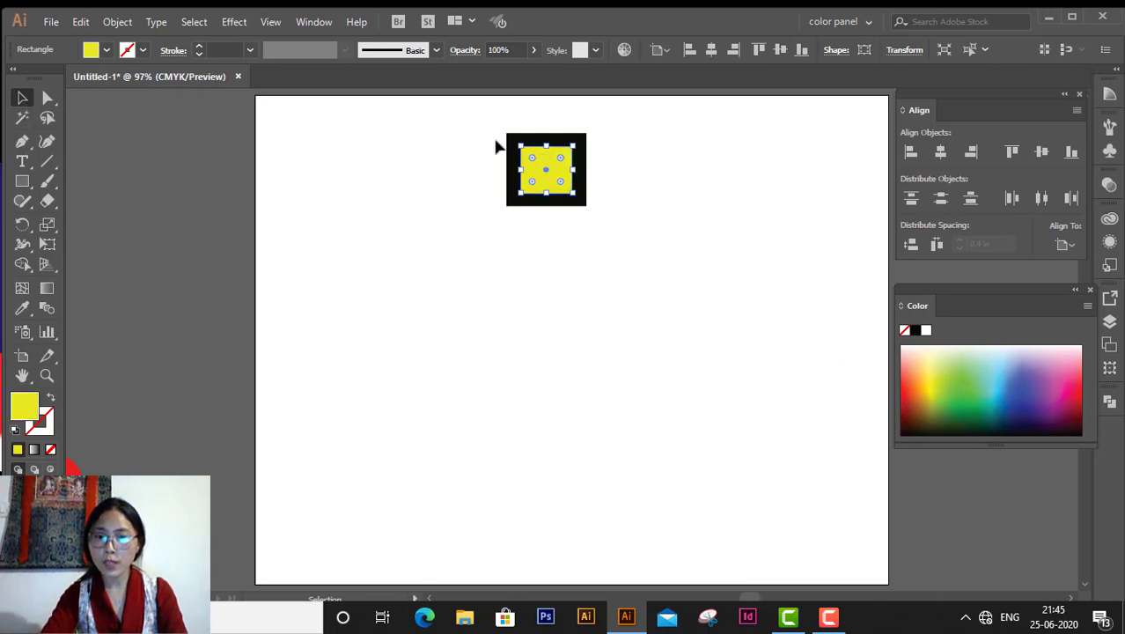
Step: Try centring both squares vertically on the artboard, then undo that and the yellow fill
{"action": "left_click_drag", "start_coordinate": [491, 144], "coordinate": [604, 217]}
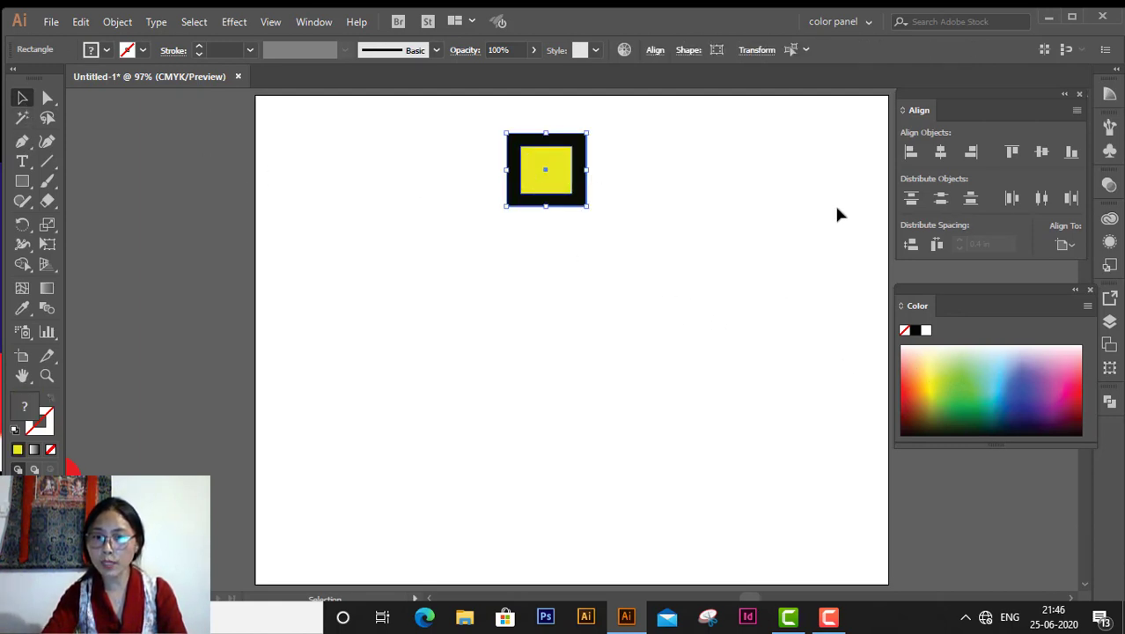
{"action": "left_click", "coordinate": [1041, 156]}
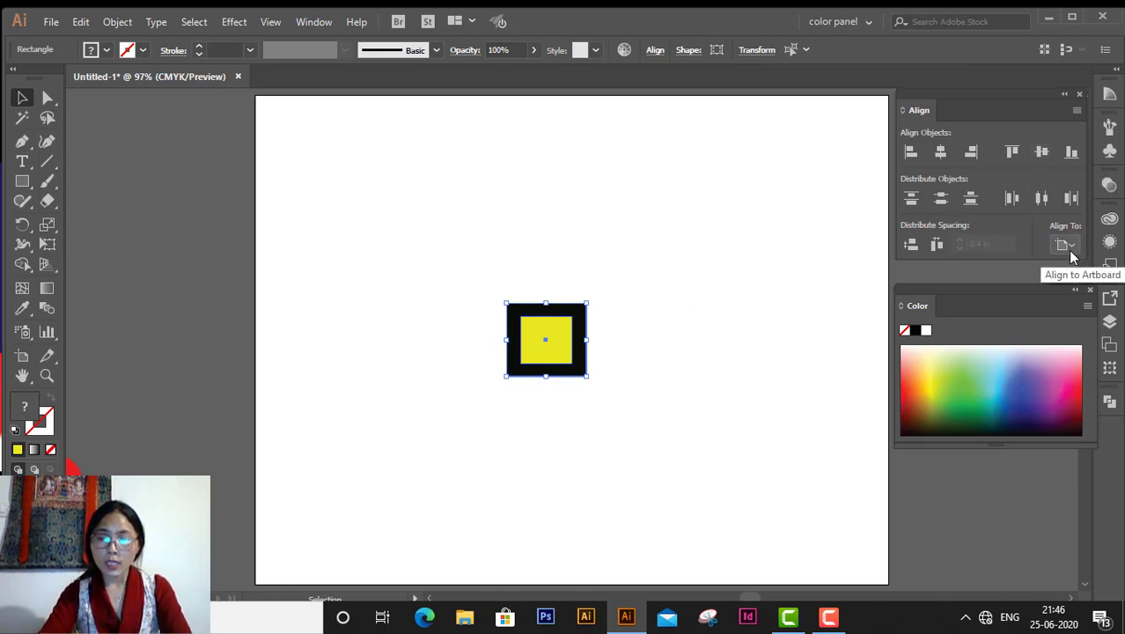
{"action": "key", "text": "ctrl+z"}
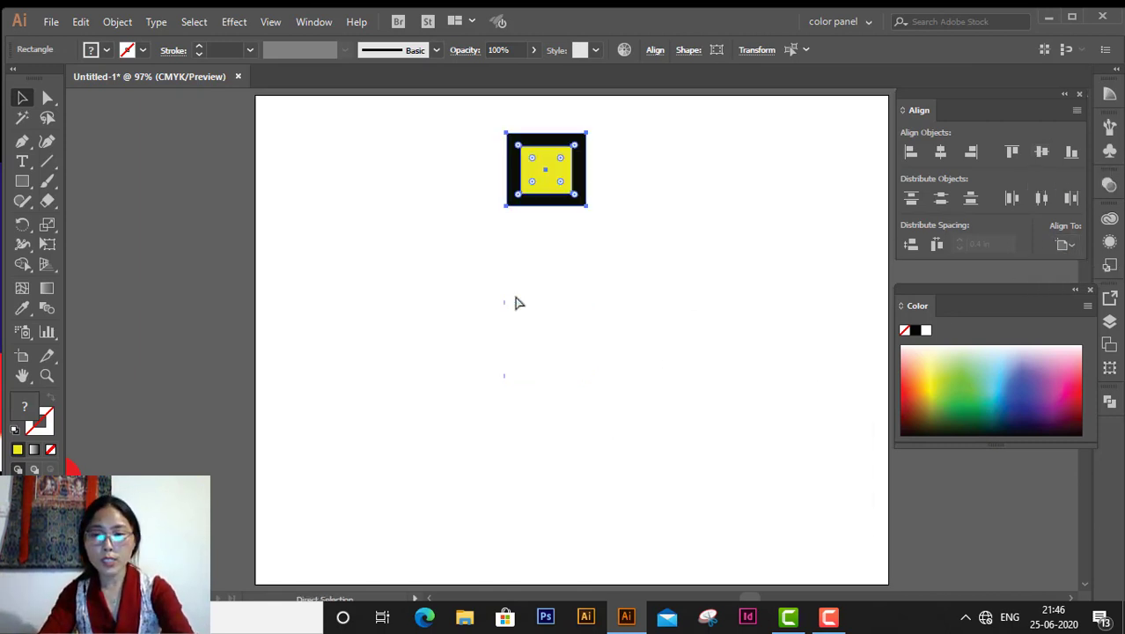
{"action": "key", "text": "ctrl+z"}
{"action": "key", "text": "ctrl+z"}
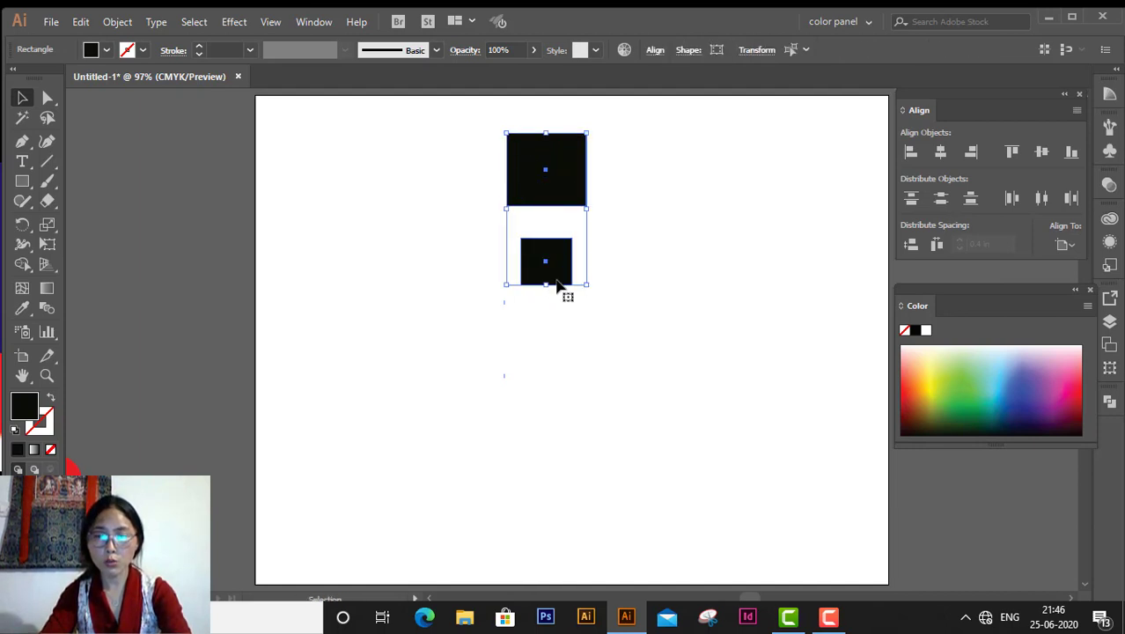
Step: Fill the small lower square yellow and select both squares
{"action": "left_click", "coordinate": [560, 280]}
{"action": "left_click", "coordinate": [662, 333]}
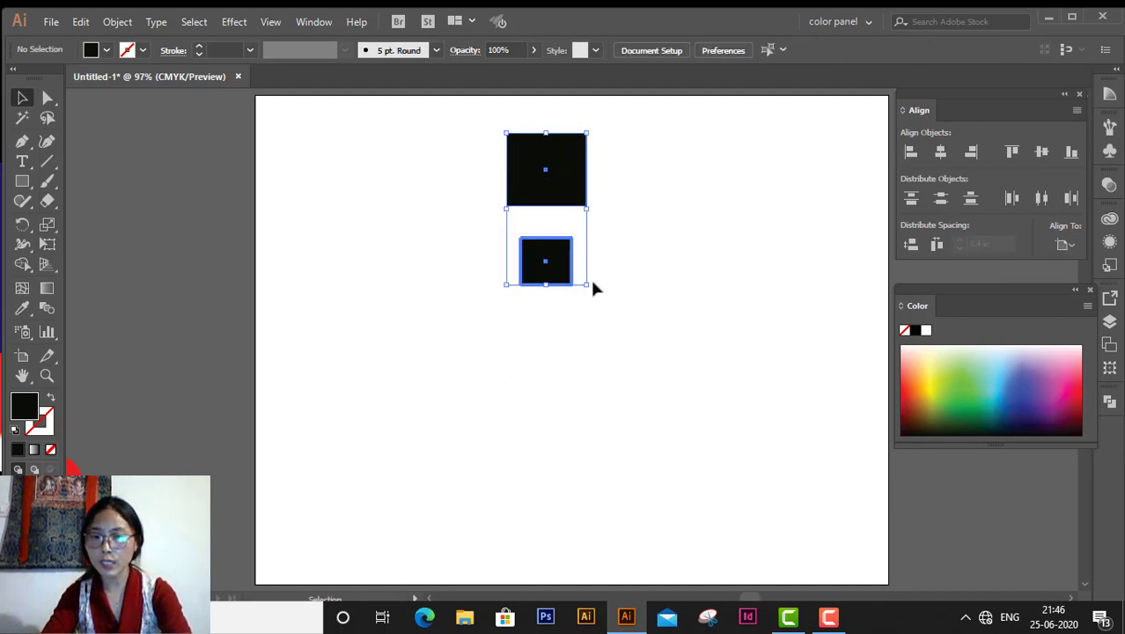
{"action": "left_click", "coordinate": [551, 277]}
{"action": "left_click", "coordinate": [925, 383]}
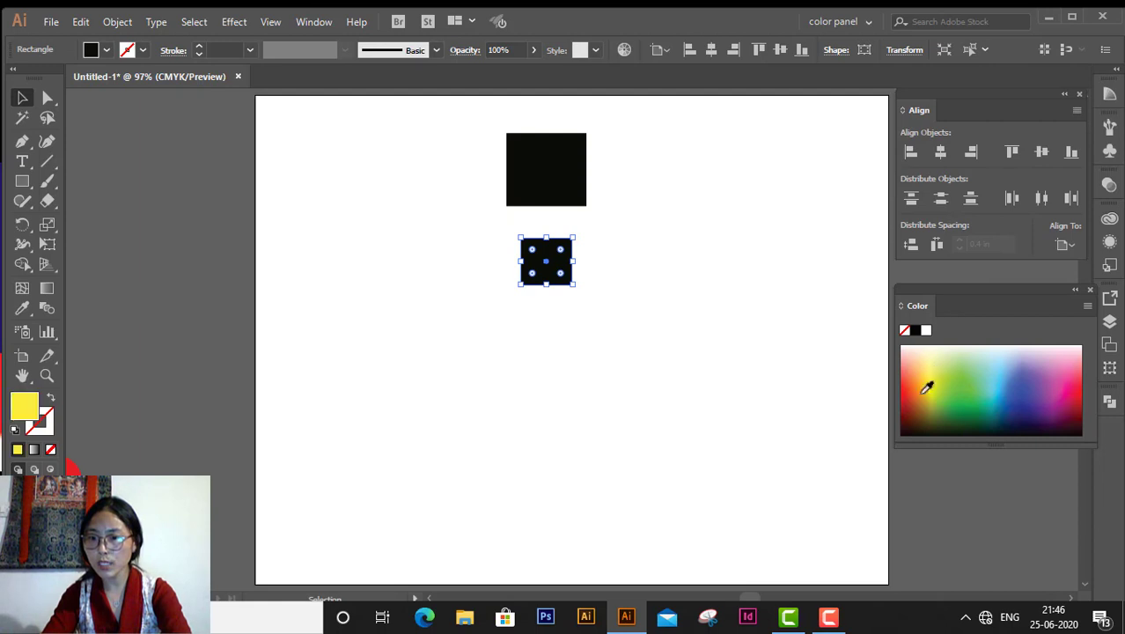
{"action": "left_click_drag", "start_coordinate": [462, 148], "coordinate": [583, 273]}
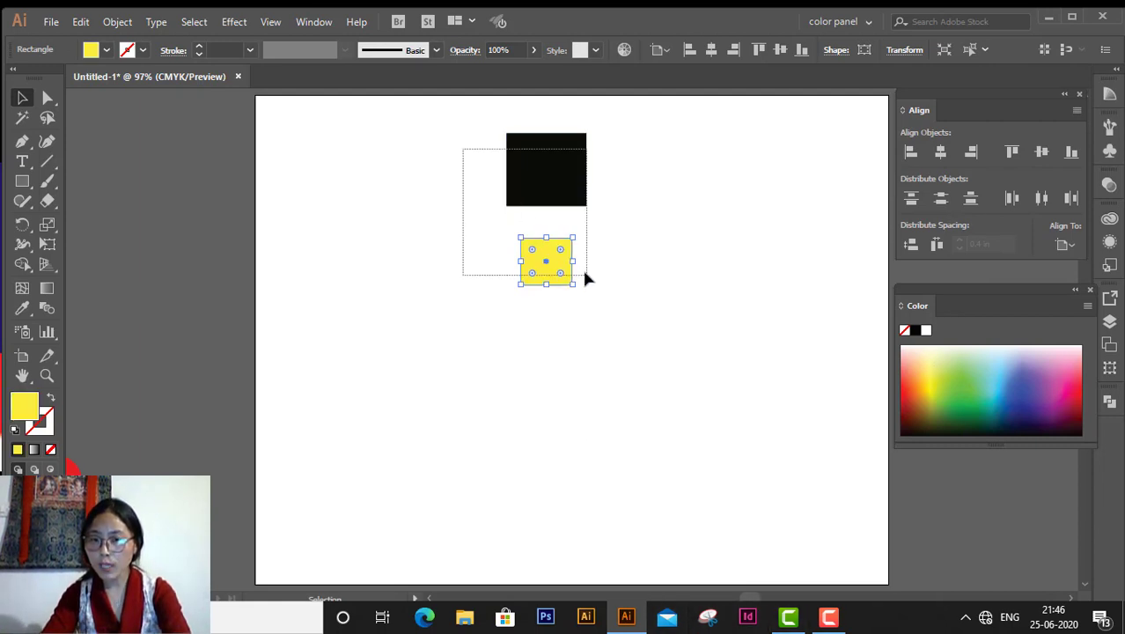
Step: Try key-object alignments against the yellow square, then delete both squares
{"action": "left_click", "coordinate": [1068, 246]}
{"action": "left_click", "coordinate": [1034, 280]}
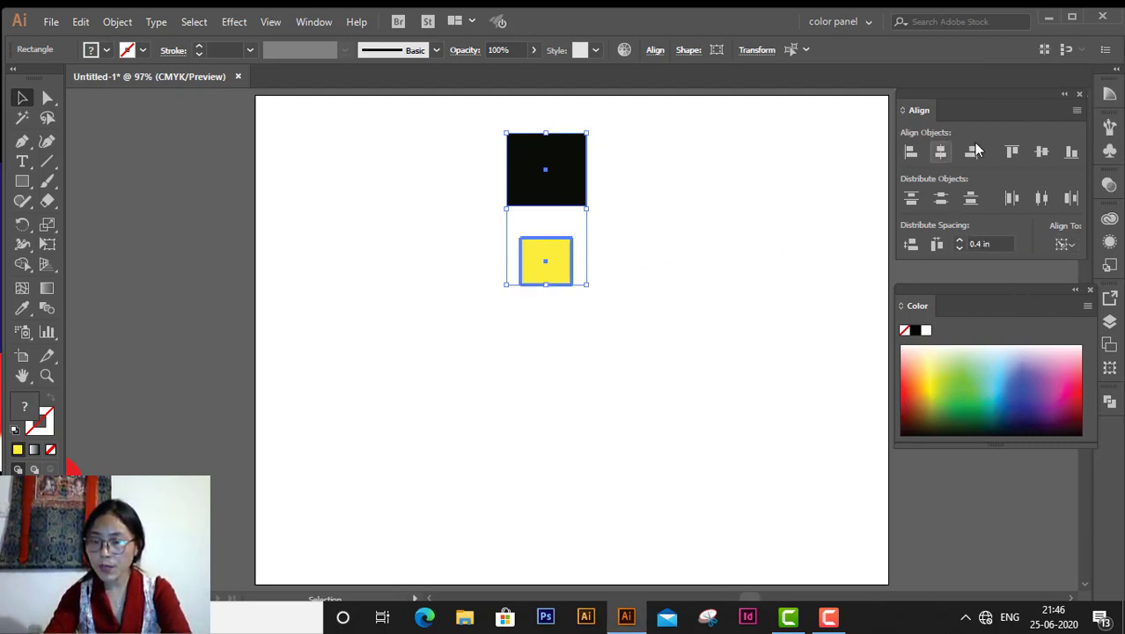
{"action": "left_click", "coordinate": [1041, 155]}
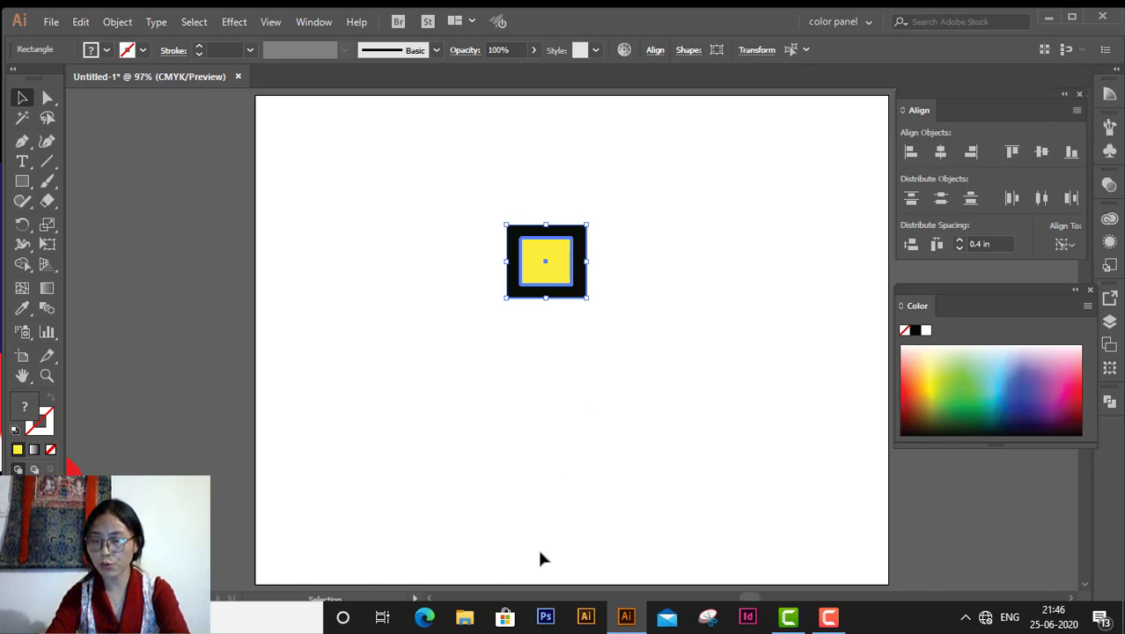
{"action": "left_click", "coordinate": [1009, 155]}
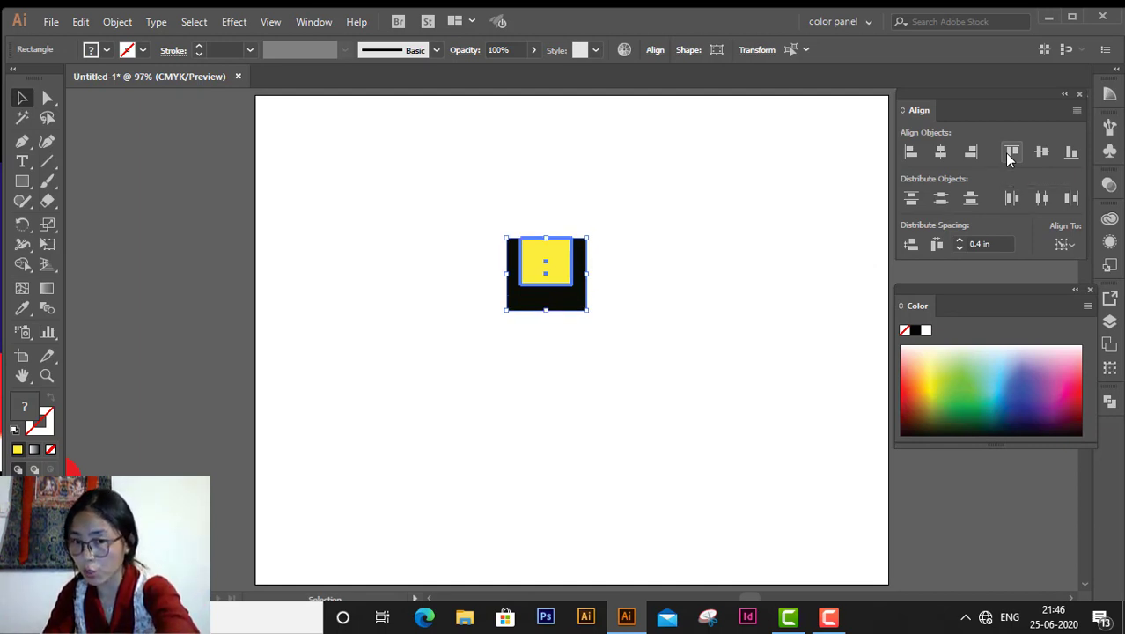
{"action": "left_click", "coordinate": [1072, 161]}
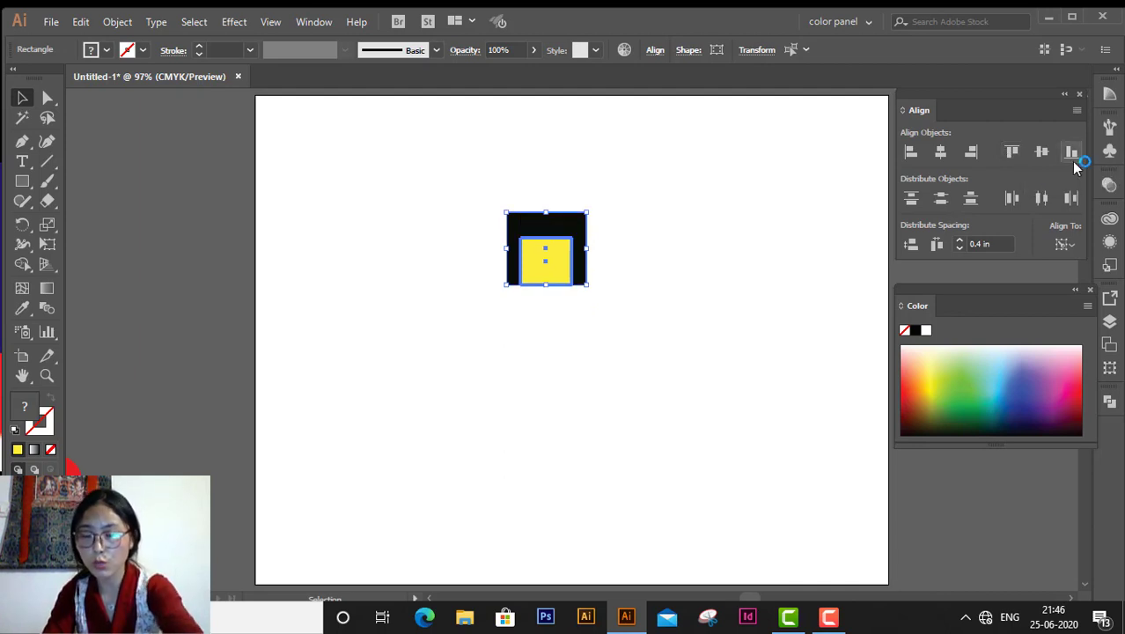
{"action": "left_click", "coordinate": [910, 157]}
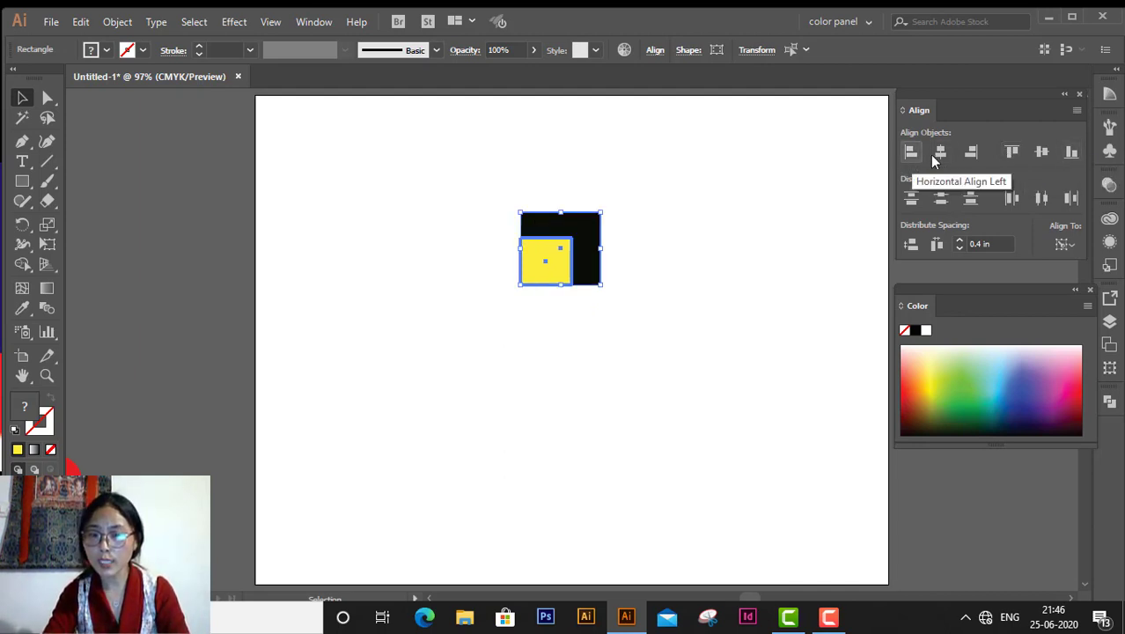
{"action": "left_click", "coordinate": [977, 154]}
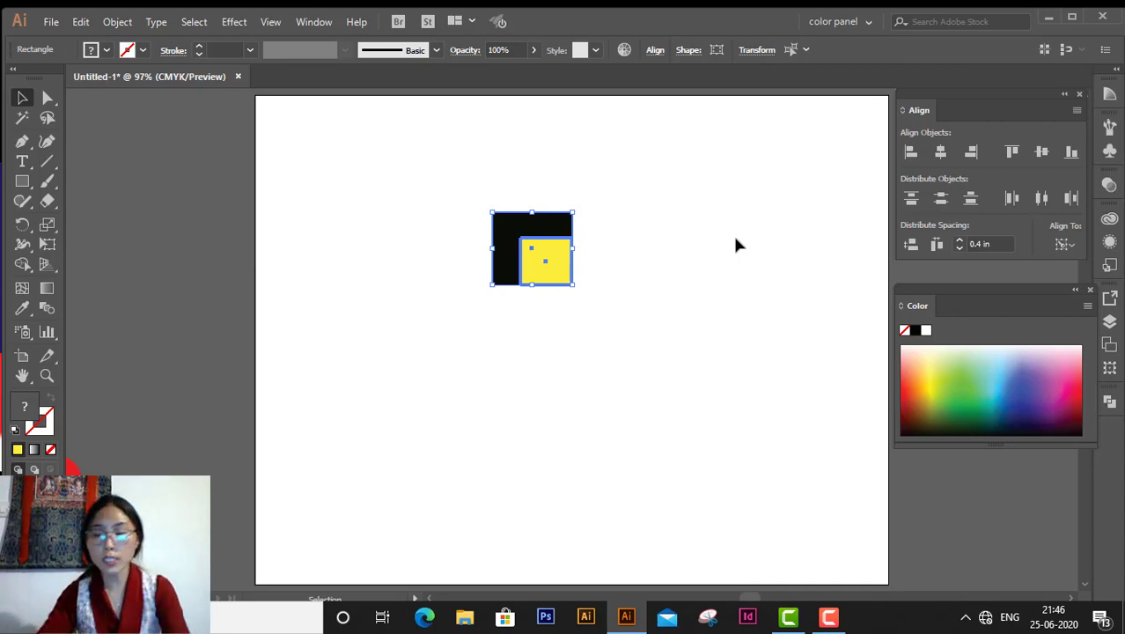
{"action": "key", "text": "Delete"}
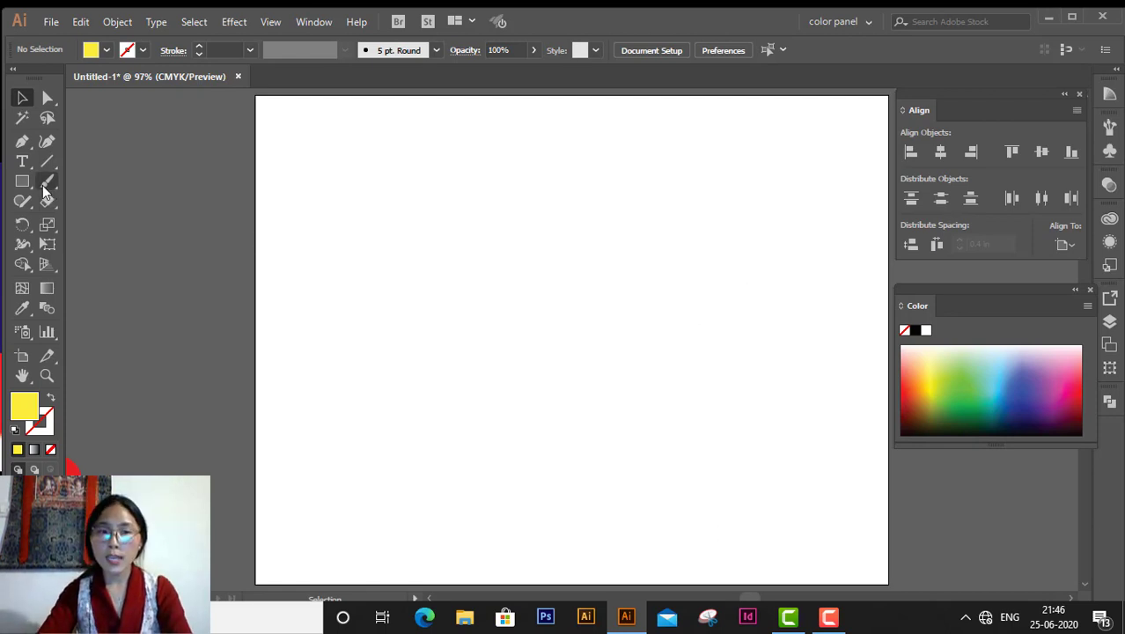
Step: Draw a yellow square at the artboard's top-left and Alt-drag copies into a column of four
{"action": "left_click", "coordinate": [23, 182]}
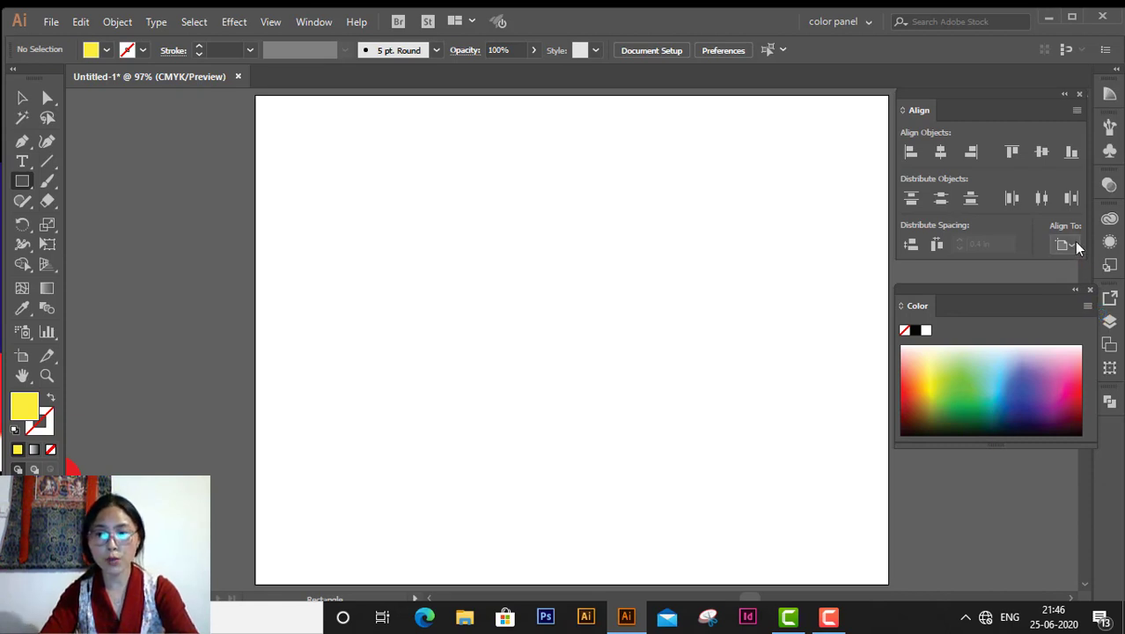
{"action": "left_click", "coordinate": [1073, 243]}
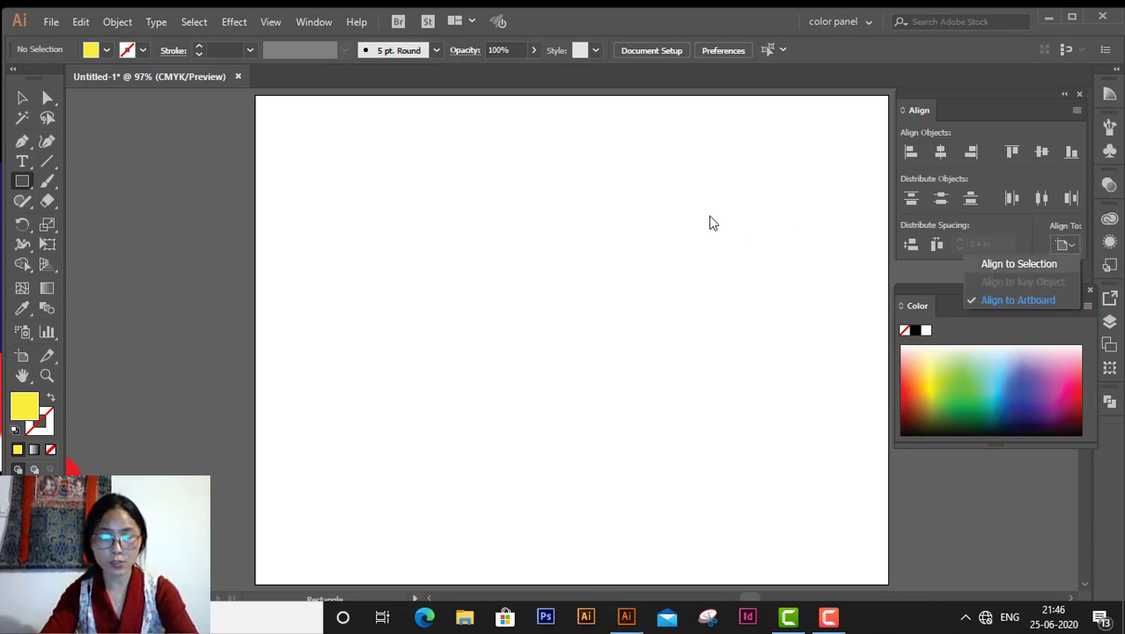
{"action": "left_click_drag", "start_coordinate": [385, 159], "coordinate": [449, 217]}
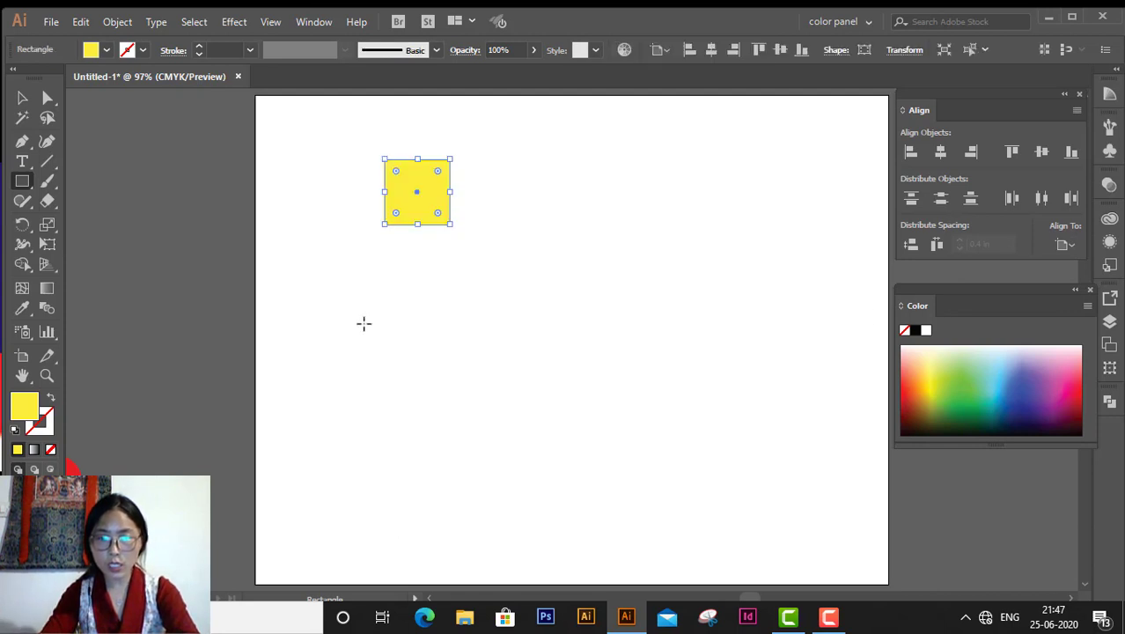
{"action": "left_click", "coordinate": [22, 98]}
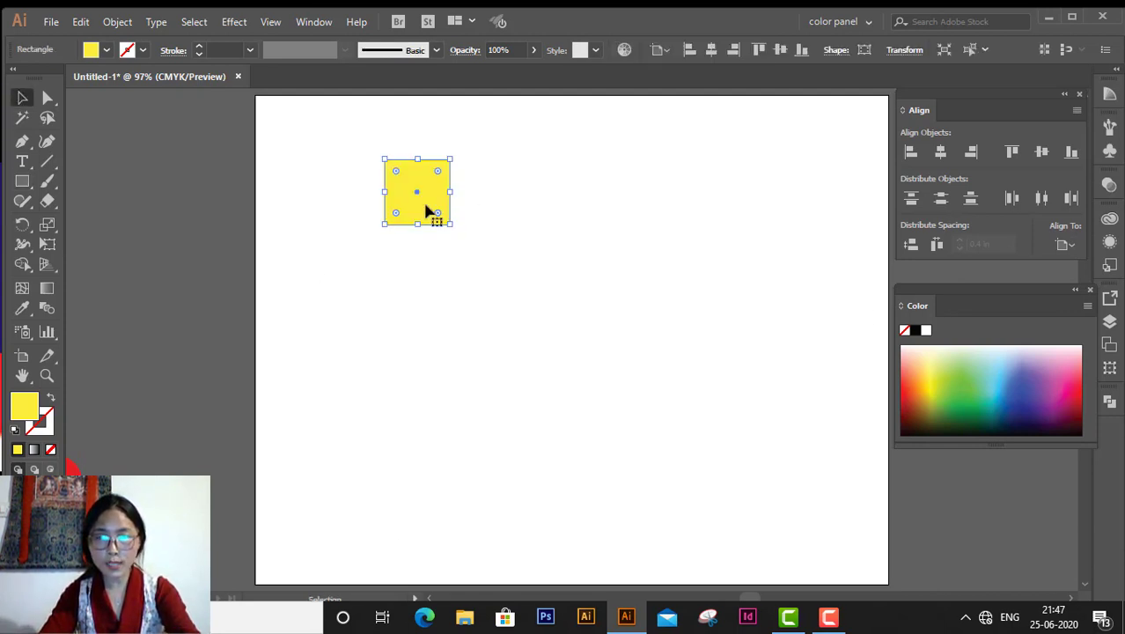
{"action": "left_click_drag", "start_coordinate": [429, 211], "coordinate": [439, 453]}
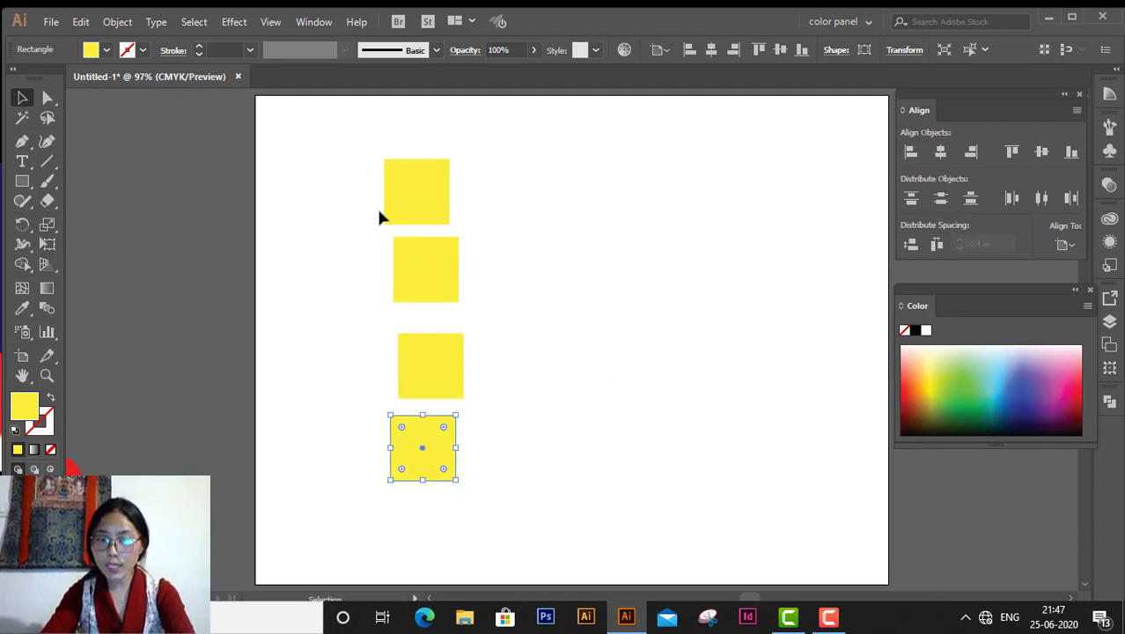
{"action": "left_click_drag", "start_coordinate": [358, 156], "coordinate": [452, 470]}
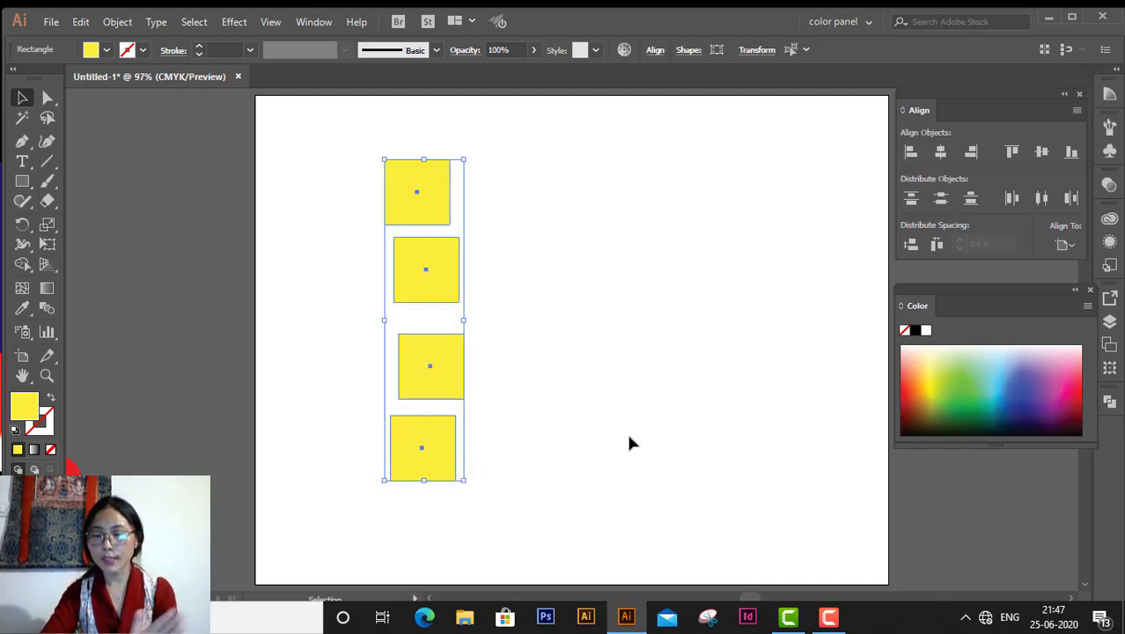
Step: Centre the four yellow squares horizontally on each other with Align to Selection, then deselect
{"action": "left_click", "coordinate": [1068, 245]}
{"action": "left_click", "coordinate": [1037, 263]}
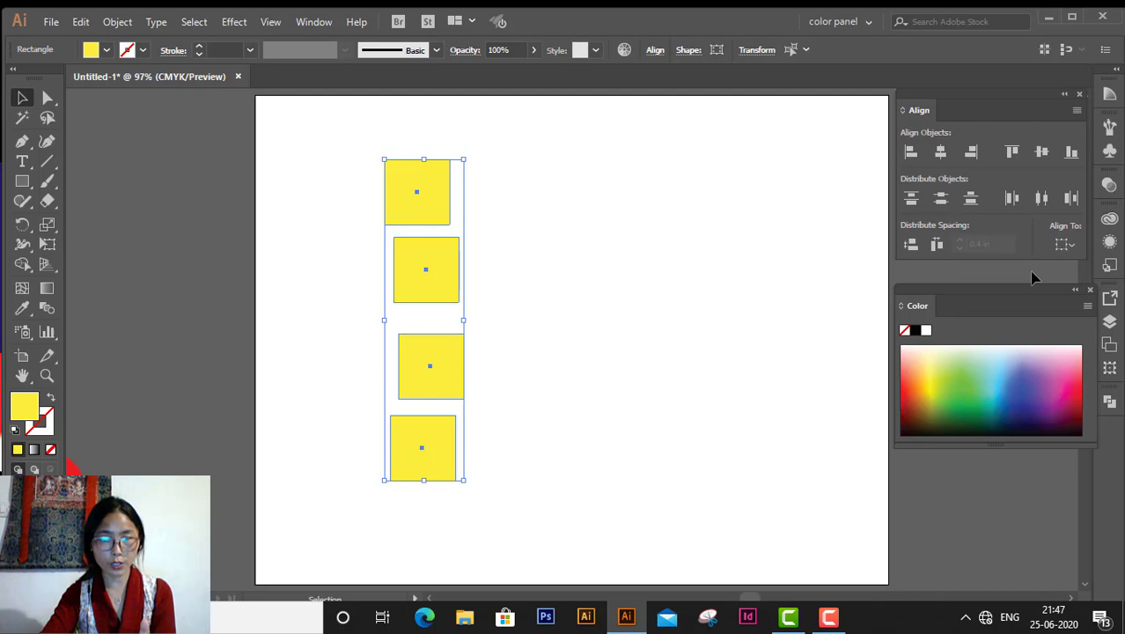
{"action": "left_click", "coordinate": [1071, 247]}
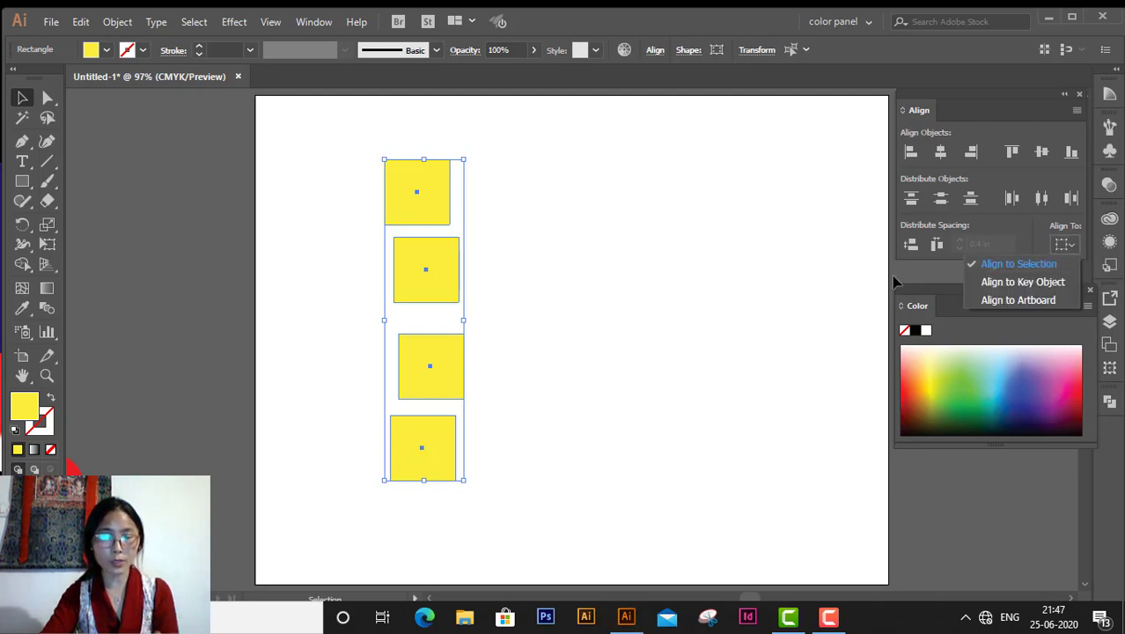
{"action": "left_click", "coordinate": [941, 152]}
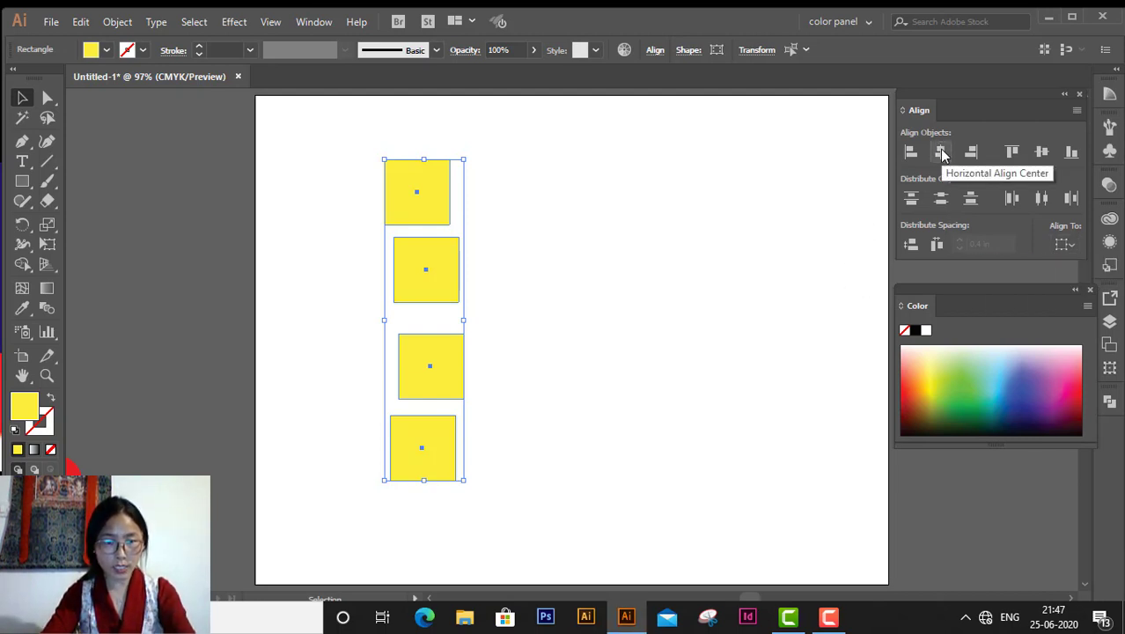
{"action": "left_click", "coordinate": [941, 154]}
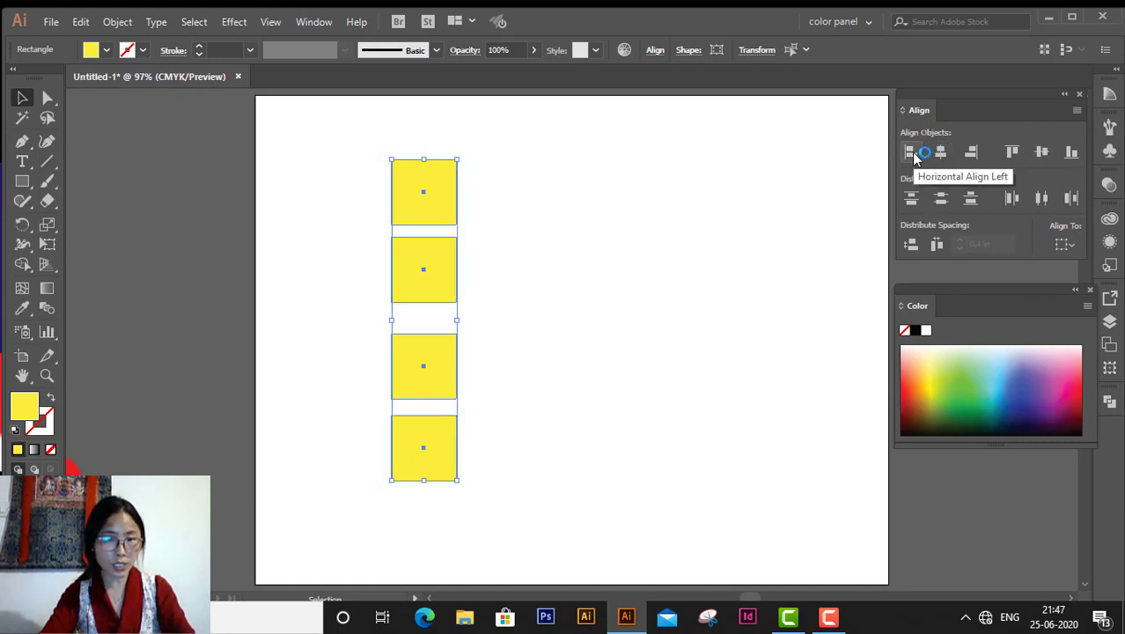
{"action": "left_click", "coordinate": [912, 153]}
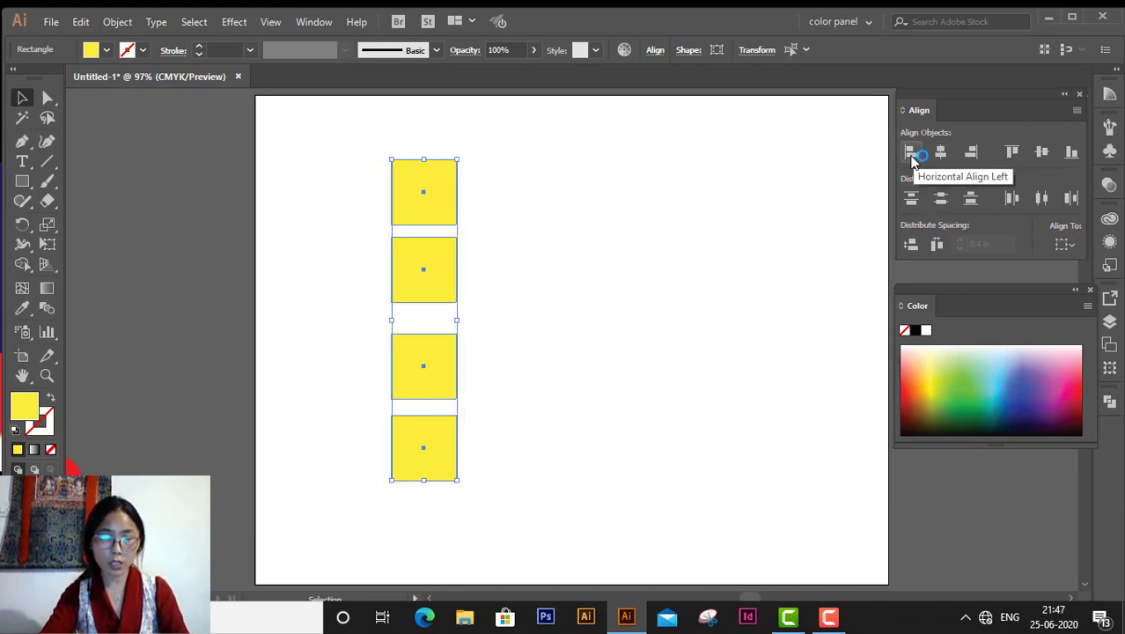
{"action": "left_click", "coordinate": [738, 432]}
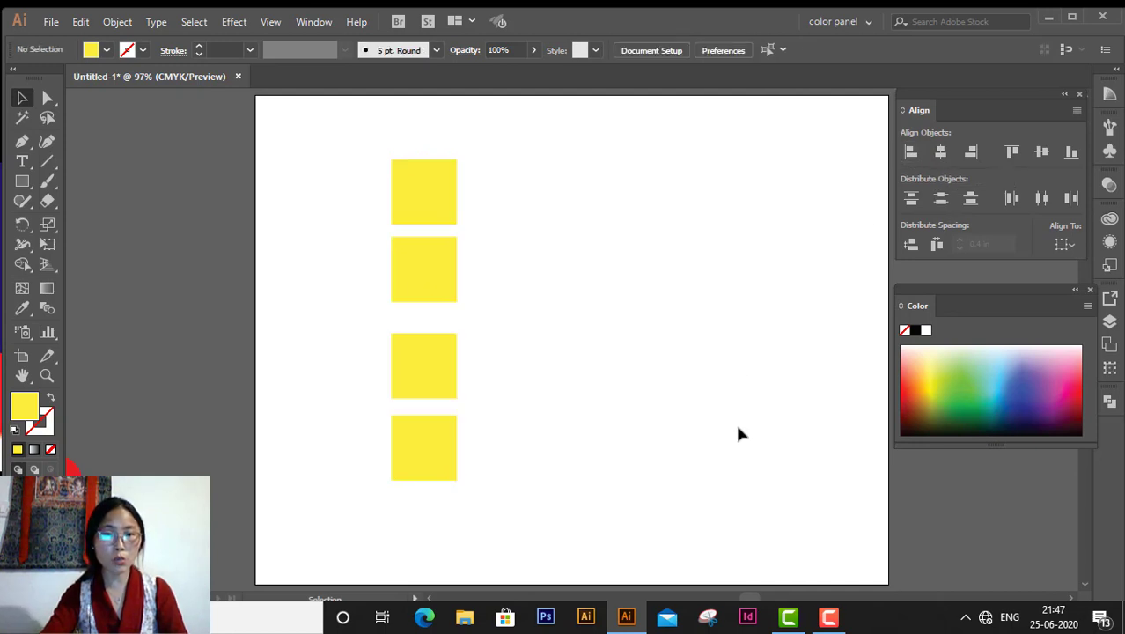
Step: Shrink the second, third and fourth squares progressively, the second to about 0.84 in and the third to 0.57 in
{"action": "left_click", "coordinate": [447, 280]}
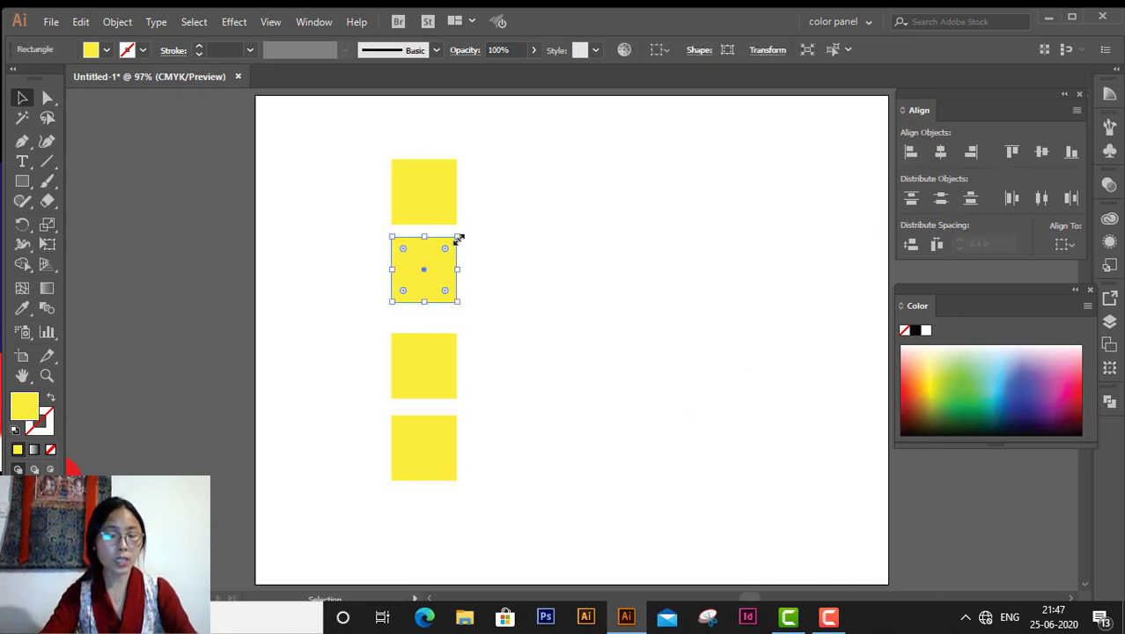
{"action": "left_click_drag", "start_coordinate": [459, 239], "coordinate": [454, 248]}
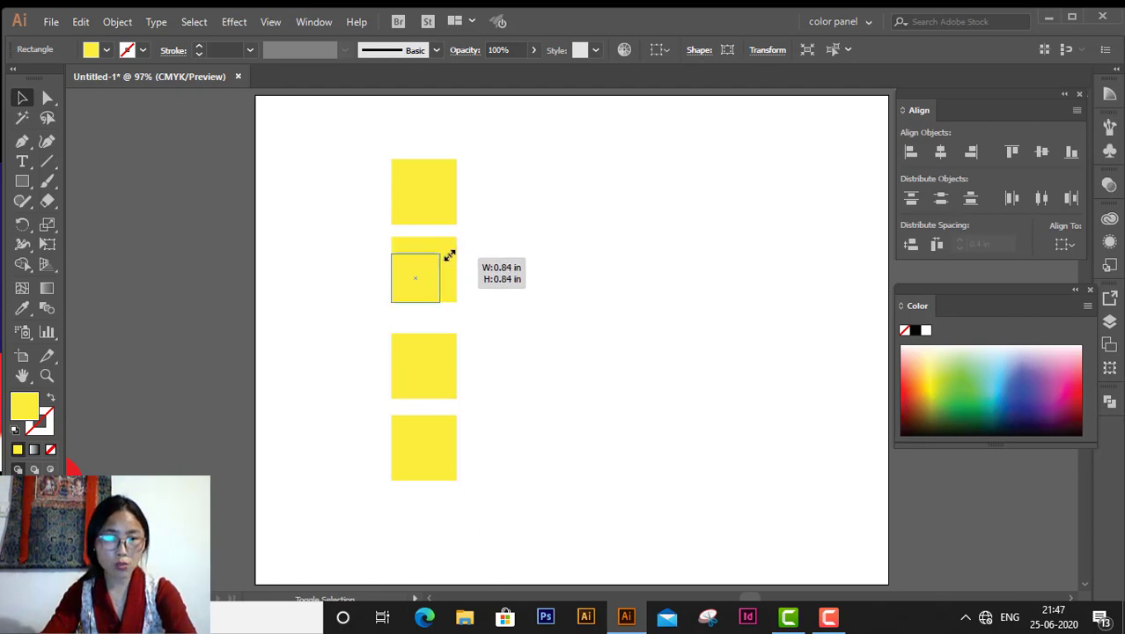
{"action": "left_click_drag", "start_coordinate": [453, 249], "coordinate": [441, 254]}
{"action": "left_click", "coordinate": [445, 388]}
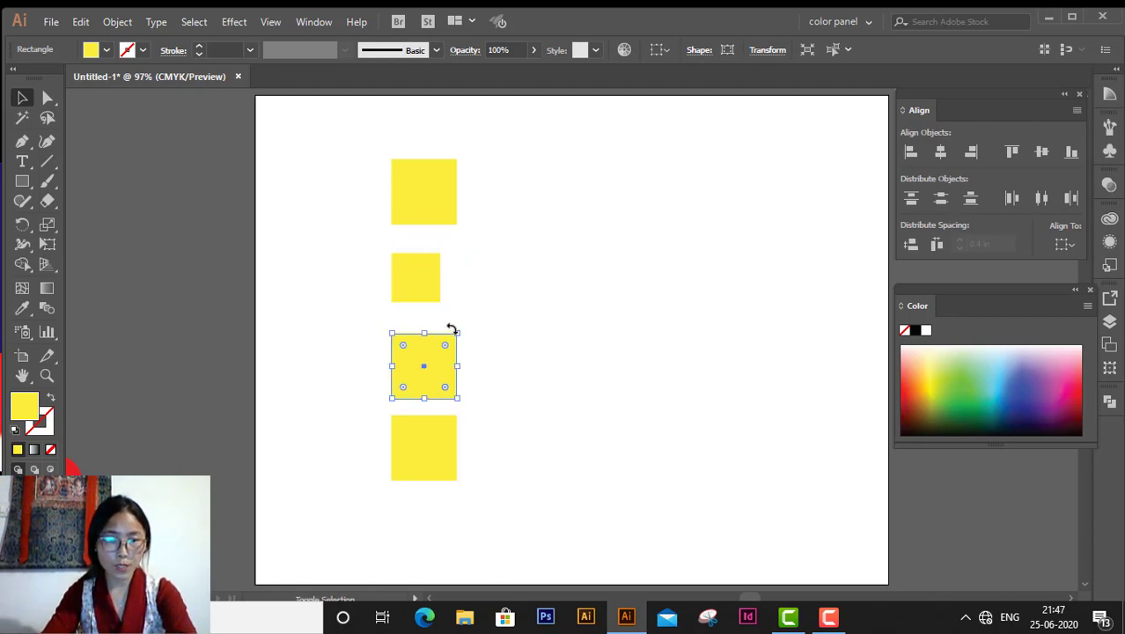
{"action": "left_click_drag", "start_coordinate": [458, 334], "coordinate": [427, 364]}
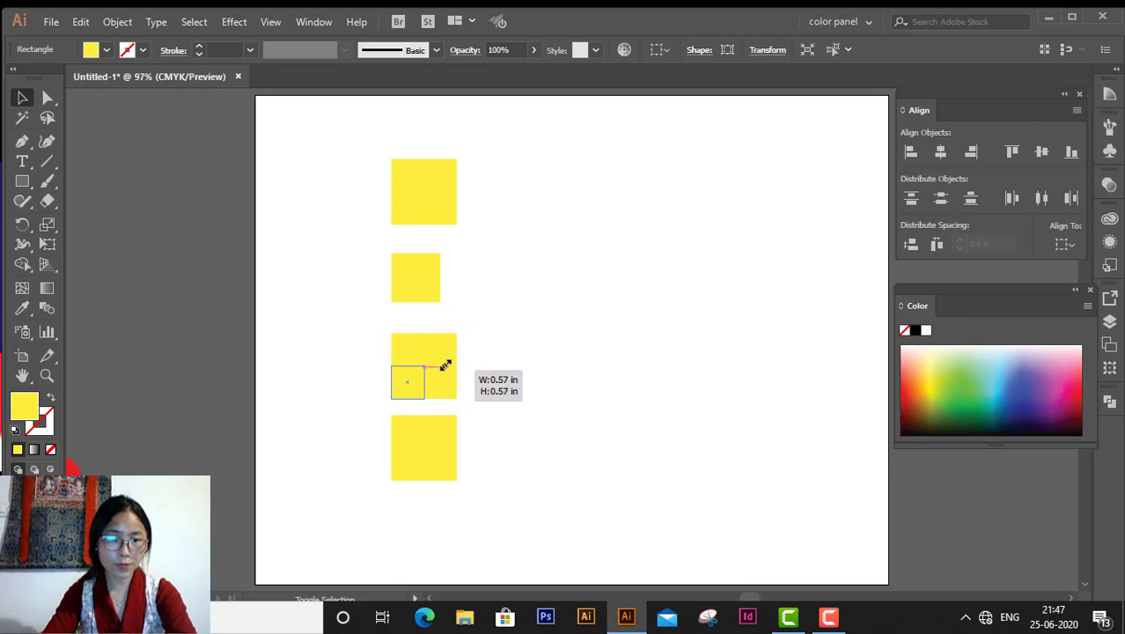
{"action": "left_click", "coordinate": [453, 435]}
{"action": "left_click_drag", "start_coordinate": [457, 416], "coordinate": [424, 450]}
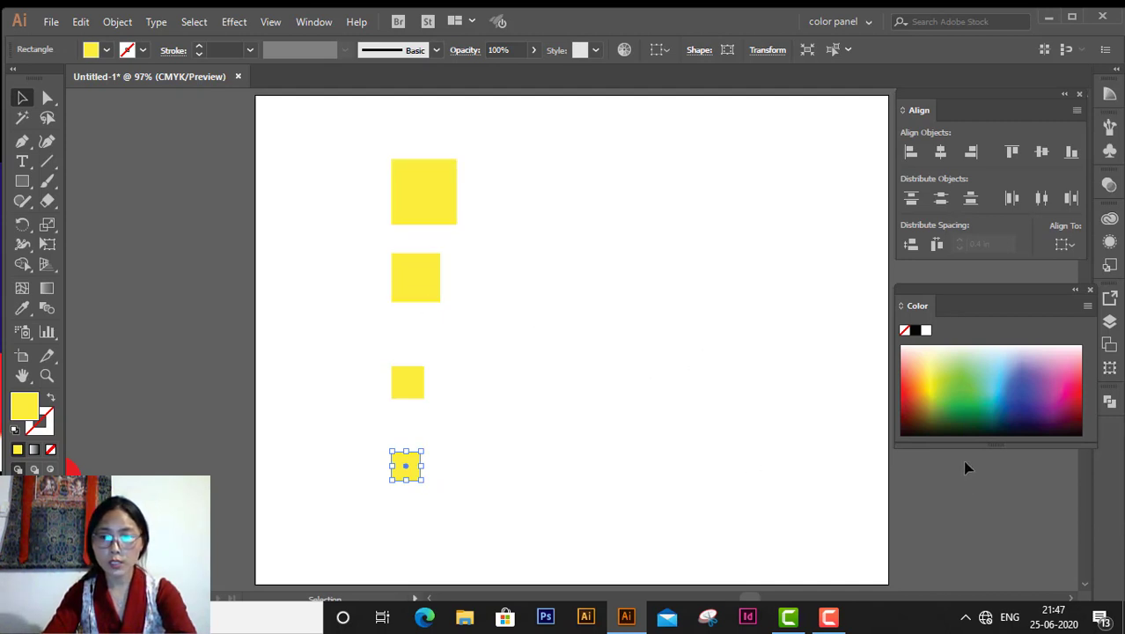
Step: Fill the fourth square dark green, the slightly enlarged third blue, and the second red
{"action": "left_click", "coordinate": [973, 417]}
{"action": "left_click", "coordinate": [407, 382]}
{"action": "left_click_drag", "start_coordinate": [424, 398], "coordinate": [427, 401]}
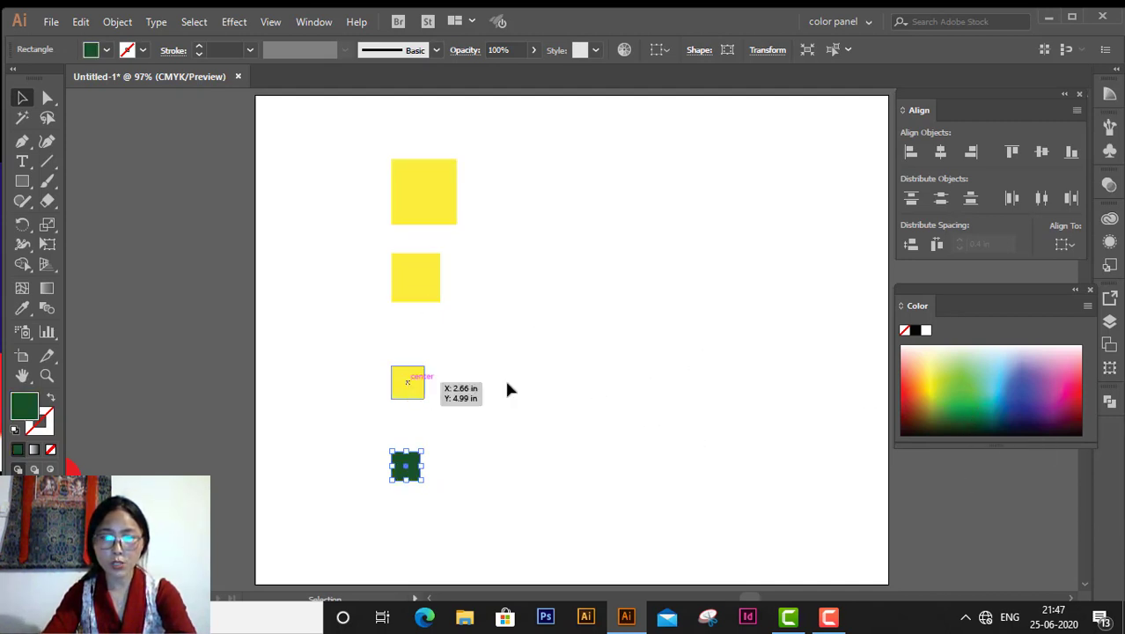
{"action": "left_click", "coordinate": [1032, 390]}
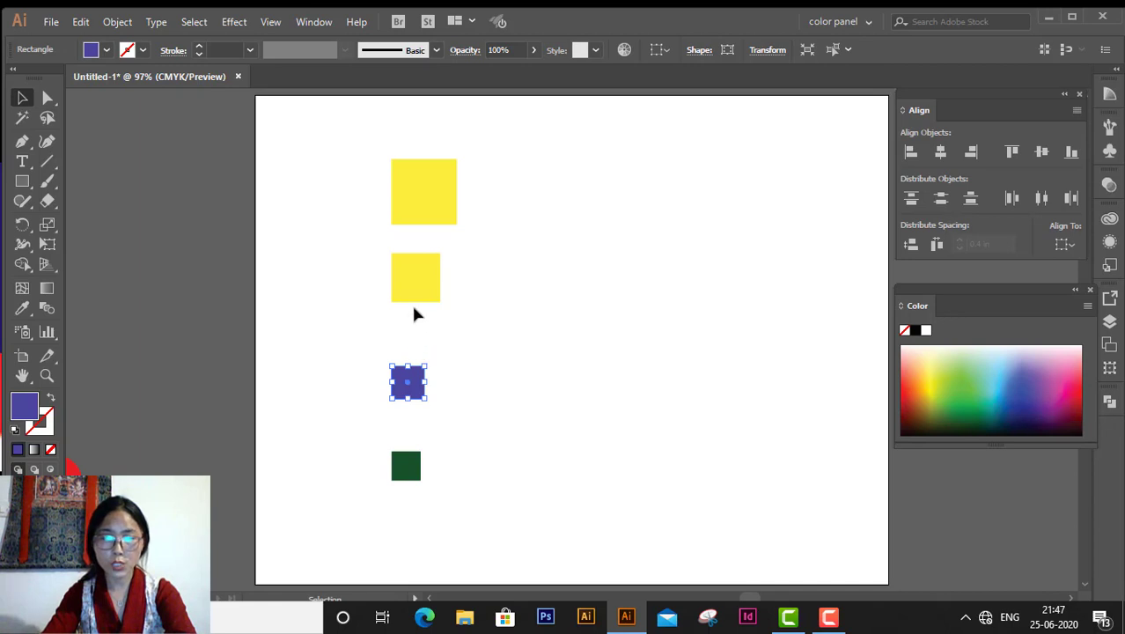
{"action": "left_click", "coordinate": [416, 278]}
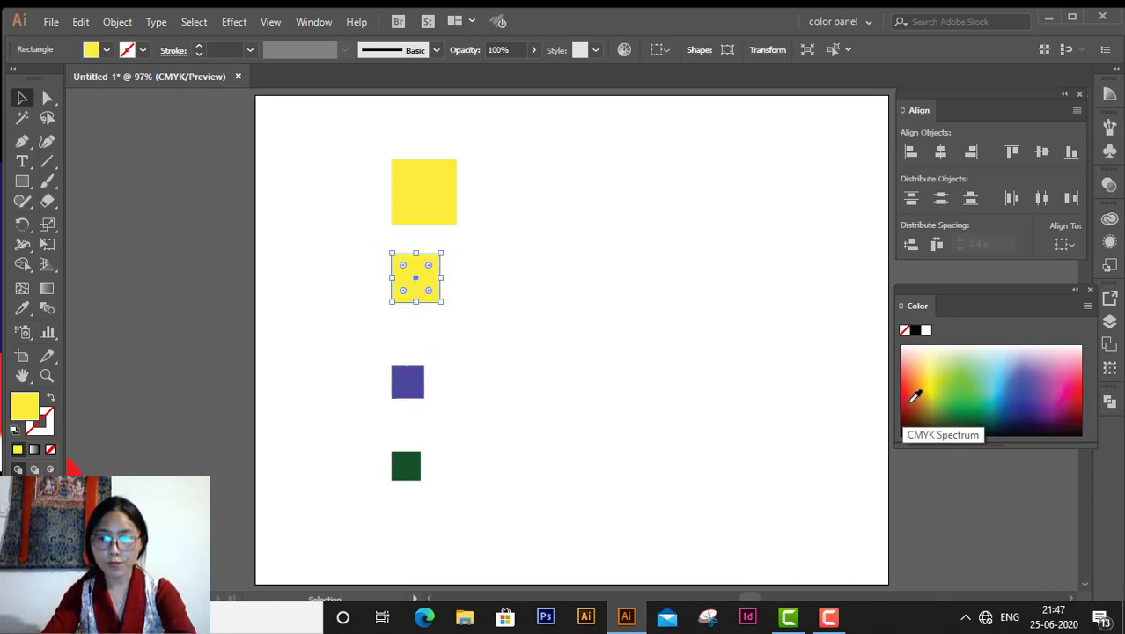
{"action": "left_click", "coordinate": [911, 393]}
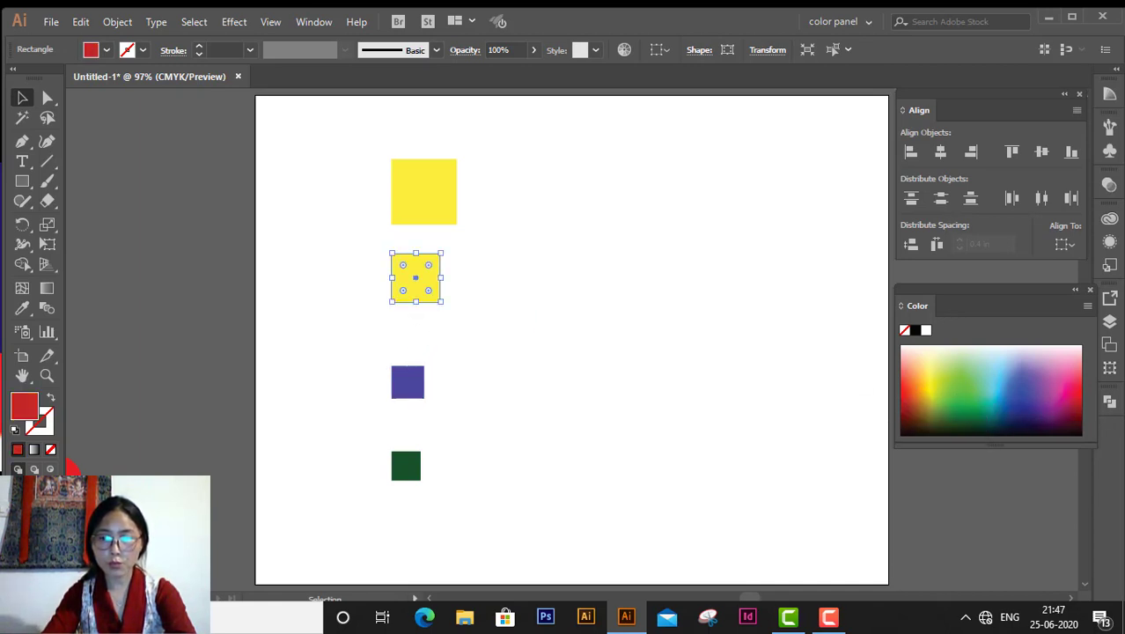
Step: Select all four squares and try Align panel centre and edge alignments
{"action": "left_click_drag", "start_coordinate": [314, 143], "coordinate": [452, 504]}
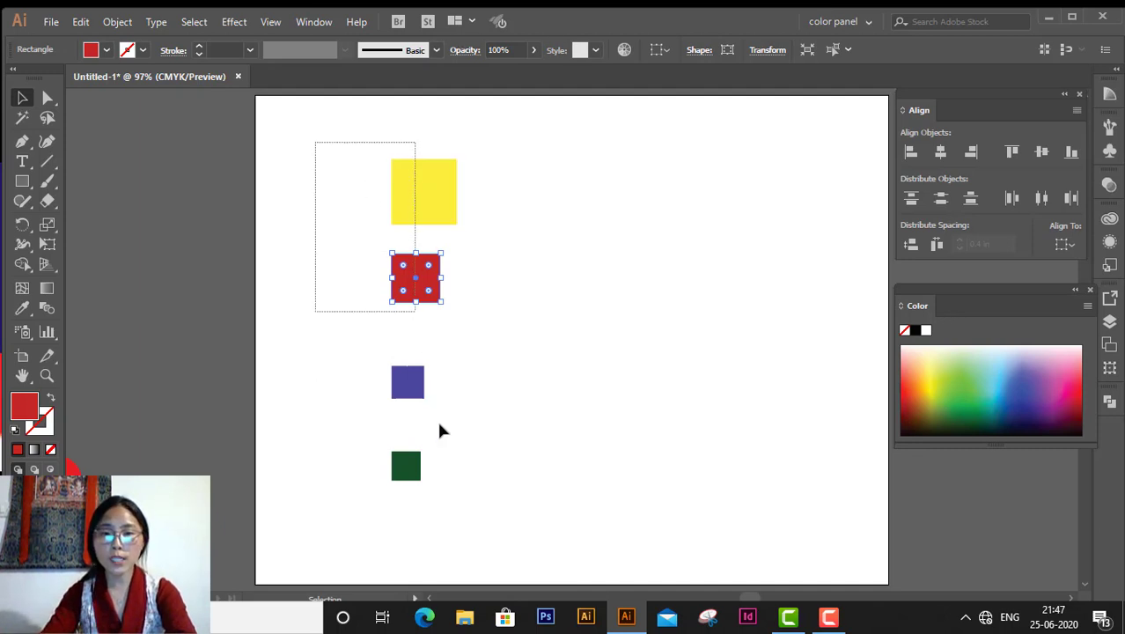
{"action": "left_click", "coordinate": [1066, 244]}
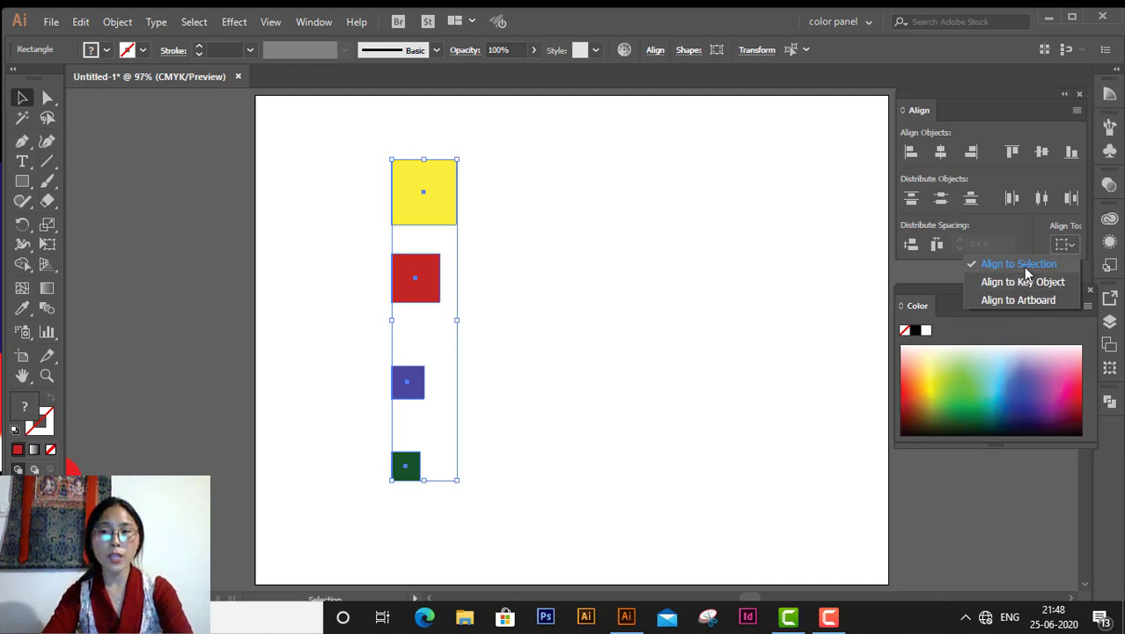
{"action": "left_click", "coordinate": [941, 155]}
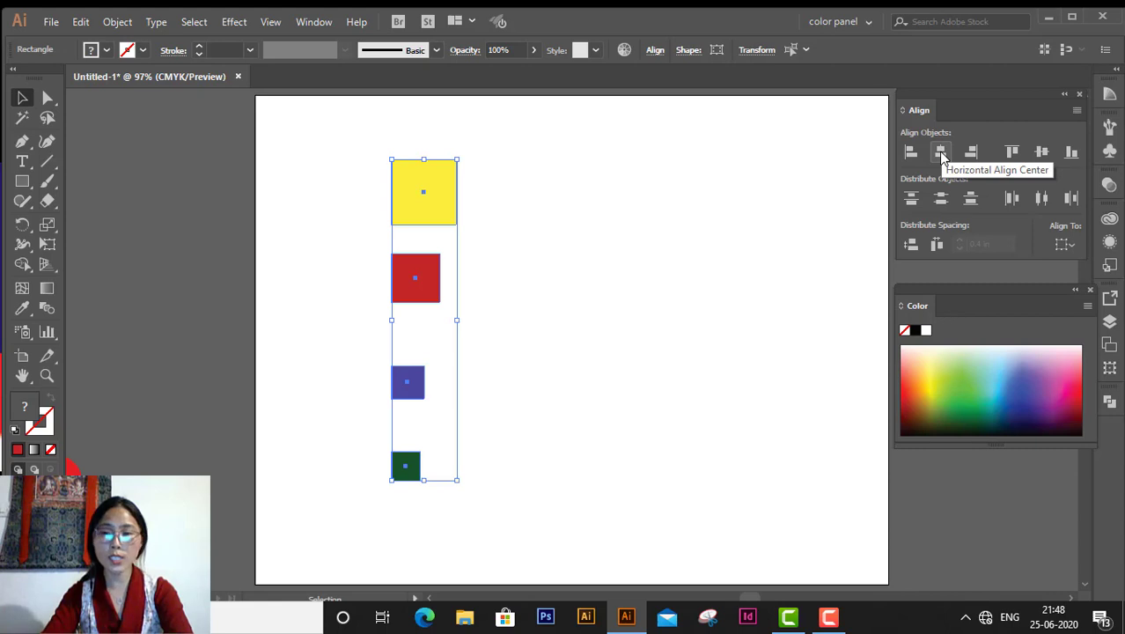
{"action": "left_click", "coordinate": [945, 159]}
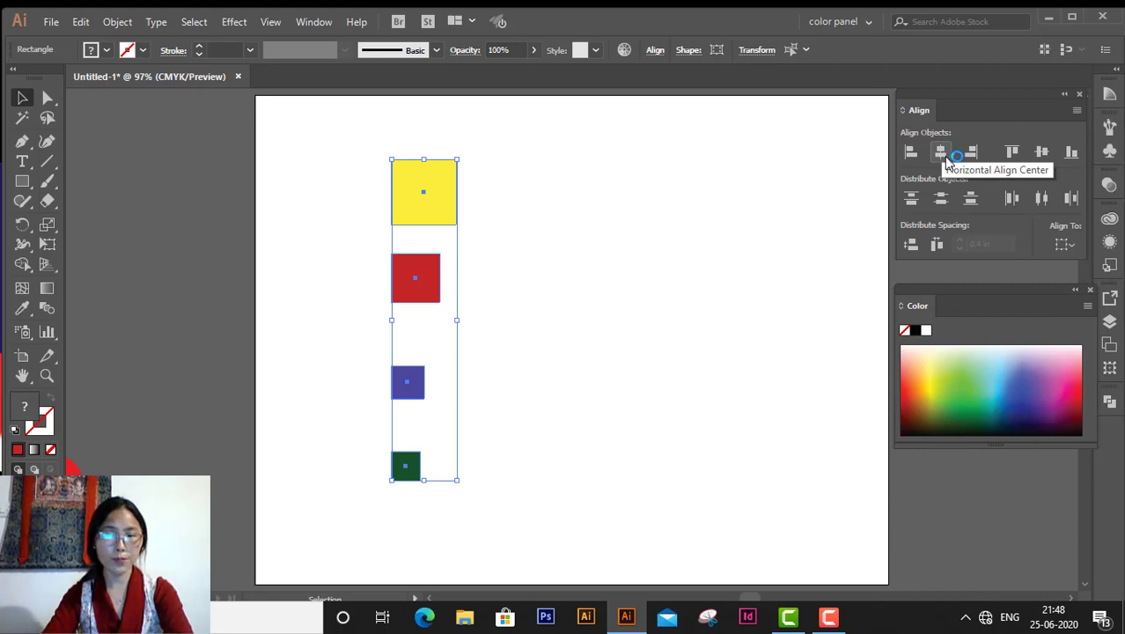
{"action": "left_click", "coordinate": [941, 153]}
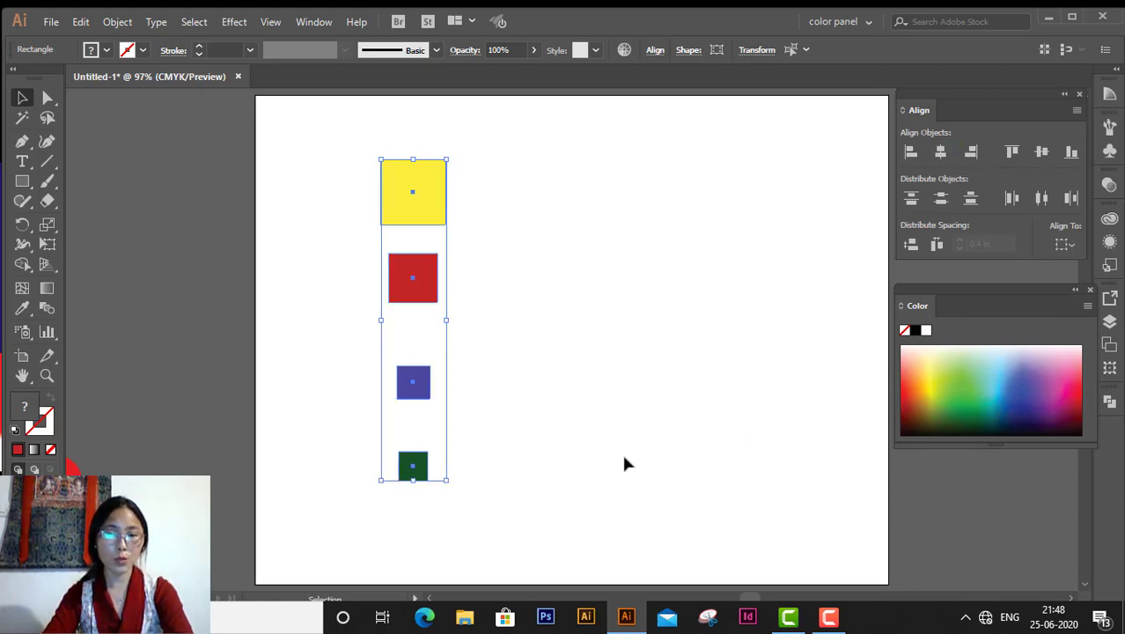
{"action": "left_click", "coordinate": [911, 154]}
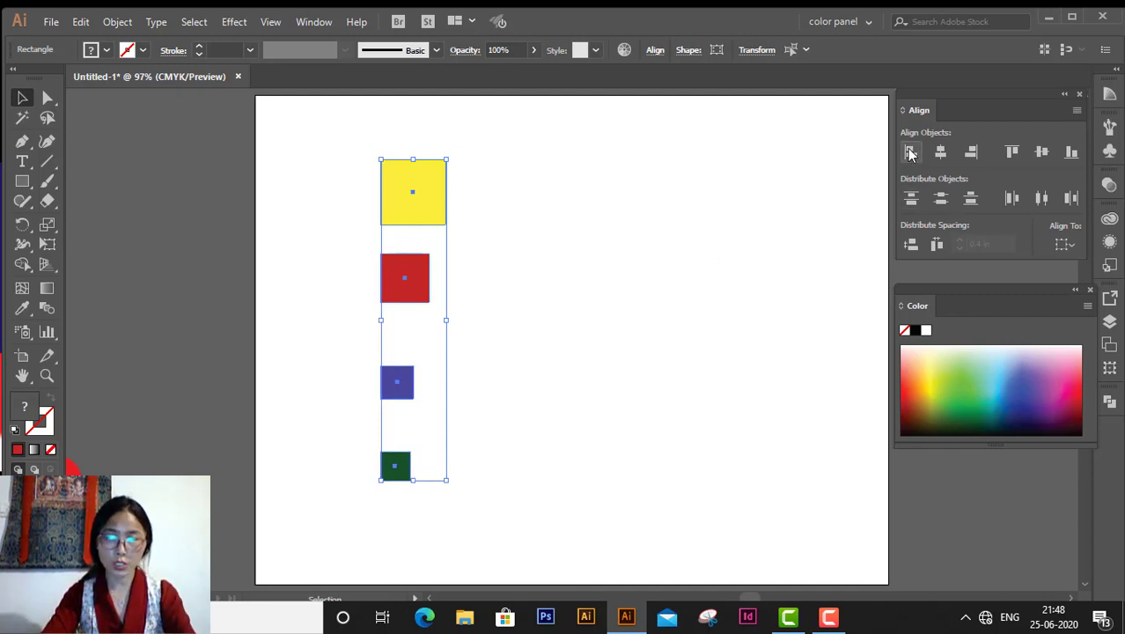
{"action": "left_click", "coordinate": [971, 155]}
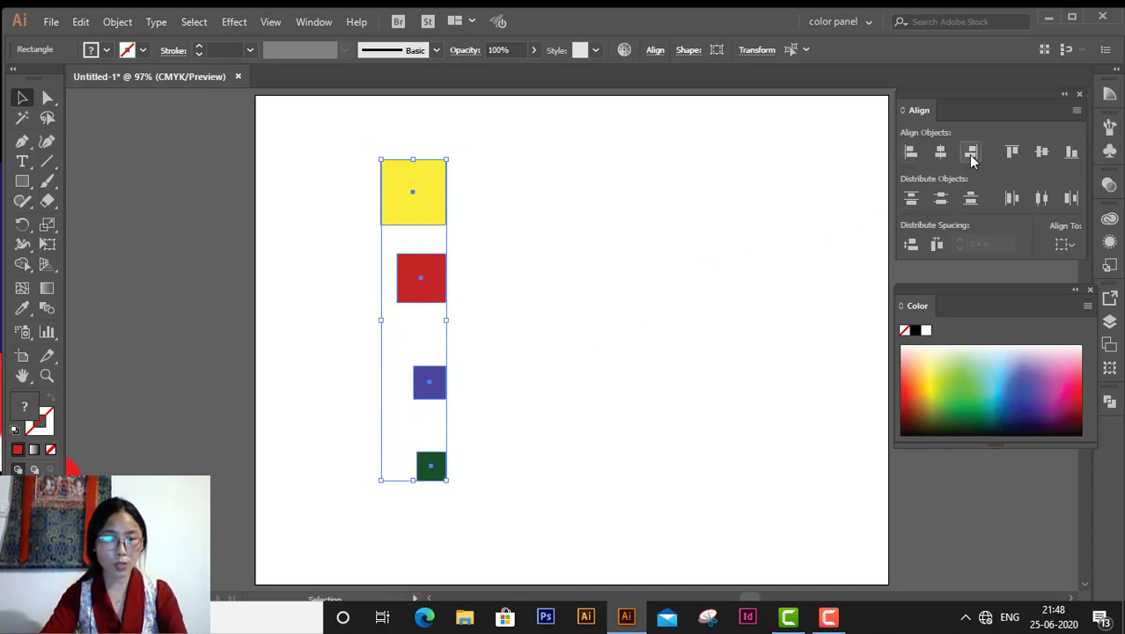
{"action": "left_click", "coordinate": [1012, 152]}
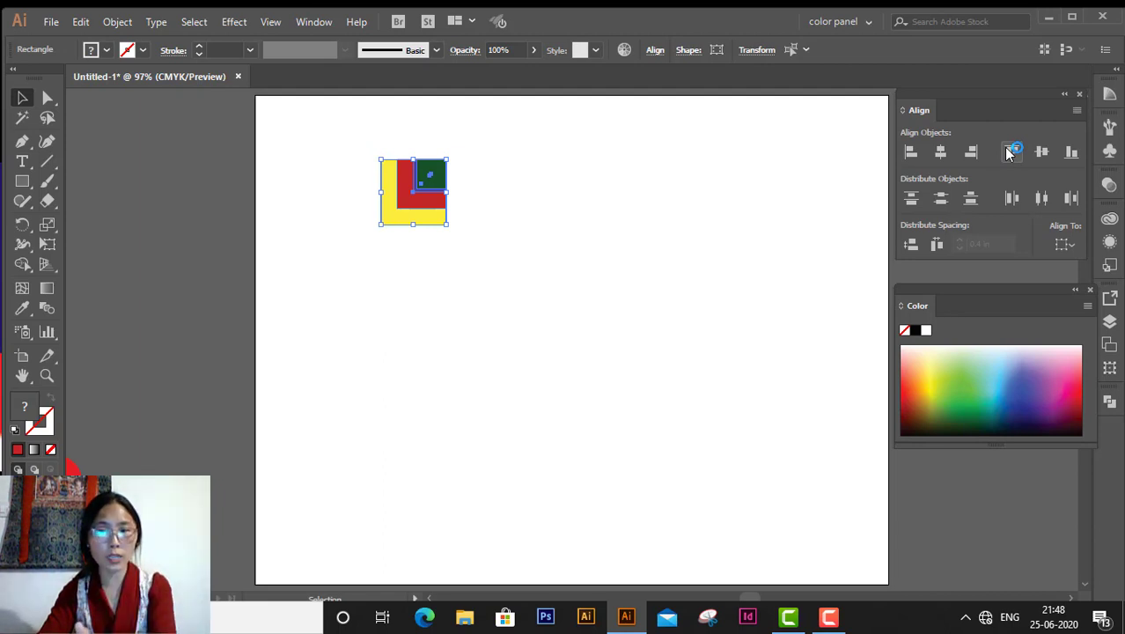
{"action": "left_click", "coordinate": [1076, 151]}
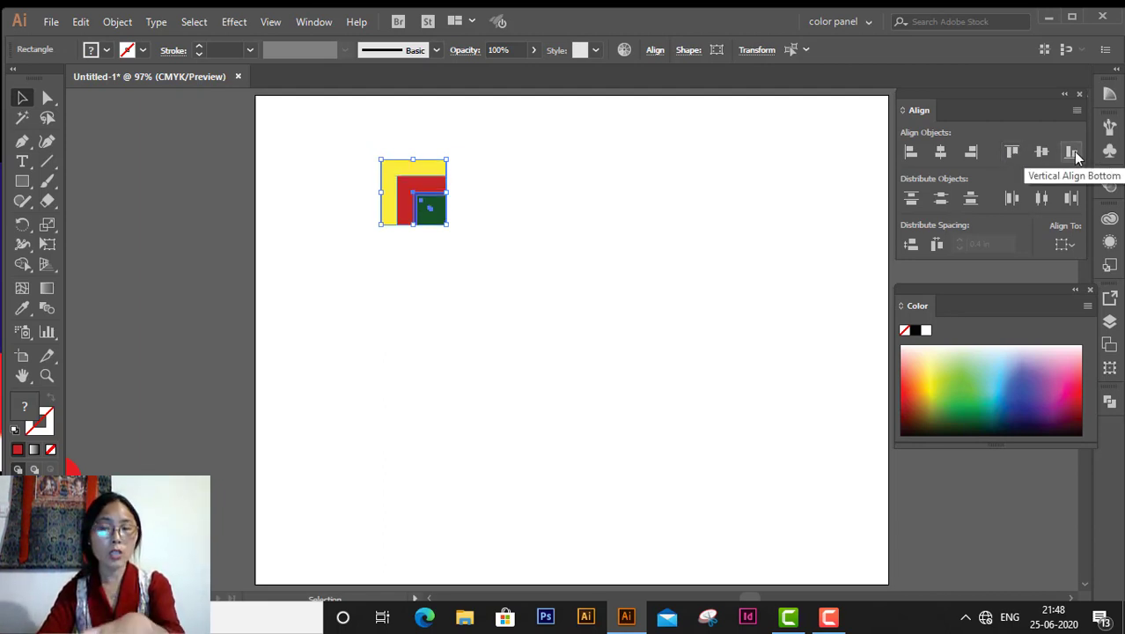
Step: Centre the inner squares vertically and horizontally within the yellow square, then reselect the nested group
{"action": "left_click", "coordinate": [922, 156]}
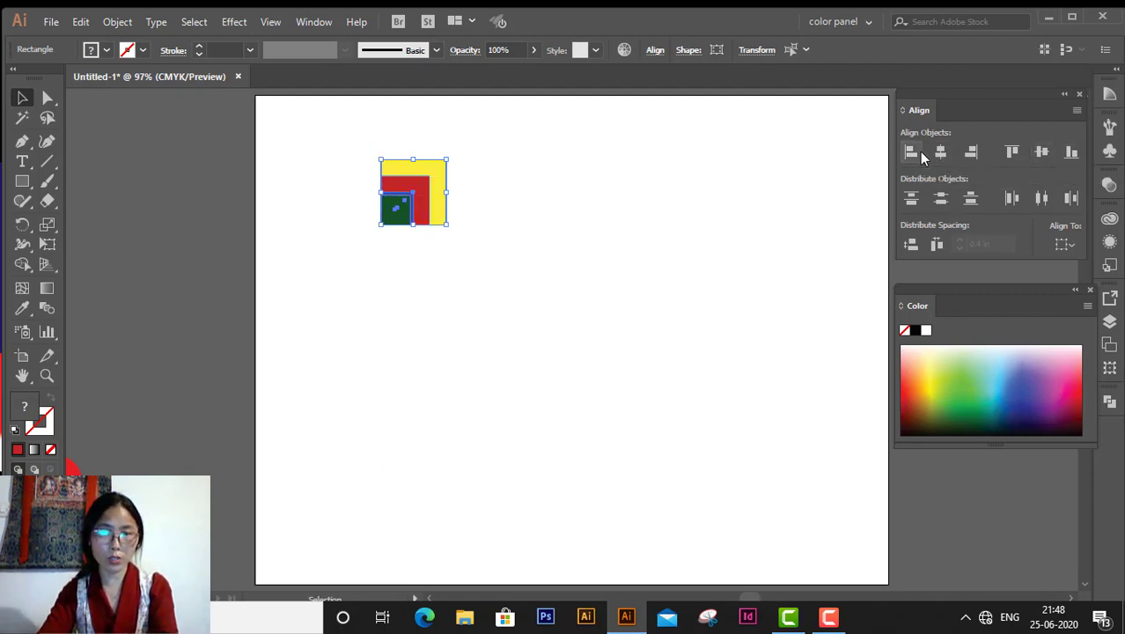
{"action": "left_click", "coordinate": [1038, 155]}
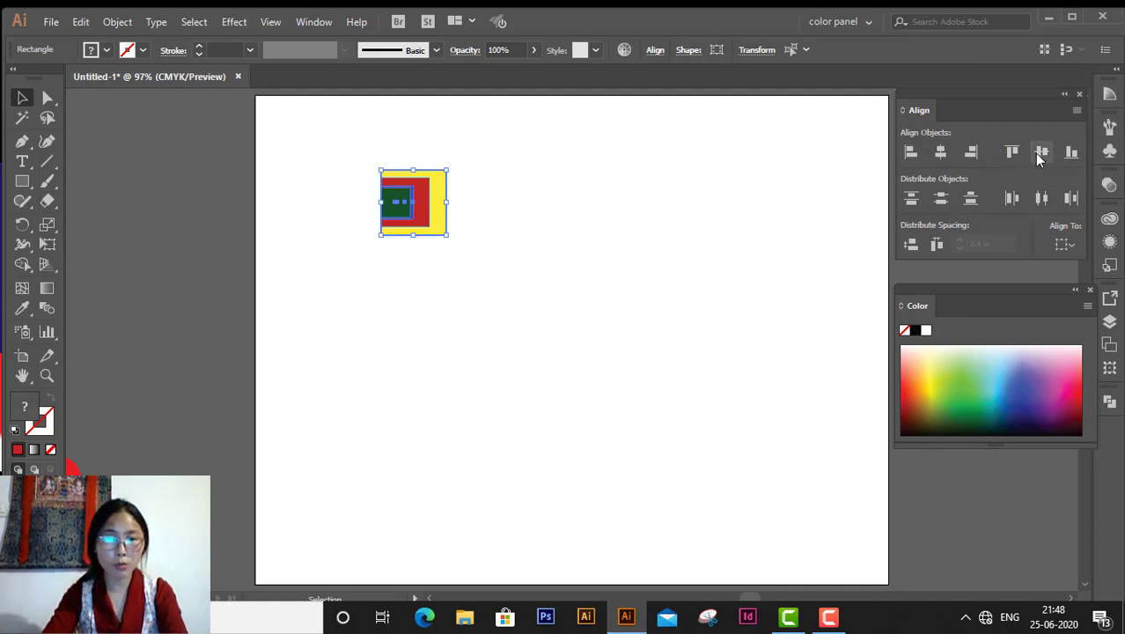
{"action": "left_click", "coordinate": [947, 157]}
{"action": "left_click", "coordinate": [727, 370]}
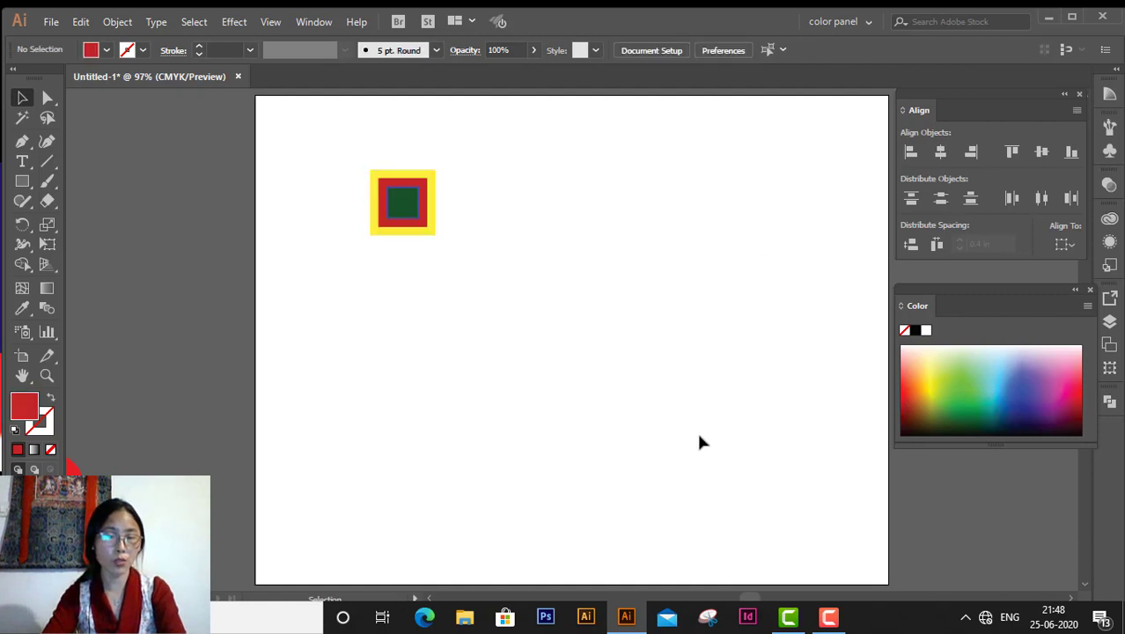
{"action": "mouse_move", "coordinate": [350, 157]}
{"action": "left_mouse_down"}
{"action": "mouse_move", "coordinate": [463, 213]}
{"action": "mouse_move", "coordinate": [199, 213]}
{"action": "left_mouse_up"}
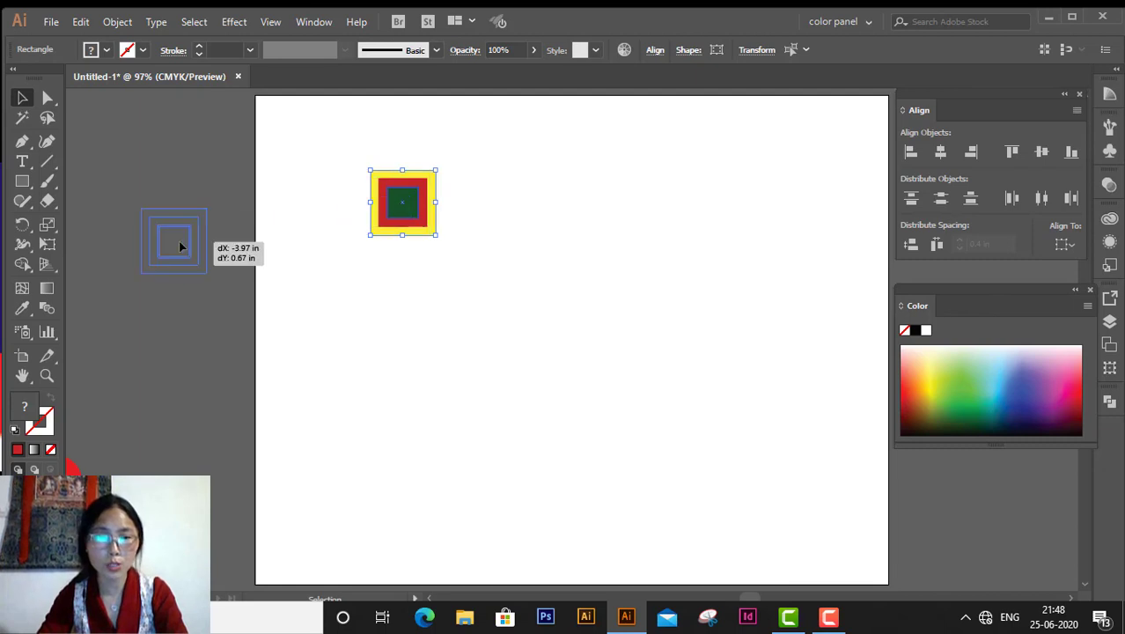
{"action": "left_click", "coordinate": [22, 182]}
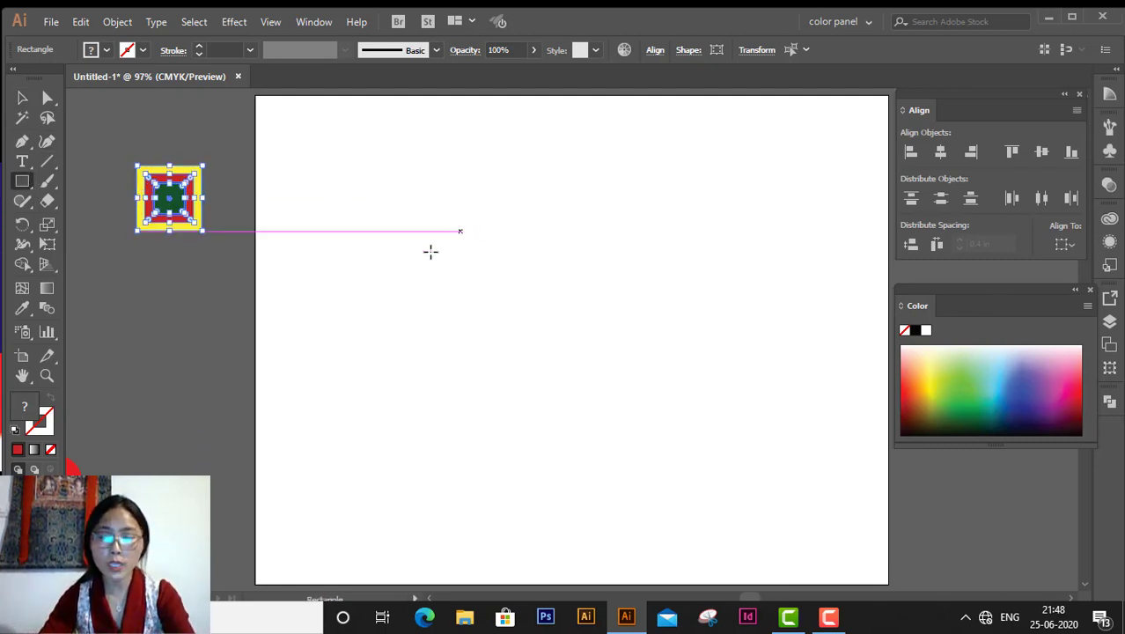
Step: Draw a red circle near the top of the artboard with the Ellipse tool
{"action": "mouse_move", "coordinate": [562, 162]}
{"action": "left_mouse_down"}
{"action": "mouse_move", "coordinate": [544, 174]}
{"action": "mouse_move", "coordinate": [583, 183]}
{"action": "left_mouse_up"}
{"action": "key", "text": "ctrl+z"}
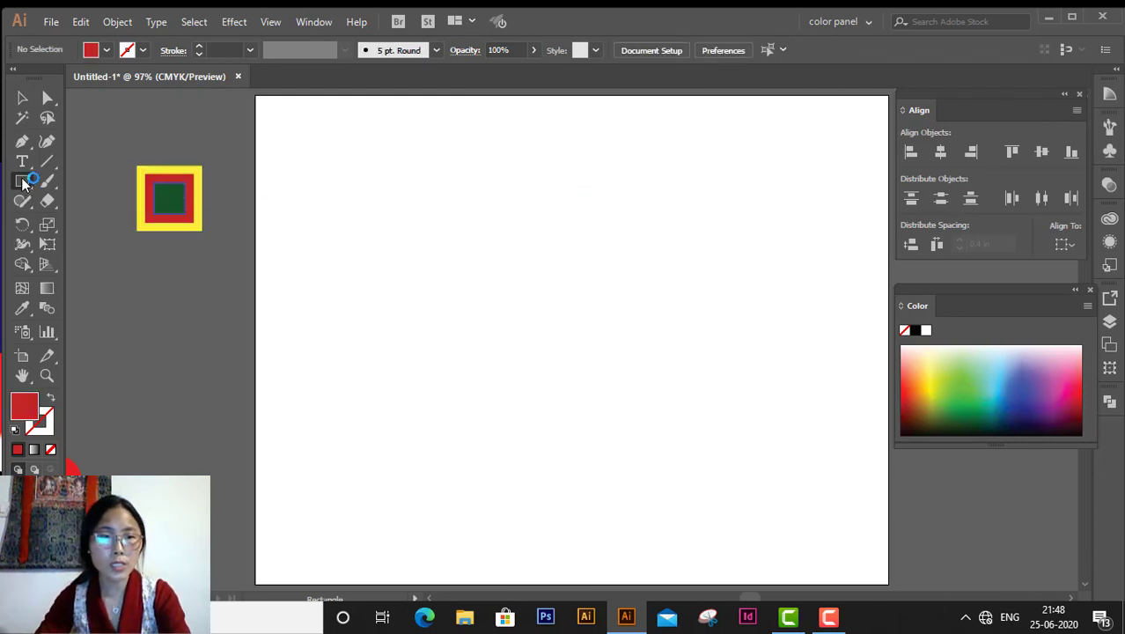
{"action": "left_click_drag", "start_coordinate": [23, 181], "coordinate": [93, 220]}
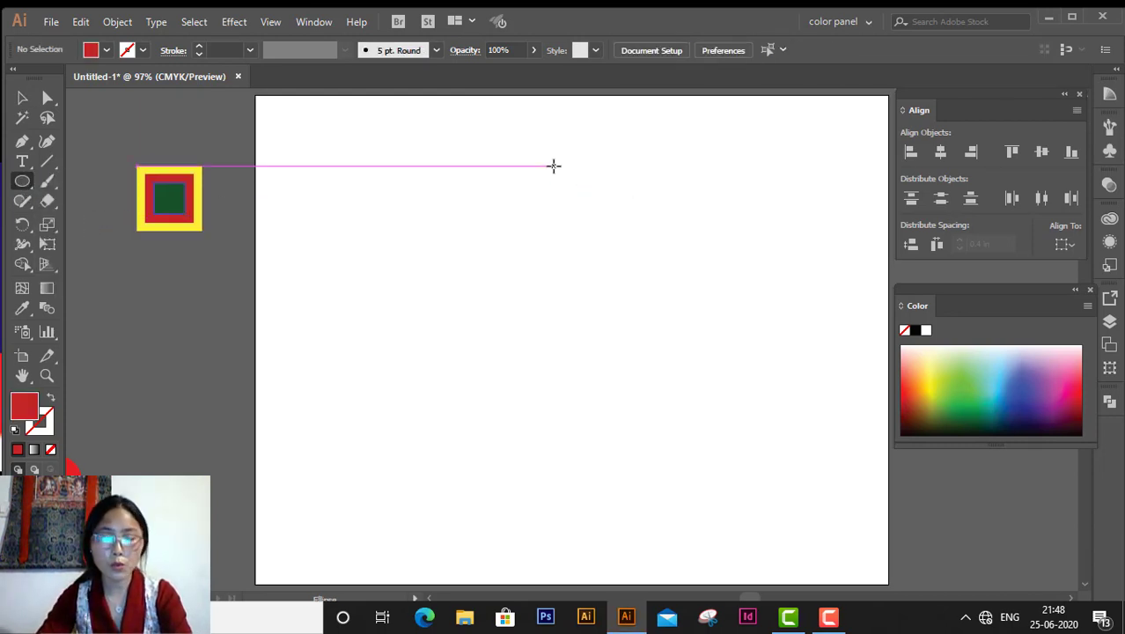
{"action": "left_click_drag", "start_coordinate": [515, 113], "coordinate": [578, 231]}
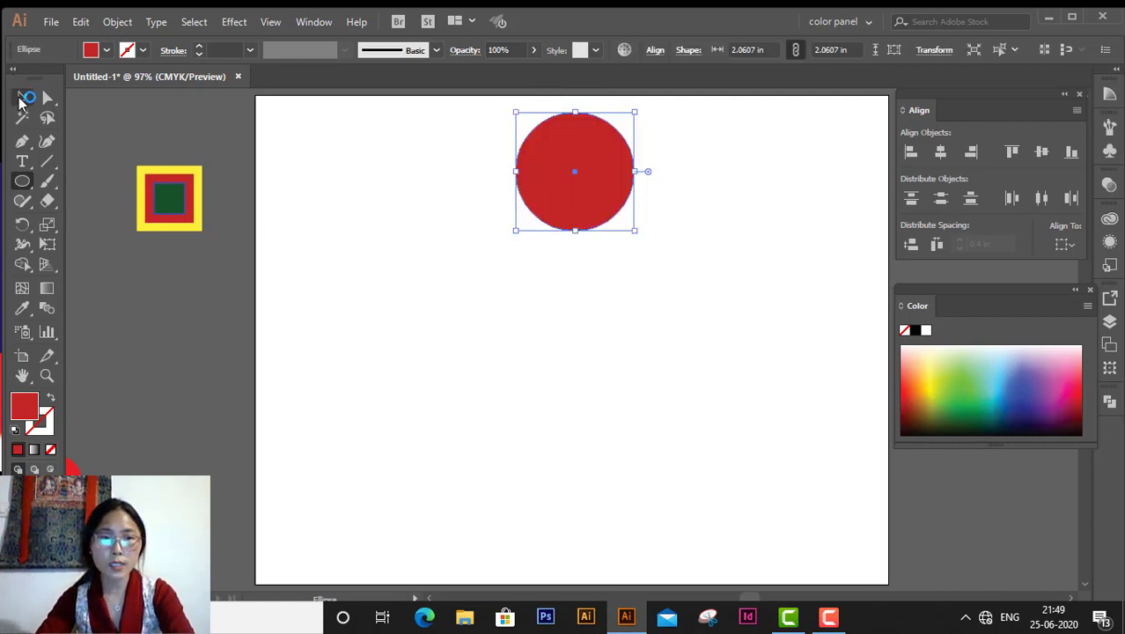
{"action": "left_click", "coordinate": [22, 98]}
Step: Alt-drag smaller circle copies downward, keeping them round, the bottom one about 1.03 in
{"action": "left_click_drag", "start_coordinate": [600, 214], "coordinate": [603, 319]}
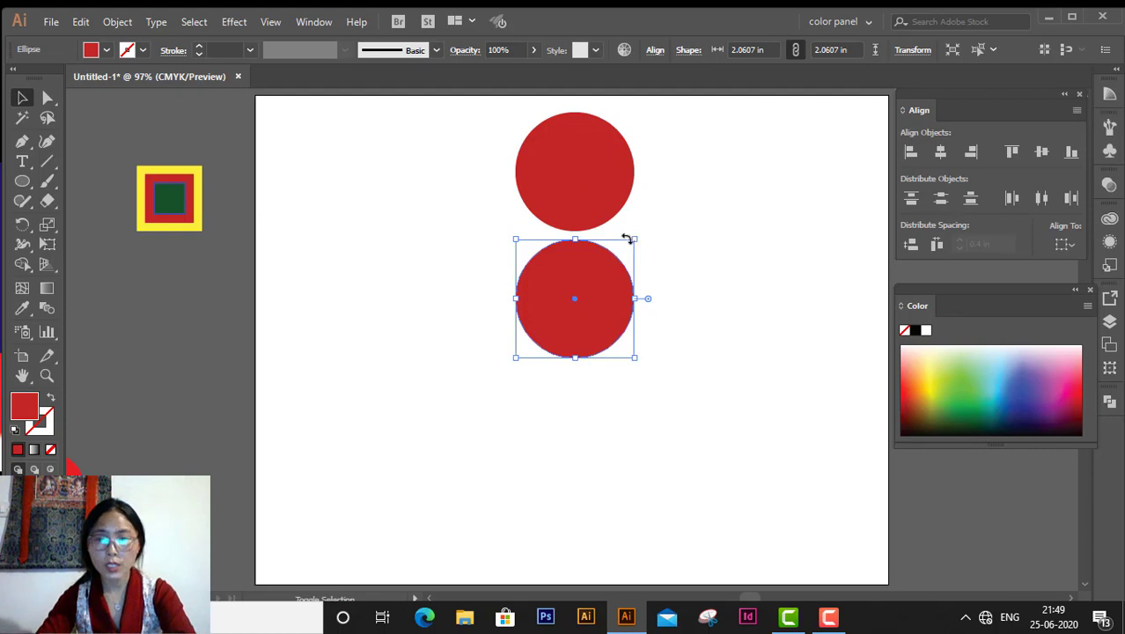
{"action": "left_click_drag", "start_coordinate": [635, 238], "coordinate": [644, 254]}
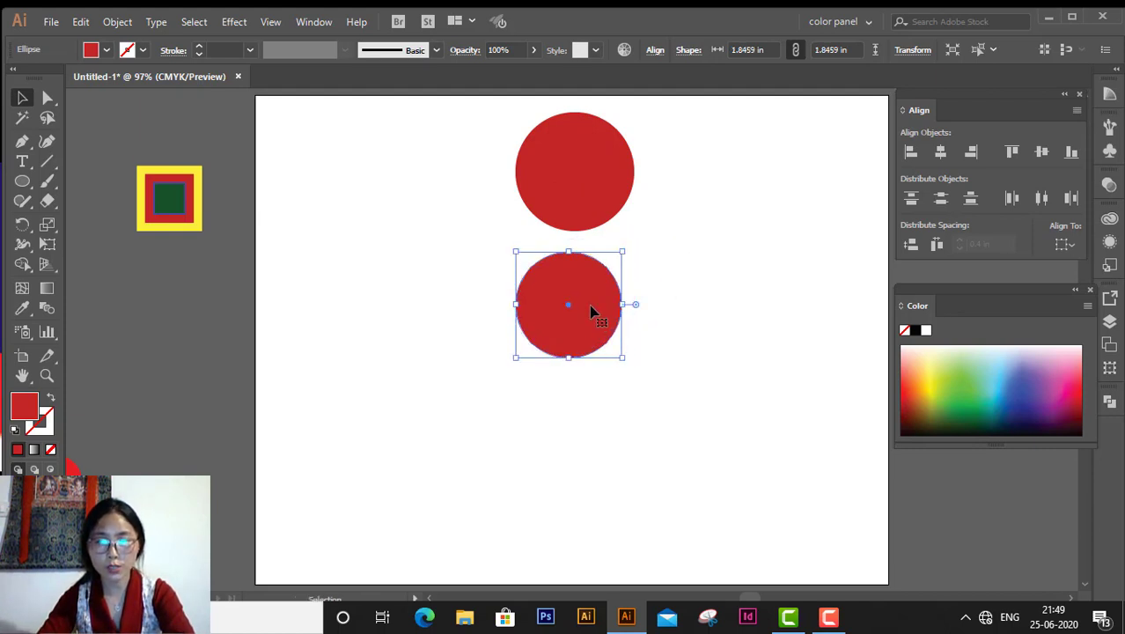
{"action": "mouse_move", "coordinate": [592, 307]}
{"action": "left_mouse_down"}
{"action": "mouse_move", "coordinate": [591, 296]}
{"action": "mouse_move", "coordinate": [604, 409]}
{"action": "left_mouse_up"}
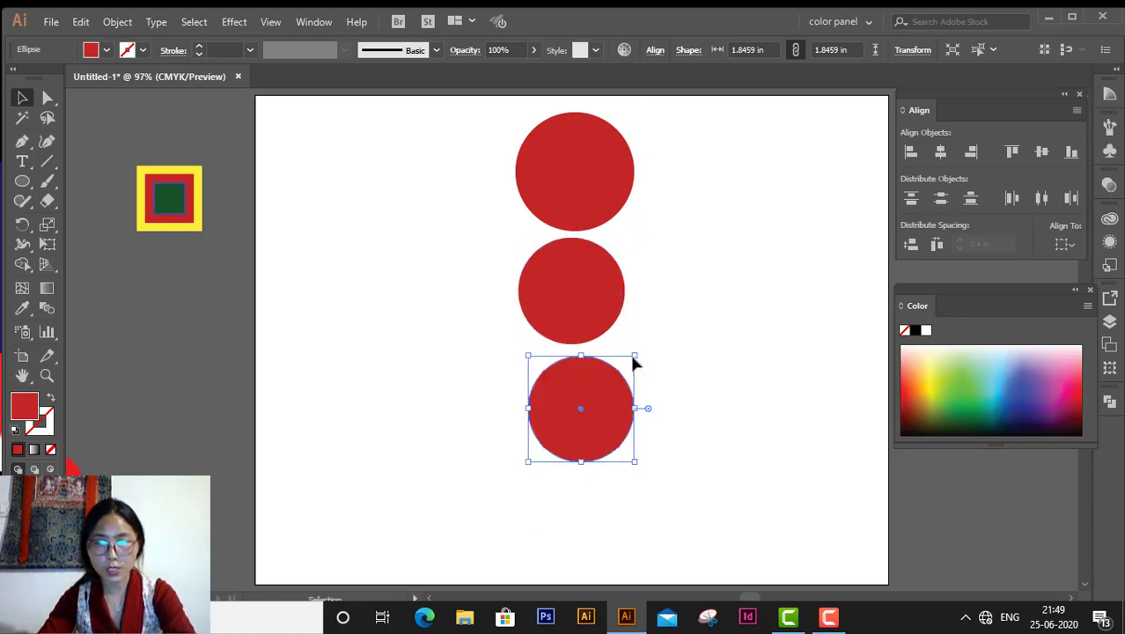
{"action": "left_click_drag", "start_coordinate": [633, 357], "coordinate": [623, 366]}
{"action": "key", "text": "shift"}
{"action": "left_click_drag", "start_coordinate": [606, 444], "coordinate": [623, 508]}
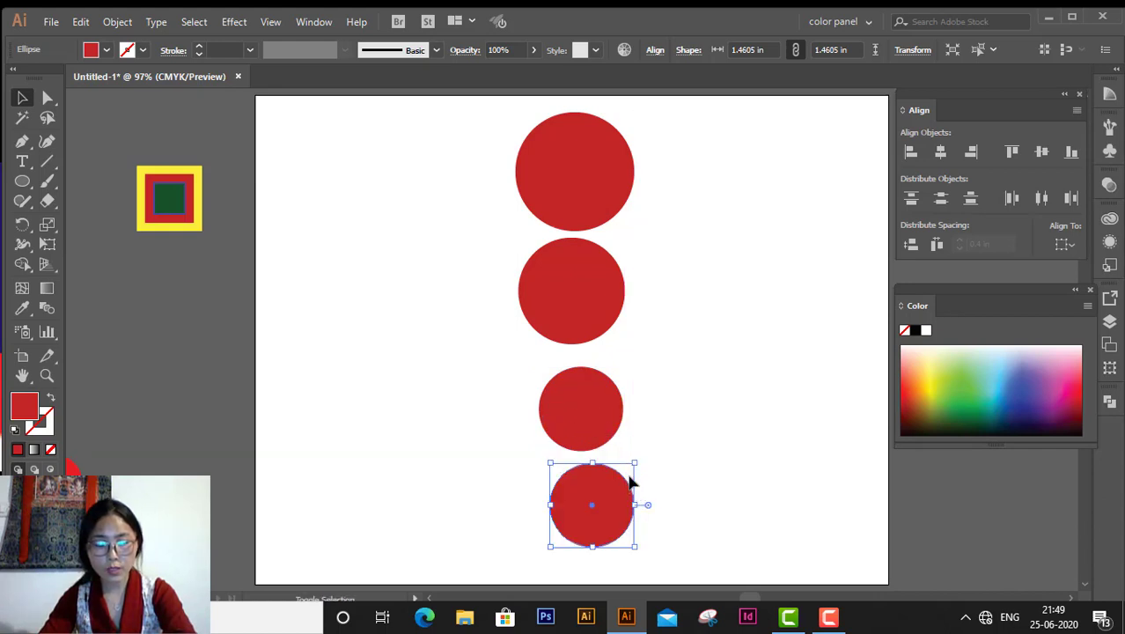
{"action": "left_click_drag", "start_coordinate": [628, 464], "coordinate": [622, 475]}
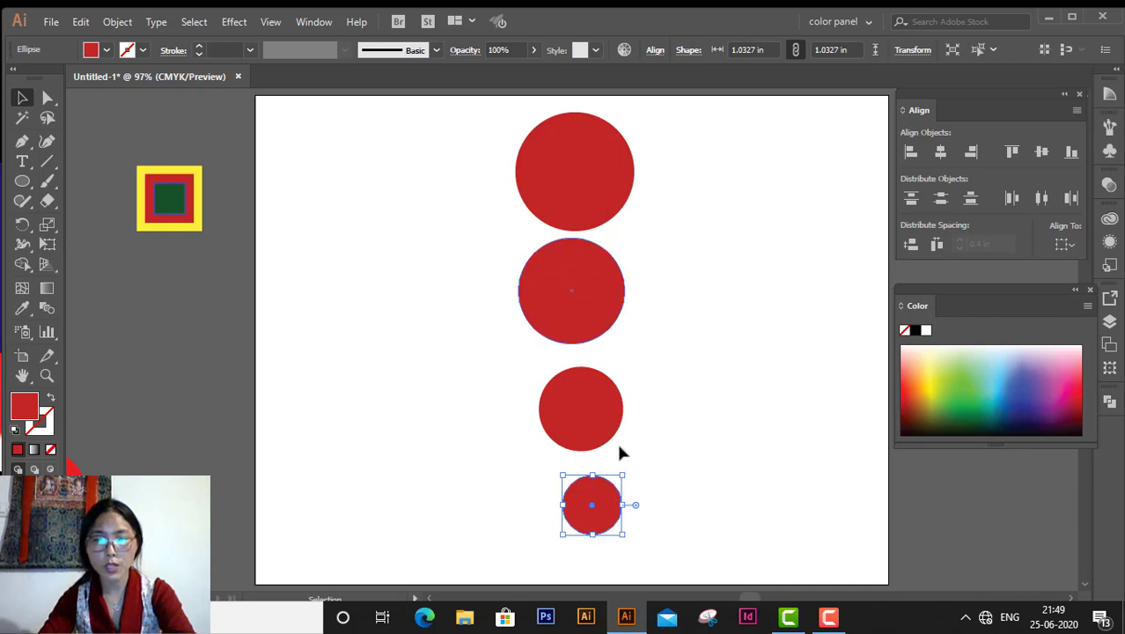
Step: Even out the gaps between the circles and shrink the newest bottom circle further
{"action": "double_click", "coordinate": [590, 319]}
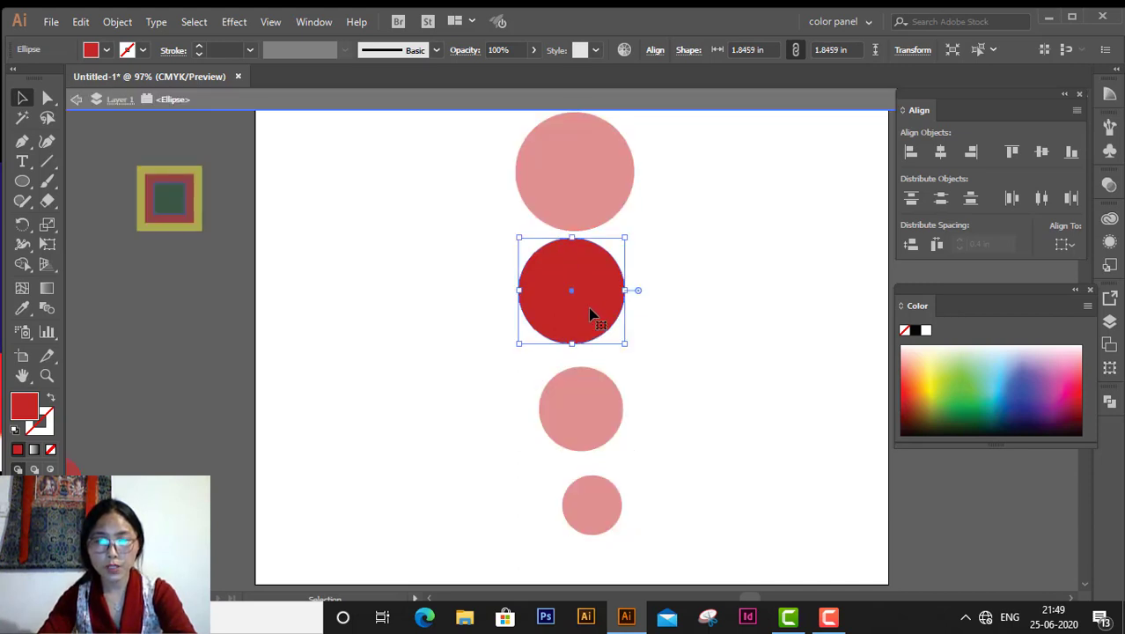
{"action": "double_click", "coordinate": [687, 374]}
{"action": "left_click_drag", "start_coordinate": [607, 432], "coordinate": [614, 468]}
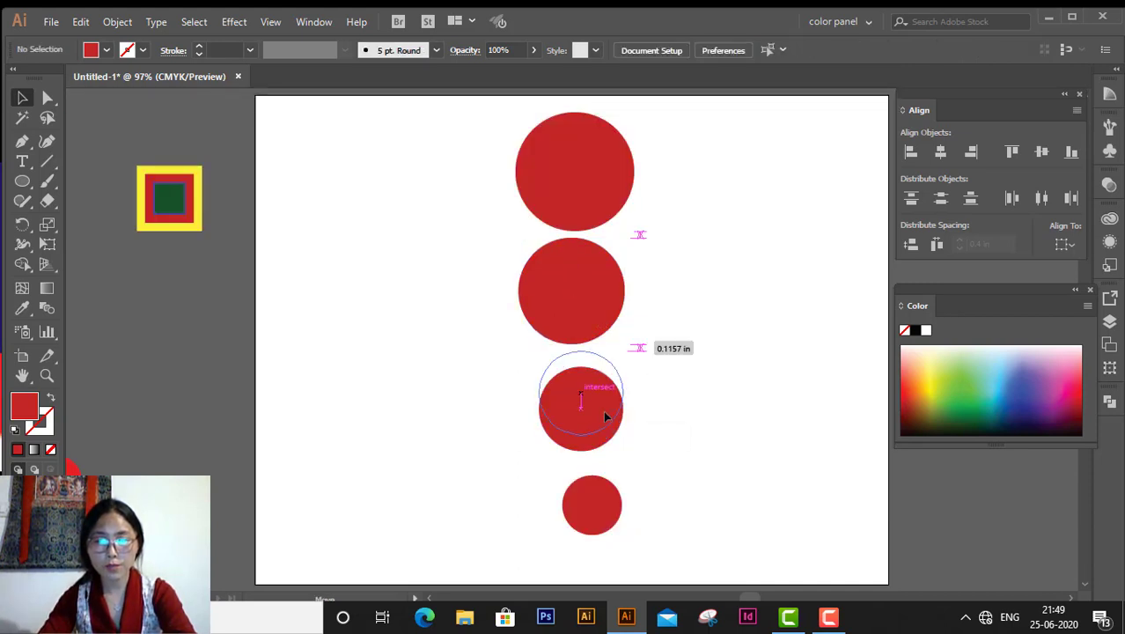
{"action": "mouse_move", "coordinate": [607, 515]}
{"action": "left_mouse_down"}
{"action": "mouse_move", "coordinate": [607, 480]}
{"action": "mouse_move", "coordinate": [634, 553]}
{"action": "left_mouse_up"}
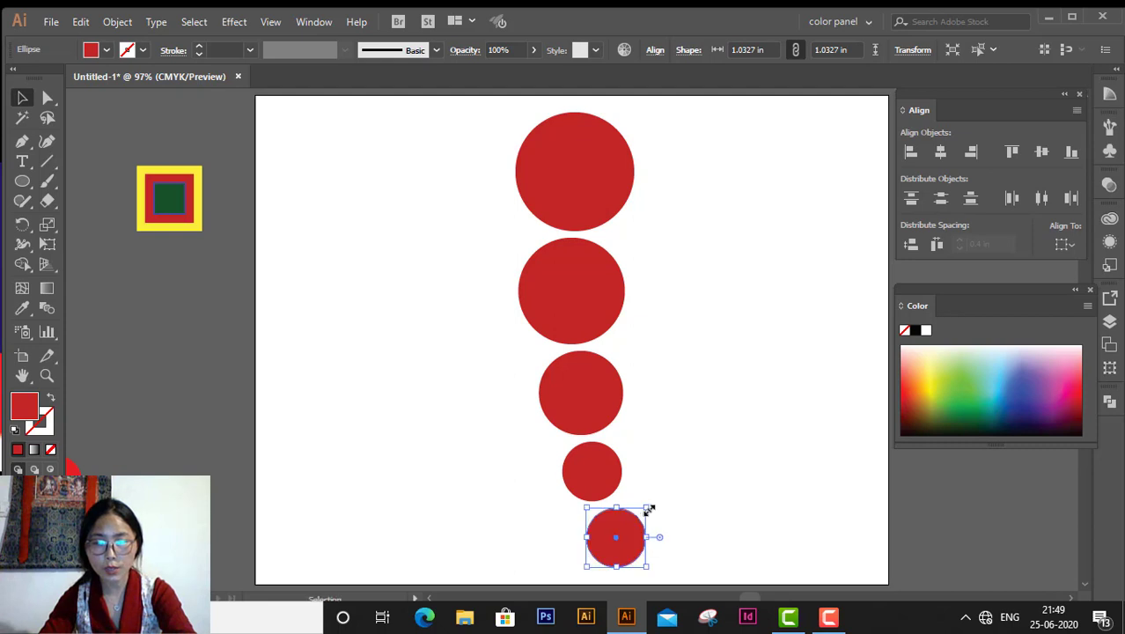
{"action": "mouse_move", "coordinate": [649, 505]}
{"action": "left_mouse_down"}
{"action": "mouse_move", "coordinate": [635, 519]}
{"action": "mouse_move", "coordinate": [663, 566]}
{"action": "mouse_move", "coordinate": [669, 546]}
{"action": "mouse_move", "coordinate": [667, 555]}
{"action": "left_mouse_up"}
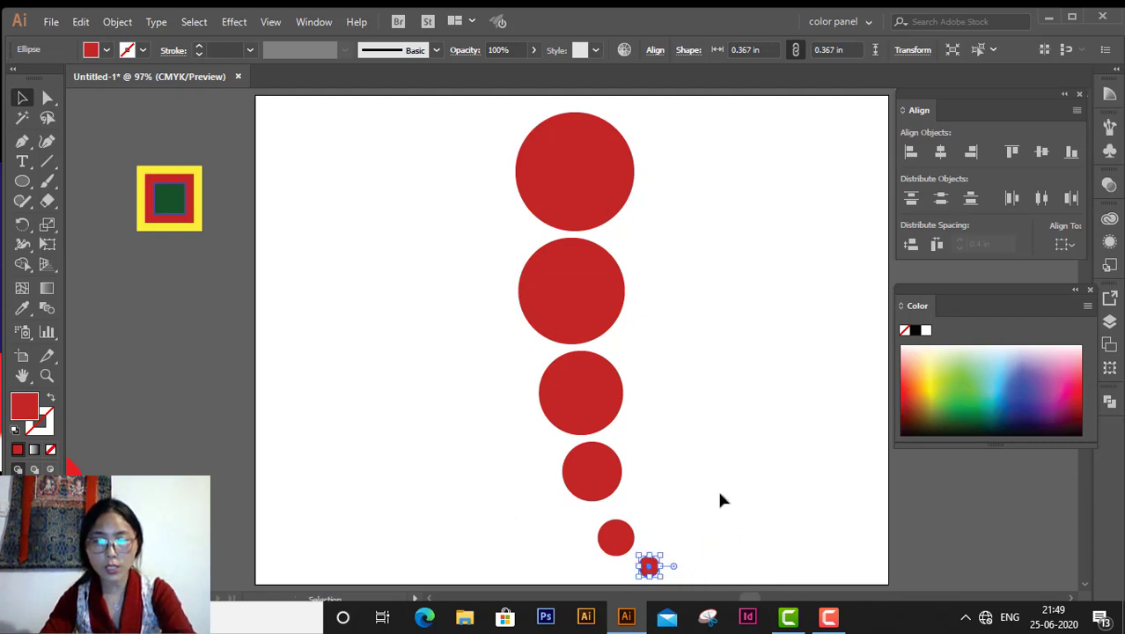
Step: Fill the second, third and fourth circles yellow, blue and dark green
{"action": "left_click", "coordinate": [605, 204]}
{"action": "left_click", "coordinate": [598, 306]}
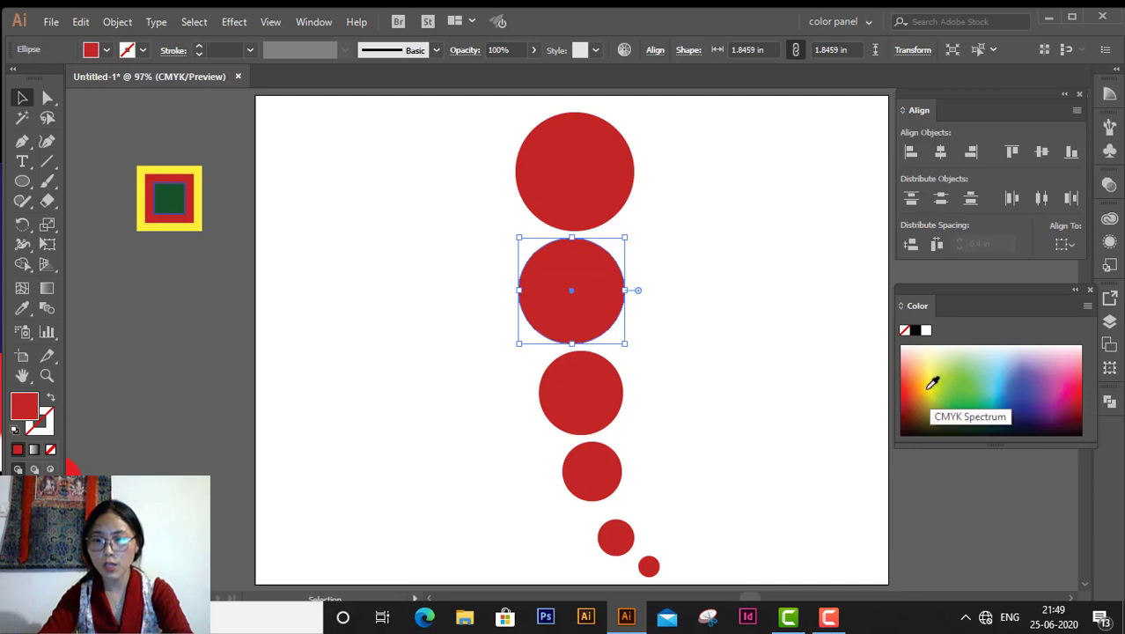
{"action": "left_click", "coordinate": [931, 384]}
{"action": "left_click", "coordinate": [617, 407]}
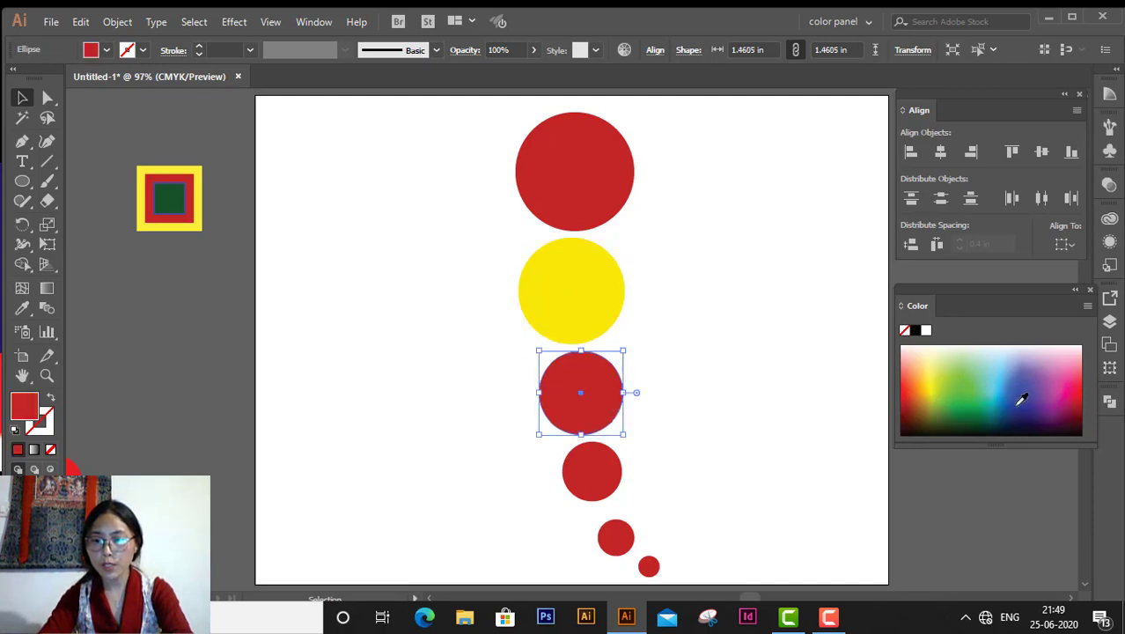
{"action": "left_click", "coordinate": [1021, 400]}
{"action": "left_click", "coordinate": [595, 468]}
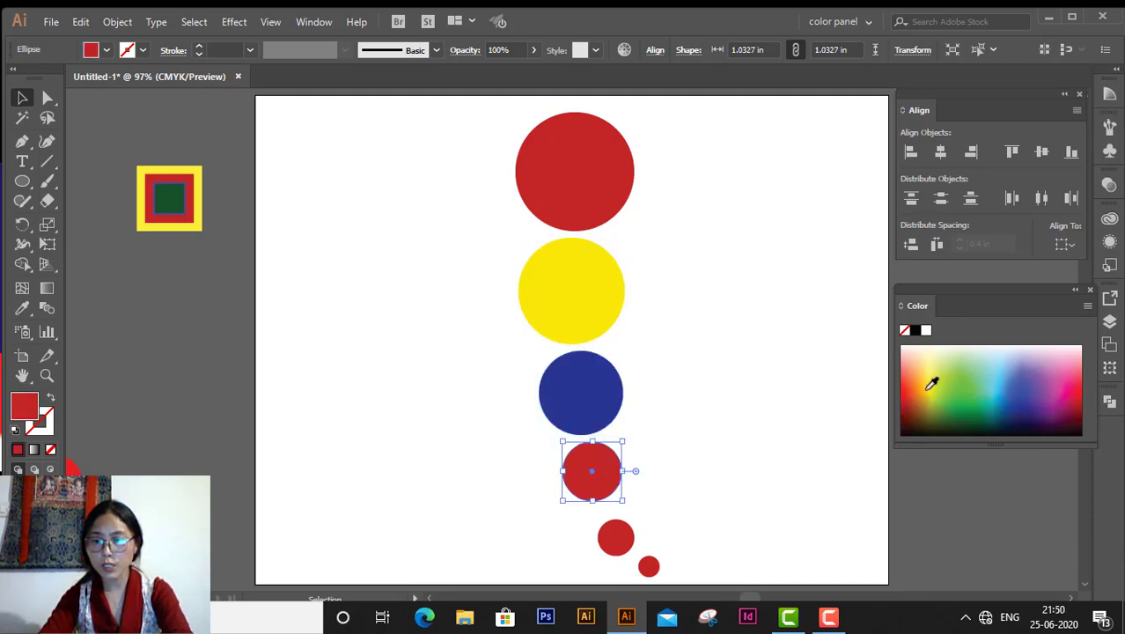
{"action": "left_click", "coordinate": [949, 430]}
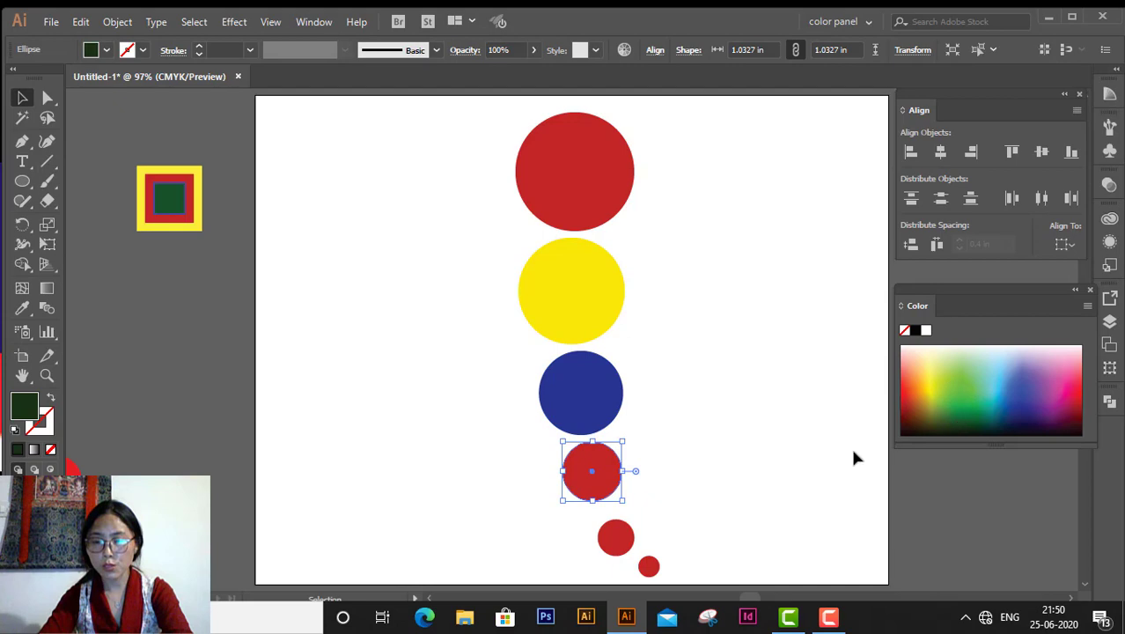
Step: Fill the fifth circle purple and the smallest near-black, then select all six circles
{"action": "left_click", "coordinate": [618, 539]}
{"action": "left_click", "coordinate": [1063, 406]}
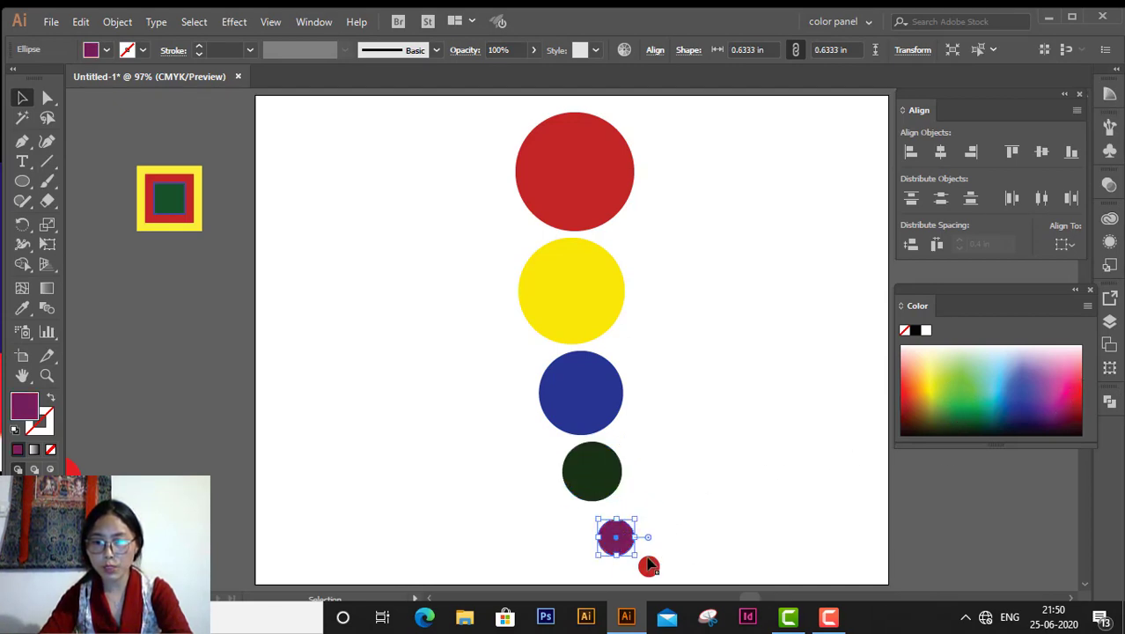
{"action": "left_click", "coordinate": [648, 566]}
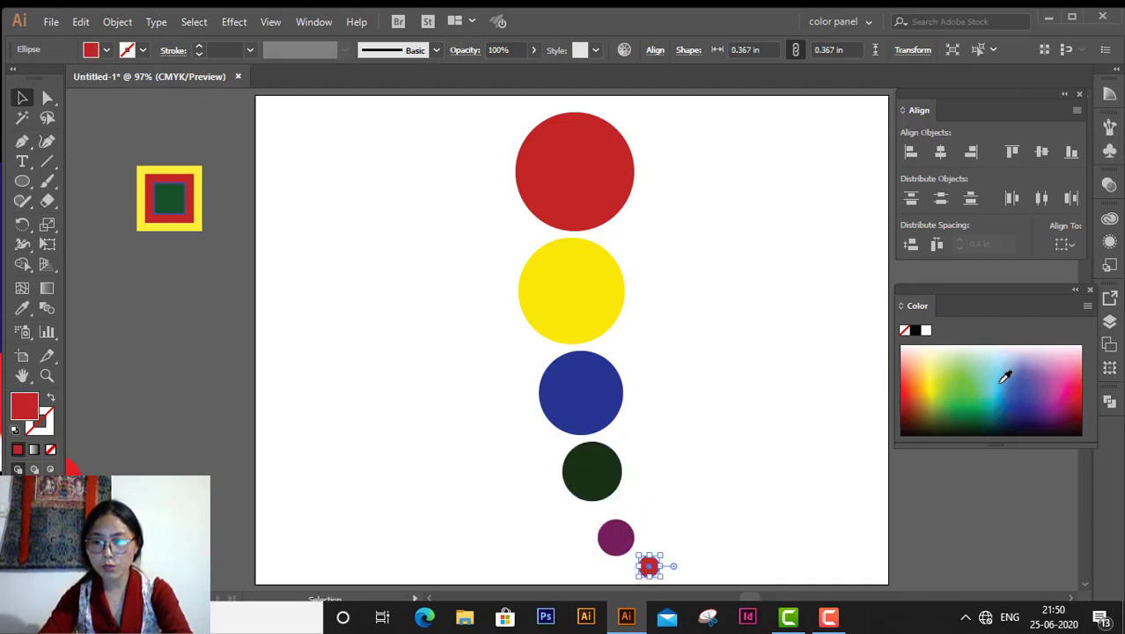
{"action": "left_click", "coordinate": [999, 433]}
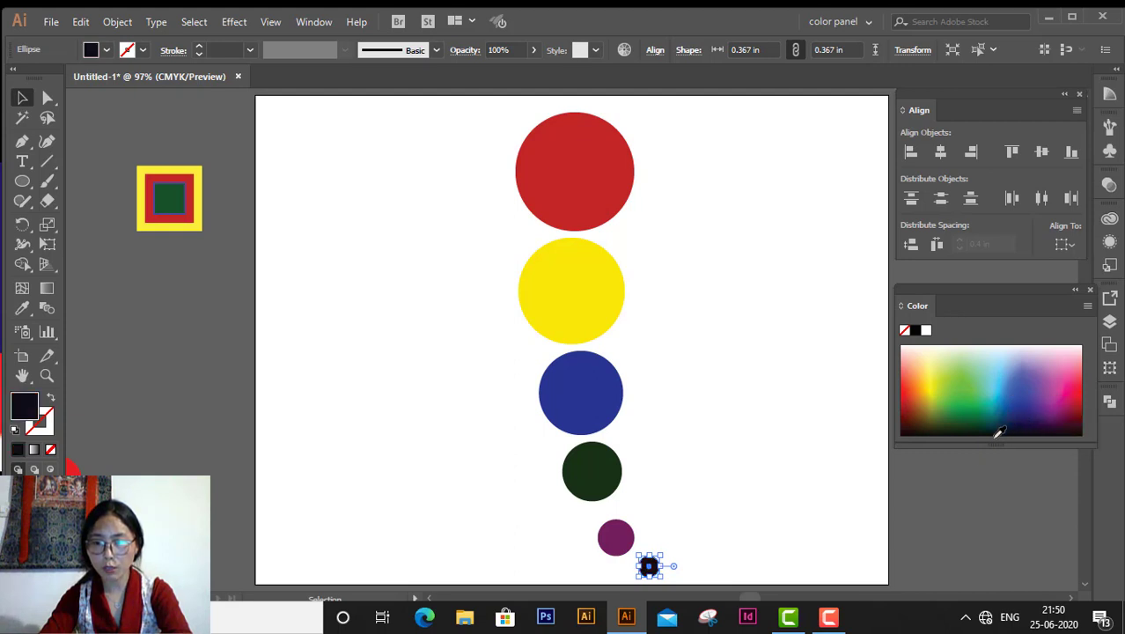
{"action": "left_click", "coordinate": [703, 307]}
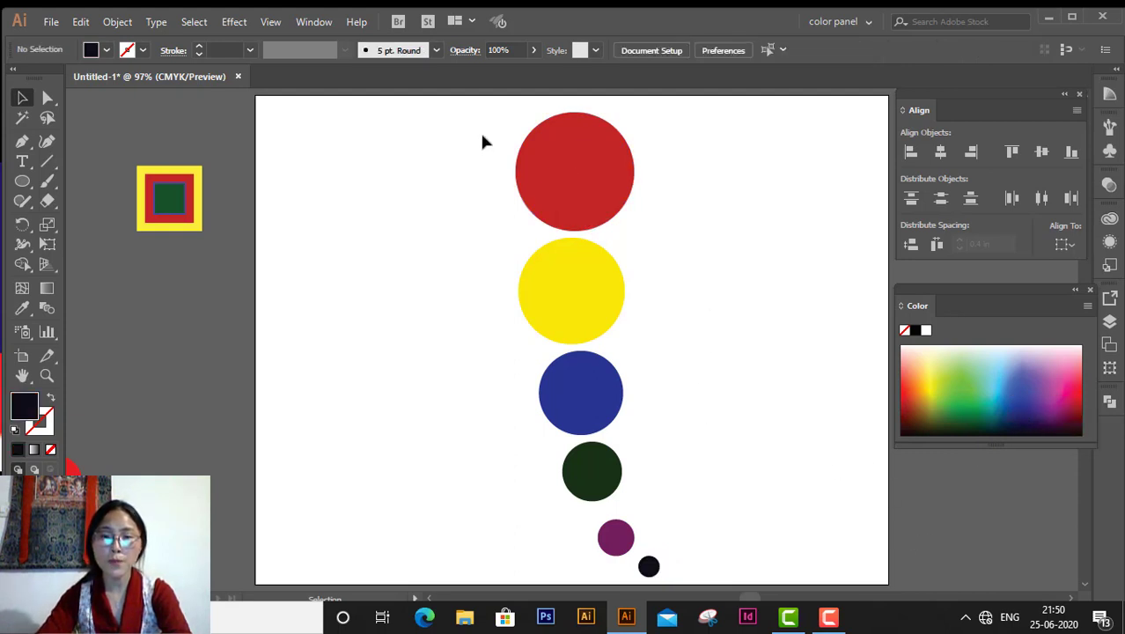
{"action": "left_click_drag", "start_coordinate": [482, 142], "coordinate": [711, 577]}
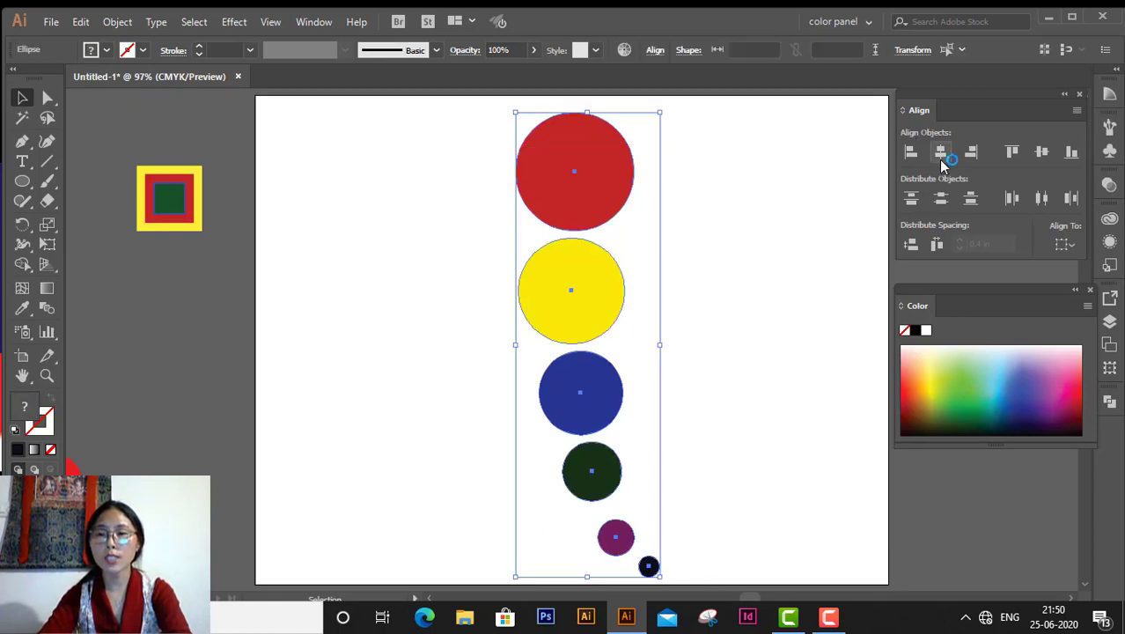
Step: Align the six circles, relative to the selection, into a concentric bullseye using Horizontal and Vertical Align Center
{"action": "left_click", "coordinate": [1073, 246]}
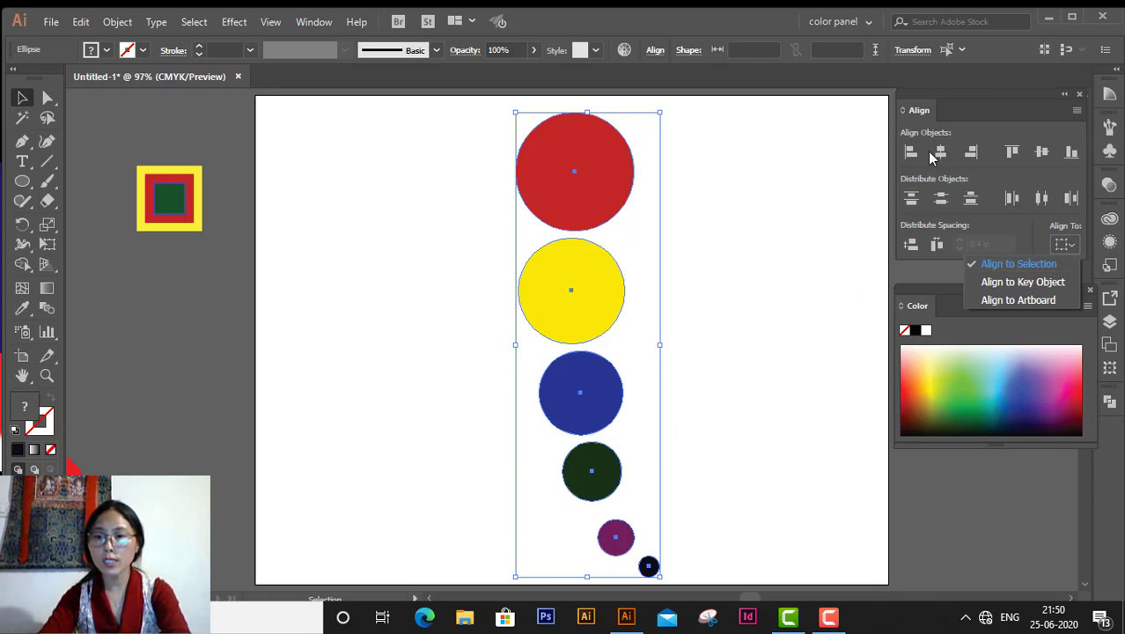
{"action": "left_click", "coordinate": [938, 155]}
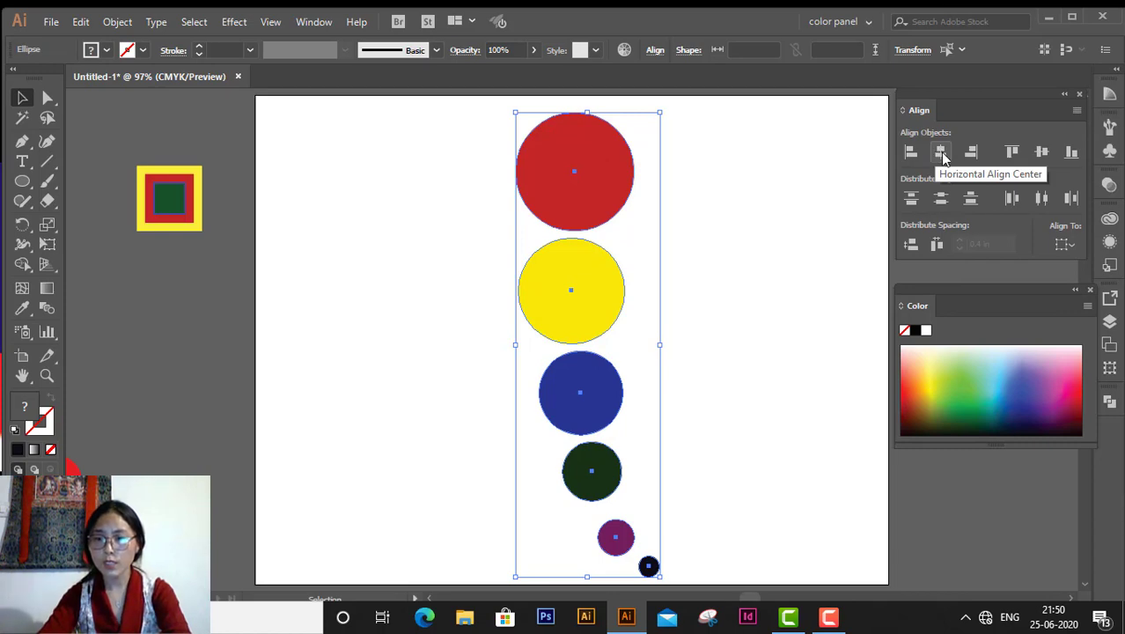
{"action": "left_click", "coordinate": [940, 153]}
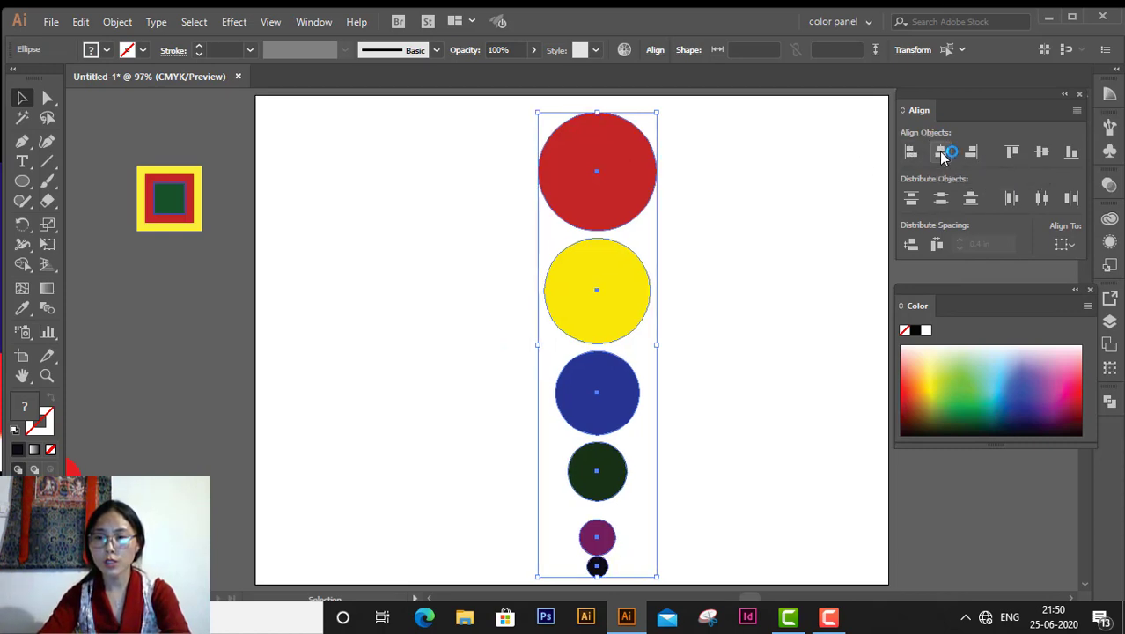
{"action": "left_click", "coordinate": [1043, 153]}
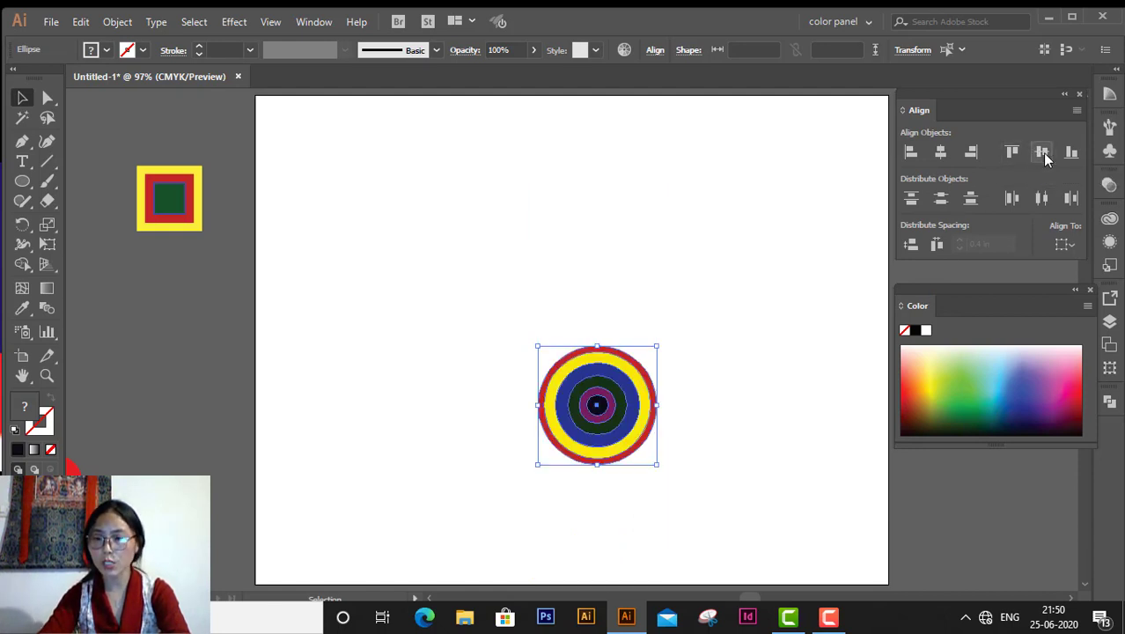
{"action": "left_click", "coordinate": [915, 153]}
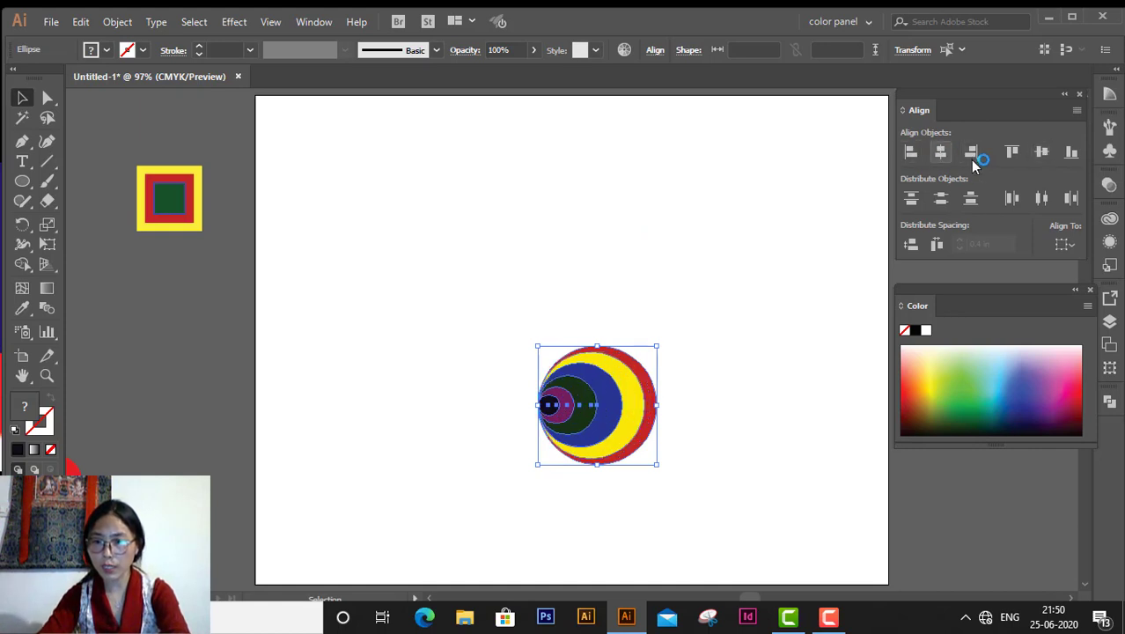
{"action": "left_click", "coordinate": [1040, 154]}
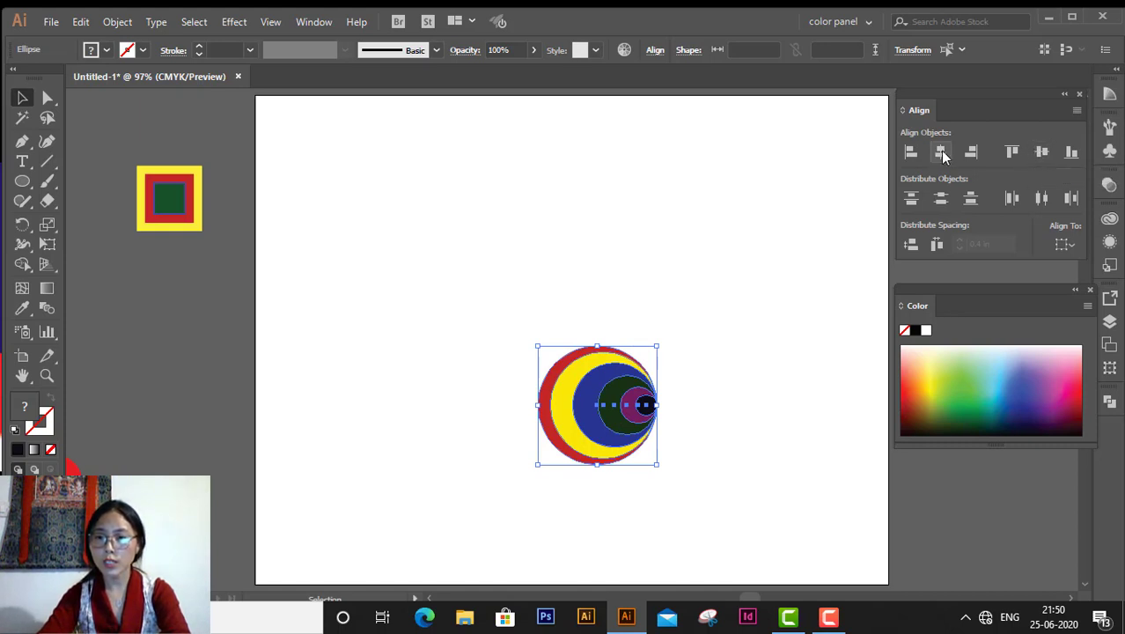
{"action": "left_click", "coordinate": [940, 153]}
{"action": "left_click", "coordinate": [1011, 154]}
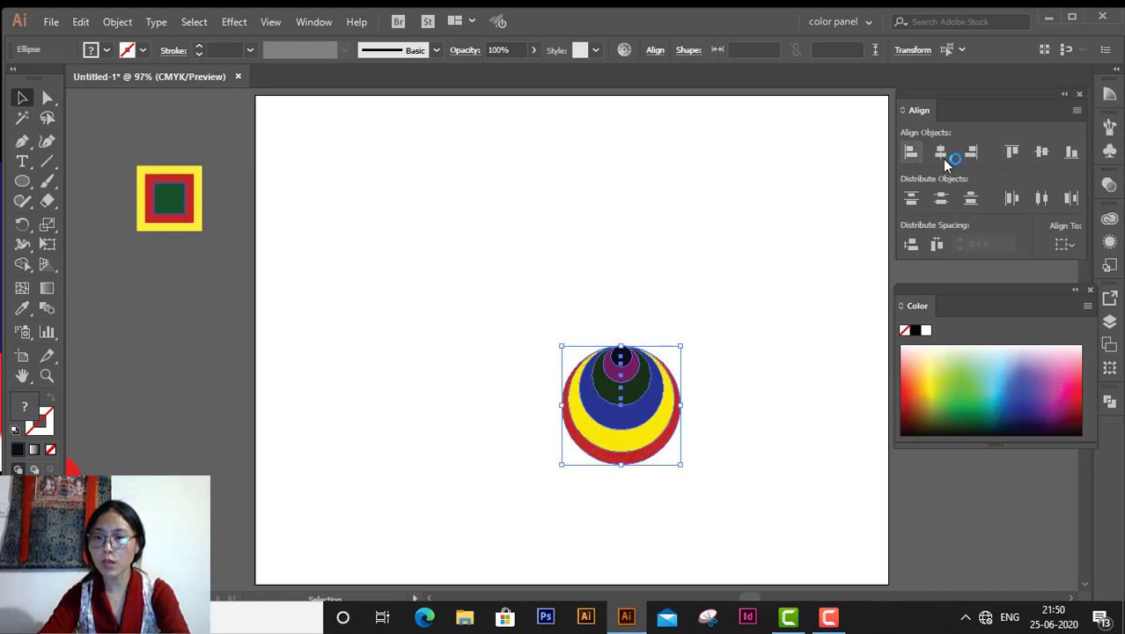
{"action": "left_click", "coordinate": [1039, 157]}
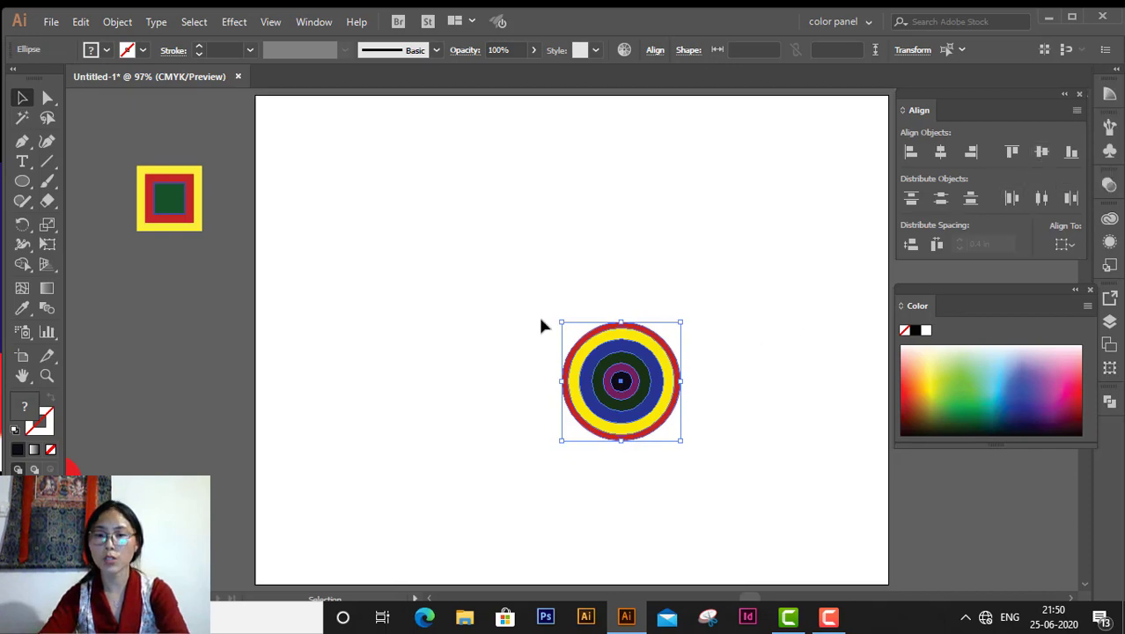
Step: Move the bullseye onto the pasteboard left of the artboard and deselect it
{"action": "mouse_move", "coordinate": [673, 348]}
{"action": "left_mouse_down"}
{"action": "mouse_move", "coordinate": [500, 278]}
{"action": "mouse_move", "coordinate": [519, 248]}
{"action": "left_mouse_up"}
{"action": "left_click", "coordinate": [883, 489]}
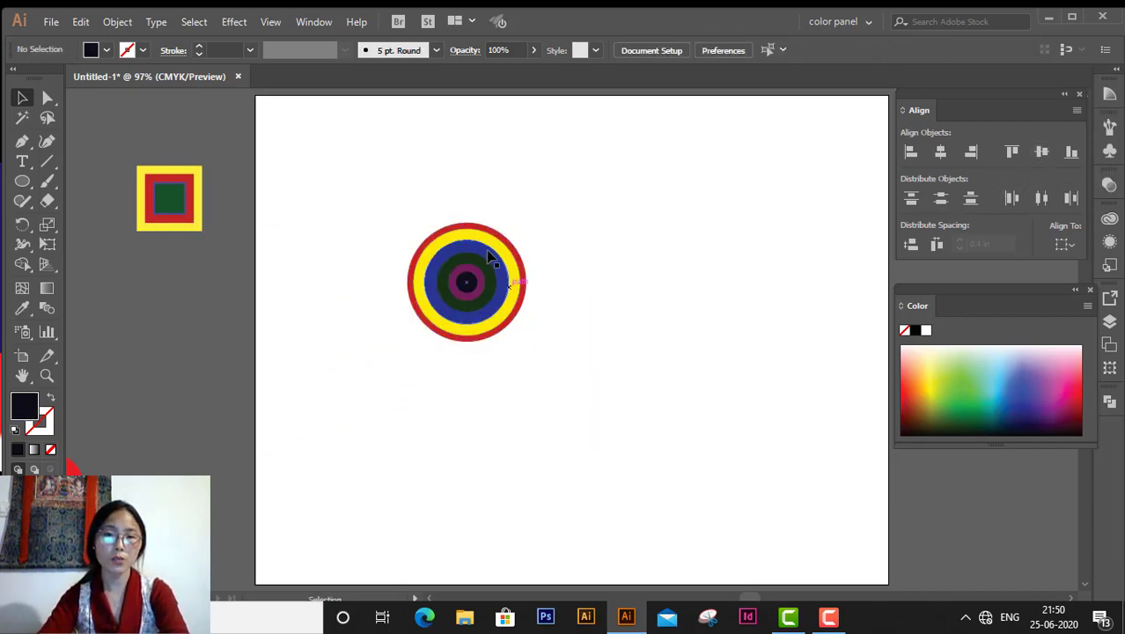
{"action": "left_click", "coordinate": [505, 289]}
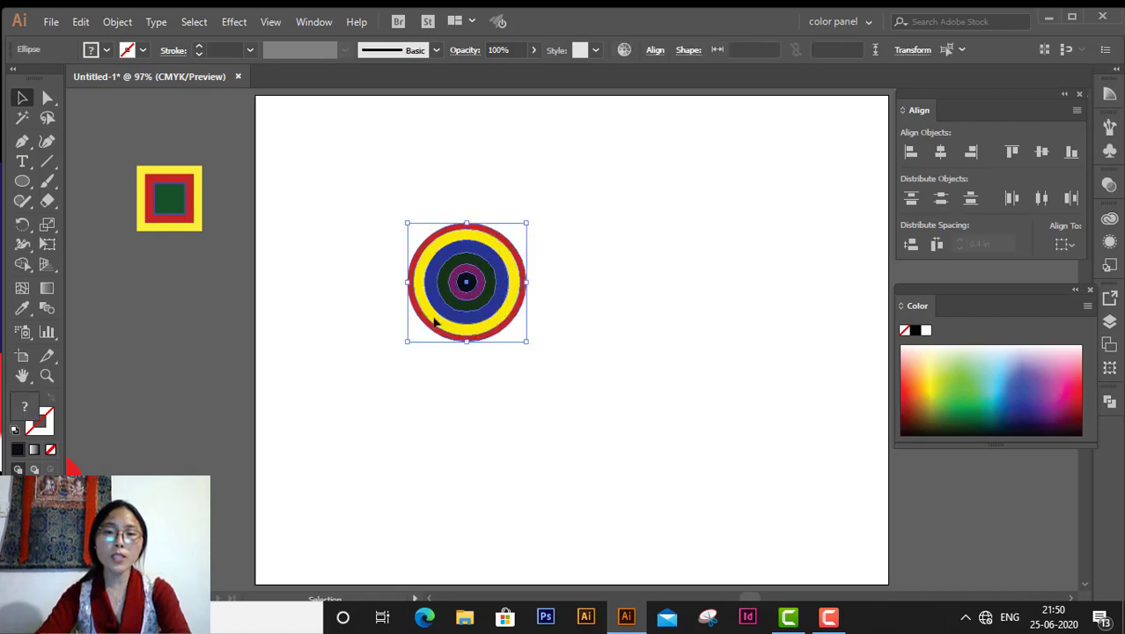
{"action": "left_click_drag", "start_coordinate": [434, 323], "coordinate": [279, 308]}
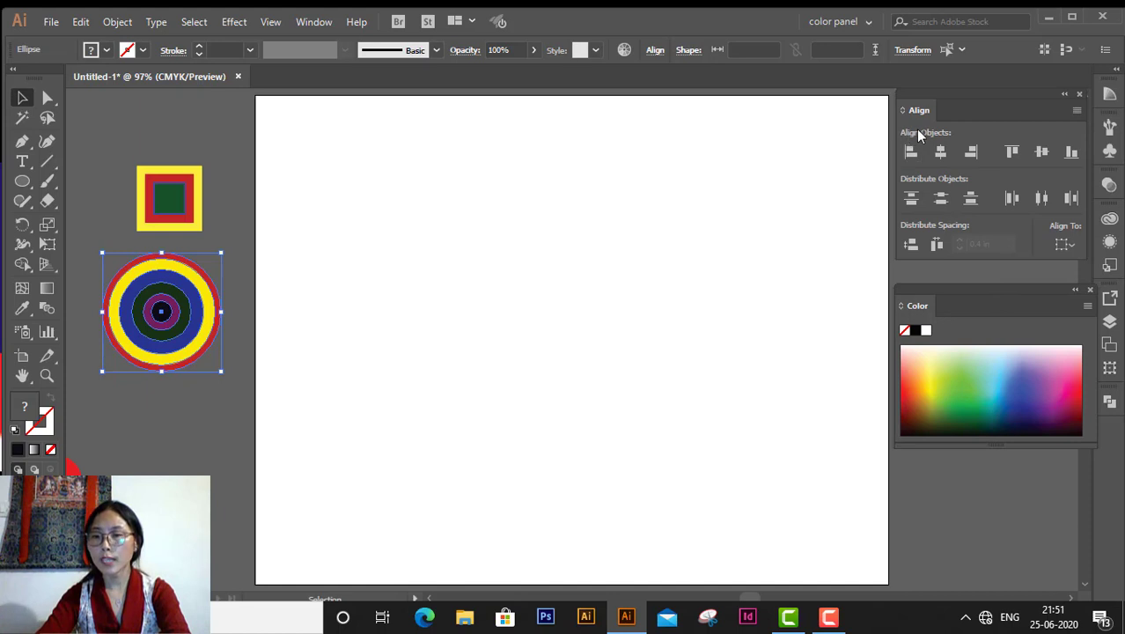
{"action": "left_click", "coordinate": [1074, 244]}
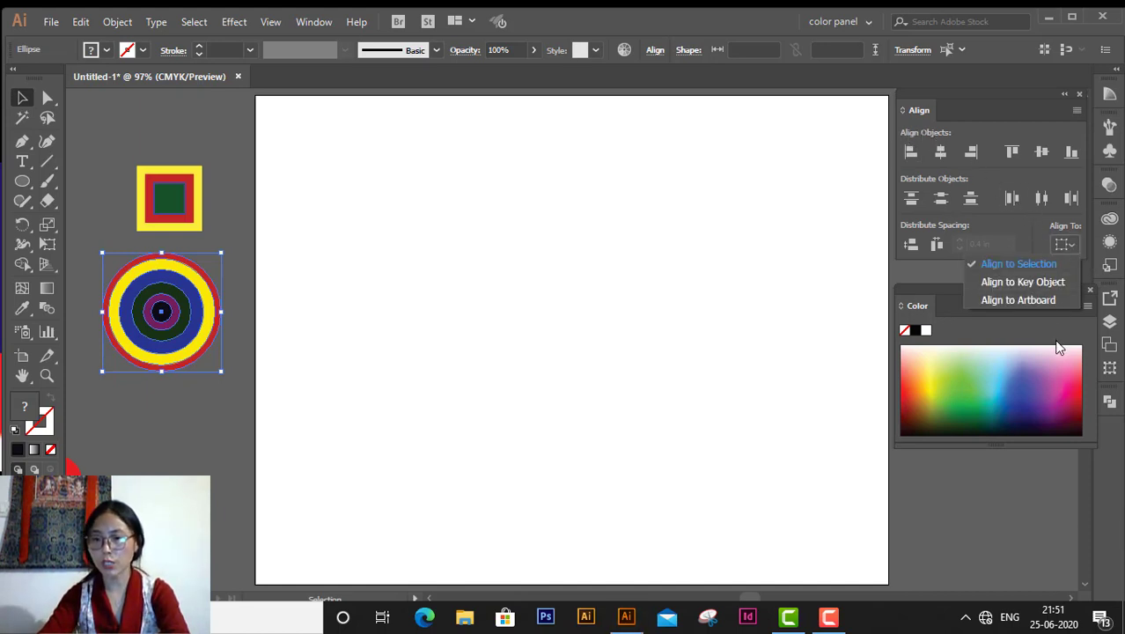
{"action": "left_click", "coordinate": [655, 310]}
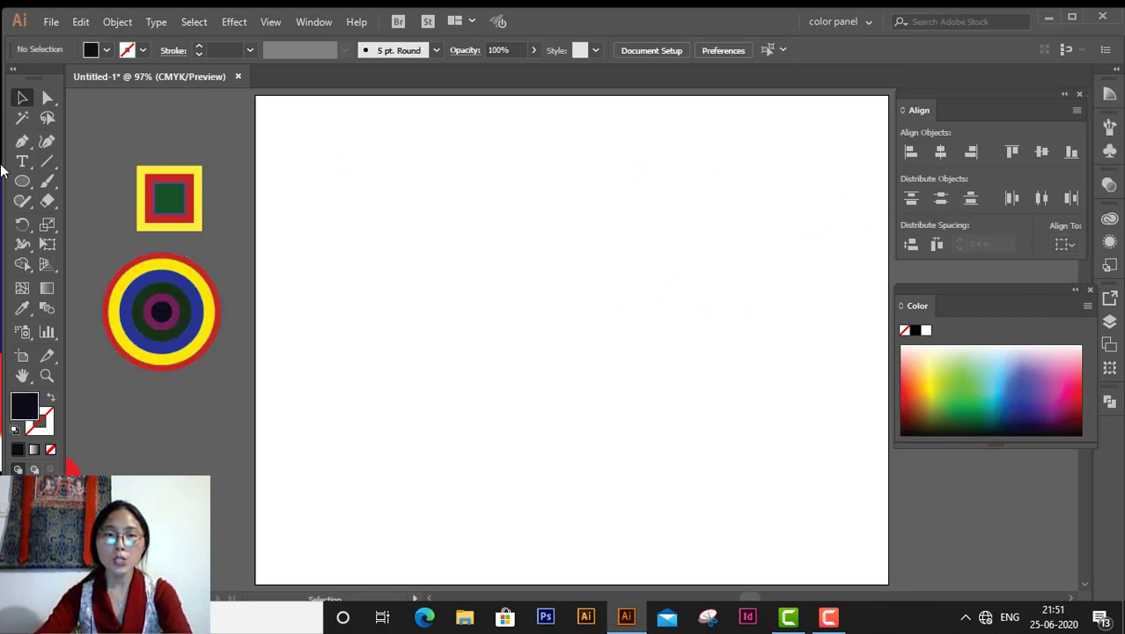
Step: Draw a black square near the top of the artboard with the Rectangle tool
{"action": "left_click_drag", "start_coordinate": [26, 183], "coordinate": [80, 181]}
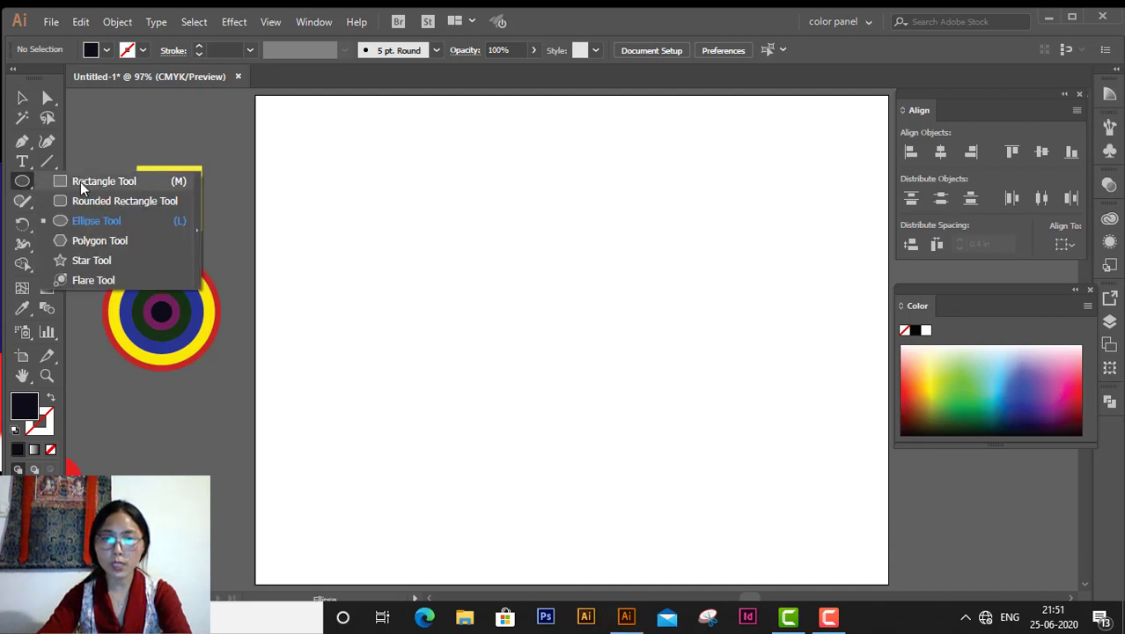
{"action": "left_click", "coordinate": [80, 181]}
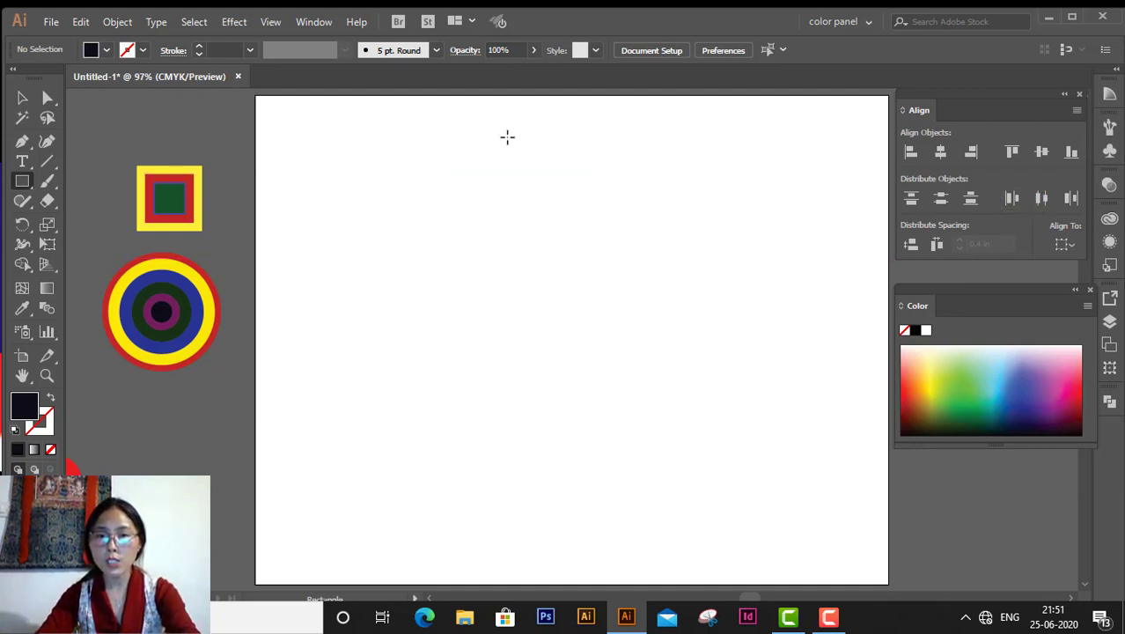
{"action": "left_click_drag", "start_coordinate": [510, 121], "coordinate": [564, 174]}
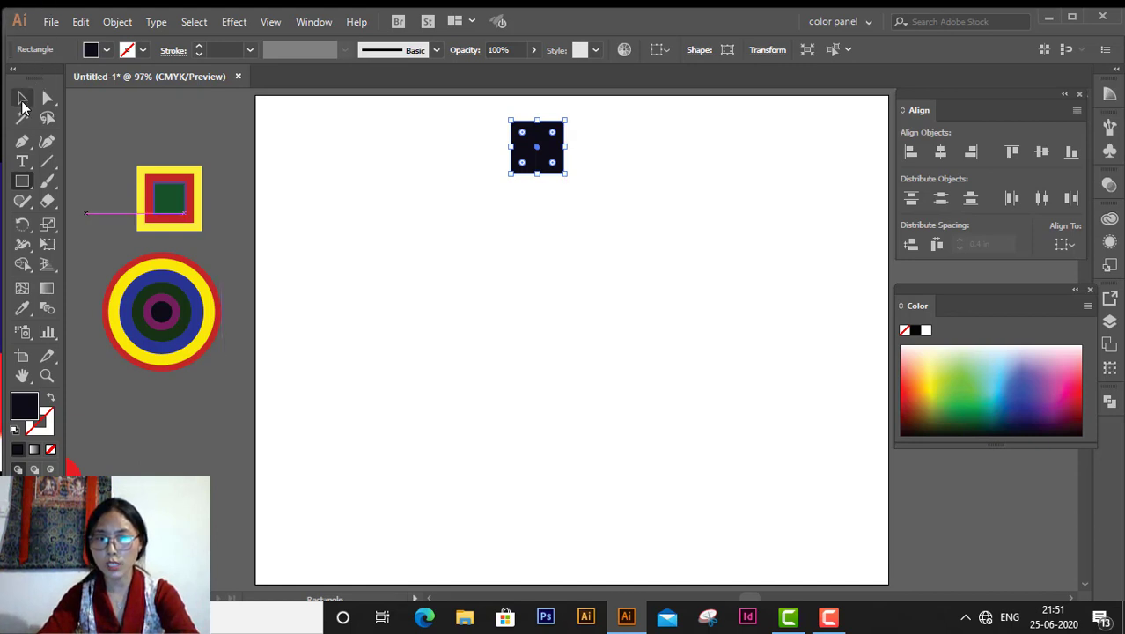
{"action": "left_click", "coordinate": [22, 98]}
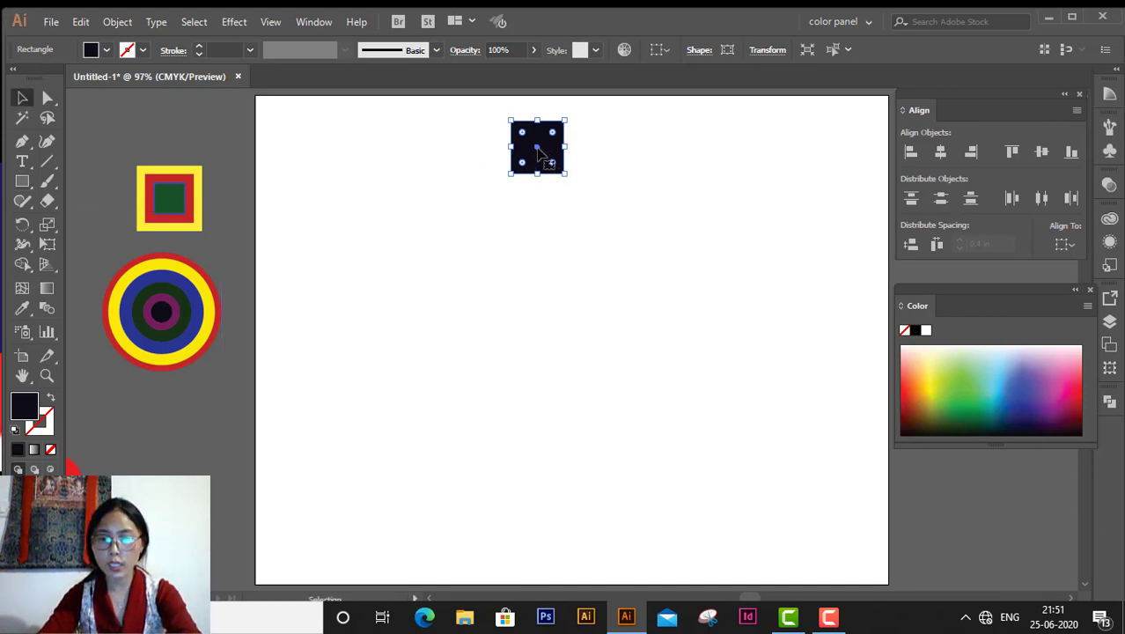
Step: Alt-drag copies into five staggered squares down the page and select them all
{"action": "left_click_drag", "start_coordinate": [548, 162], "coordinate": [549, 245]}
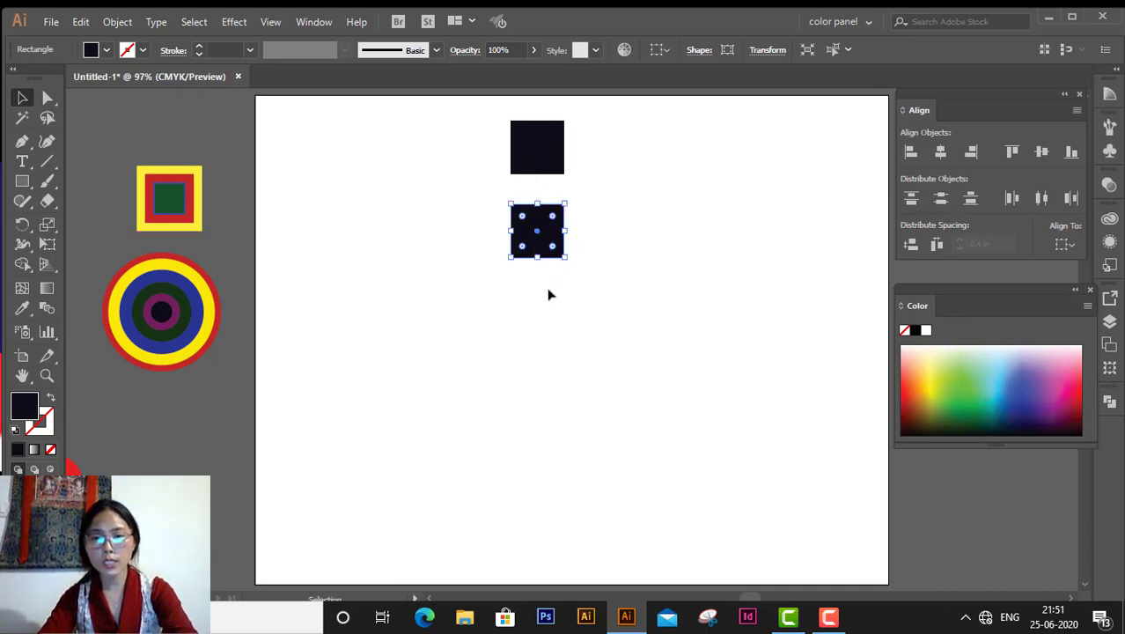
{"action": "mouse_move", "coordinate": [536, 256]}
{"action": "left_mouse_down"}
{"action": "mouse_move", "coordinate": [550, 397]}
{"action": "mouse_move", "coordinate": [559, 264]}
{"action": "left_mouse_up"}
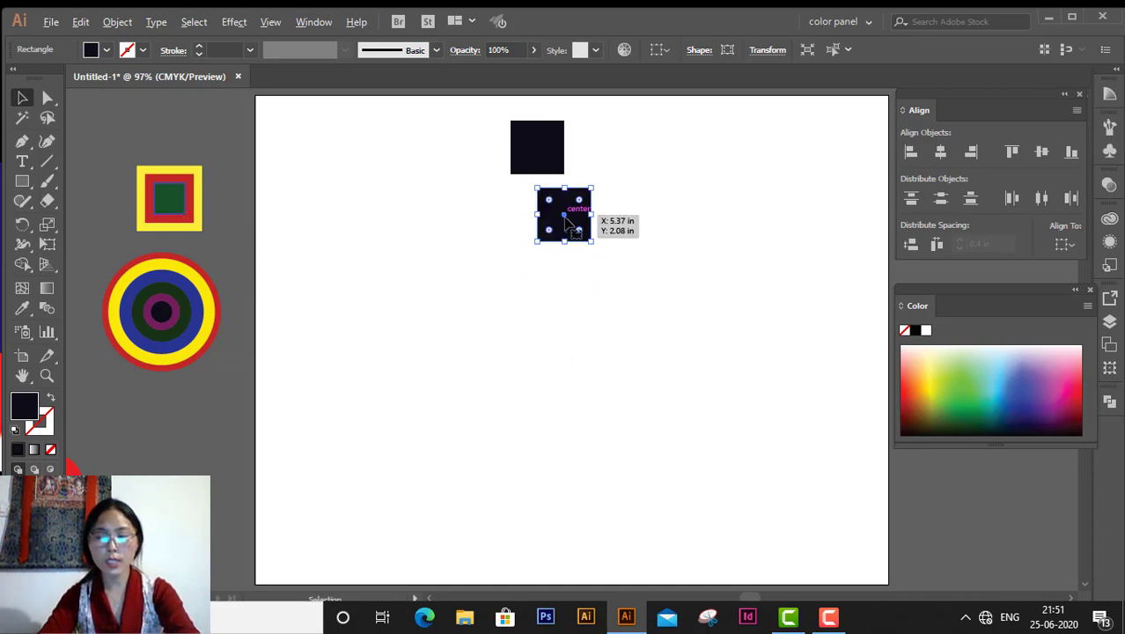
{"action": "mouse_move", "coordinate": [568, 236]}
{"action": "left_mouse_down"}
{"action": "mouse_move", "coordinate": [553, 342]}
{"action": "mouse_move", "coordinate": [590, 433]}
{"action": "mouse_move", "coordinate": [536, 518]}
{"action": "left_mouse_up"}
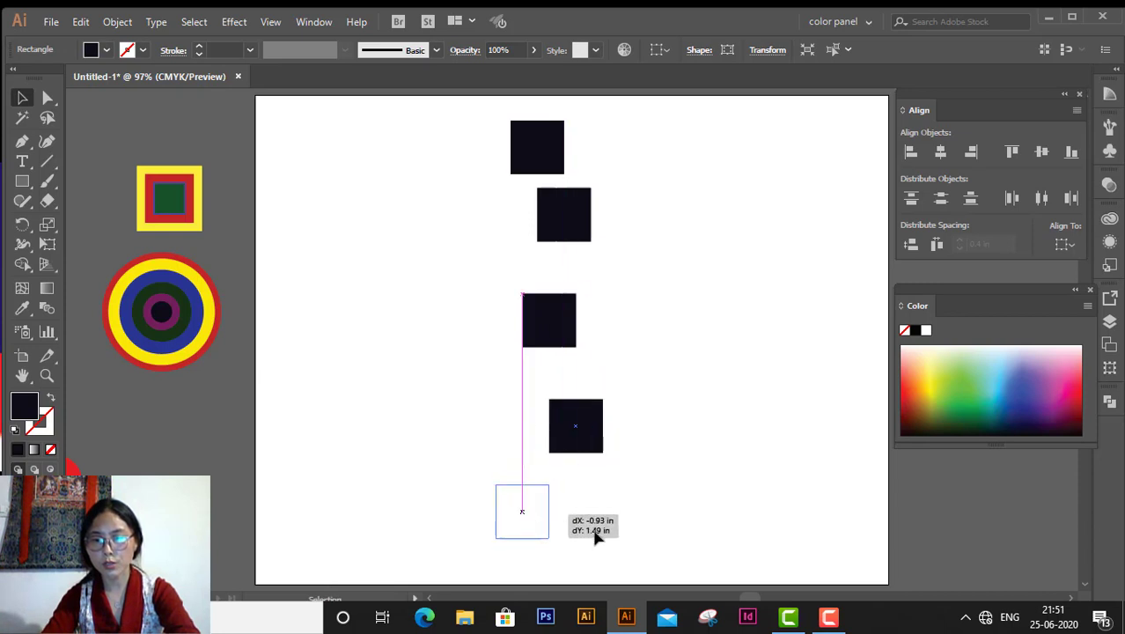
{"action": "left_click_drag", "start_coordinate": [488, 148], "coordinate": [600, 533]}
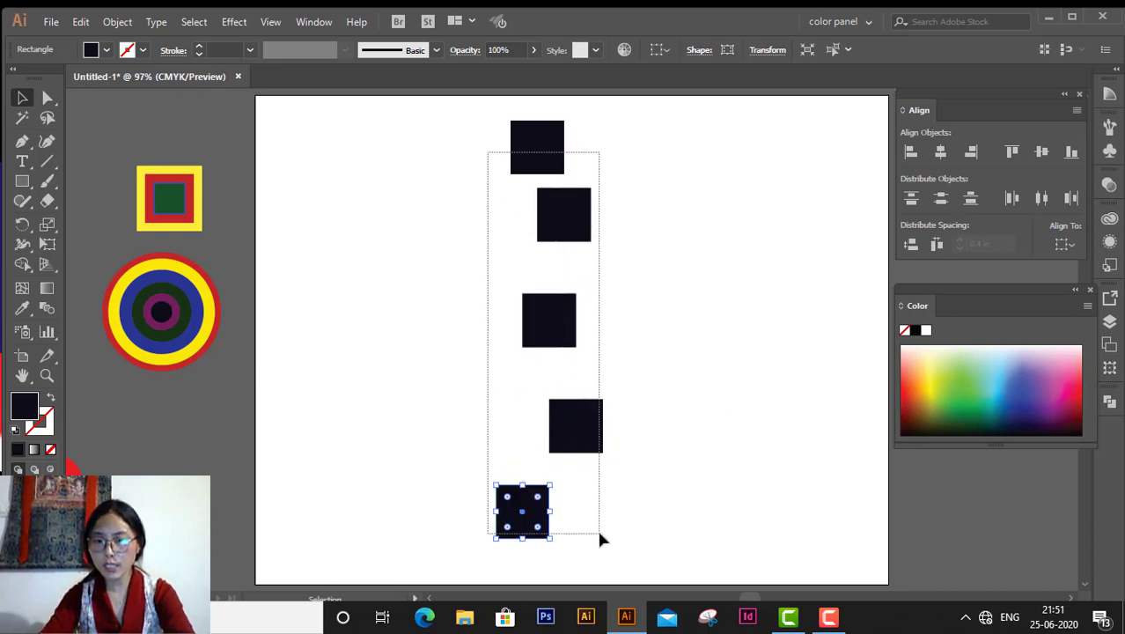
{"action": "left_click", "coordinate": [1067, 245]}
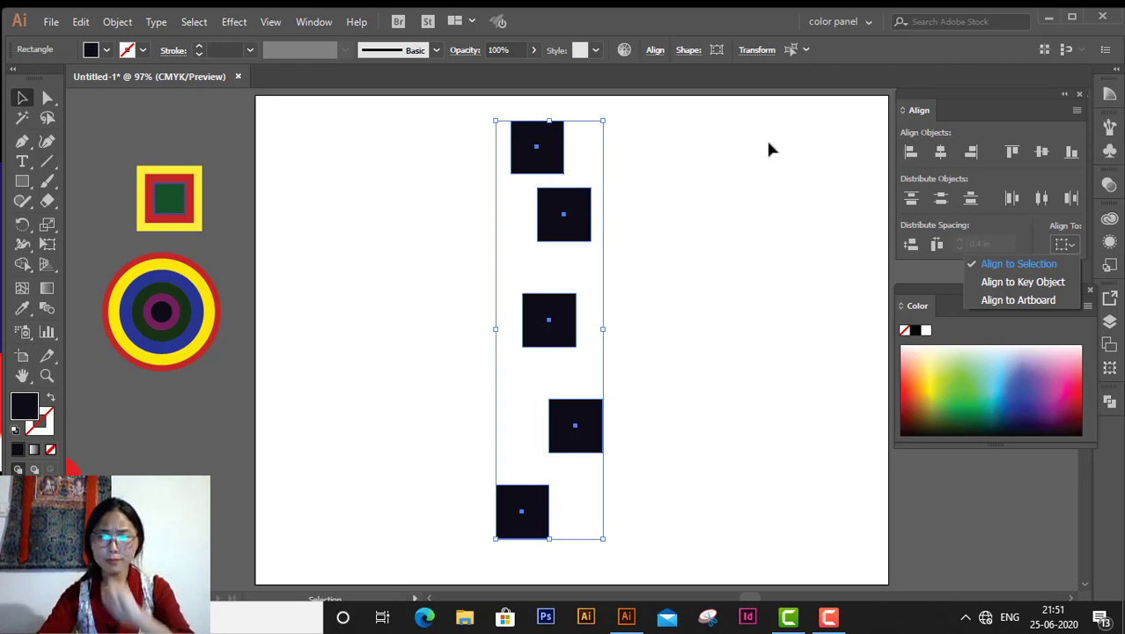
Step: Space the five squares evenly top to bottom and align them on a shared vertical centre
{"action": "left_click", "coordinate": [929, 194]}
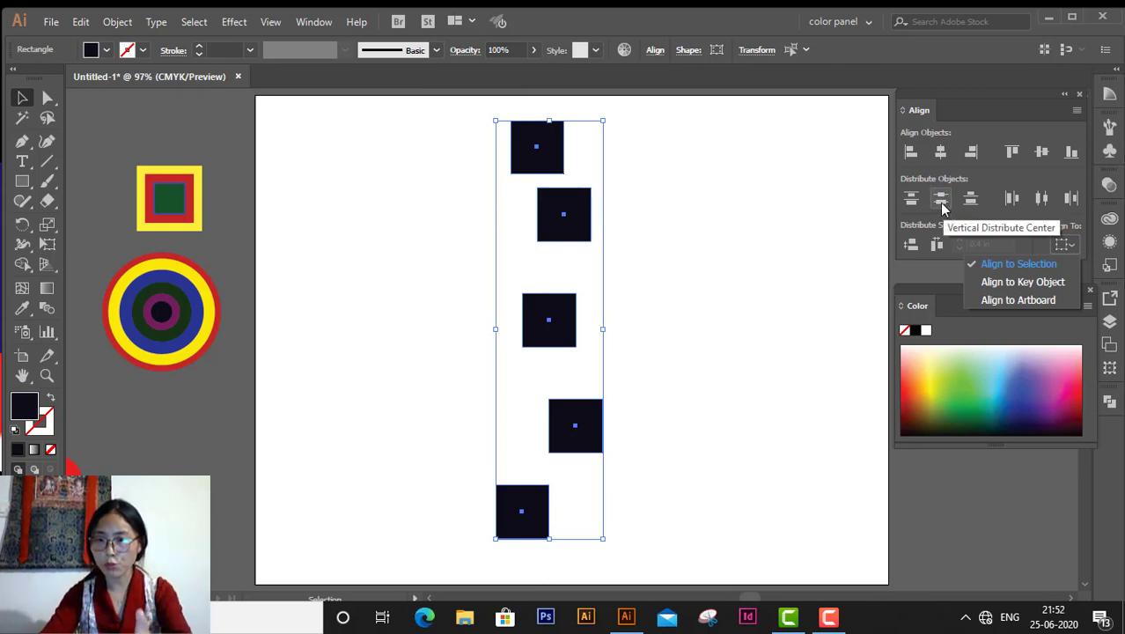
{"action": "left_click", "coordinate": [1037, 202]}
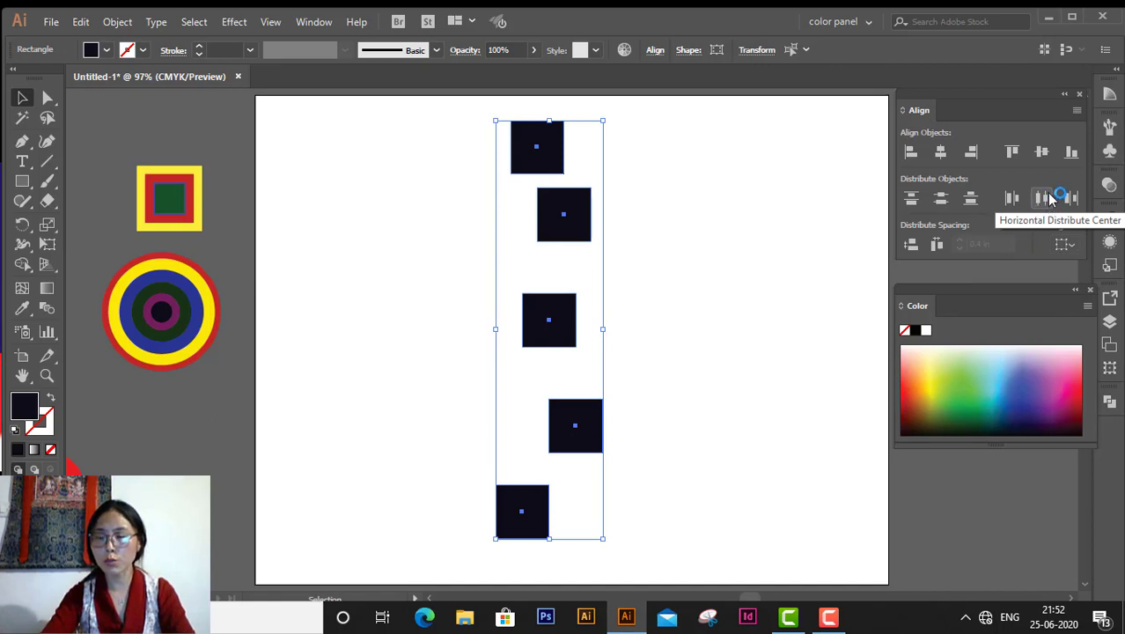
{"action": "left_click", "coordinate": [1047, 197]}
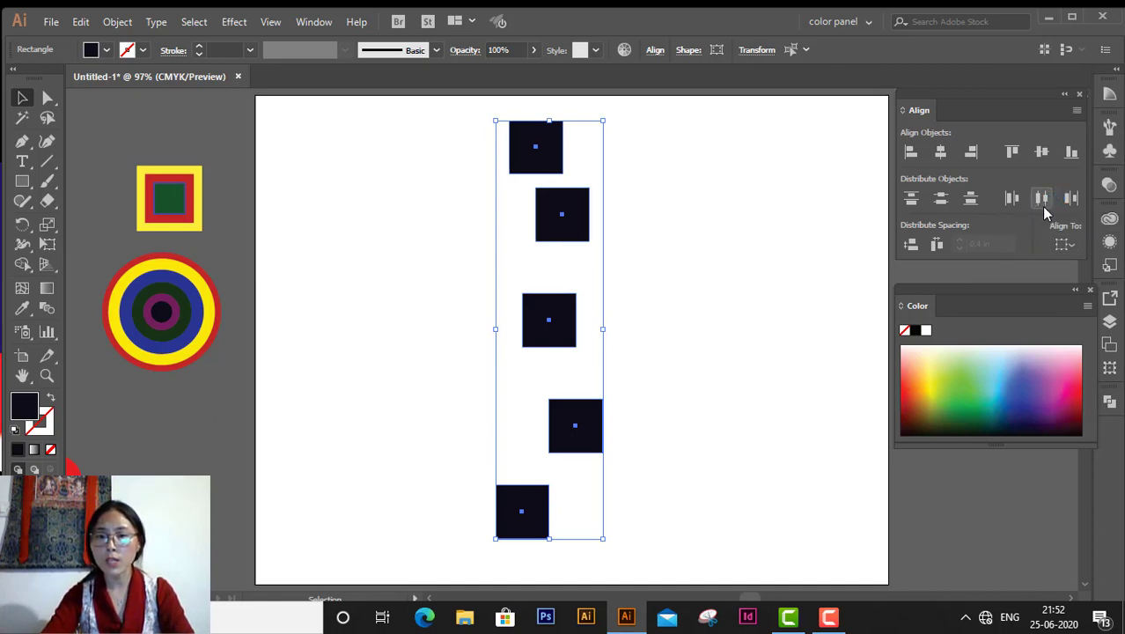
{"action": "left_click", "coordinate": [941, 199]}
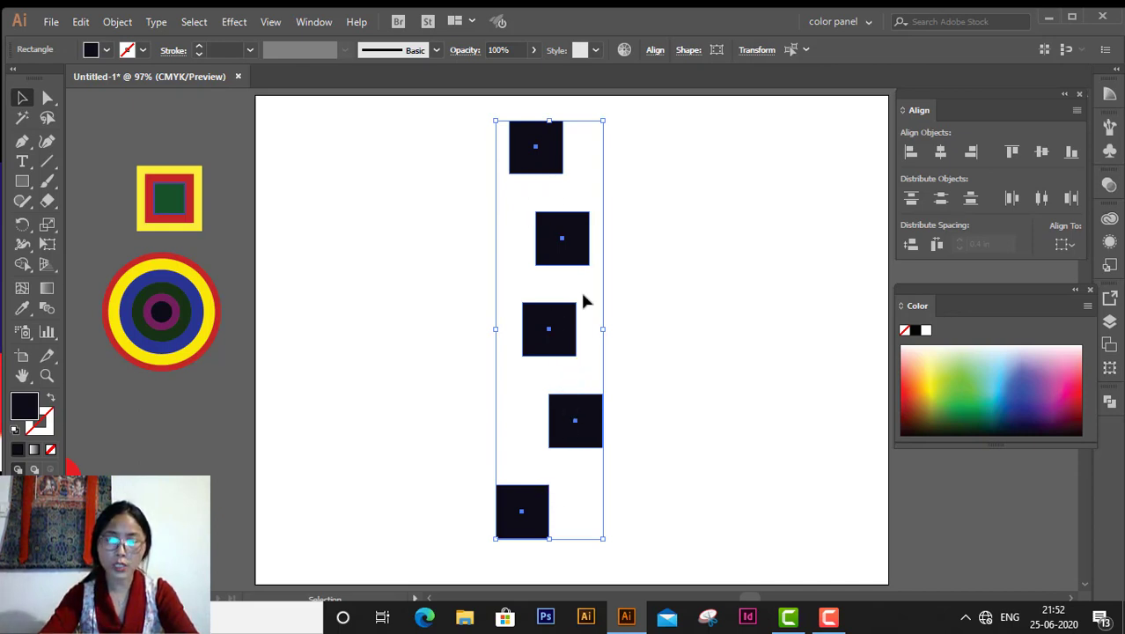
{"action": "left_click", "coordinate": [941, 153]}
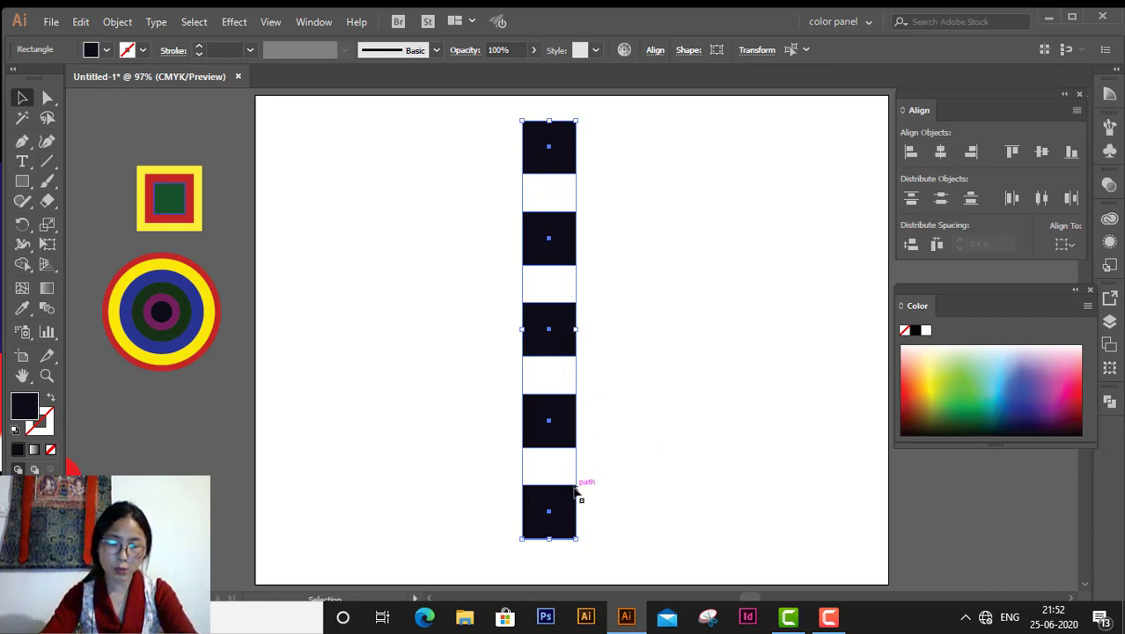
Step: Nudge the bottom square up, make it the key object, try Vertical Distribute Center, then undo
{"action": "left_click", "coordinate": [667, 432]}
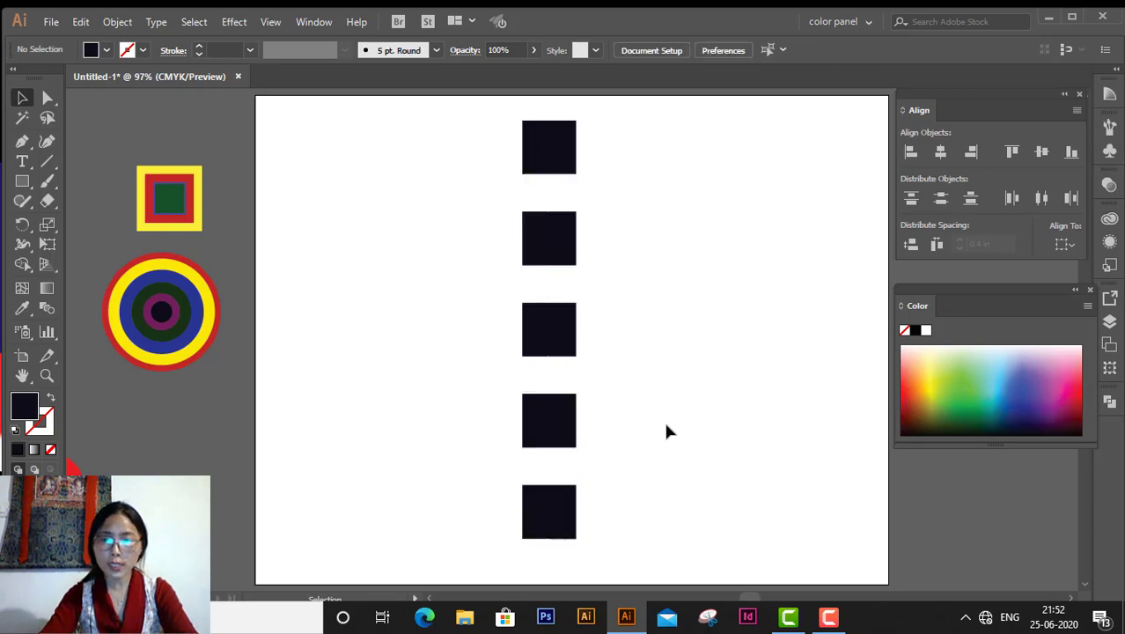
{"action": "left_click_drag", "start_coordinate": [555, 528], "coordinate": [565, 512]}
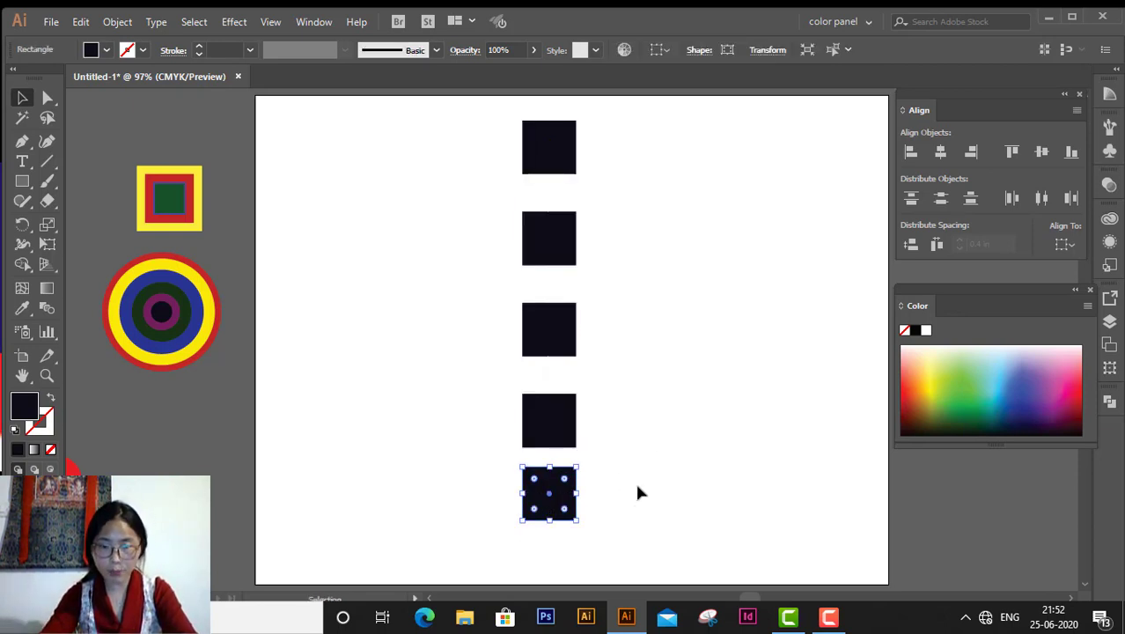
{"action": "left_click_drag", "start_coordinate": [500, 120], "coordinate": [635, 488]}
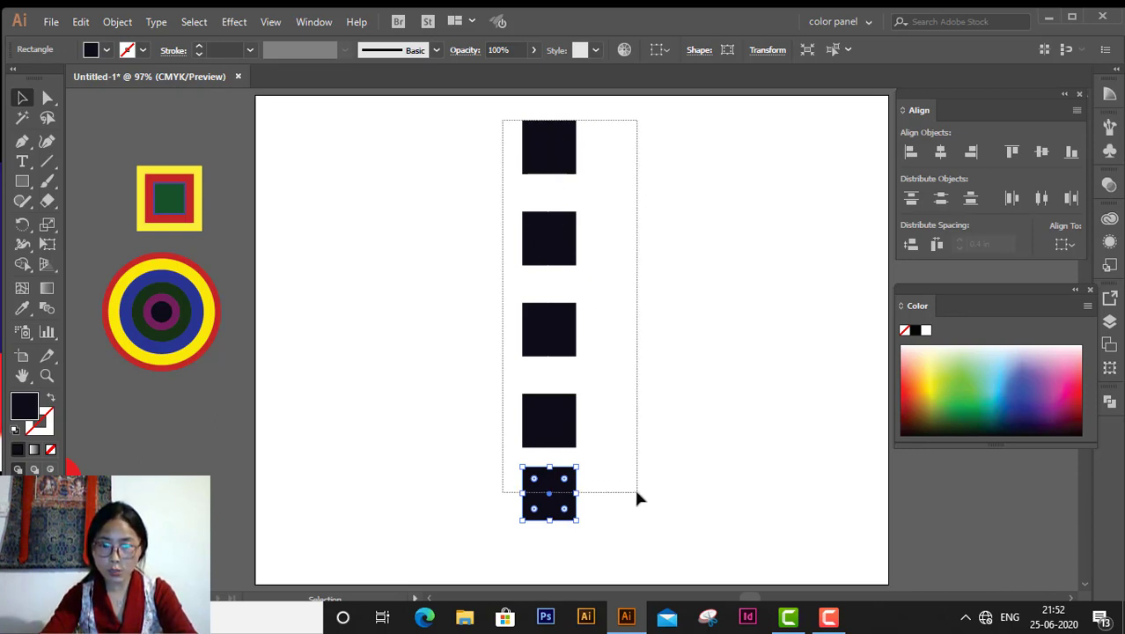
{"action": "left_click", "coordinate": [1067, 247]}
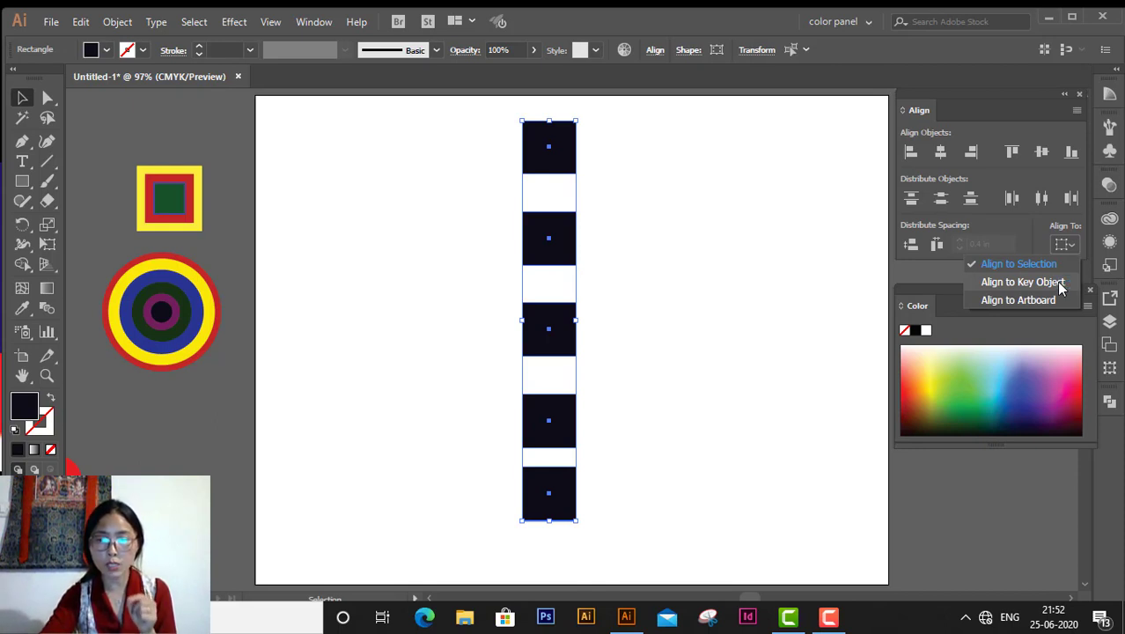
{"action": "left_click", "coordinate": [1023, 282]}
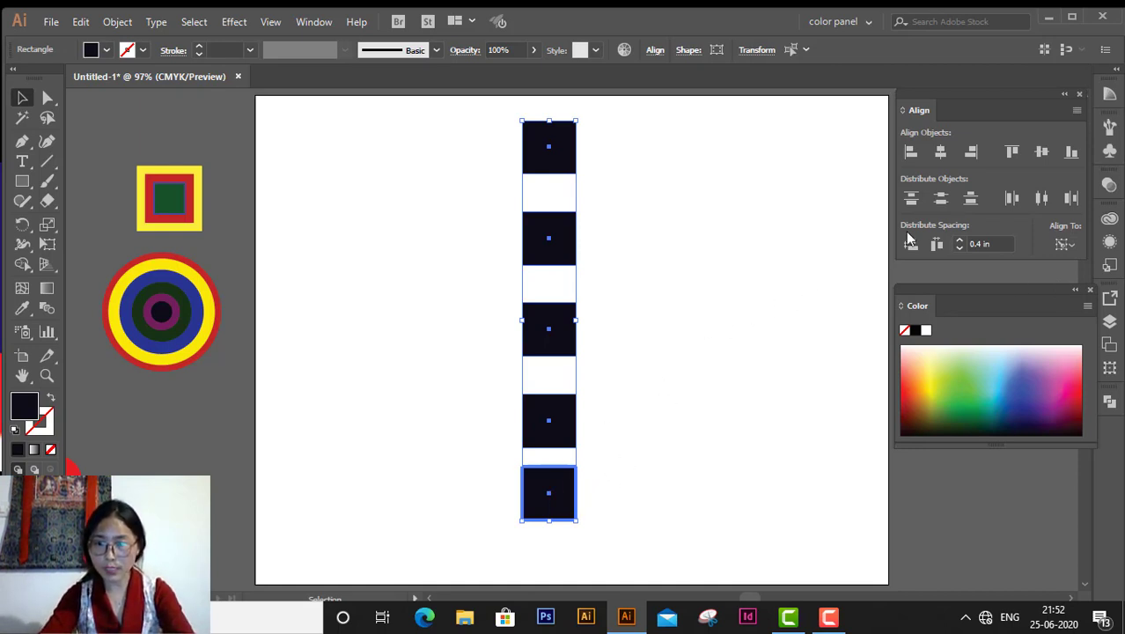
{"action": "left_click", "coordinate": [941, 201]}
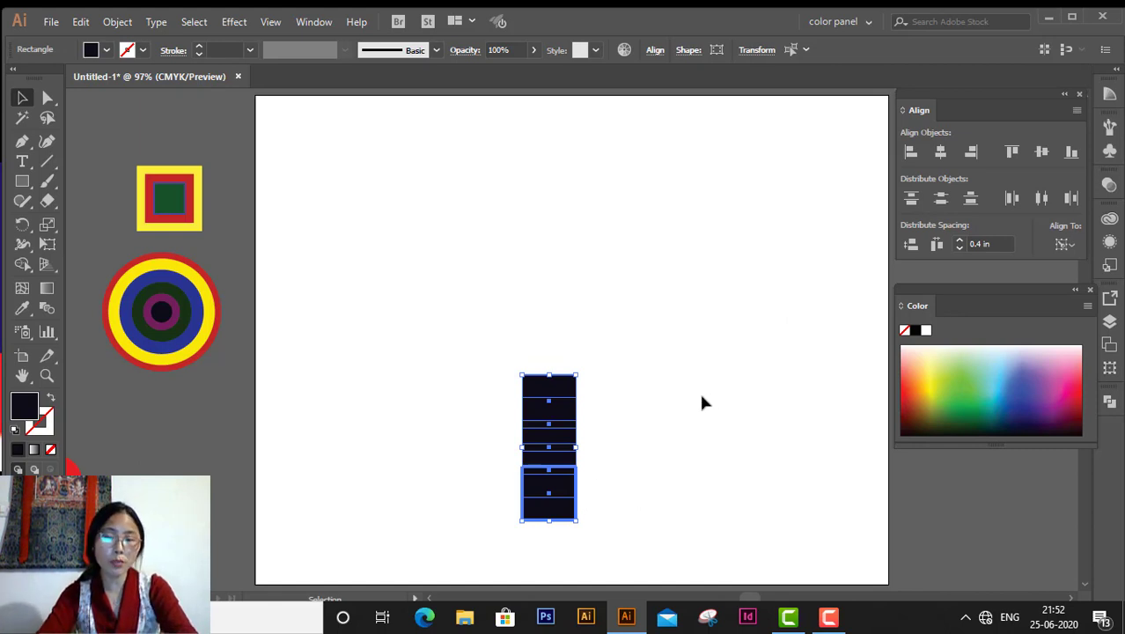
{"action": "key", "text": "ctrl+z"}
{"action": "key", "text": "ctrl+z"}
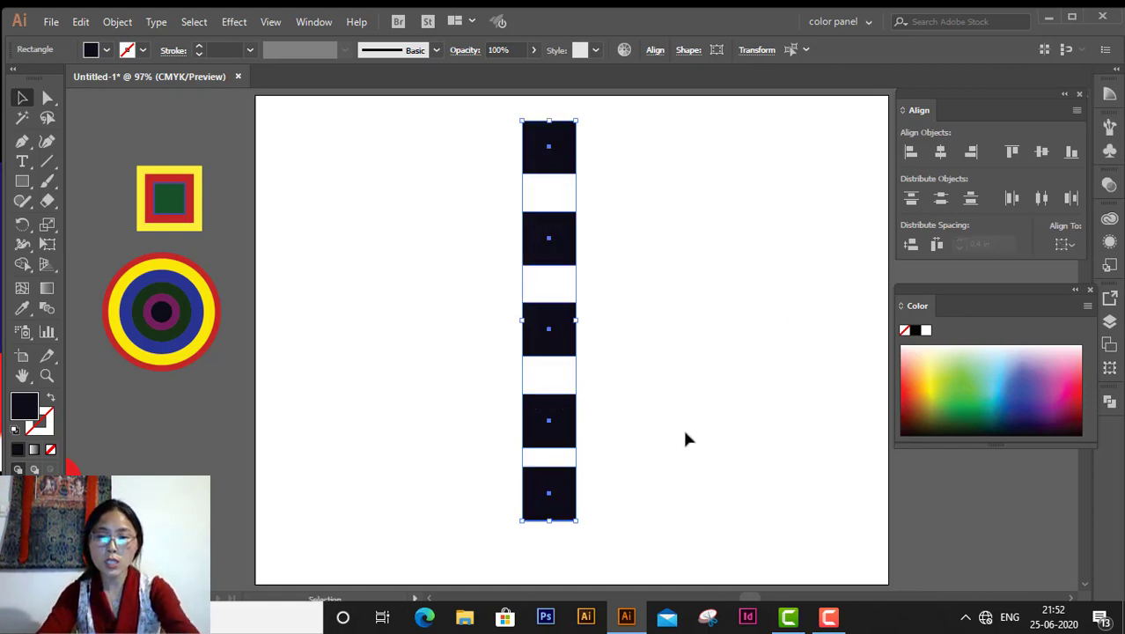
Step: Retry distribution around the fourth square, undo, then apply Vertical Distribute Center for equal gaps
{"action": "left_click", "coordinate": [567, 428]}
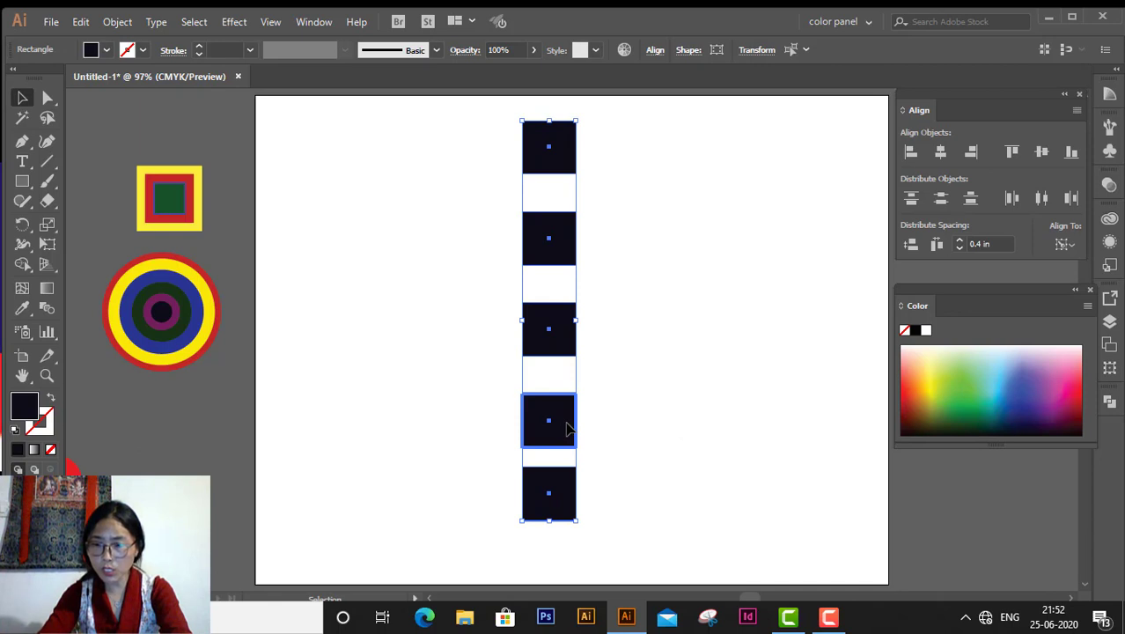
{"action": "left_click", "coordinate": [940, 199]}
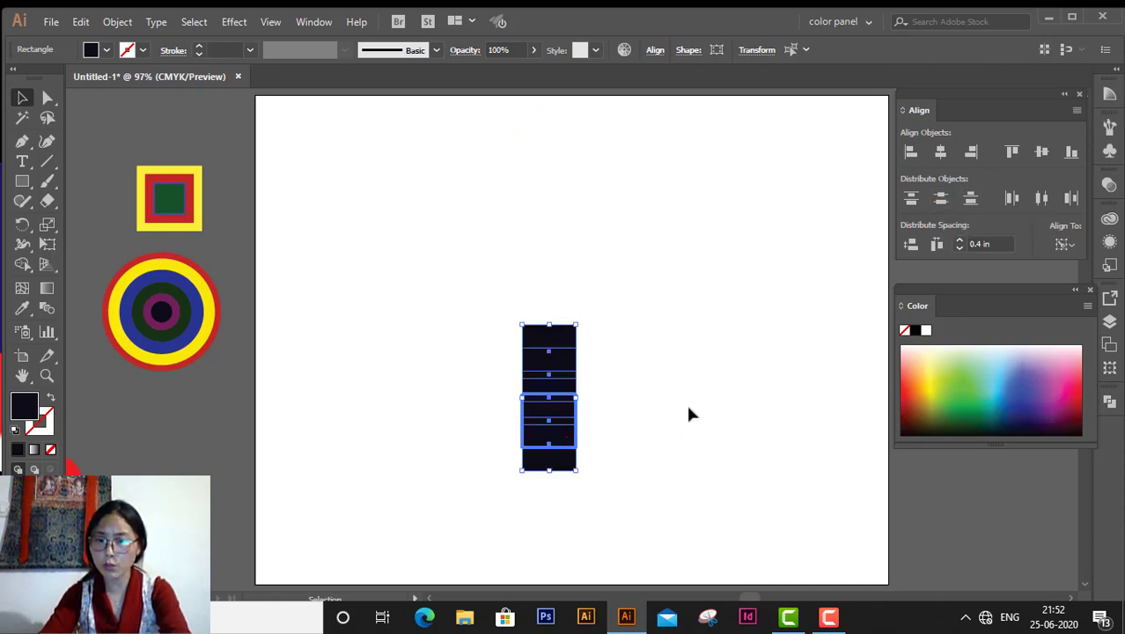
{"action": "key", "text": "ctrl+z"}
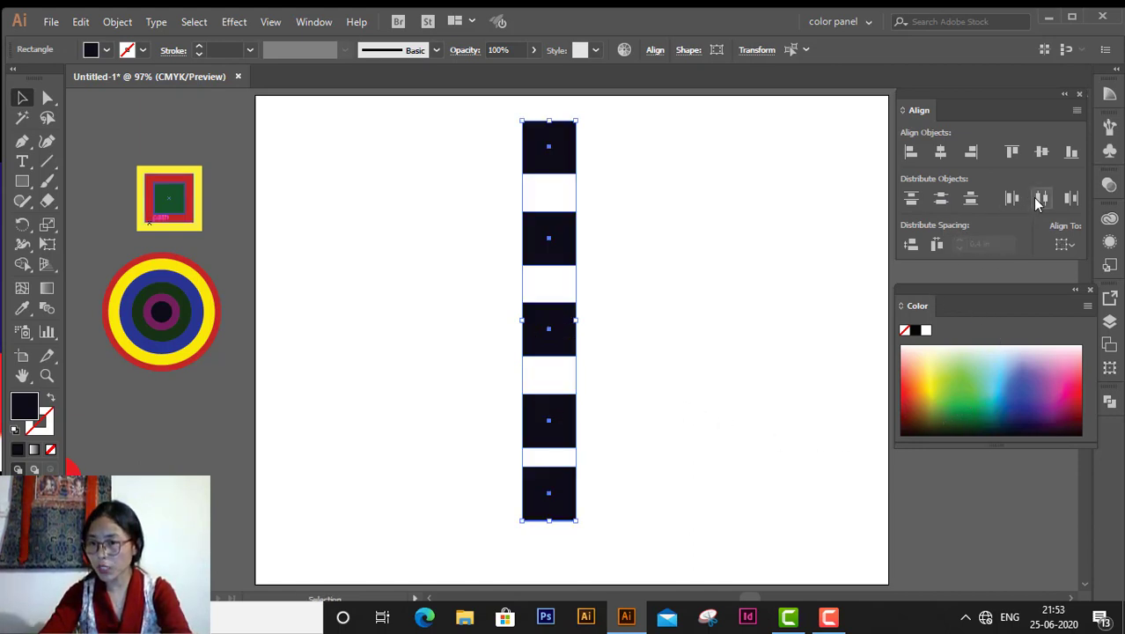
{"action": "left_click", "coordinate": [940, 198]}
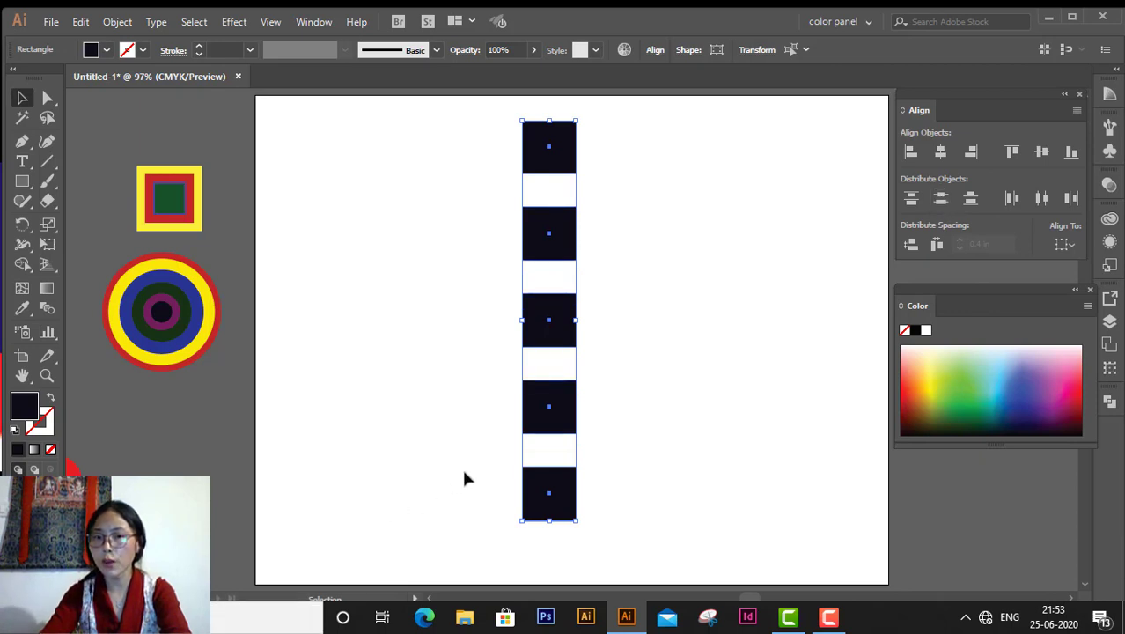
{"action": "left_click", "coordinate": [1065, 246]}
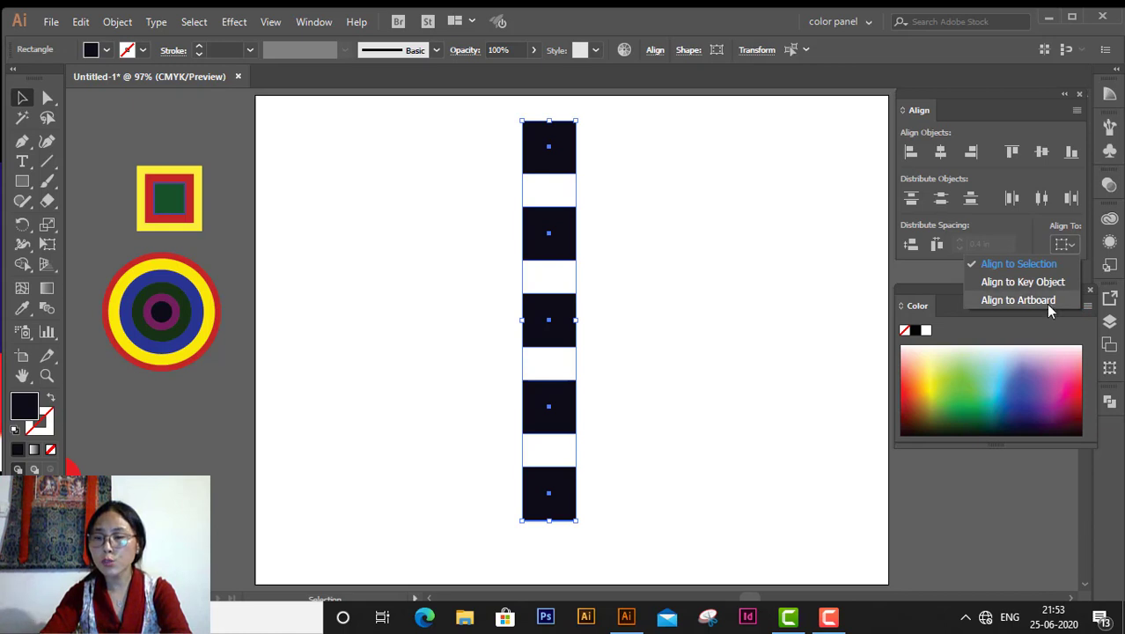
Step: Align the five squares to the artboard, spread them over its full height, then remove them
{"action": "left_click", "coordinate": [641, 353]}
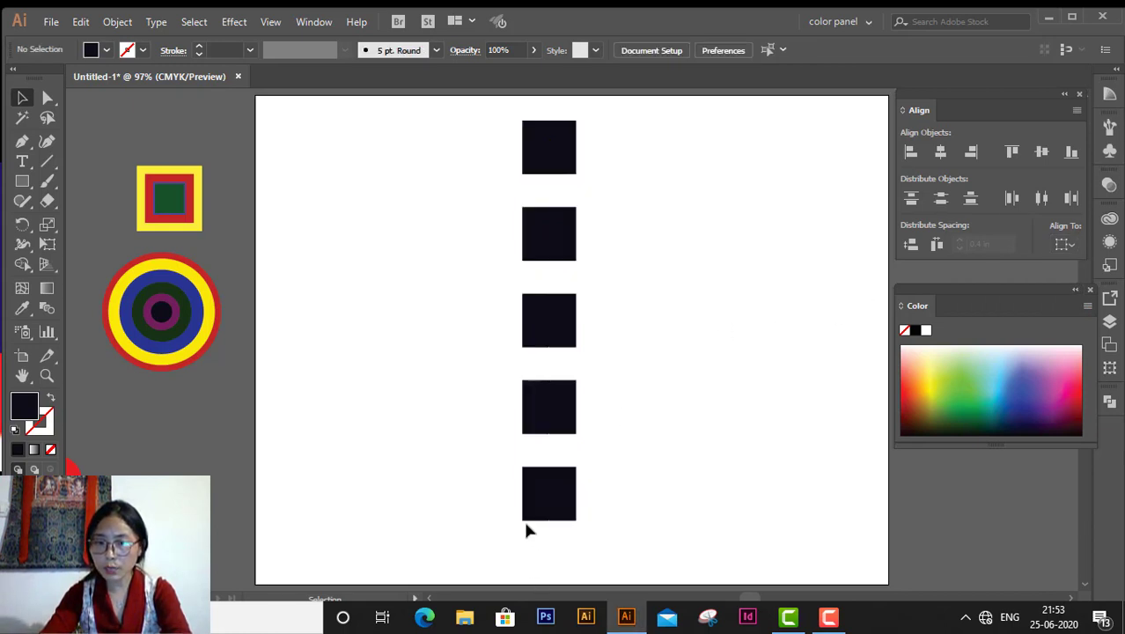
{"action": "left_click_drag", "start_coordinate": [497, 138], "coordinate": [596, 510]}
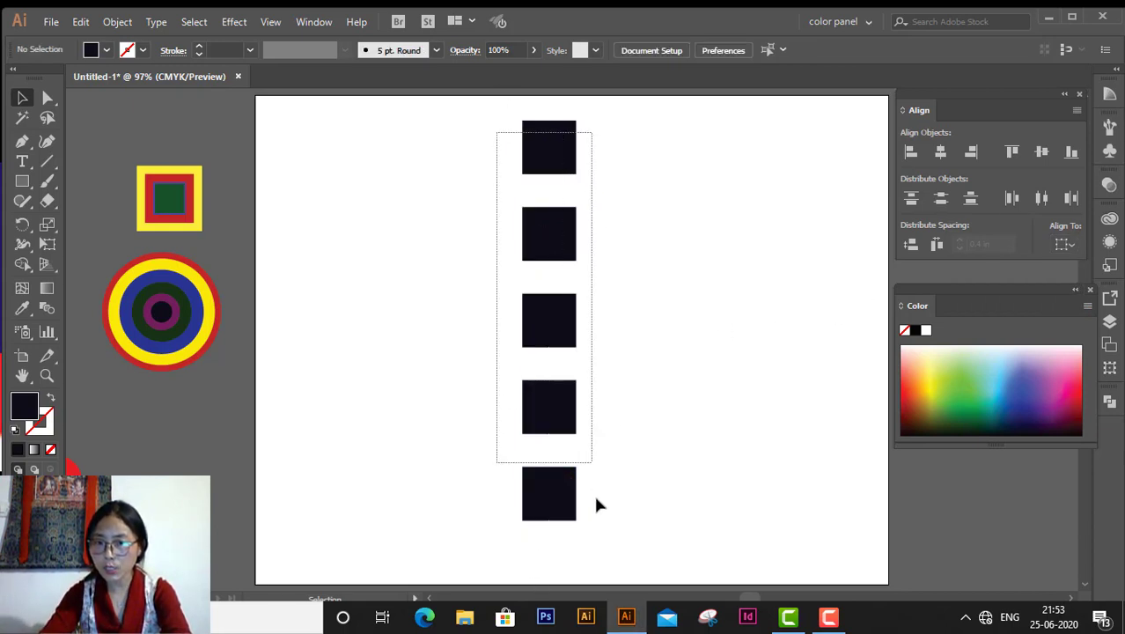
{"action": "left_click", "coordinate": [1065, 246]}
{"action": "left_click", "coordinate": [1026, 300]}
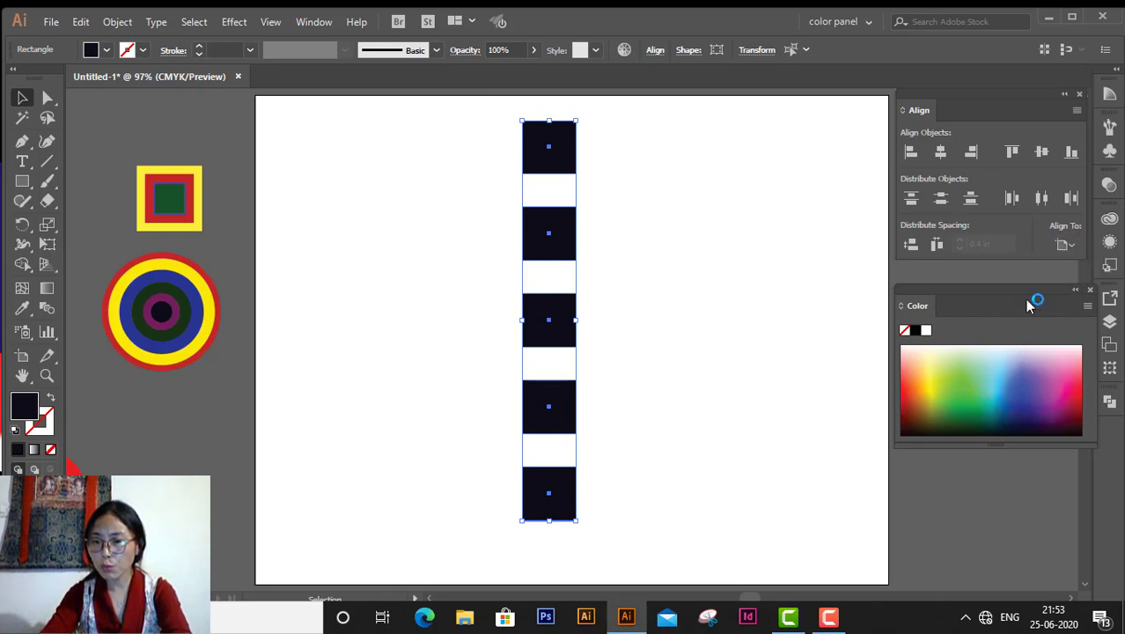
{"action": "left_click", "coordinate": [940, 203]}
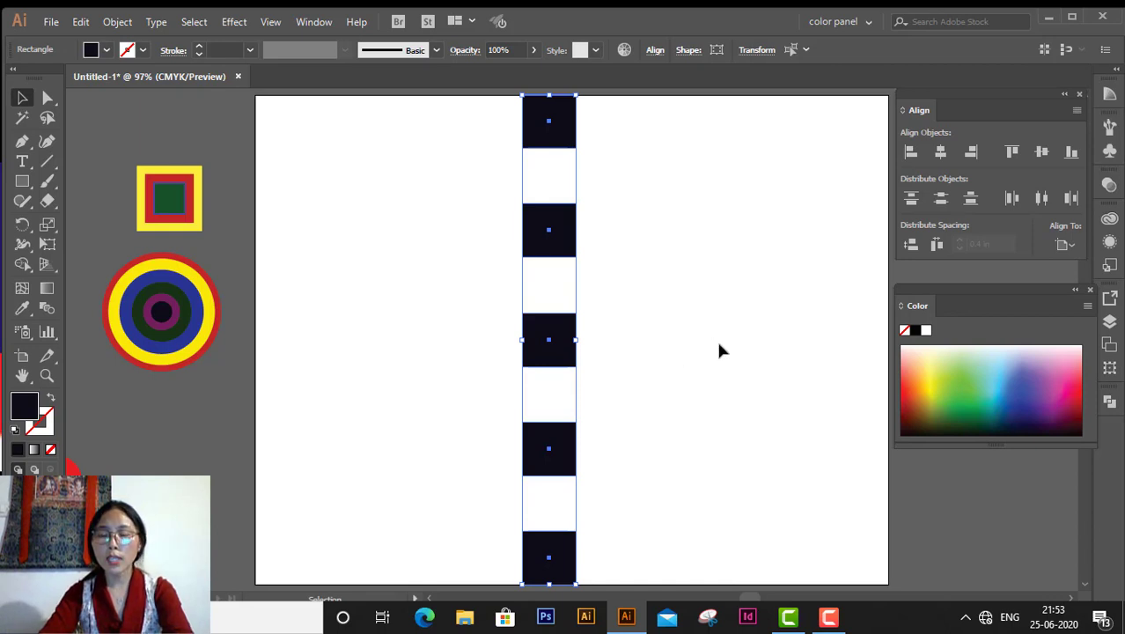
{"action": "left_click", "coordinate": [673, 303]}
{"action": "key", "text": "ctrl+z"}
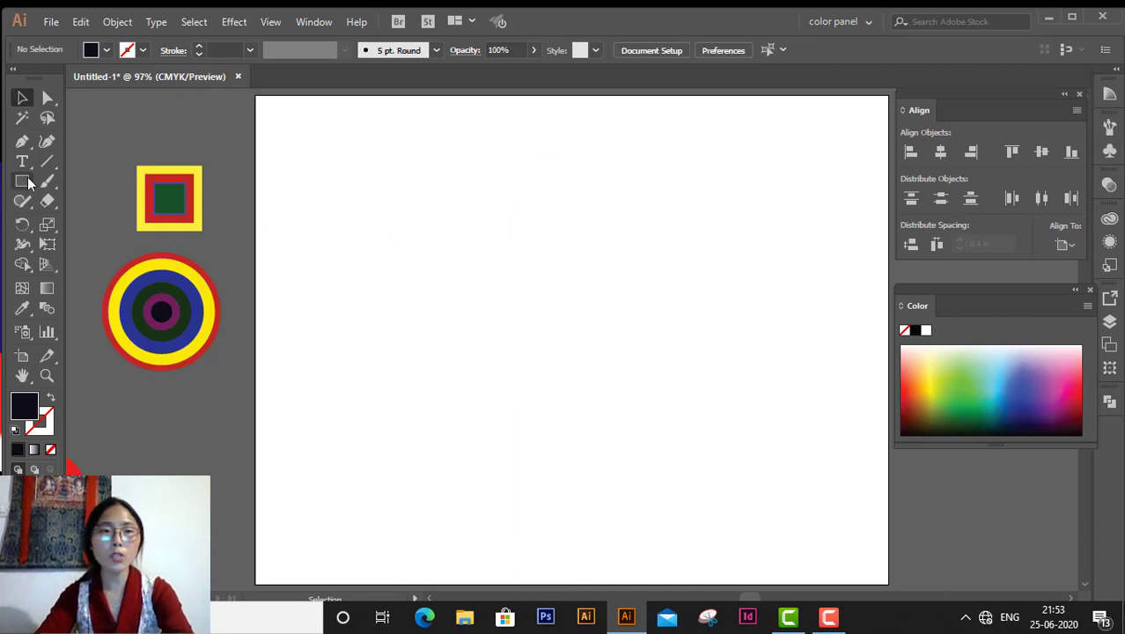
Step: Draw a small black square and Alt-drag copies into a horizontal row of five, all selected
{"action": "left_click", "coordinate": [26, 182]}
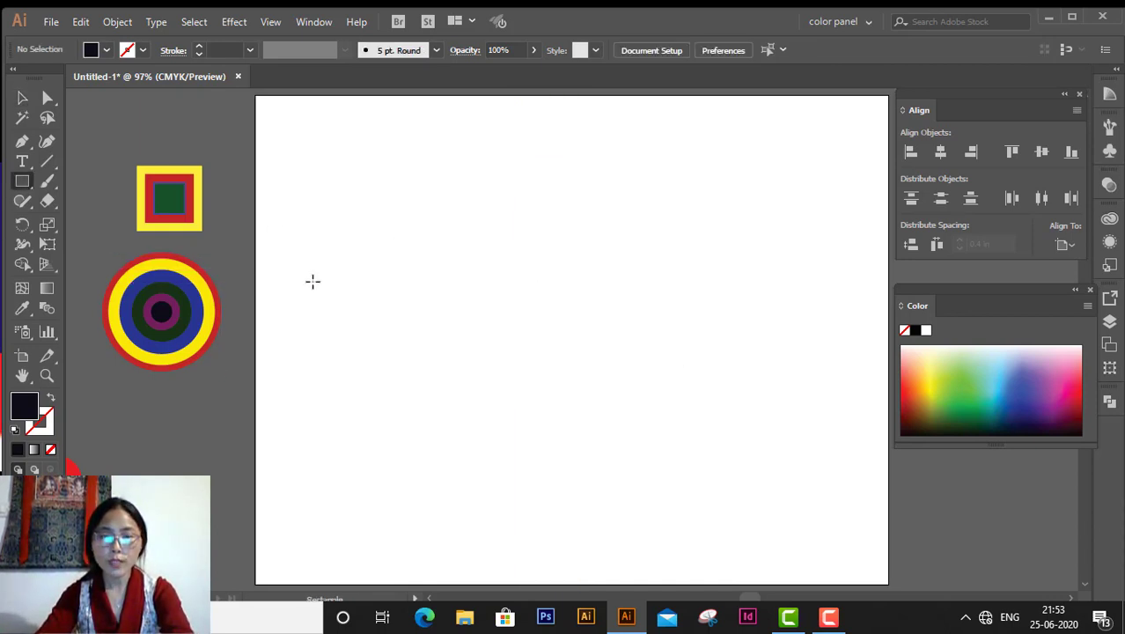
{"action": "left_click_drag", "start_coordinate": [303, 265], "coordinate": [354, 312]}
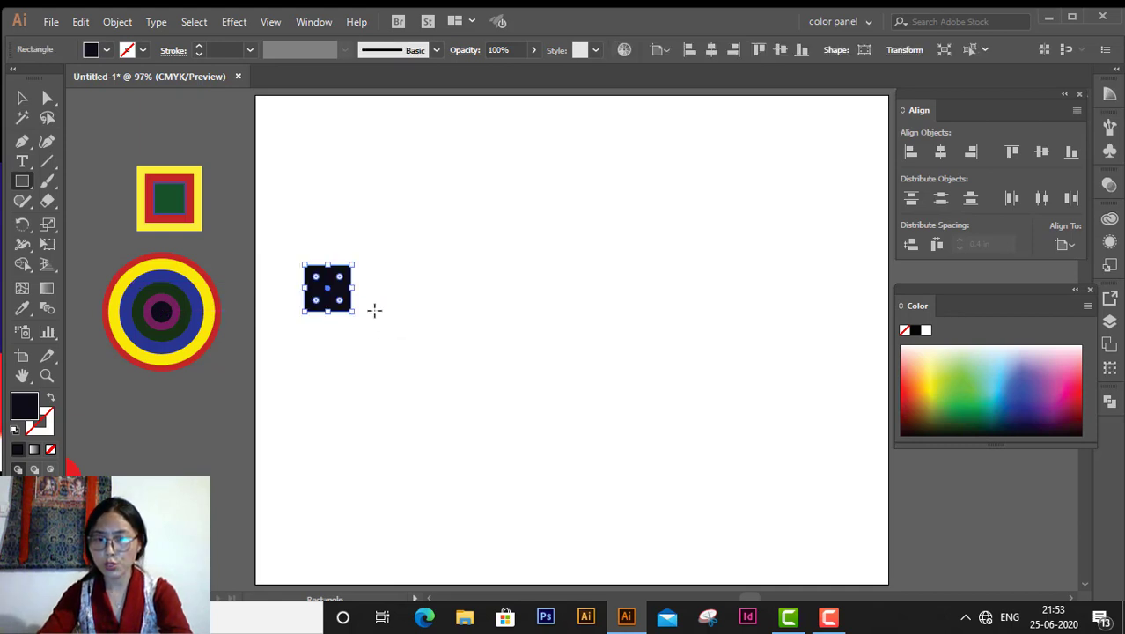
{"action": "left_click", "coordinate": [25, 100]}
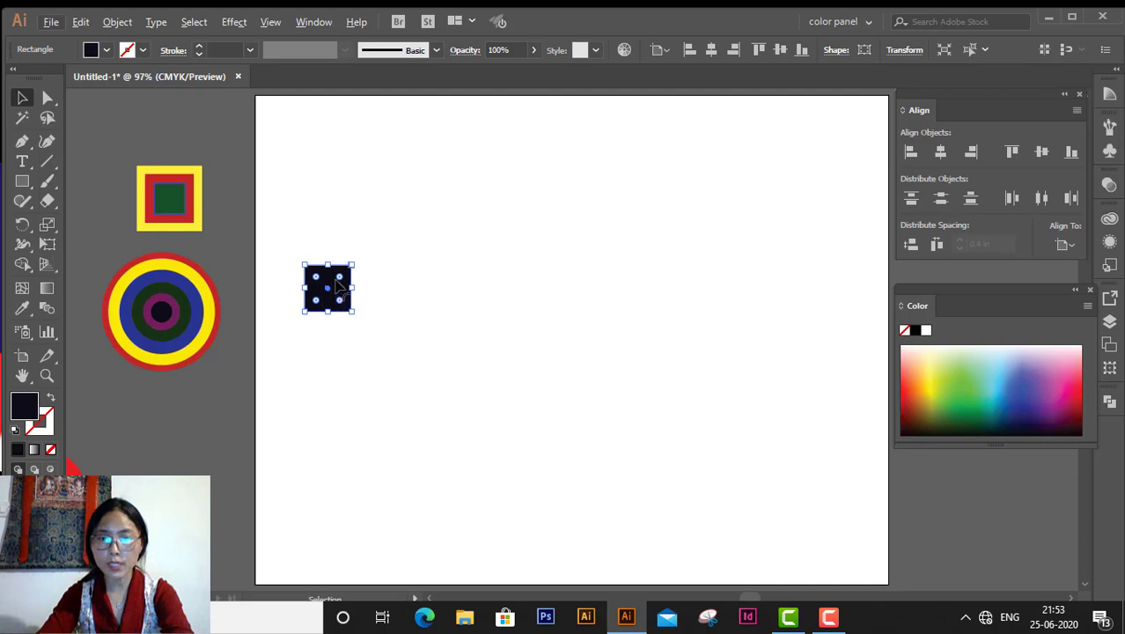
{"action": "left_click_drag", "start_coordinate": [342, 294], "coordinate": [709, 310]}
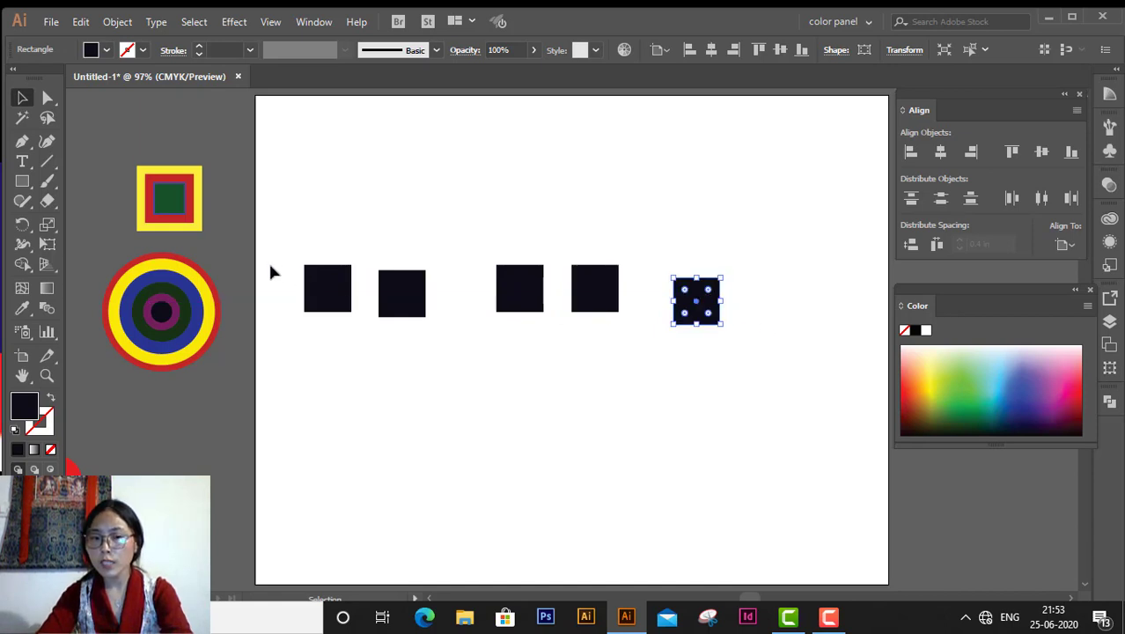
{"action": "left_click_drag", "start_coordinate": [269, 252], "coordinate": [761, 297]}
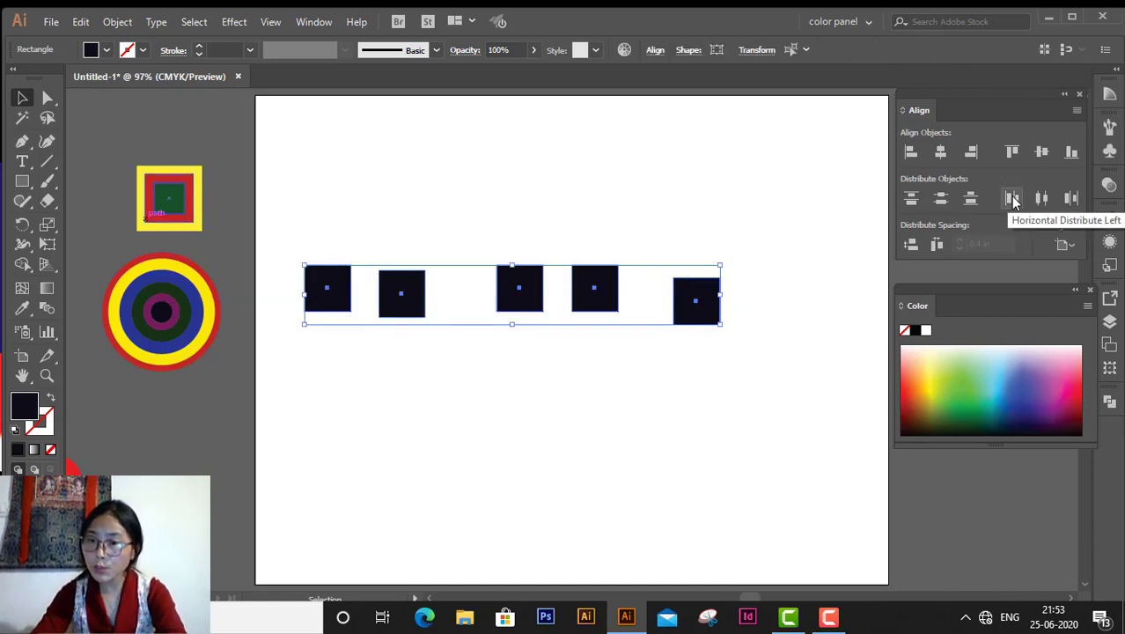
Step: Top-align the five squares to the artboard, distribute them across its width, then reset Align To to Selection
{"action": "left_click", "coordinate": [1014, 151]}
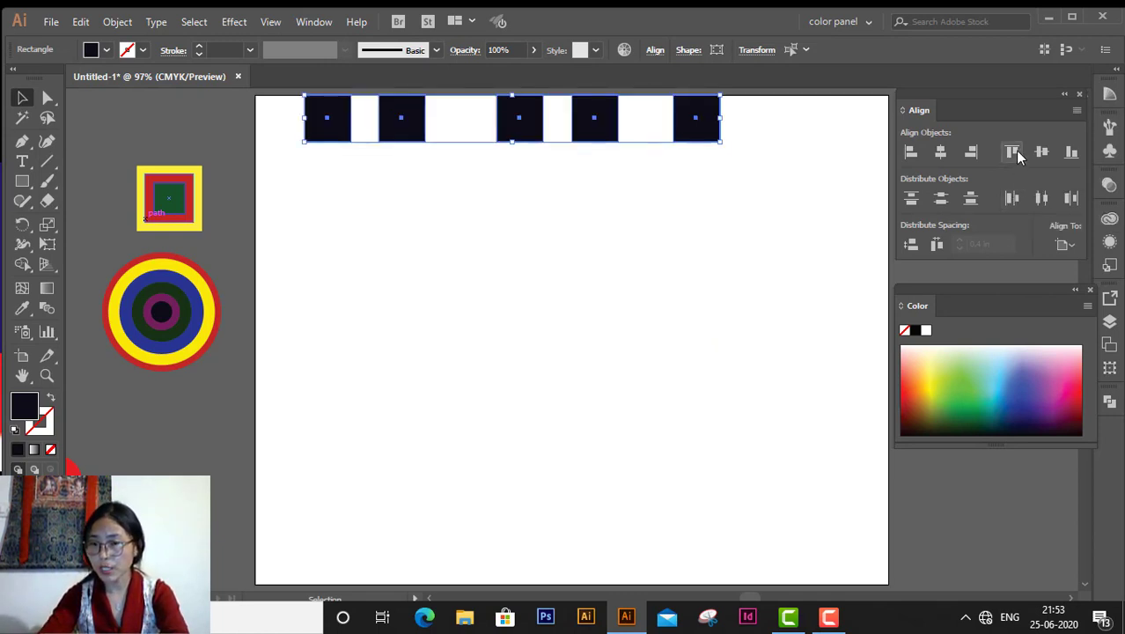
{"action": "left_click", "coordinate": [1015, 192]}
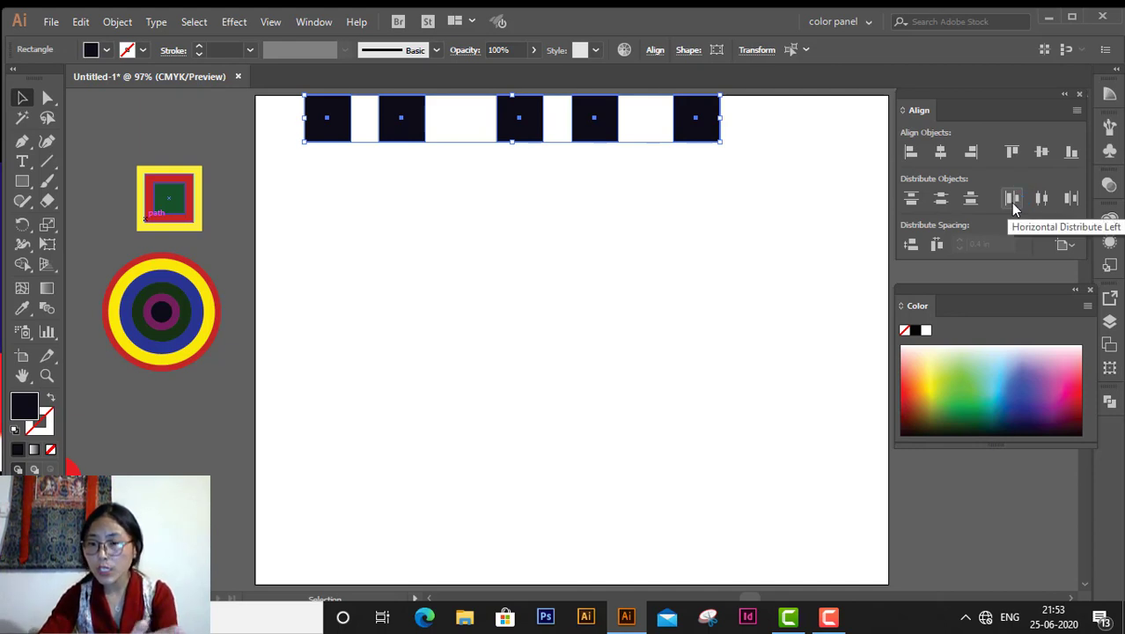
{"action": "left_click", "coordinate": [1014, 201]}
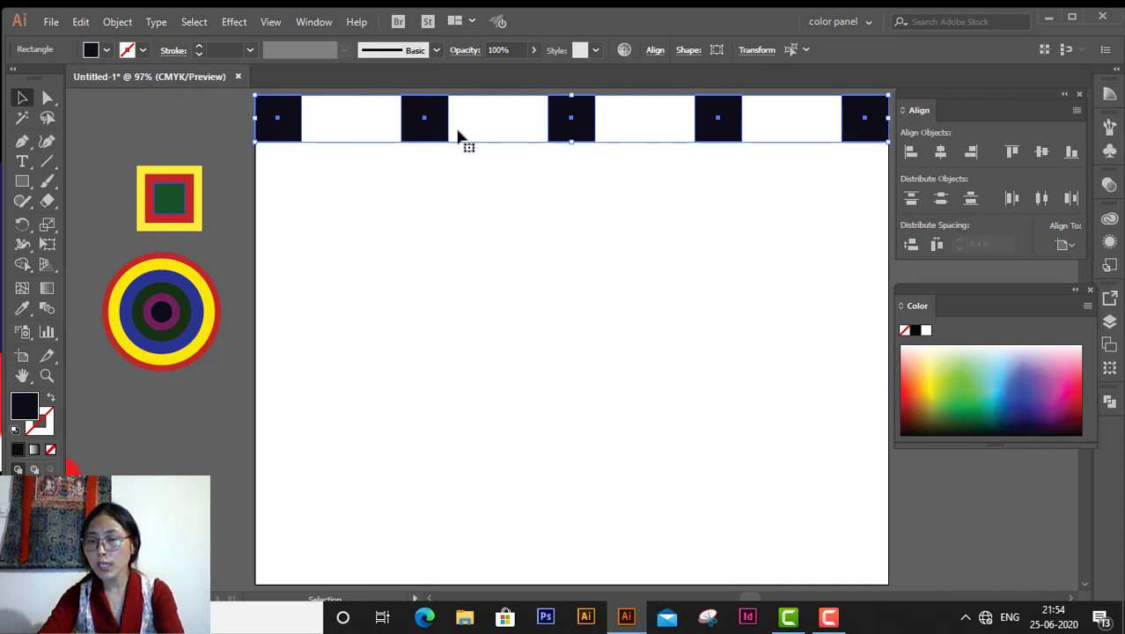
{"action": "left_click", "coordinate": [1076, 247]}
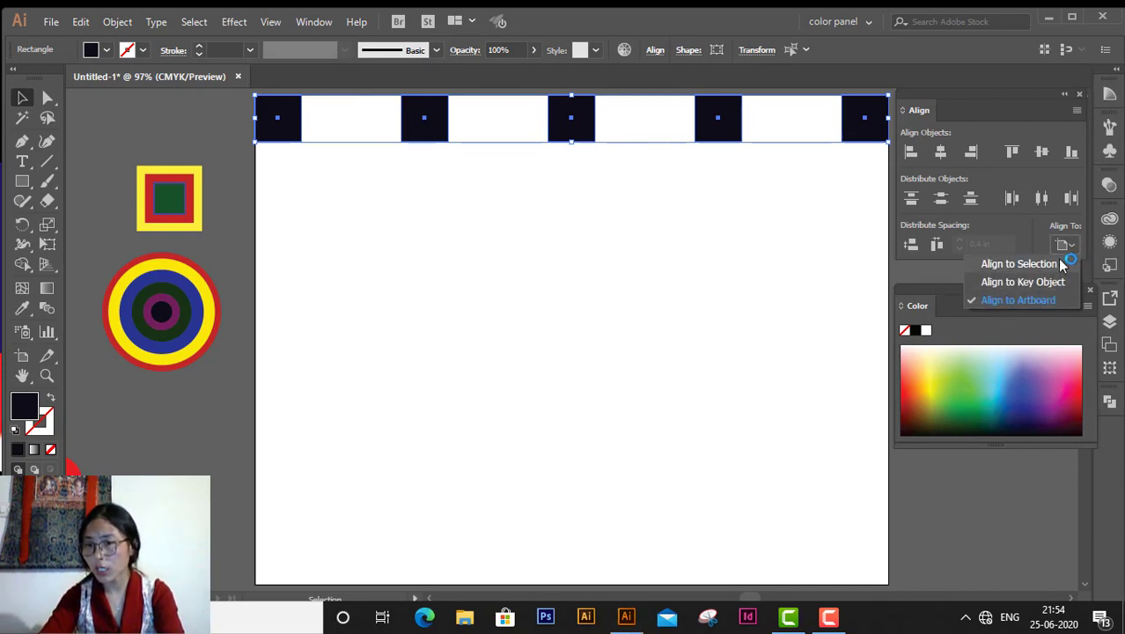
{"action": "left_click", "coordinate": [1062, 263]}
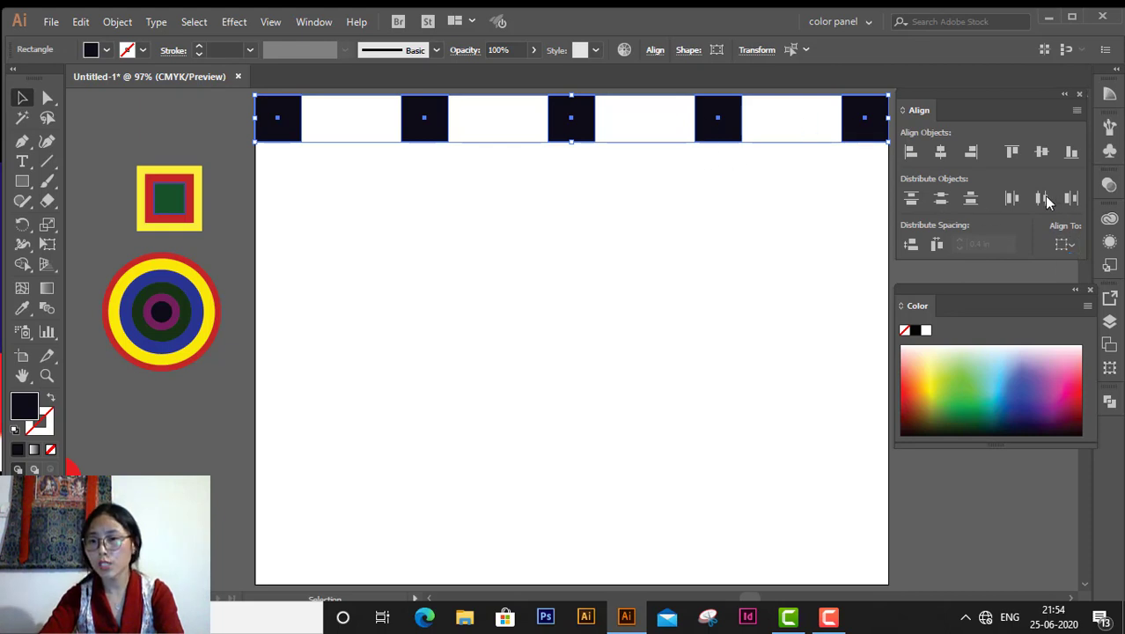
Step: Undo the full-width spread, reselect the five squares and space them evenly within their row
{"action": "key", "text": "a"}
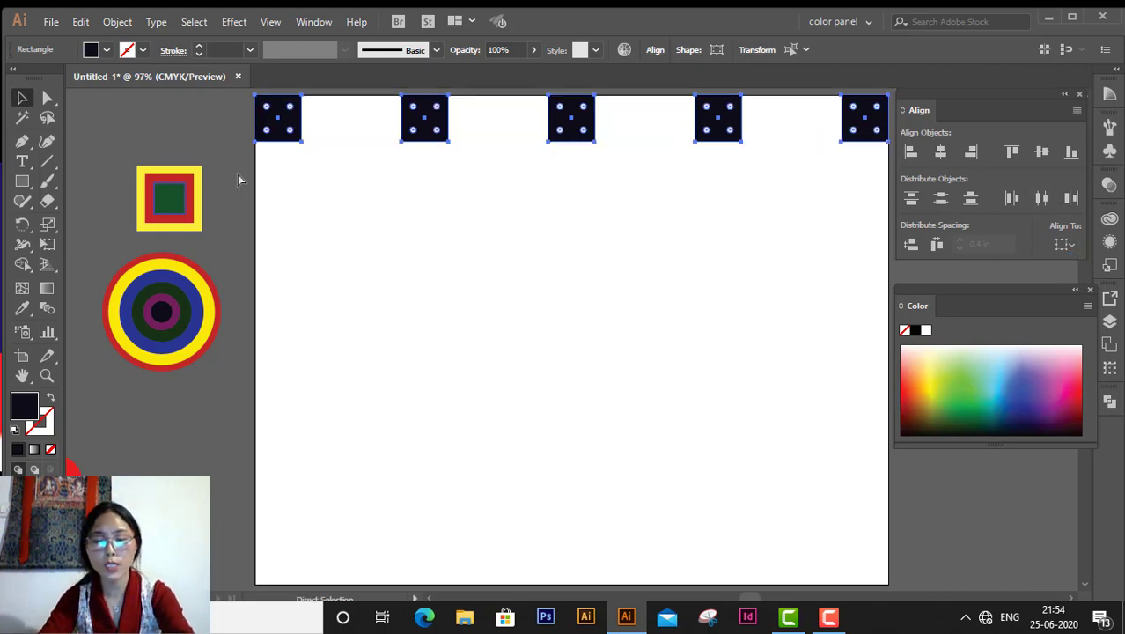
{"action": "key", "text": "ctrl+z"}
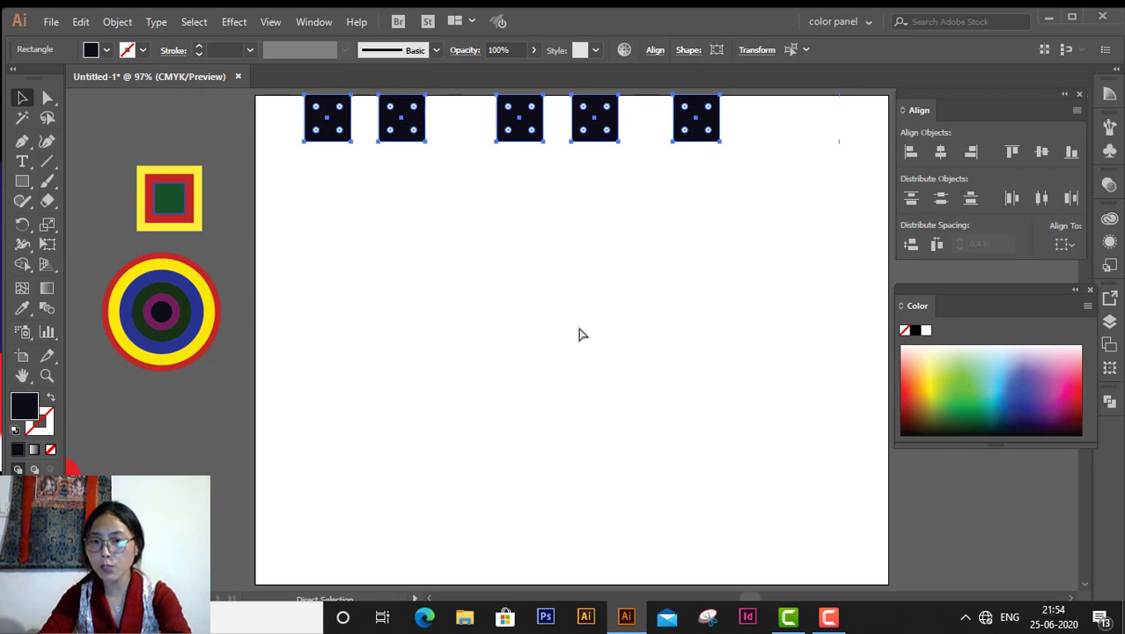
{"action": "key", "text": "v"}
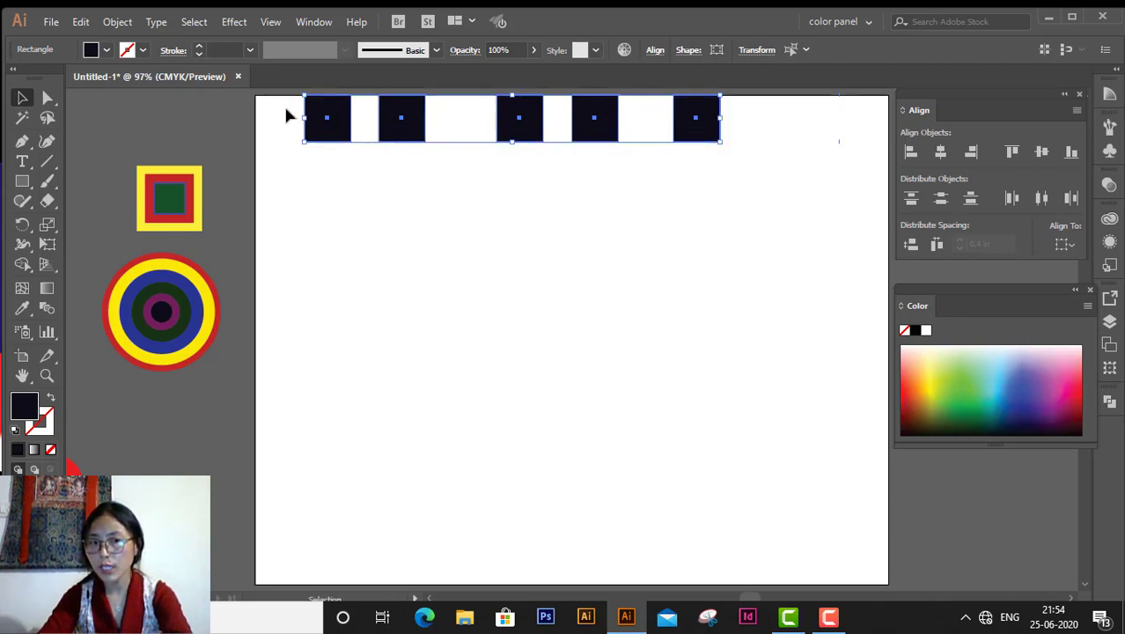
{"action": "left_click_drag", "start_coordinate": [286, 115], "coordinate": [747, 194]}
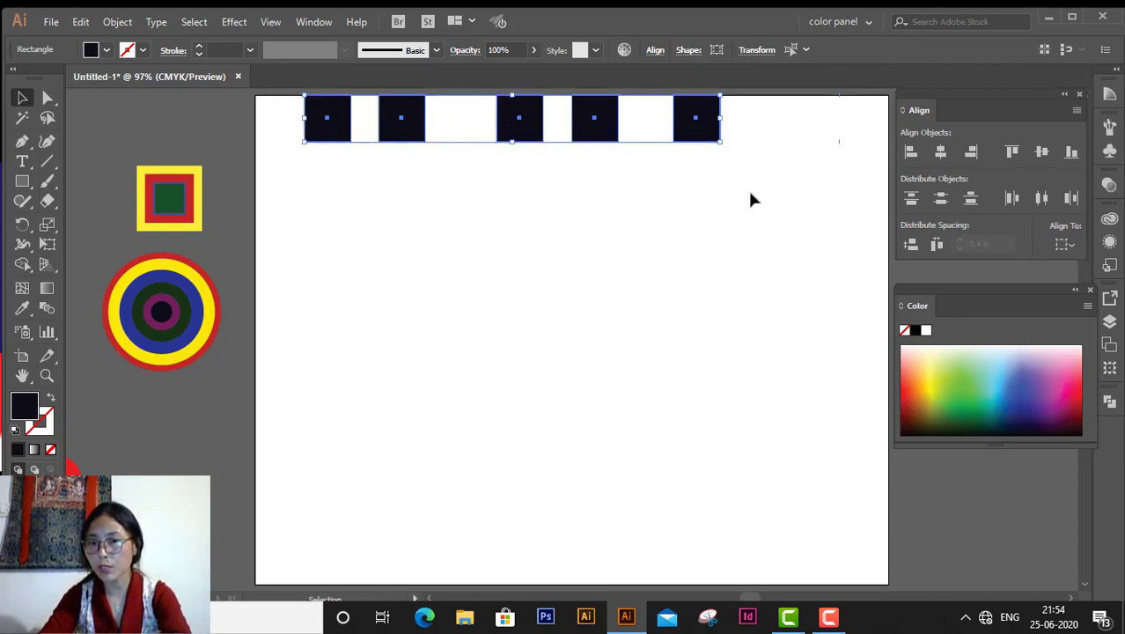
{"action": "left_click", "coordinate": [1081, 250]}
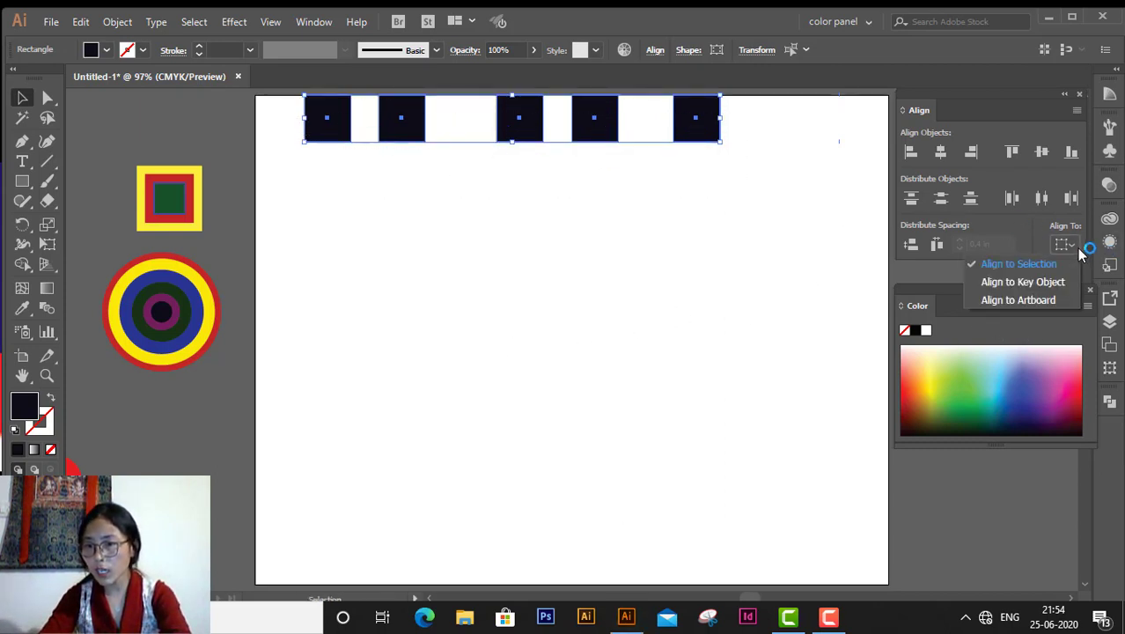
{"action": "left_click", "coordinate": [1008, 203]}
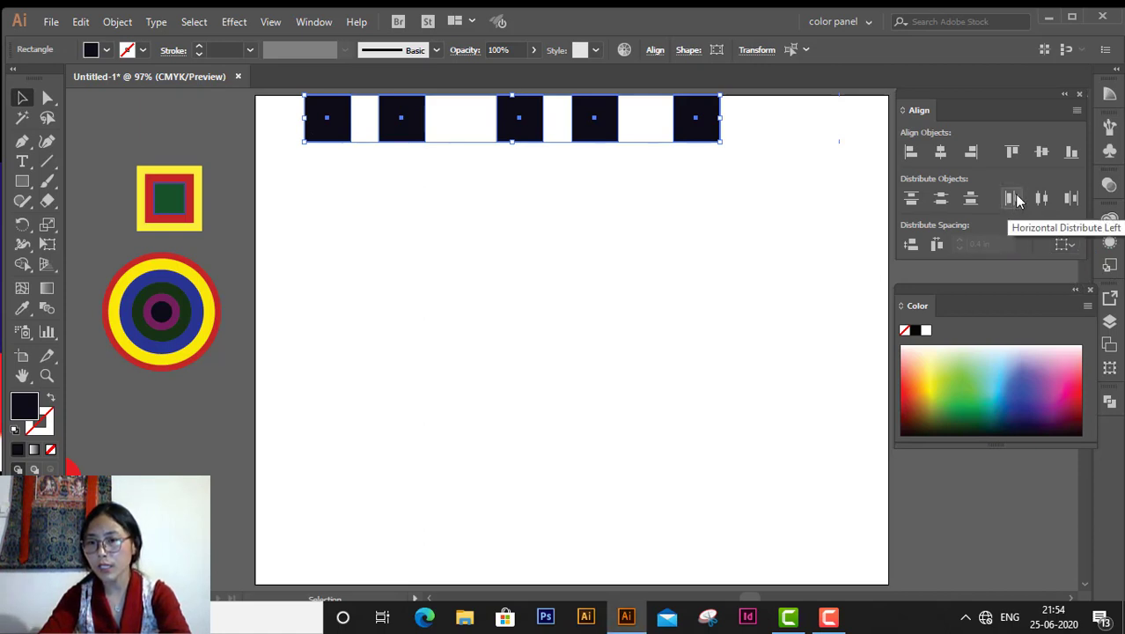
{"action": "left_click", "coordinate": [1012, 199]}
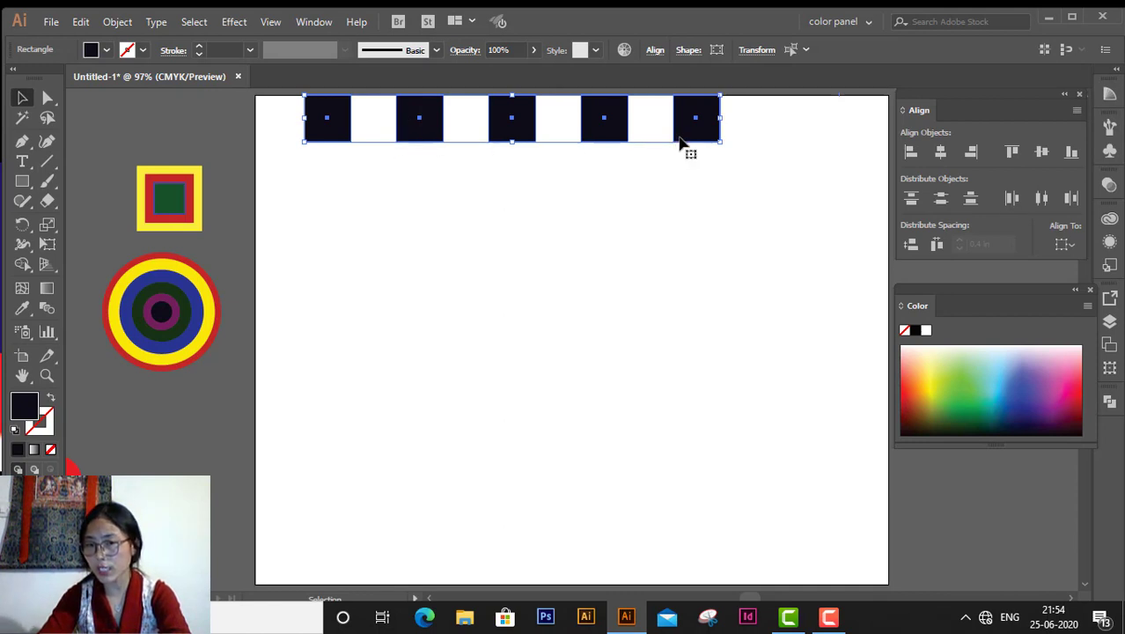
{"action": "left_click", "coordinate": [1012, 201]}
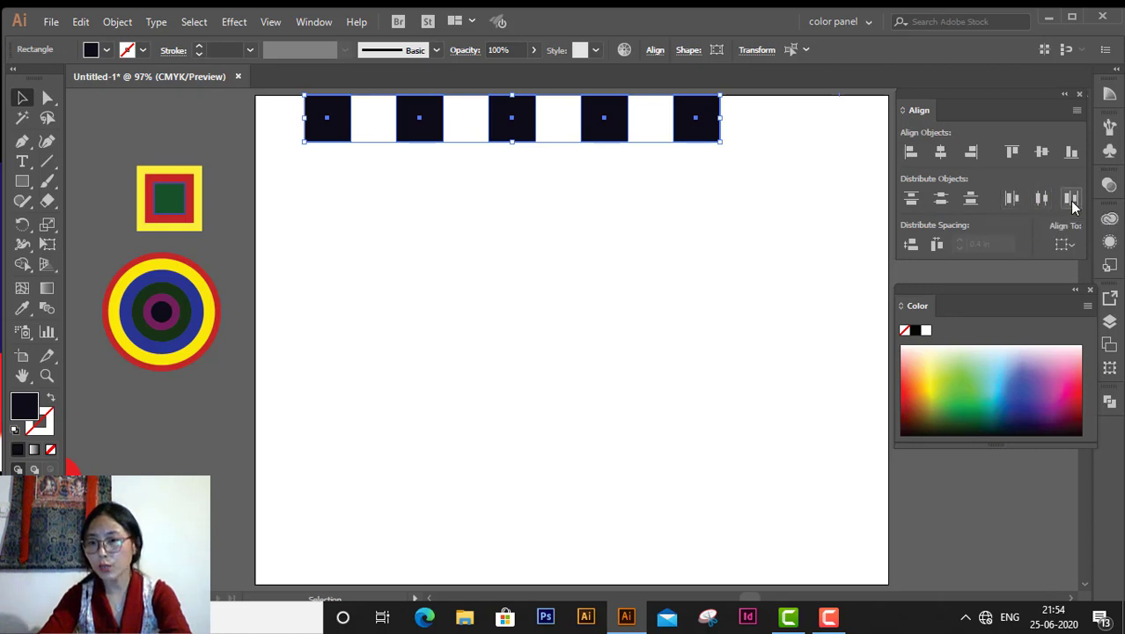
Step: Spread the squares across the artboard width using Align to Artboard, then select and delete the row
{"action": "left_click", "coordinate": [1070, 245]}
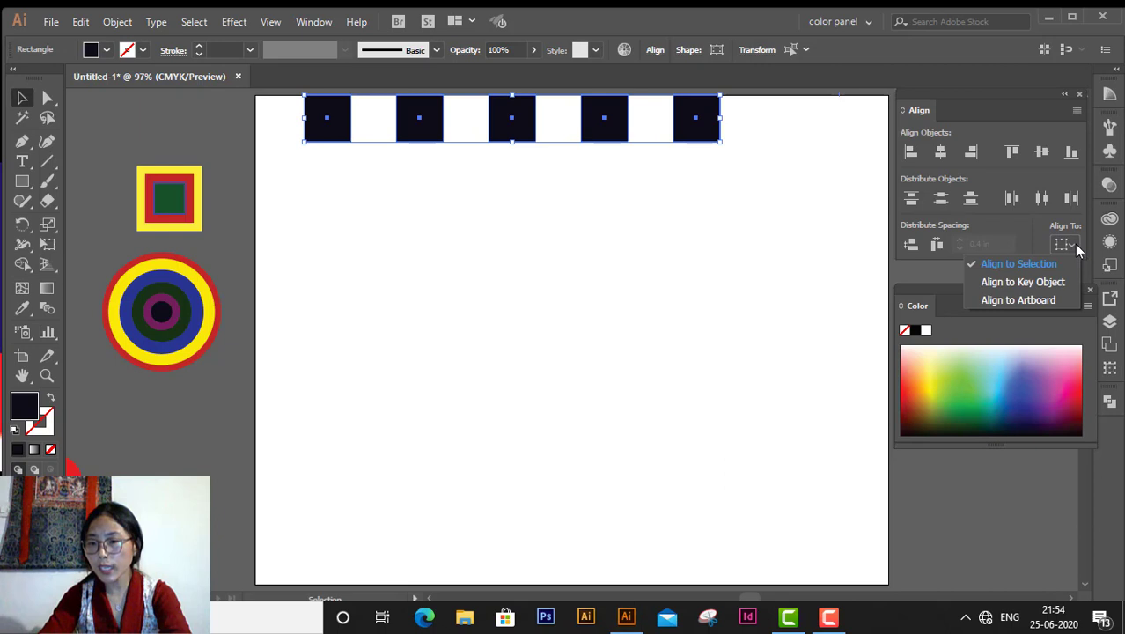
{"action": "left_click", "coordinate": [1032, 300]}
{"action": "left_click", "coordinate": [1071, 197]}
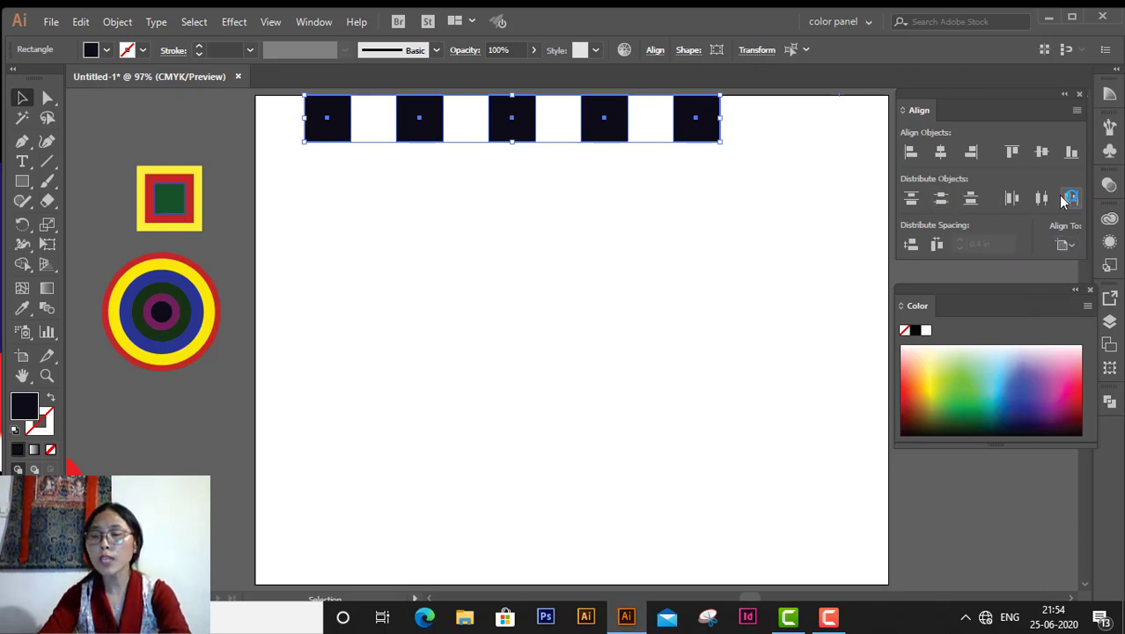
{"action": "left_click", "coordinate": [1043, 199]}
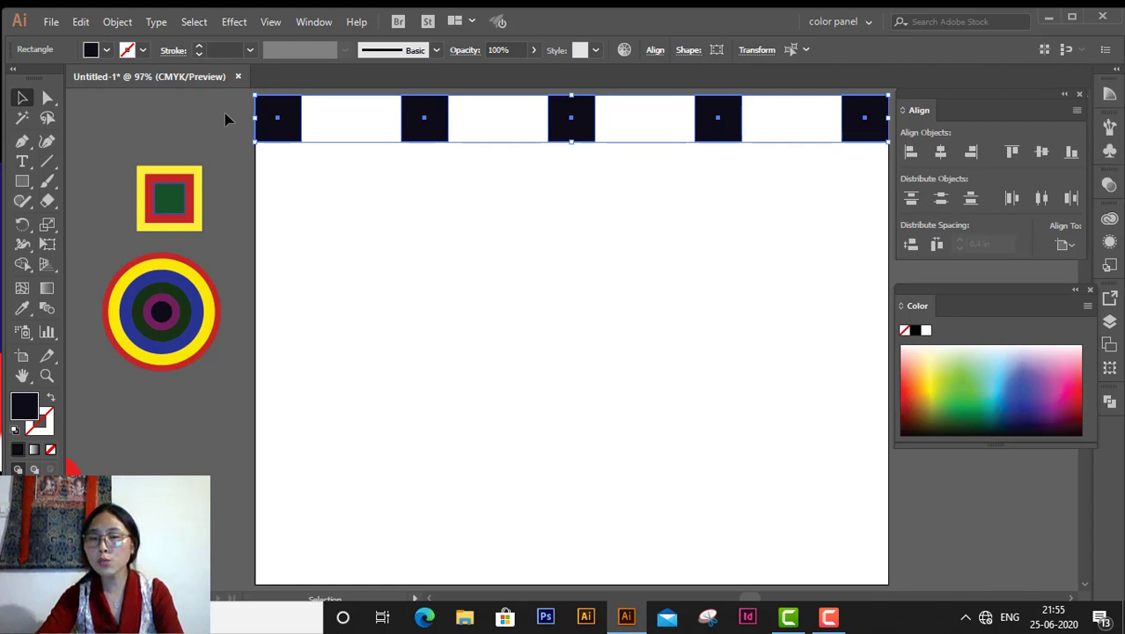
{"action": "left_click_drag", "start_coordinate": [226, 114], "coordinate": [864, 183]}
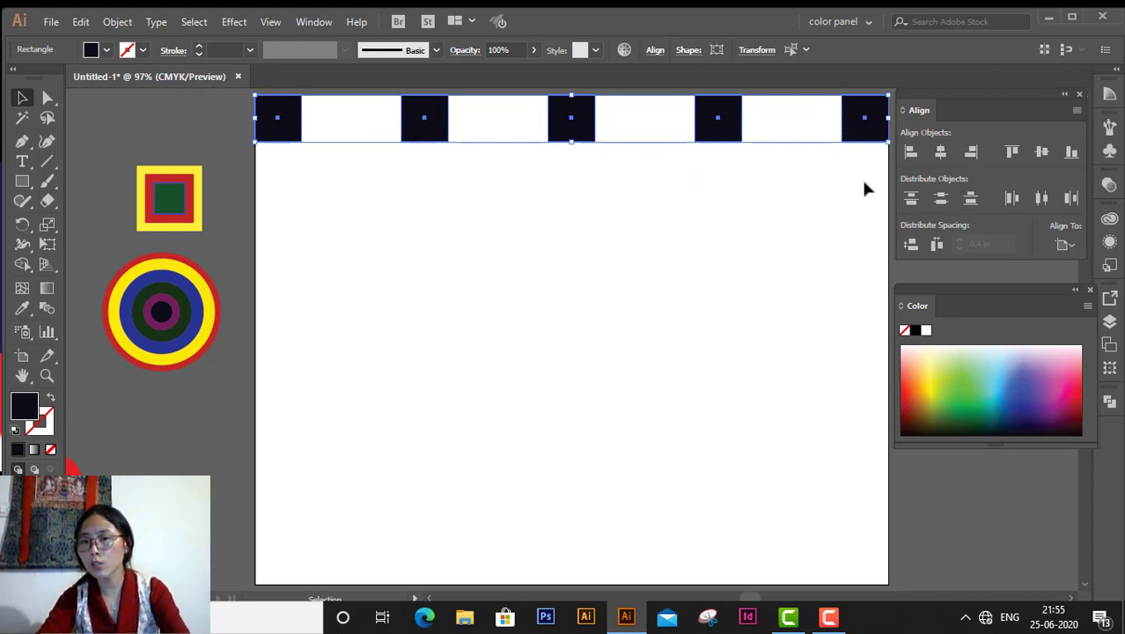
{"action": "key", "text": "Delete"}
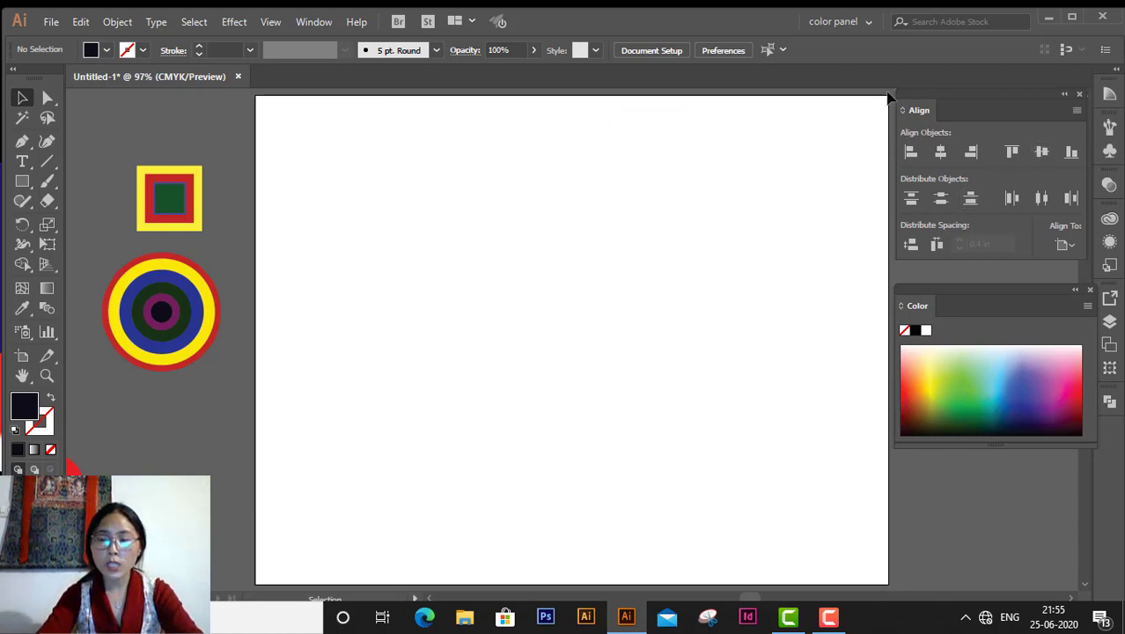
Step: Confirm Align To stays on Artboard and switch to the Rectangle tool
{"action": "left_click", "coordinate": [1069, 246]}
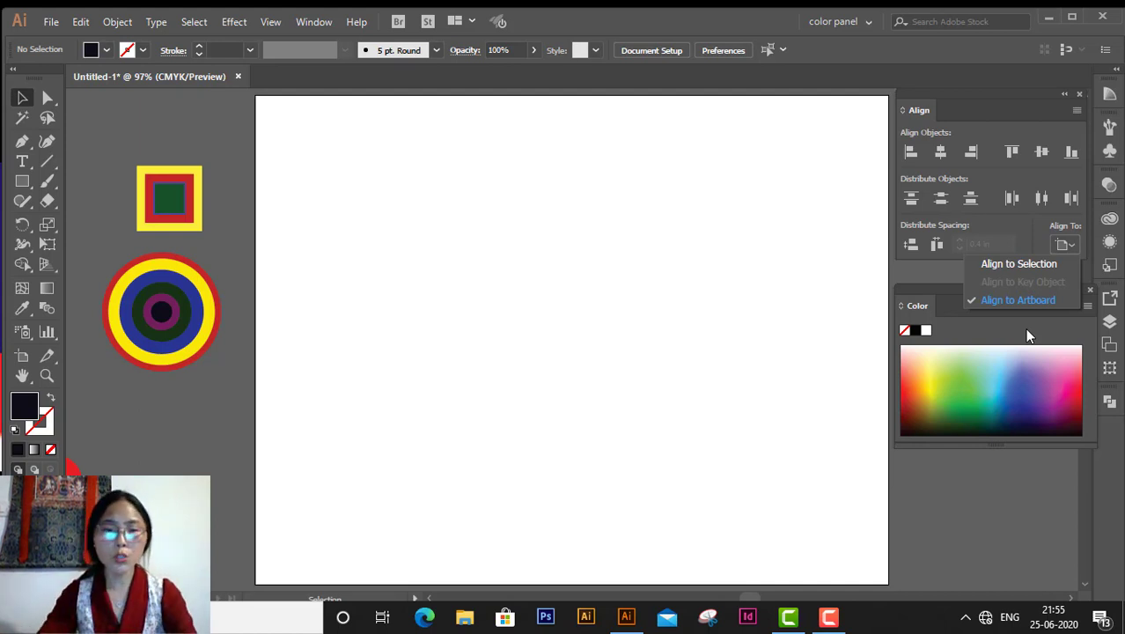
{"action": "left_click", "coordinate": [25, 181]}
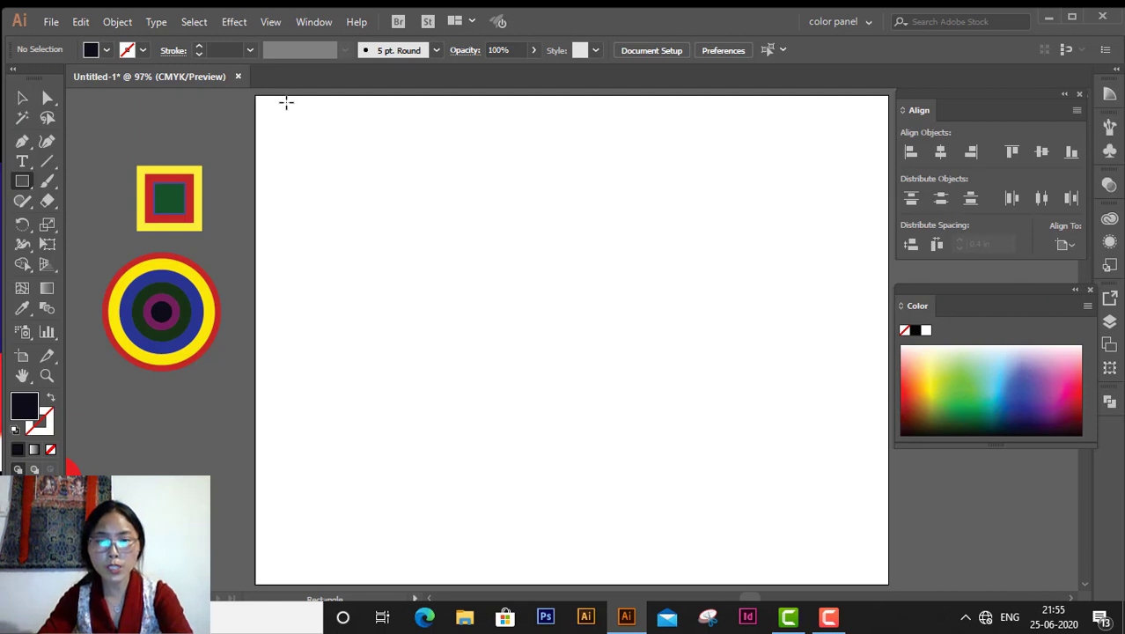
Step: Draw a dark square of about 1.02 in at the artboard's top-left and select it
{"action": "left_click_drag", "start_coordinate": [269, 103], "coordinate": [335, 170]}
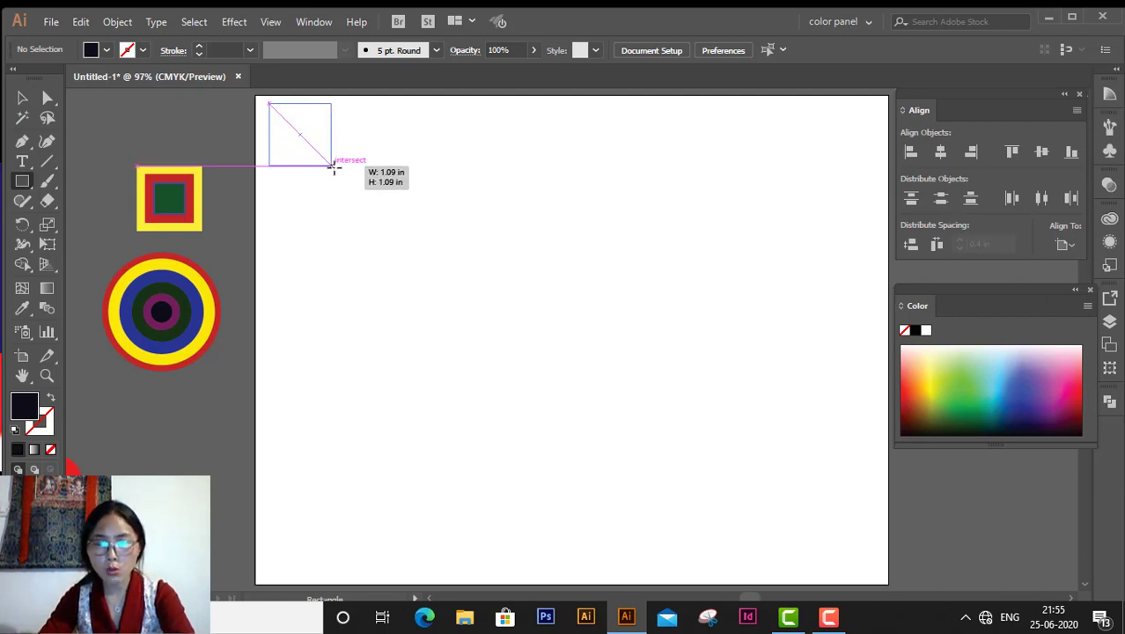
{"action": "left_click_drag", "start_coordinate": [334, 169], "coordinate": [335, 170]}
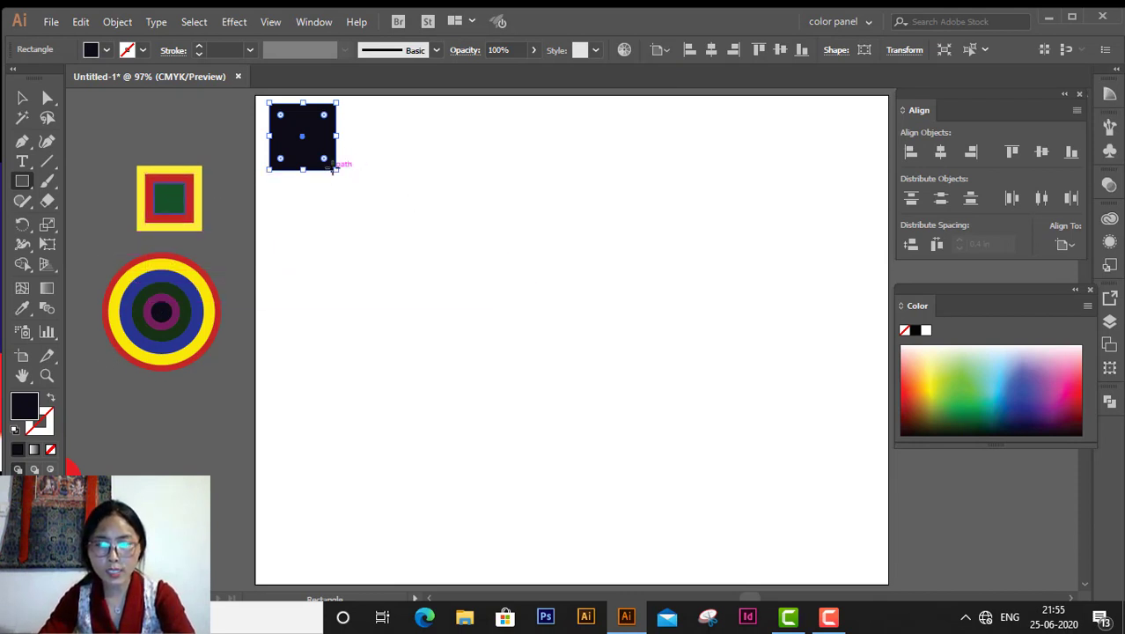
{"action": "left_click_drag", "start_coordinate": [335, 170], "coordinate": [318, 156]}
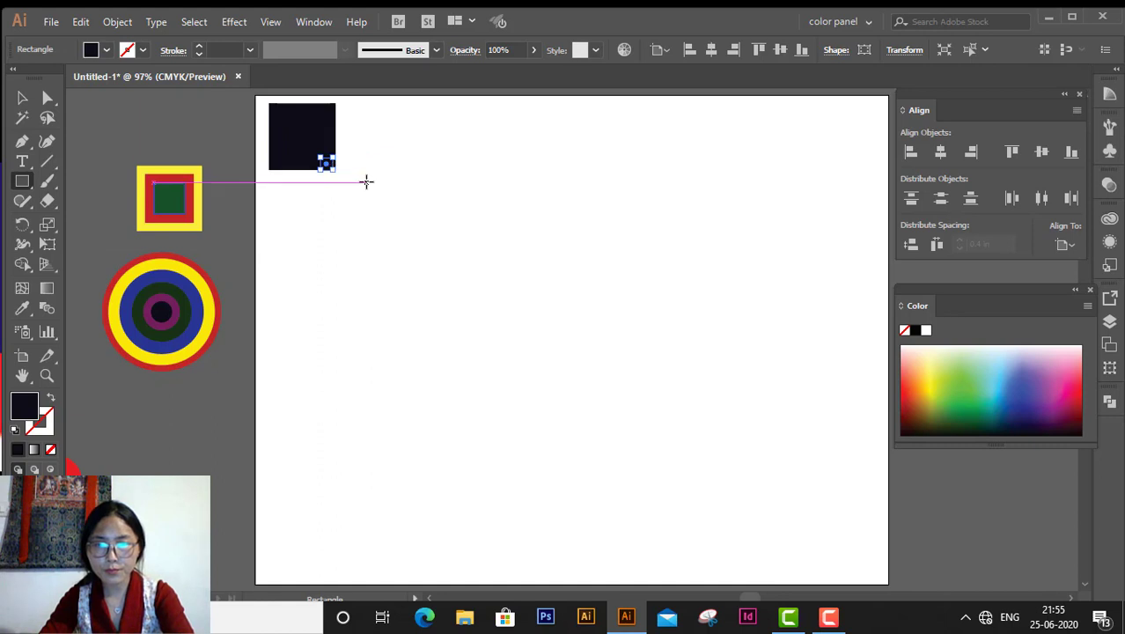
{"action": "key", "text": "ctrl+z"}
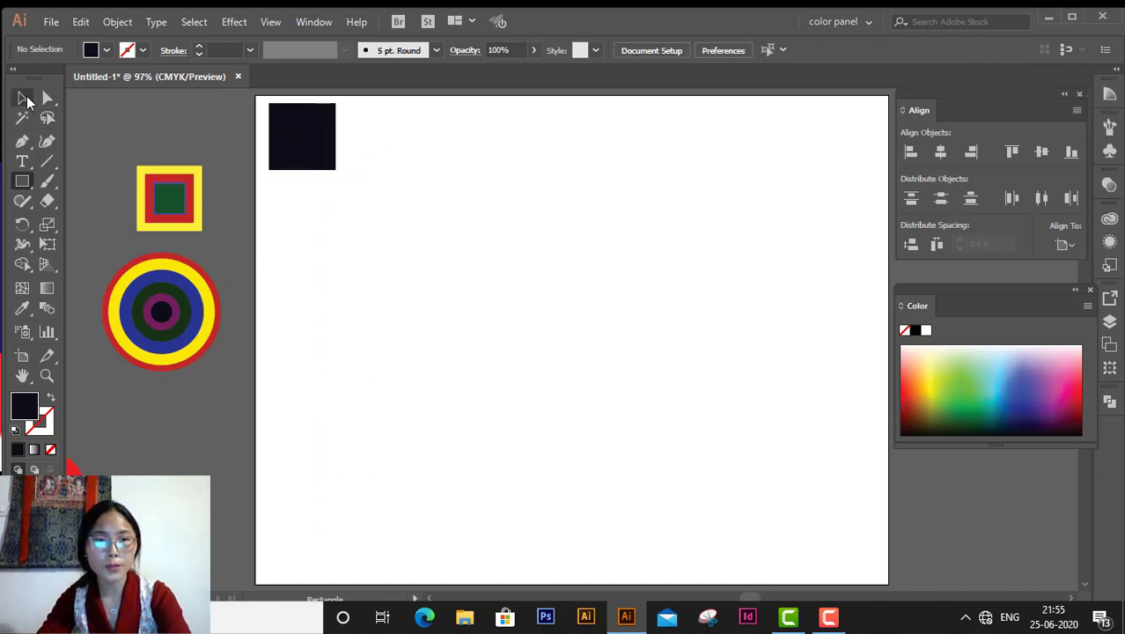
{"action": "left_click", "coordinate": [22, 97]}
{"action": "left_click", "coordinate": [320, 167]}
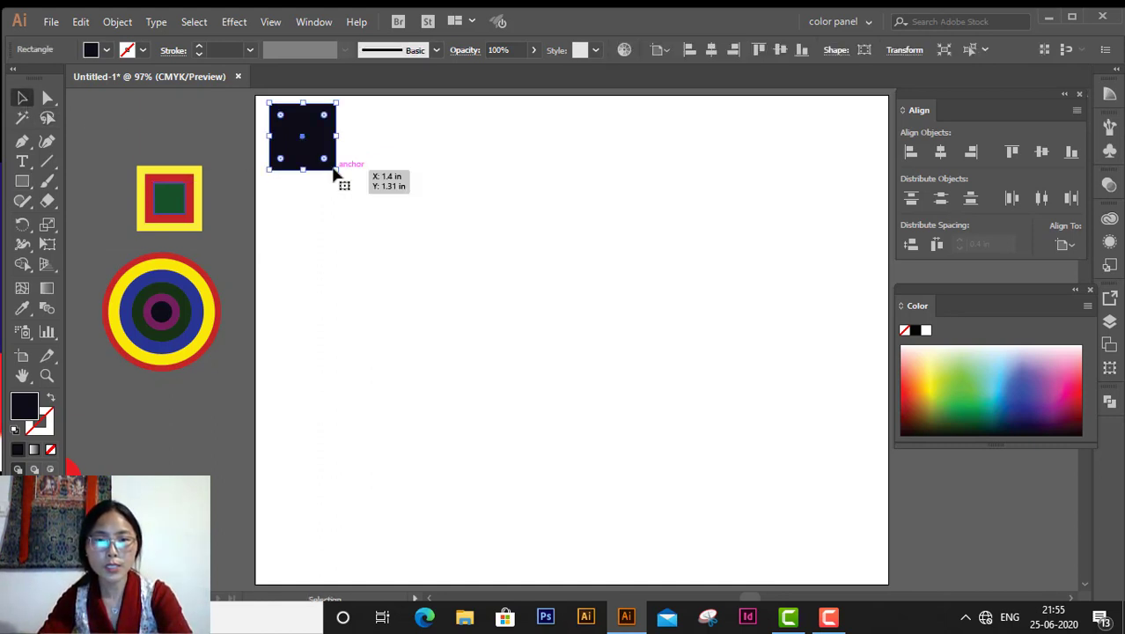
Step: Alt-drag a copy to the right and repeat with Ctrl+D to build a row of eight squares
{"action": "mouse_move", "coordinate": [337, 170]}
{"action": "left_mouse_down"}
{"action": "mouse_move", "coordinate": [398, 151]}
{"action": "mouse_move", "coordinate": [556, 155]}
{"action": "left_mouse_up"}
{"action": "key", "text": "ctrl+z"}
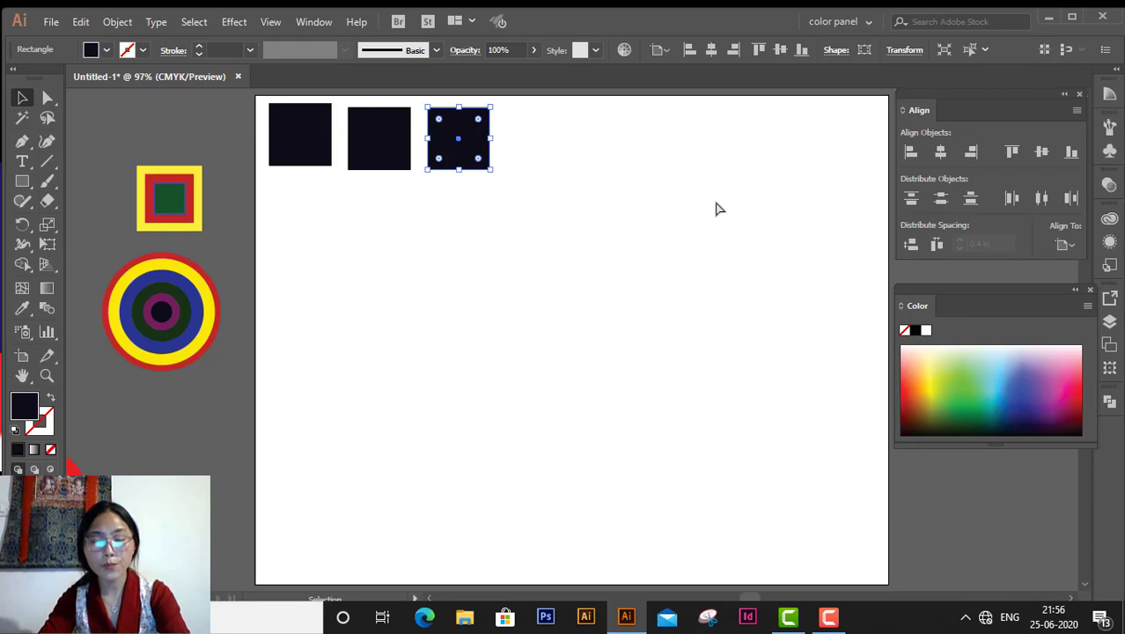
{"action": "key", "text": "a"}
{"action": "key", "text": "ctrl+d"}
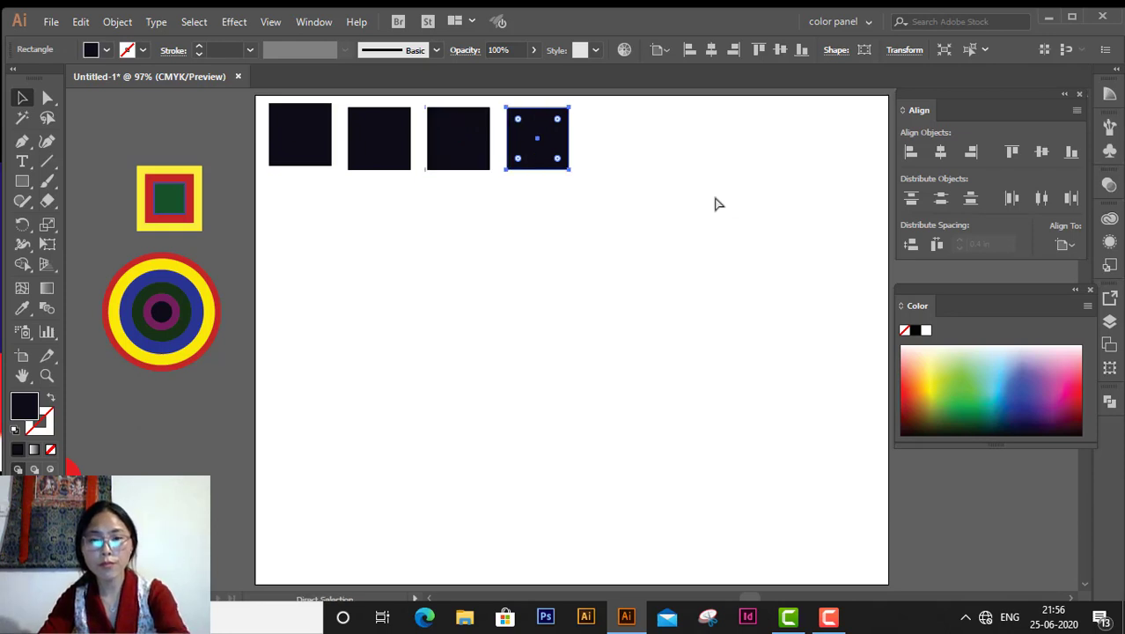
{"action": "key", "text": "ctrl+d"}
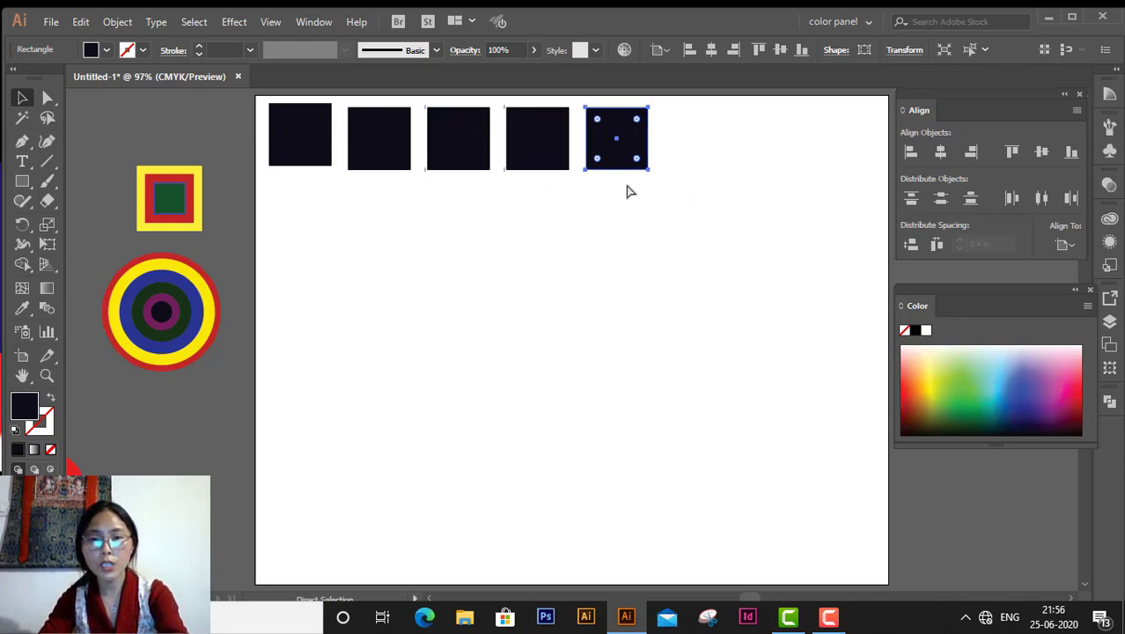
{"action": "key", "text": "ctrl+d"}
{"action": "key", "text": "ctrl+d"}
{"action": "key", "text": "ctrl+d"}
Step: Select all eight squares, top-align them to the artboard and distribute them evenly across its width
{"action": "key", "text": "v"}
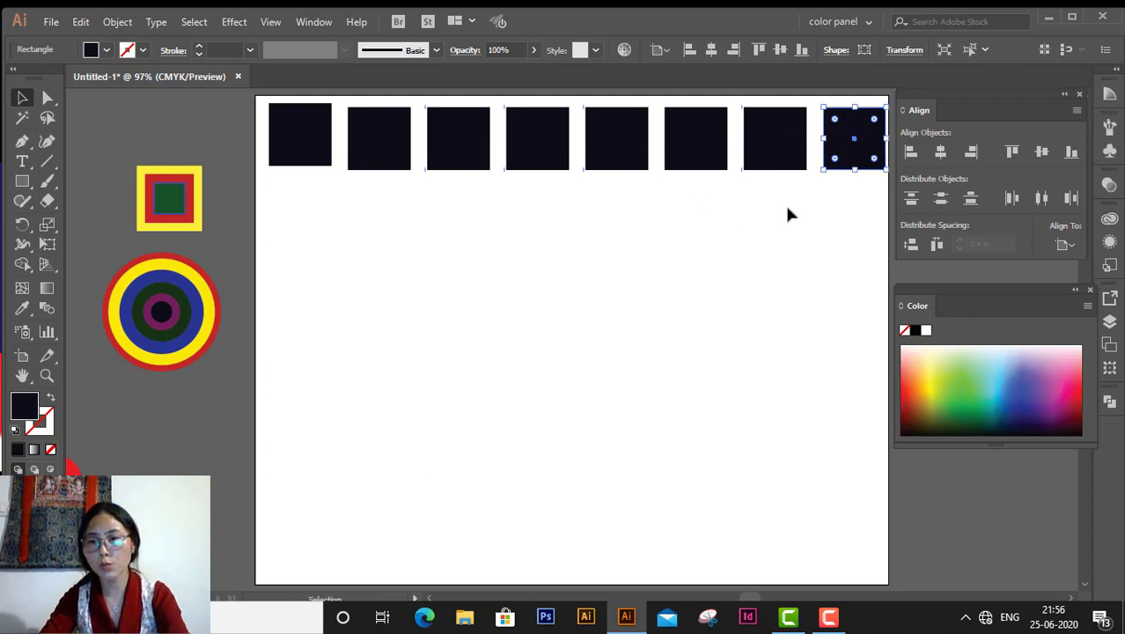
{"action": "mouse_move", "coordinate": [258, 102]}
{"action": "left_mouse_down"}
{"action": "mouse_move", "coordinate": [866, 127]}
{"action": "mouse_move", "coordinate": [888, 149]}
{"action": "left_mouse_up"}
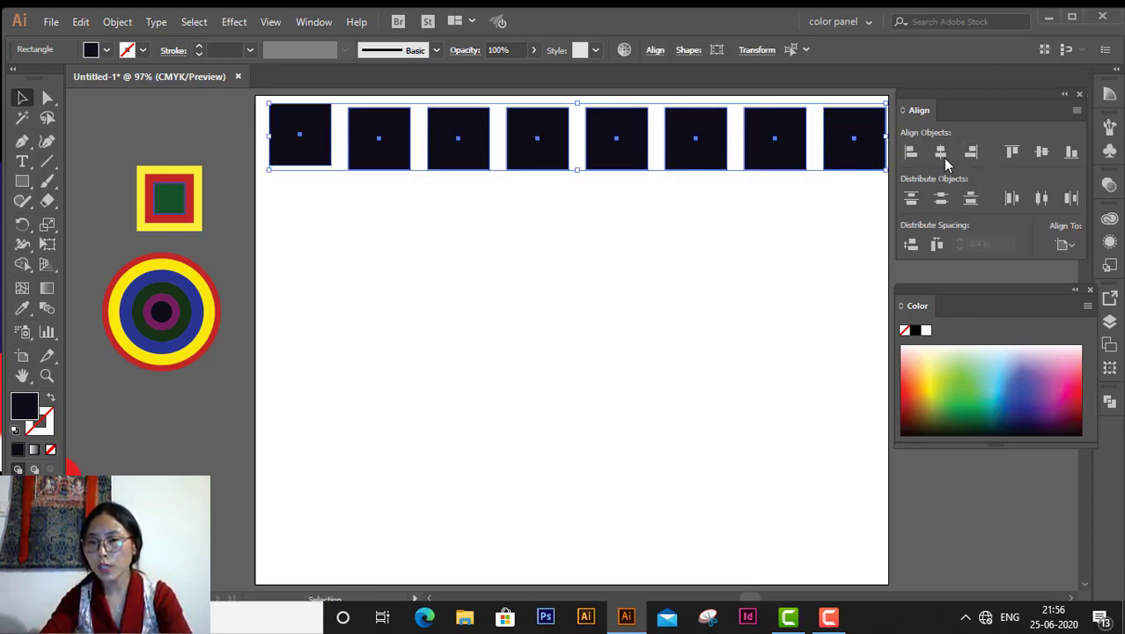
{"action": "left_click", "coordinate": [941, 155]}
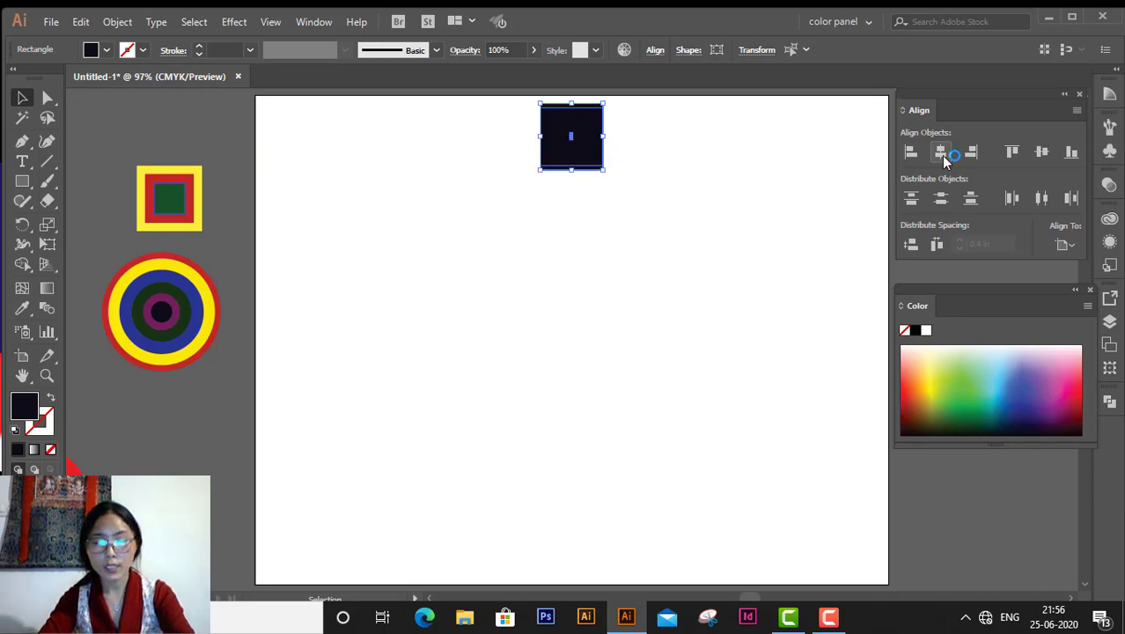
{"action": "key", "text": "ctrl+z"}
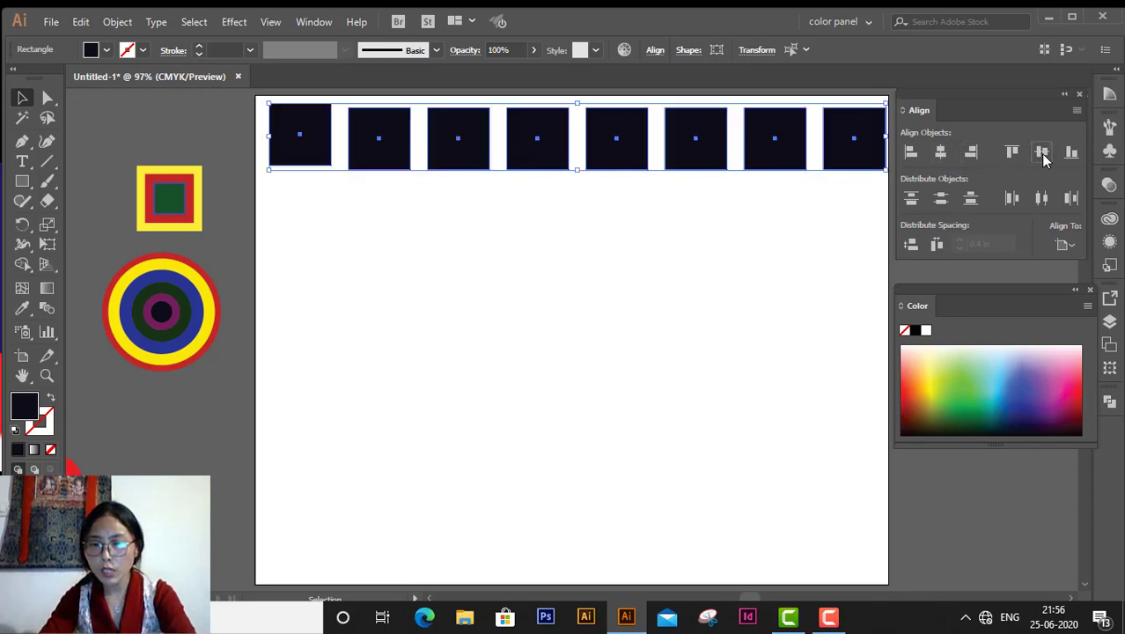
{"action": "left_click", "coordinate": [1043, 154]}
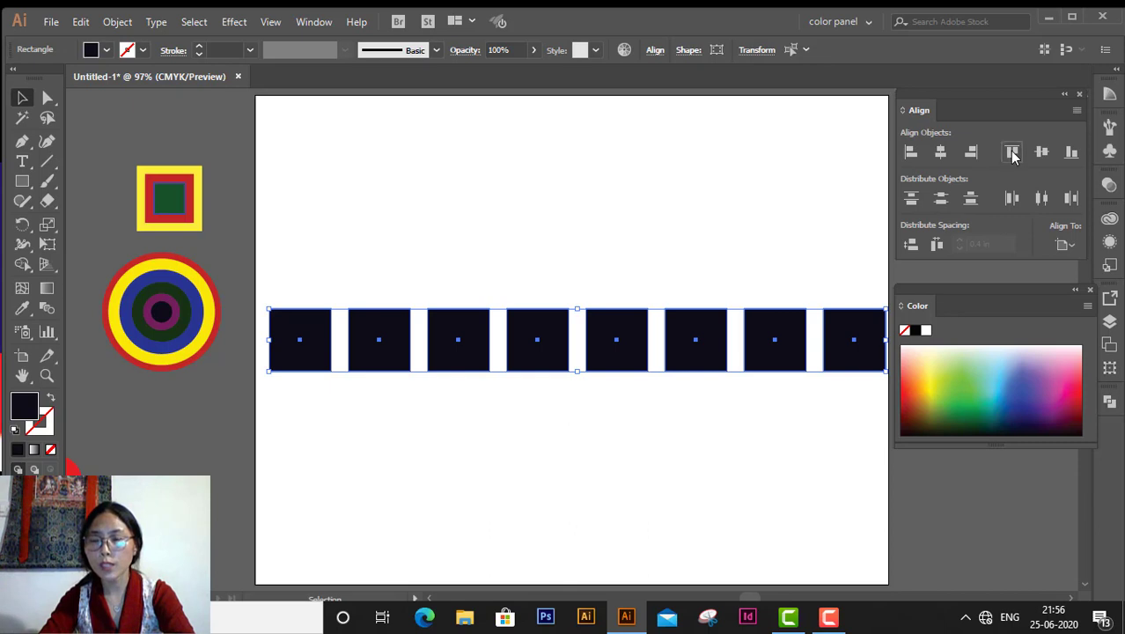
{"action": "left_click", "coordinate": [1013, 156]}
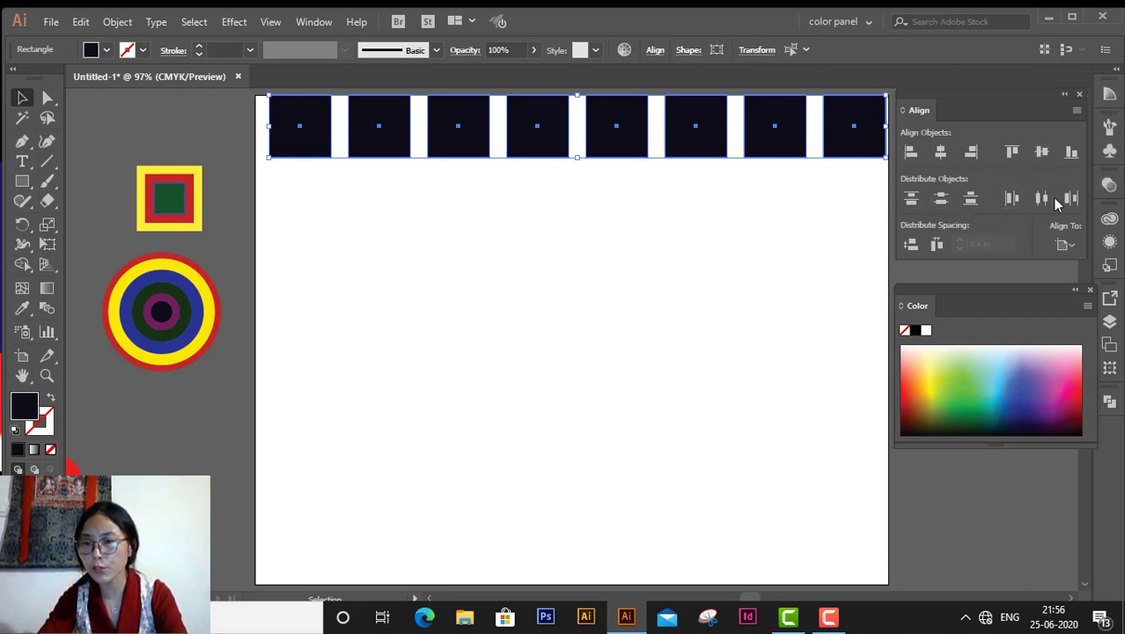
{"action": "left_click", "coordinate": [939, 202]}
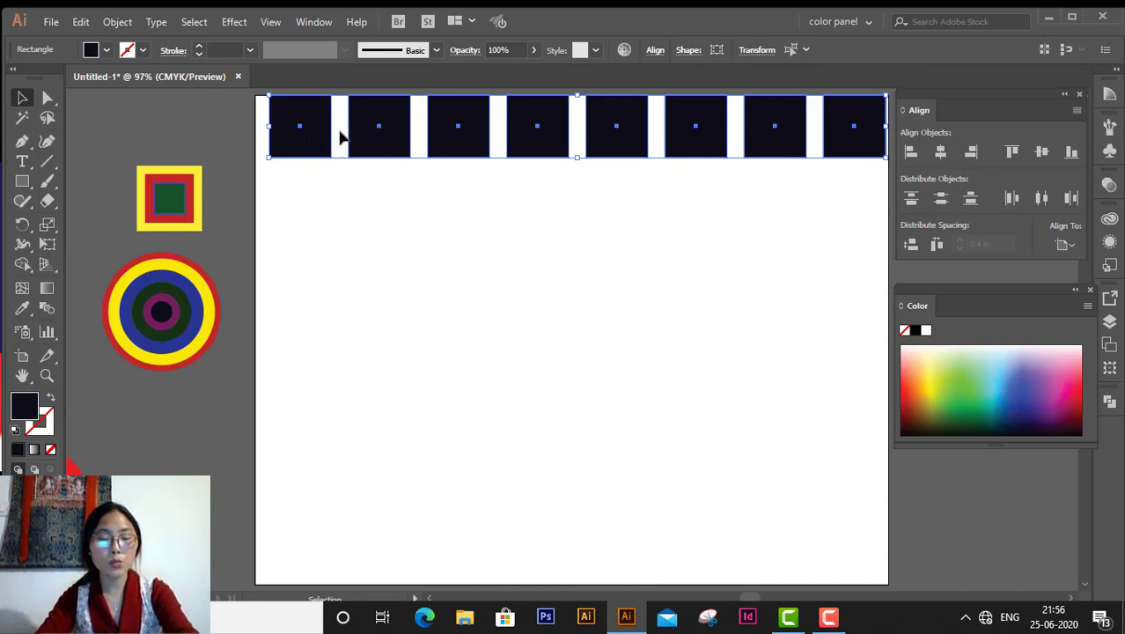
{"action": "left_click", "coordinate": [1041, 199]}
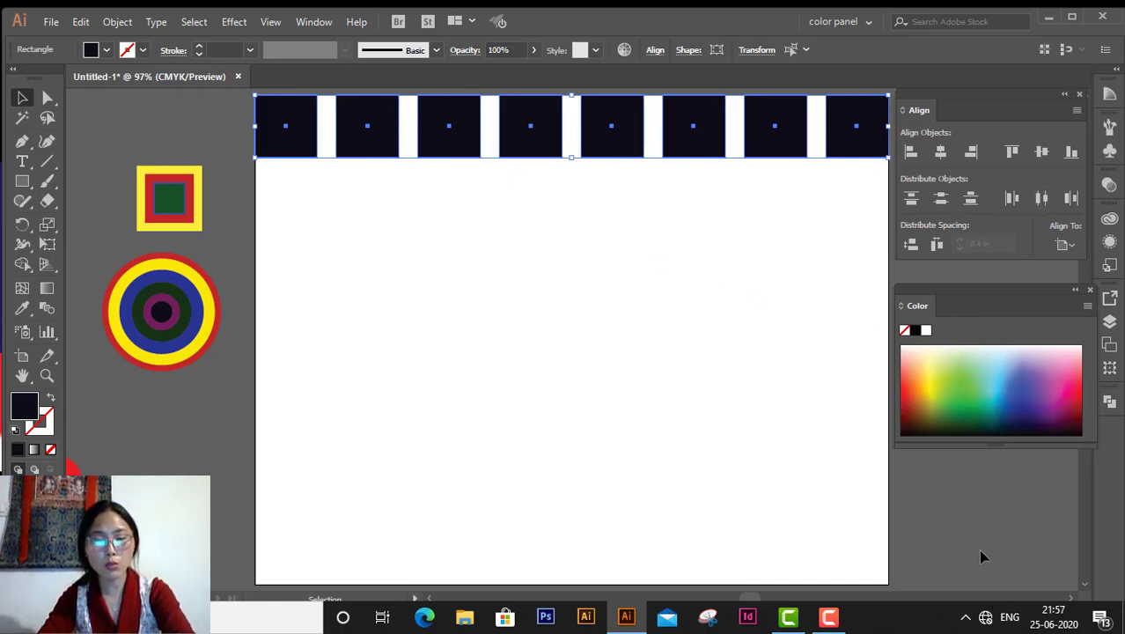
{"action": "key", "text": "a"}
{"action": "key", "text": "v"}
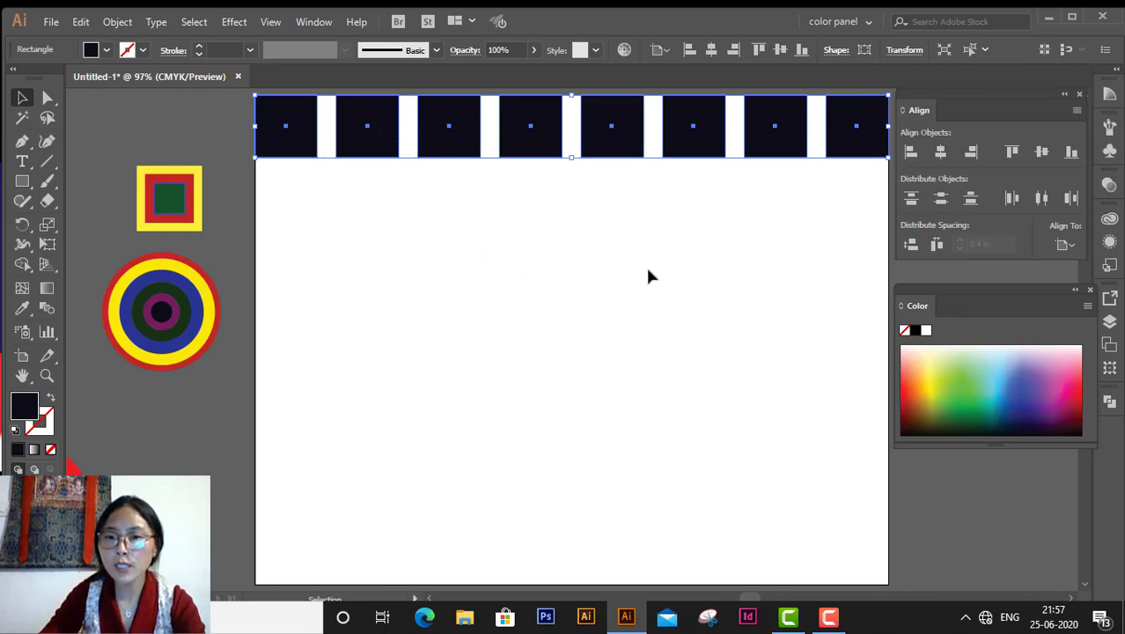
{"action": "left_click", "coordinate": [22, 181]}
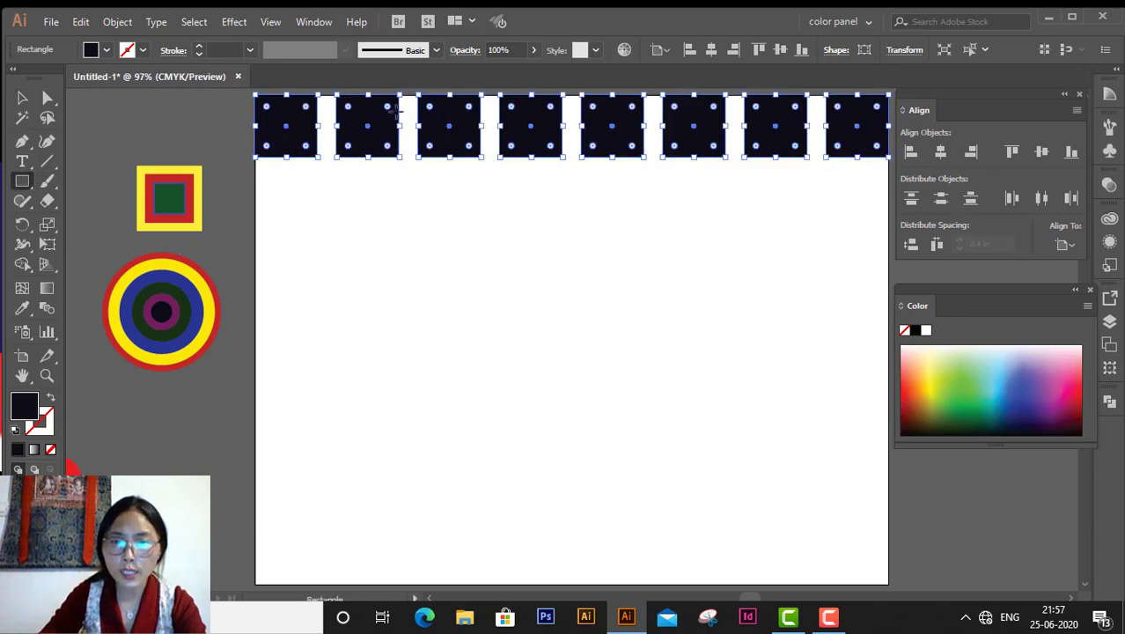
{"action": "left_click_drag", "start_coordinate": [403, 113], "coordinate": [419, 139]}
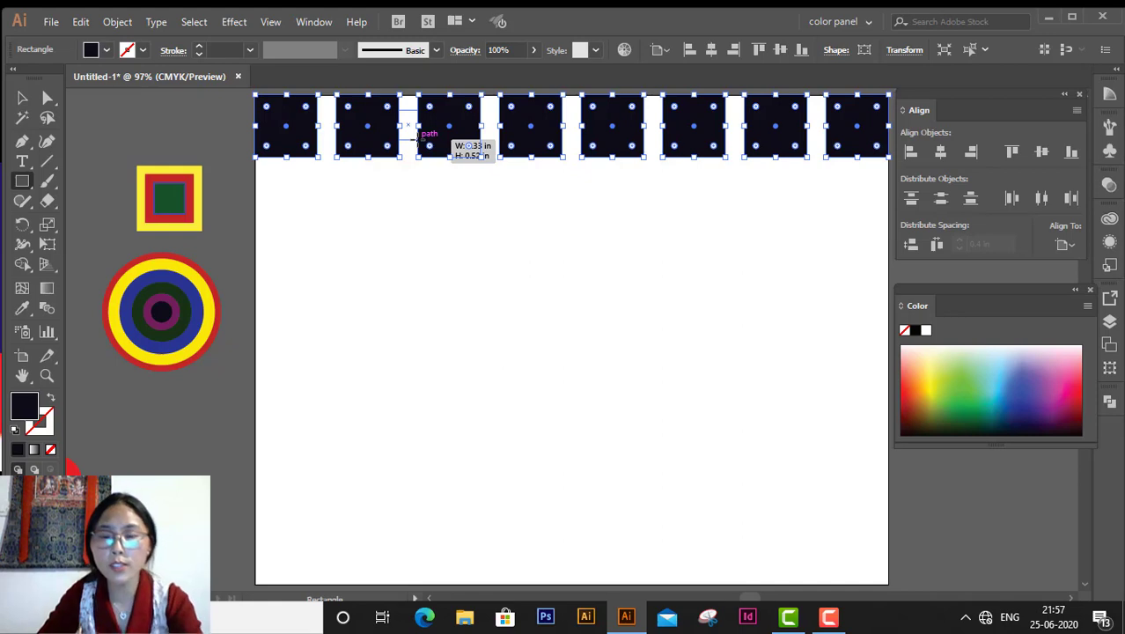
{"action": "left_click_drag", "start_coordinate": [419, 139], "coordinate": [419, 139]}
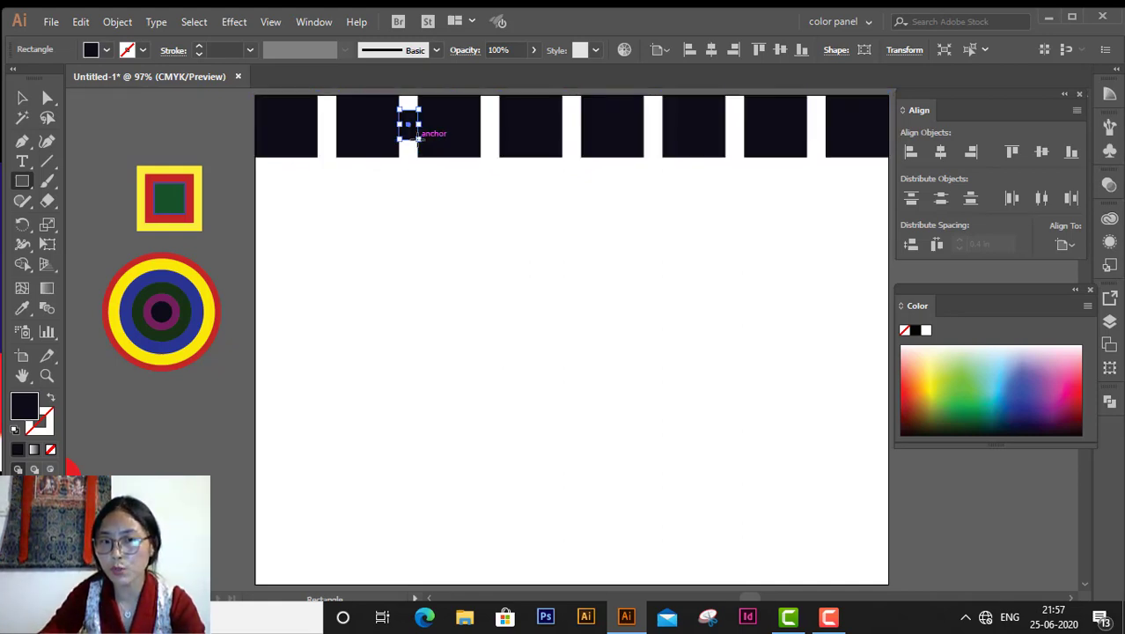
{"action": "key", "text": "Delete"}
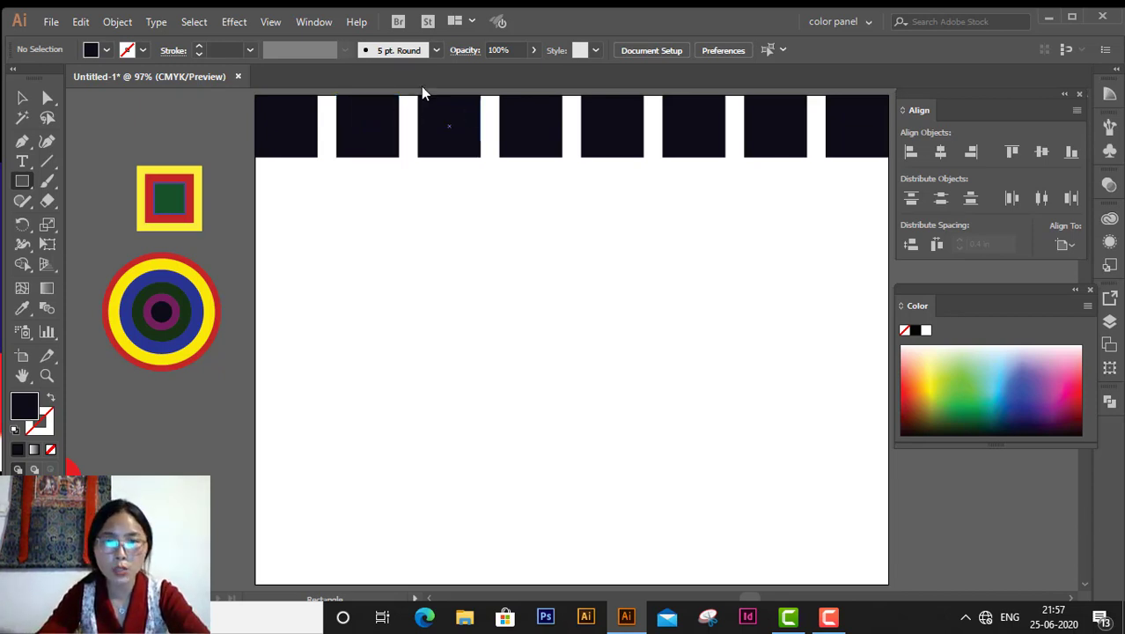
Step: Turn on Snap to Point and cancel the exact-size rectangle dialog
{"action": "left_click", "coordinate": [326, 25]}
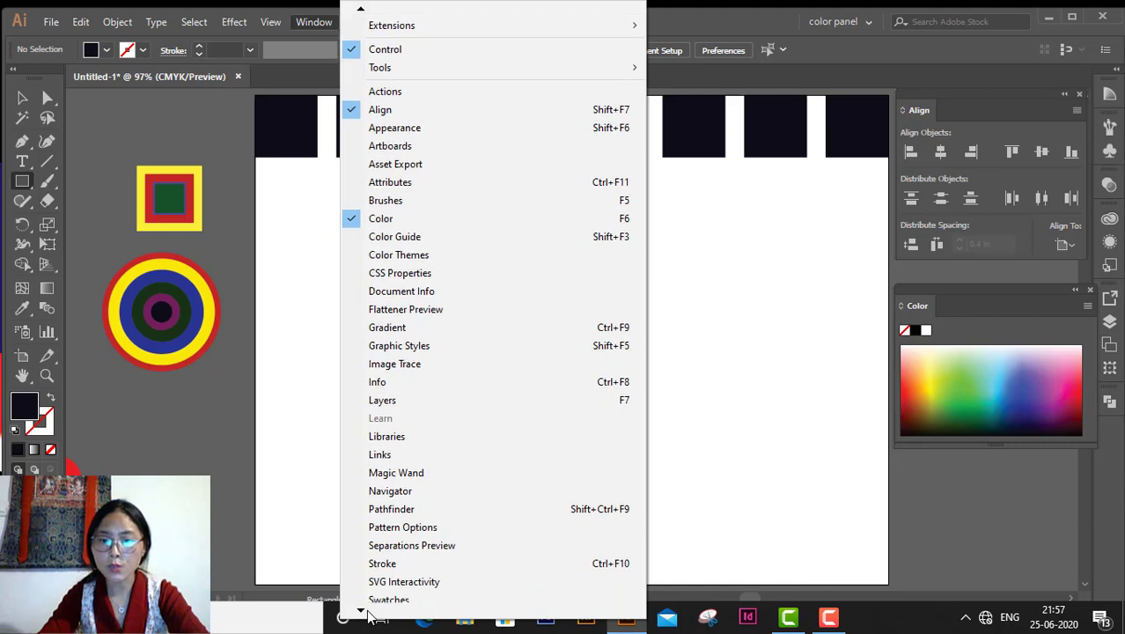
{"action": "mouse_move", "coordinate": [310, 615]}
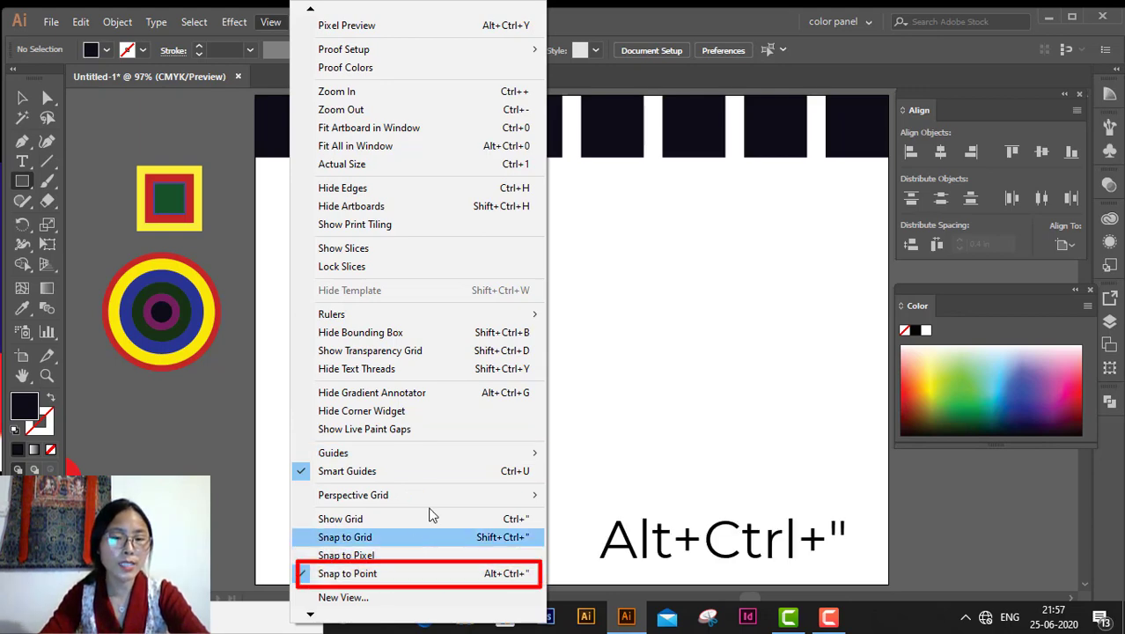
{"action": "key", "text": "ctrl+alt+apostrophe"}
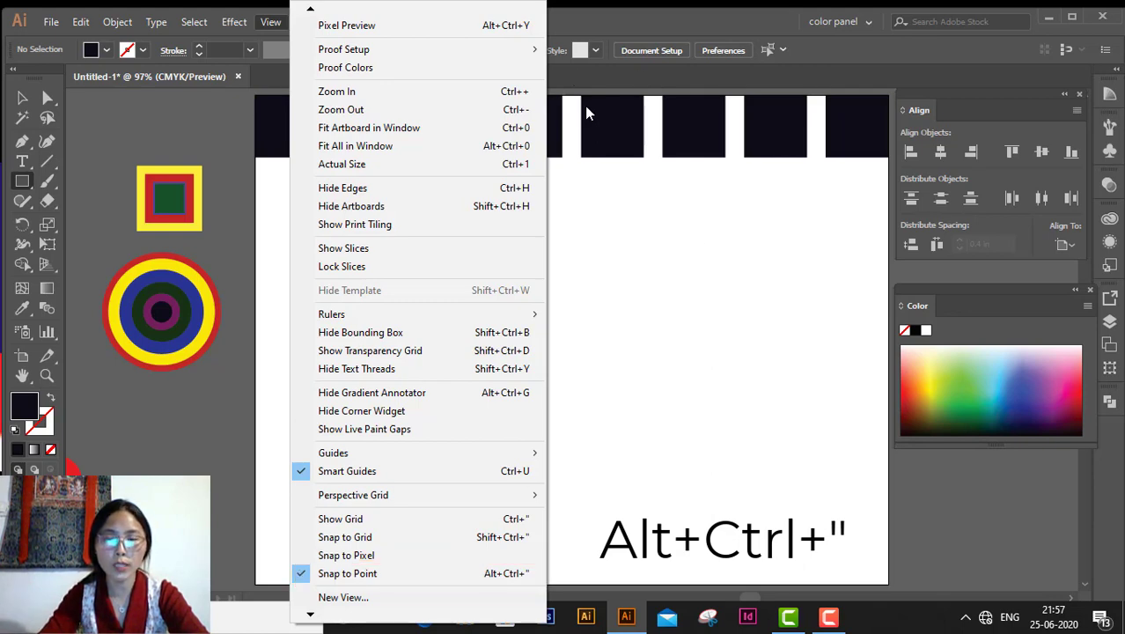
{"action": "left_click", "coordinate": [547, 128]}
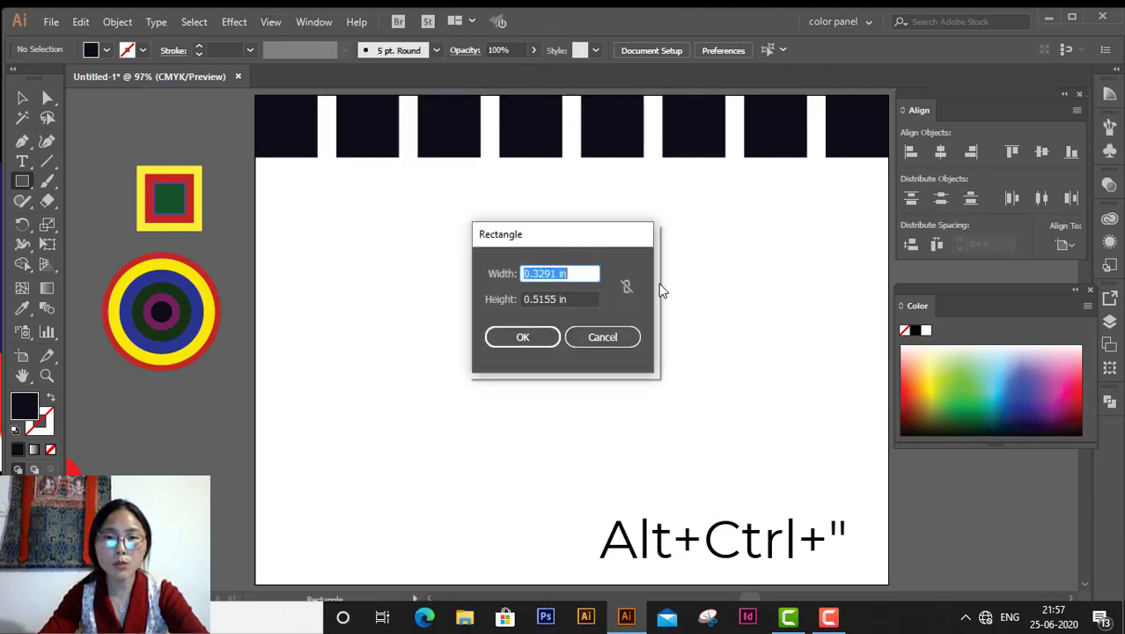
{"action": "left_click", "coordinate": [603, 328]}
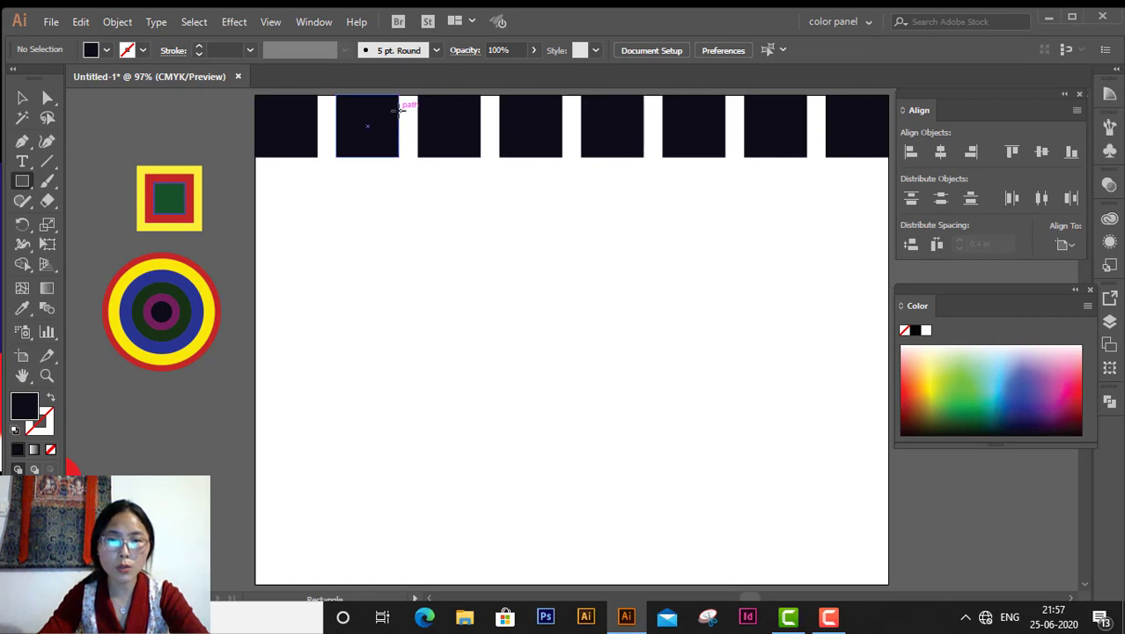
Step: Draw and undo a test rectangle in a white gap, then marquee-select the top row of squares
{"action": "left_click_drag", "start_coordinate": [398, 96], "coordinate": [416, 141]}
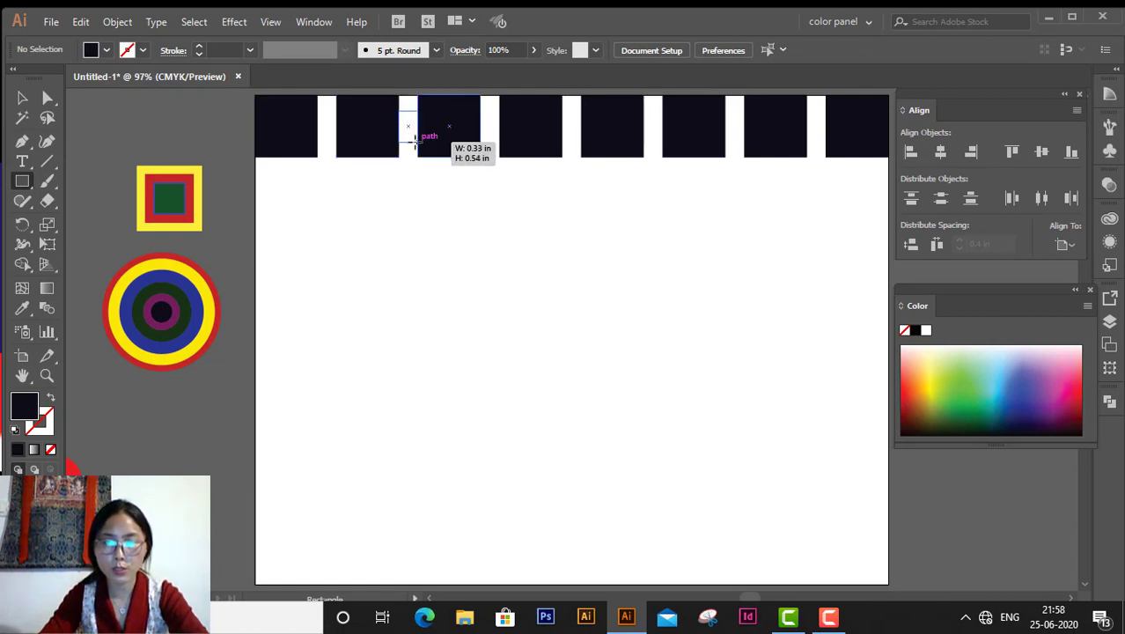
{"action": "left_click_drag", "start_coordinate": [416, 141], "coordinate": [419, 143]}
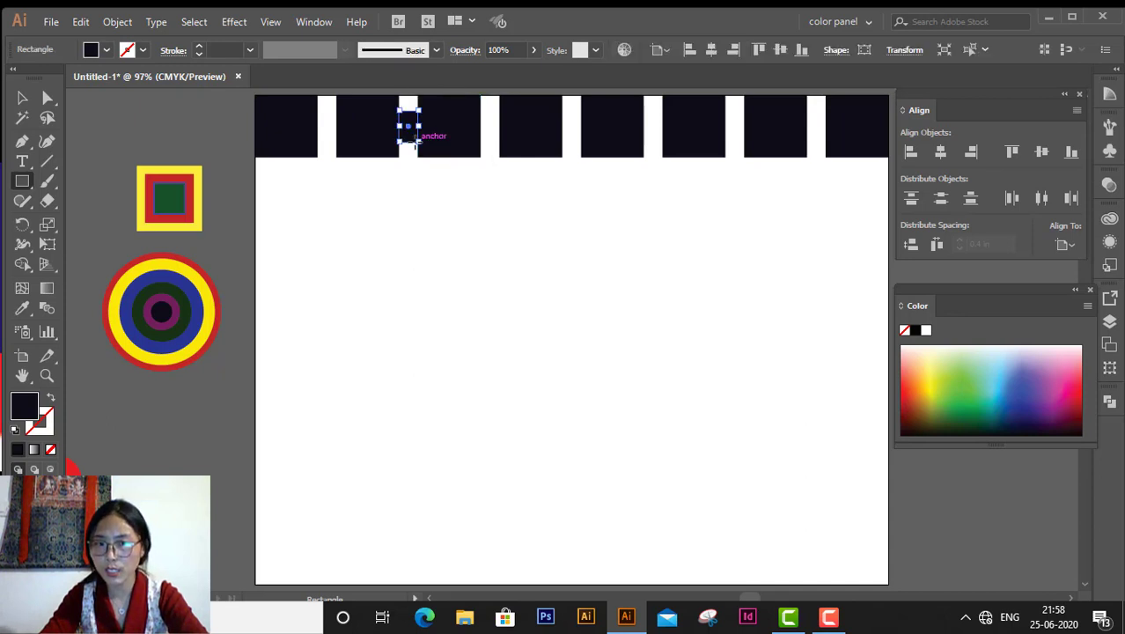
{"action": "key", "text": "ctrl+z"}
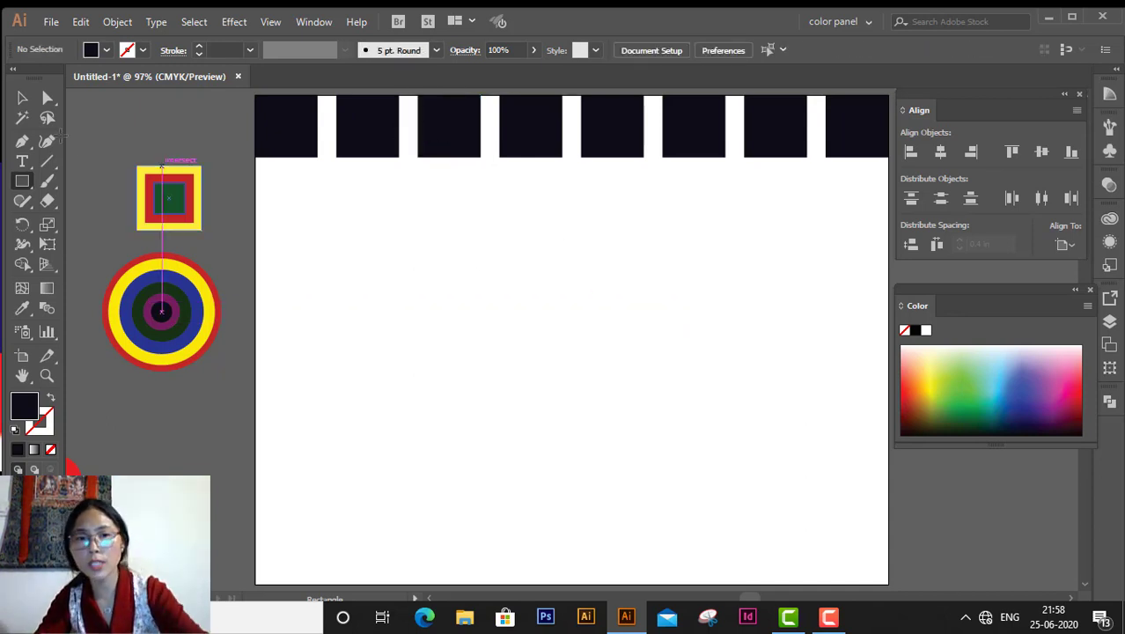
{"action": "left_click", "coordinate": [22, 98]}
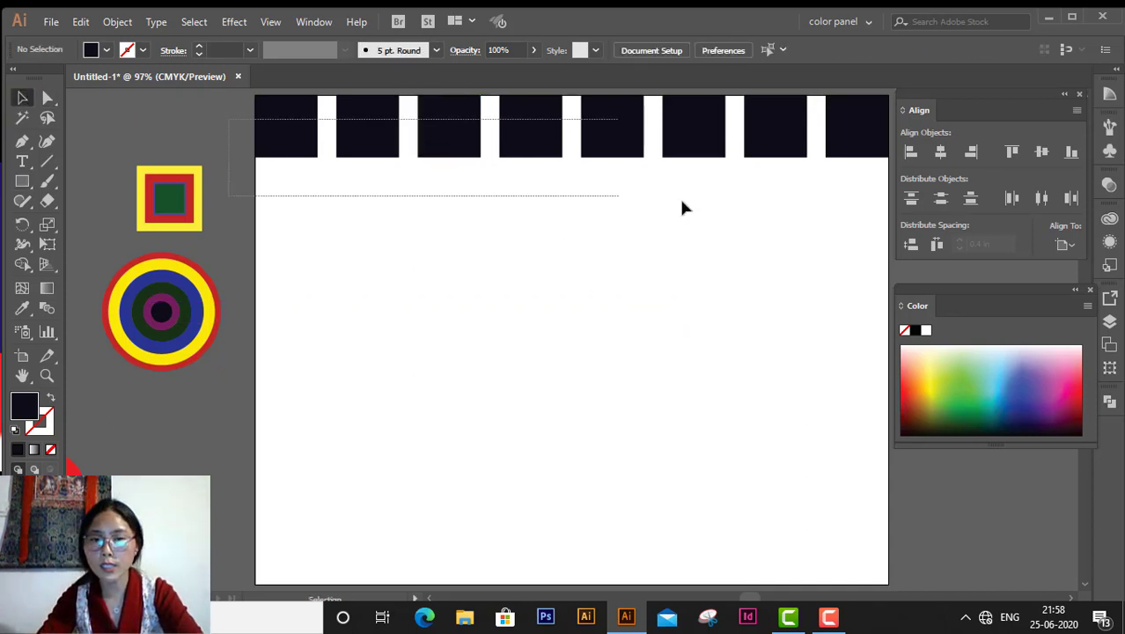
{"action": "left_click_drag", "start_coordinate": [228, 127], "coordinate": [890, 209]}
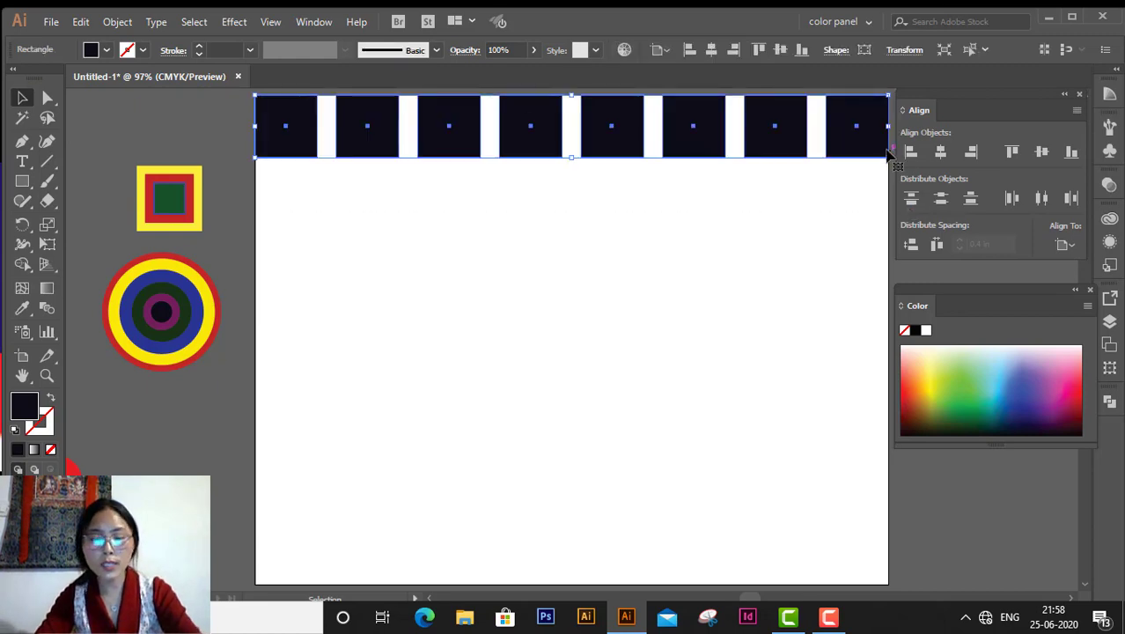
Step: Alt-drag the top row downward, repeat it with Ctrl+D for more rows, then zoom out
{"action": "left_click_drag", "start_coordinate": [854, 139], "coordinate": [852, 213]}
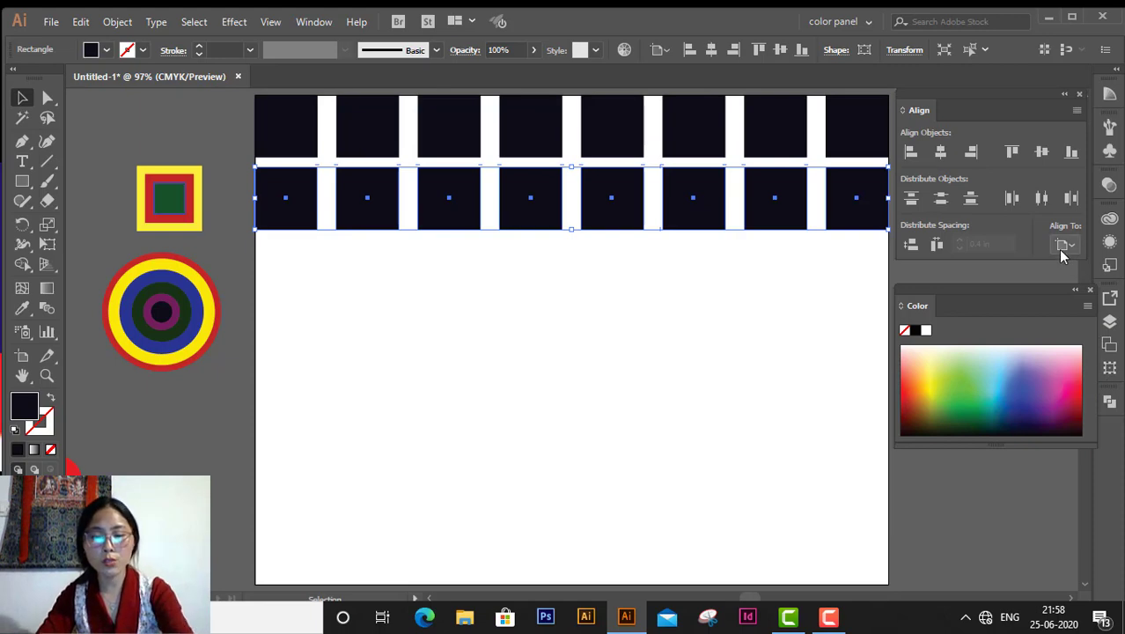
{"action": "key", "text": "ctrl+d"}
{"action": "key", "text": "ctrl+d"}
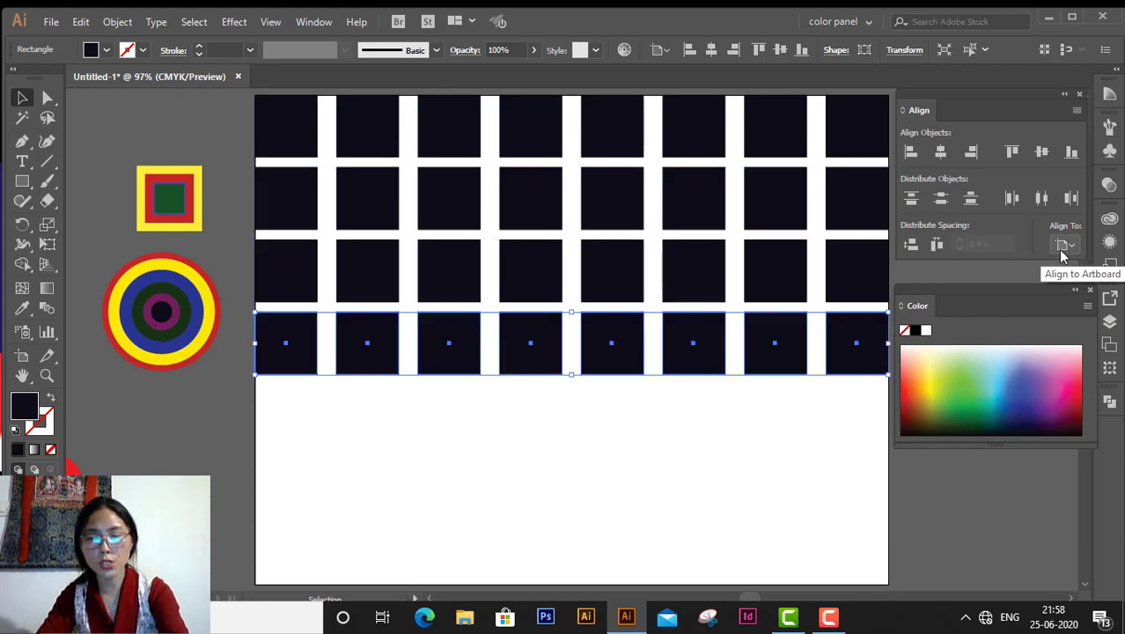
{"action": "key", "text": "ctrl+d"}
{"action": "key", "text": "ctrl+d"}
{"action": "key", "text": "ctrl+d"}
{"action": "key", "text": "ctrl+d"}
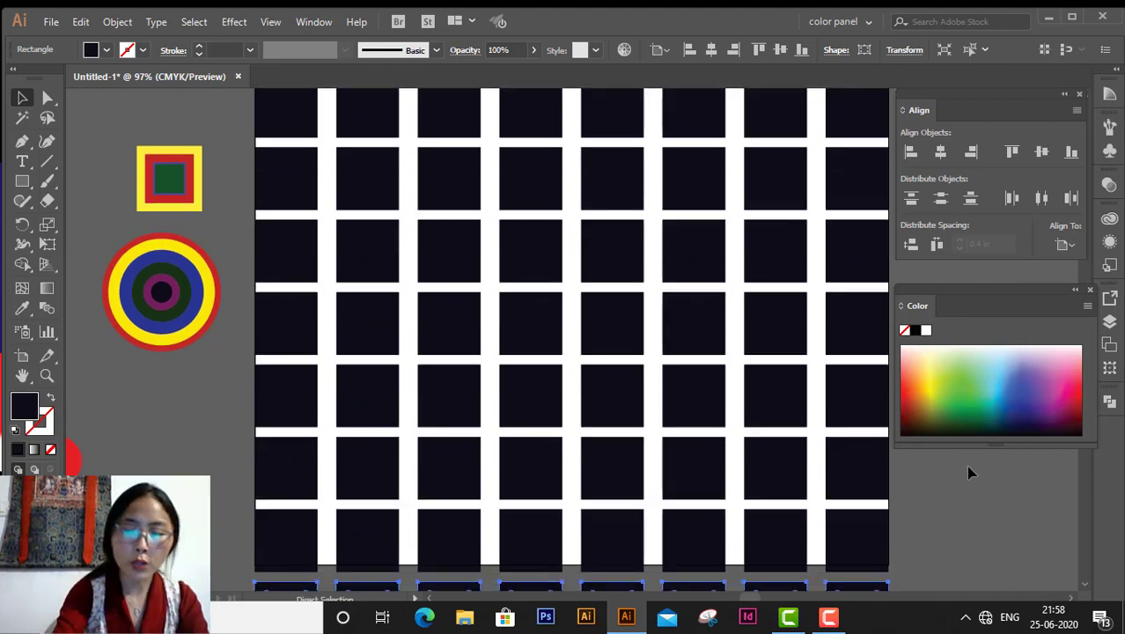
{"action": "key", "text": "ctrl+minus"}
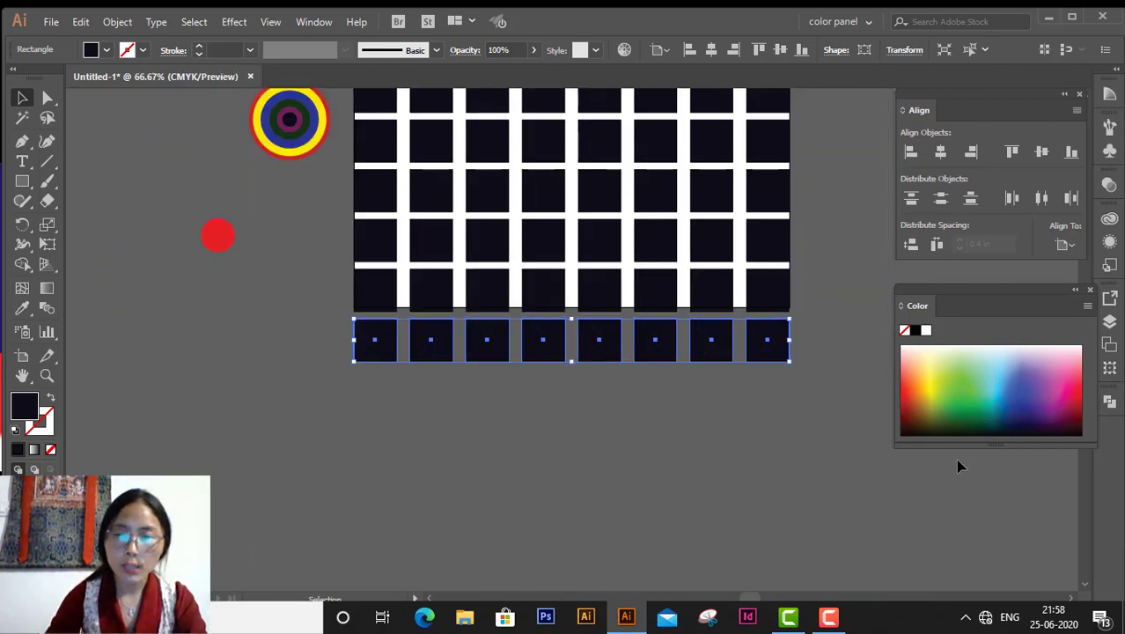
Step: Marquee-select every square in the grid
{"action": "scroll", "coordinate": [775, 427], "scroll_direction": "up", "scroll_amount": 2}
{"action": "scroll", "coordinate": [788, 449], "scroll_direction": "up", "scroll_amount": 3}
{"action": "scroll", "coordinate": [815, 510], "scroll_direction": "up", "scroll_amount": 1}
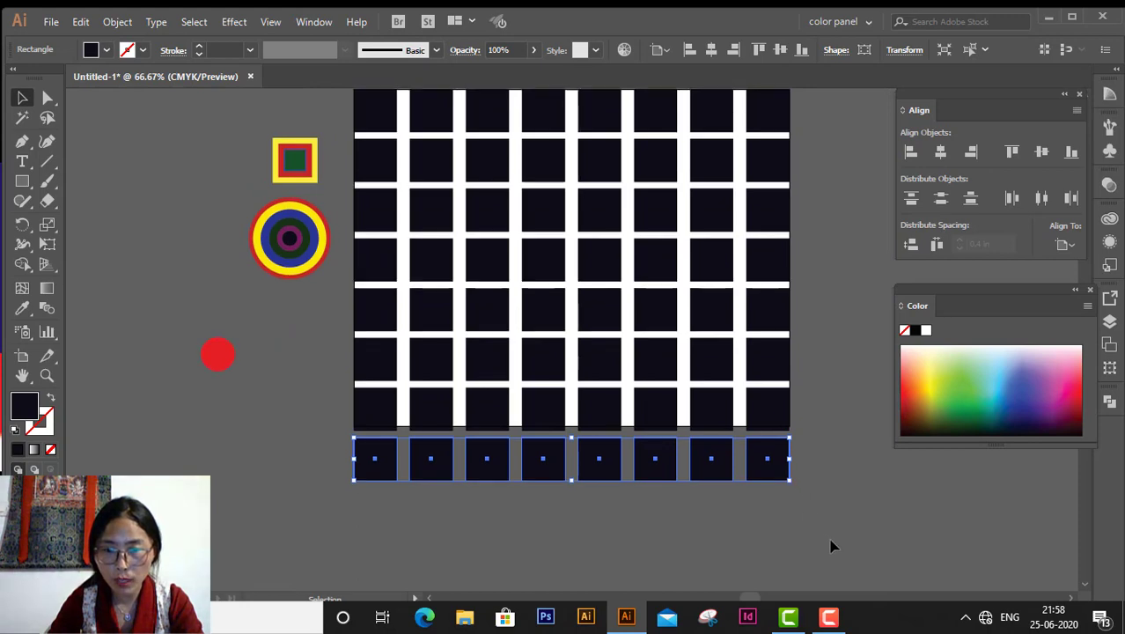
{"action": "scroll", "coordinate": [831, 542], "scroll_direction": "up", "scroll_amount": 1}
{"action": "scroll", "coordinate": [831, 544], "scroll_direction": "up", "scroll_amount": 1}
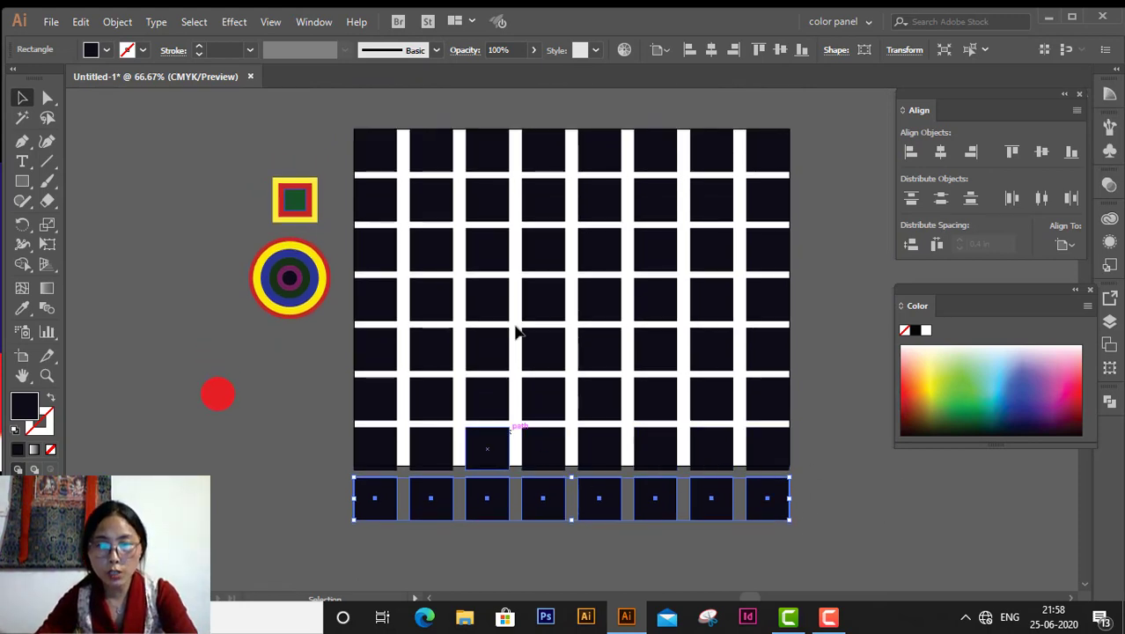
{"action": "mouse_move", "coordinate": [329, 116]}
{"action": "left_mouse_down"}
{"action": "mouse_move", "coordinate": [725, 211]}
{"action": "mouse_move", "coordinate": [683, 100]}
{"action": "left_mouse_up"}
{"action": "mouse_move", "coordinate": [197, 212]}
{"action": "left_mouse_down"}
{"action": "mouse_move", "coordinate": [360, 320]}
{"action": "mouse_move", "coordinate": [338, 340]}
{"action": "mouse_move", "coordinate": [227, 304]}
{"action": "left_mouse_up"}
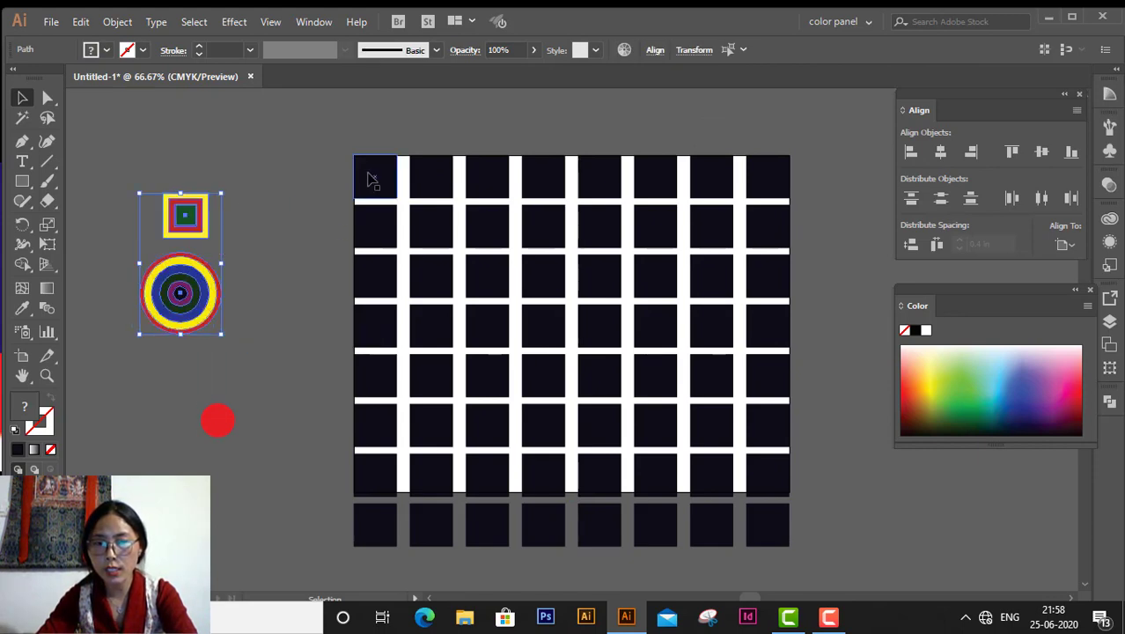
{"action": "mouse_move", "coordinate": [329, 140]}
{"action": "left_mouse_down"}
{"action": "mouse_move", "coordinate": [755, 525]}
{"action": "mouse_move", "coordinate": [784, 528]}
{"action": "left_mouse_up"}
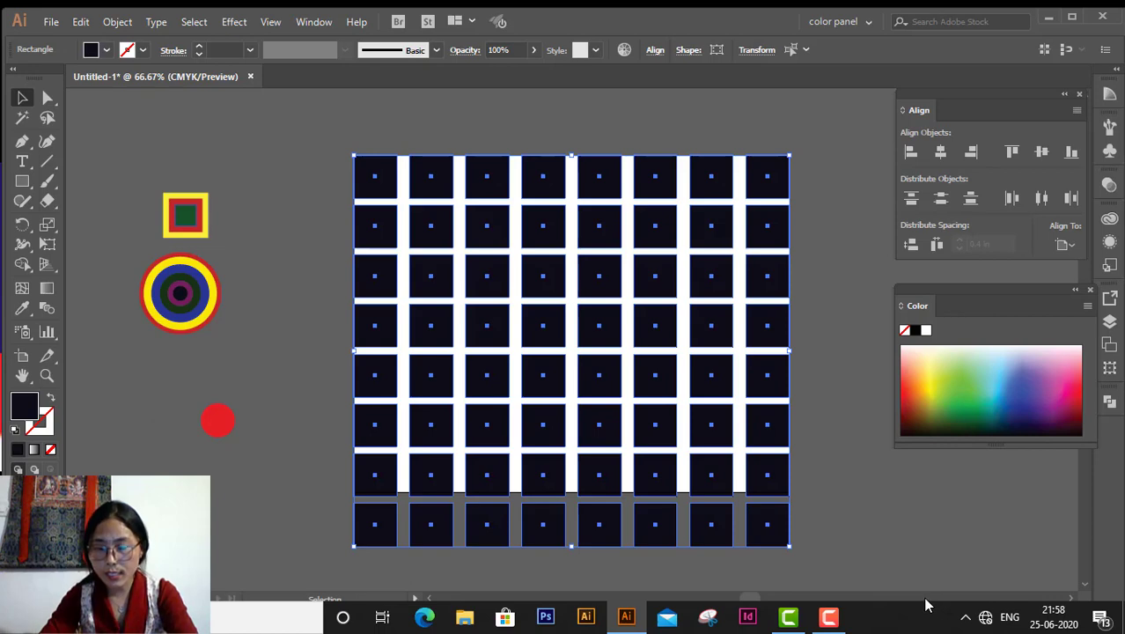
{"action": "scroll", "coordinate": [837, 526], "scroll_direction": "down", "scroll_amount": 1}
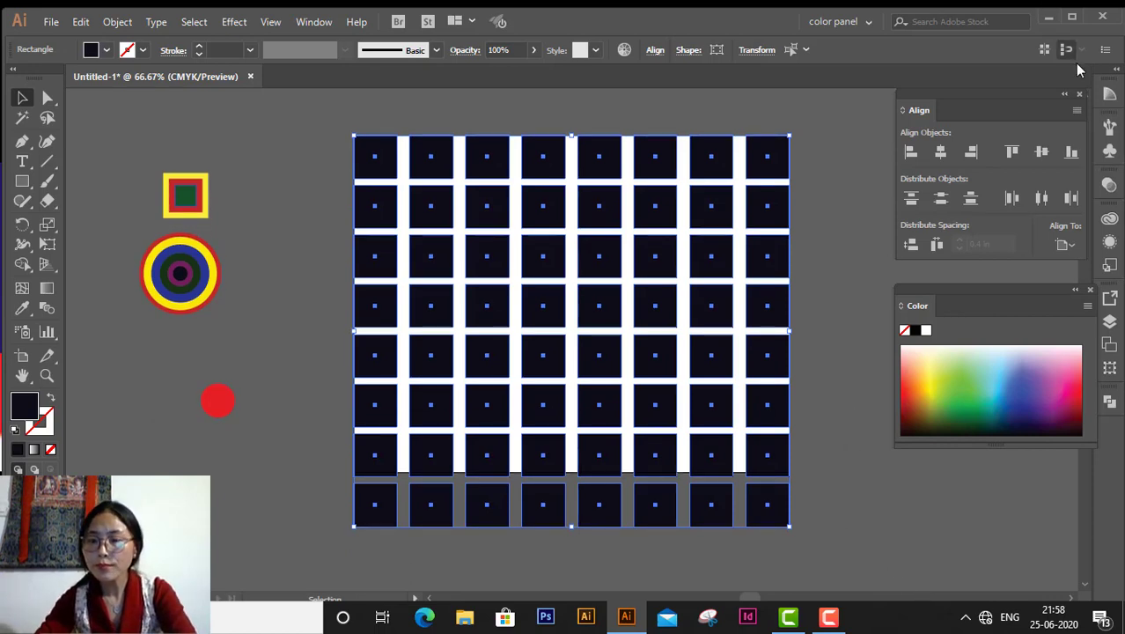
Step: Set Align To to Key Object with a distribute spacing of 0.33 in
{"action": "left_click", "coordinate": [1076, 244]}
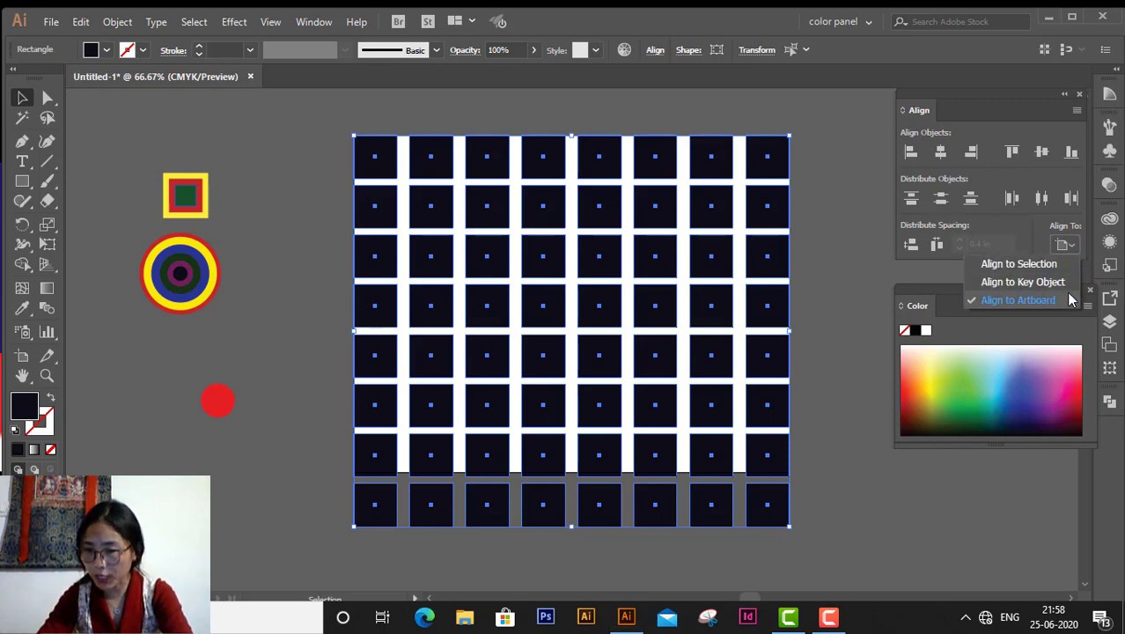
{"action": "left_click", "coordinate": [1068, 283]}
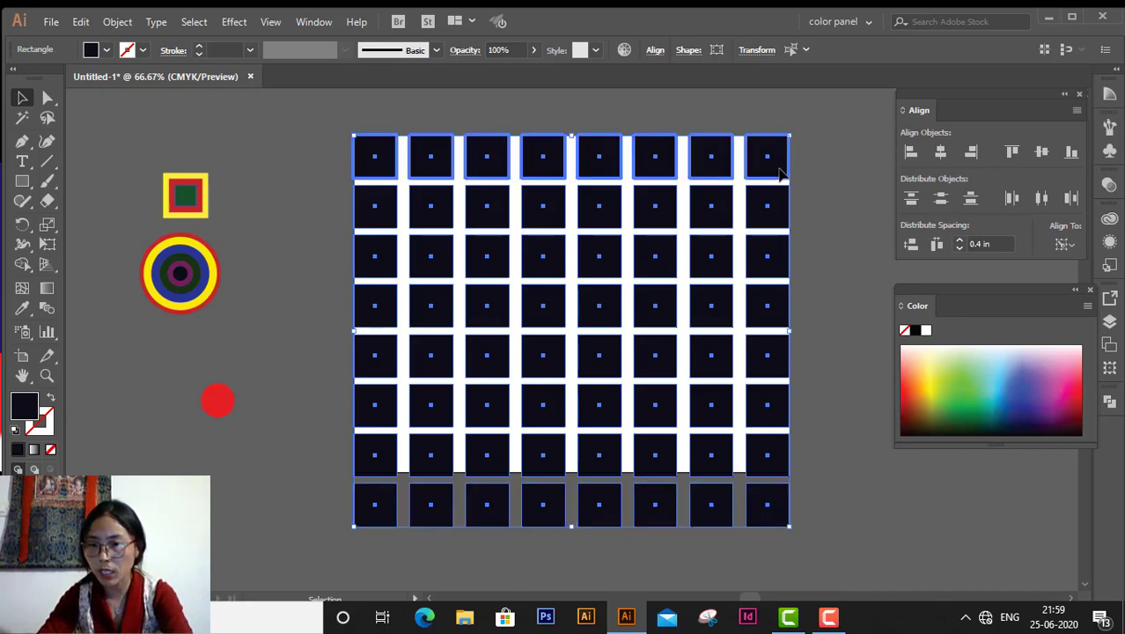
{"action": "left_click", "coordinate": [981, 243]}
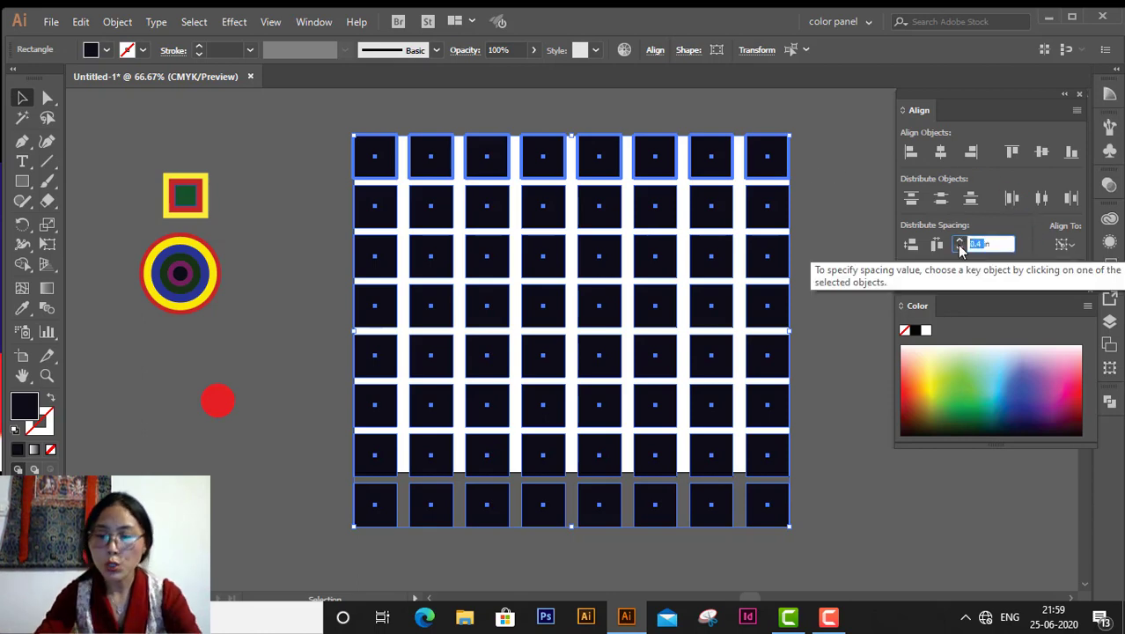
{"action": "type", "text": "0."}
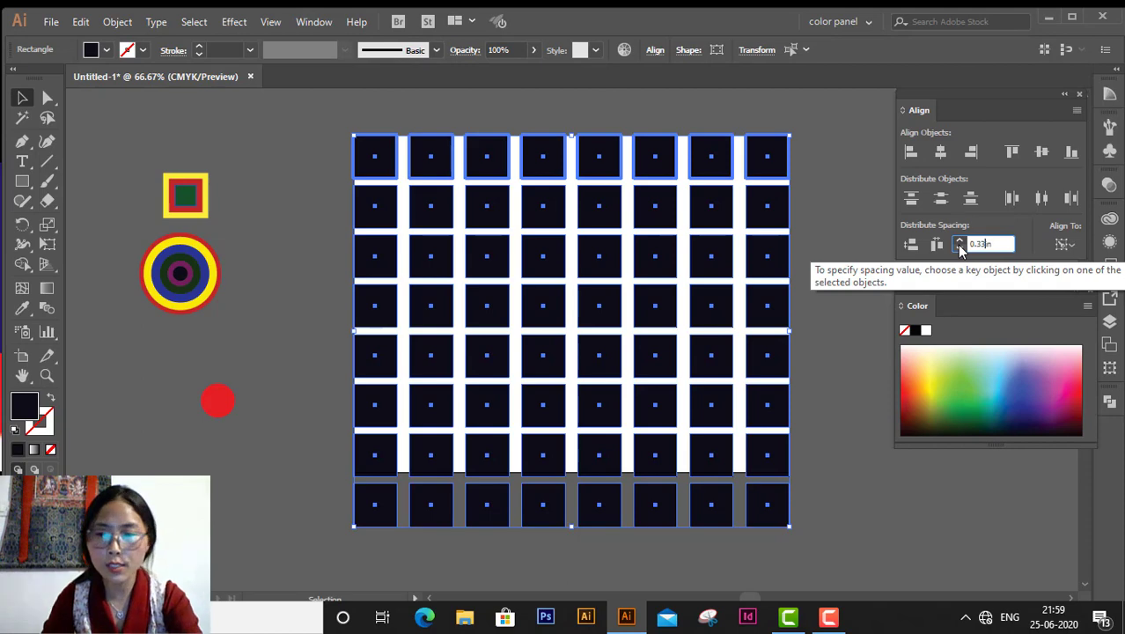
{"action": "type", "text": "33"}
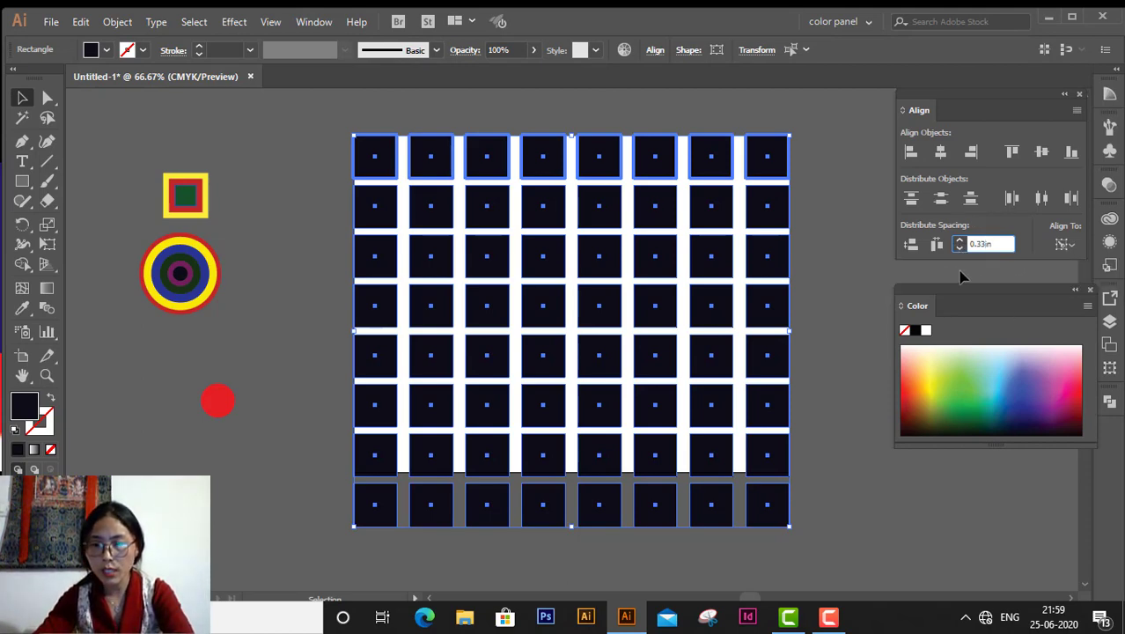
{"action": "key", "text": "Return"}
Step: Reselect the grid with the top row as key object, try horizontal spacing, then undo it
{"action": "key", "text": "ctrl+shift+a"}
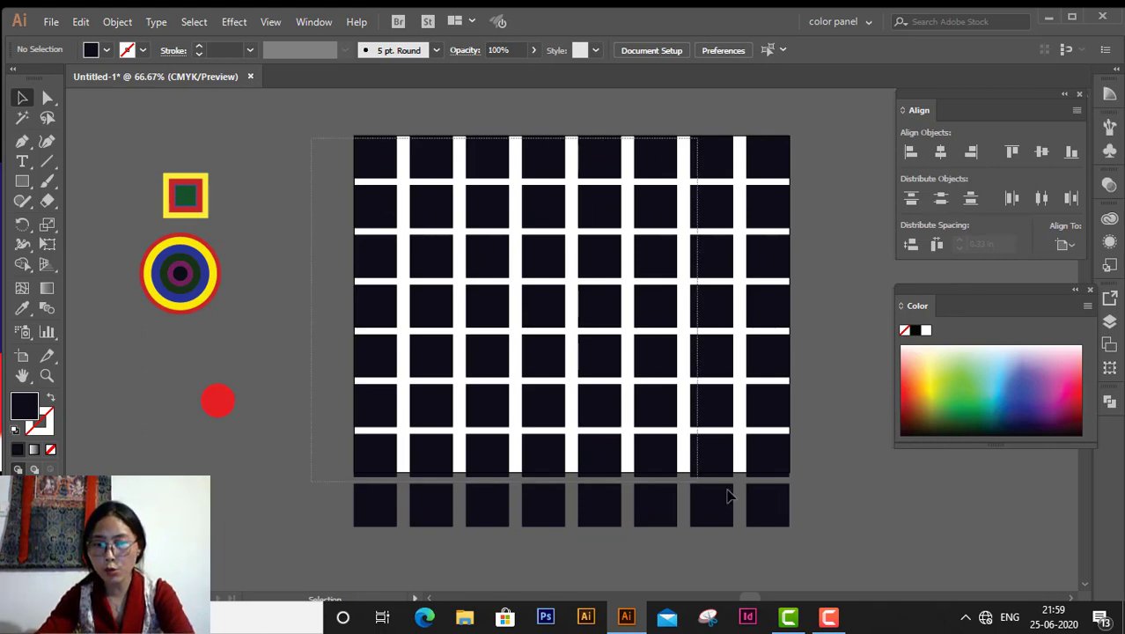
{"action": "left_click_drag", "start_coordinate": [309, 144], "coordinate": [799, 519]}
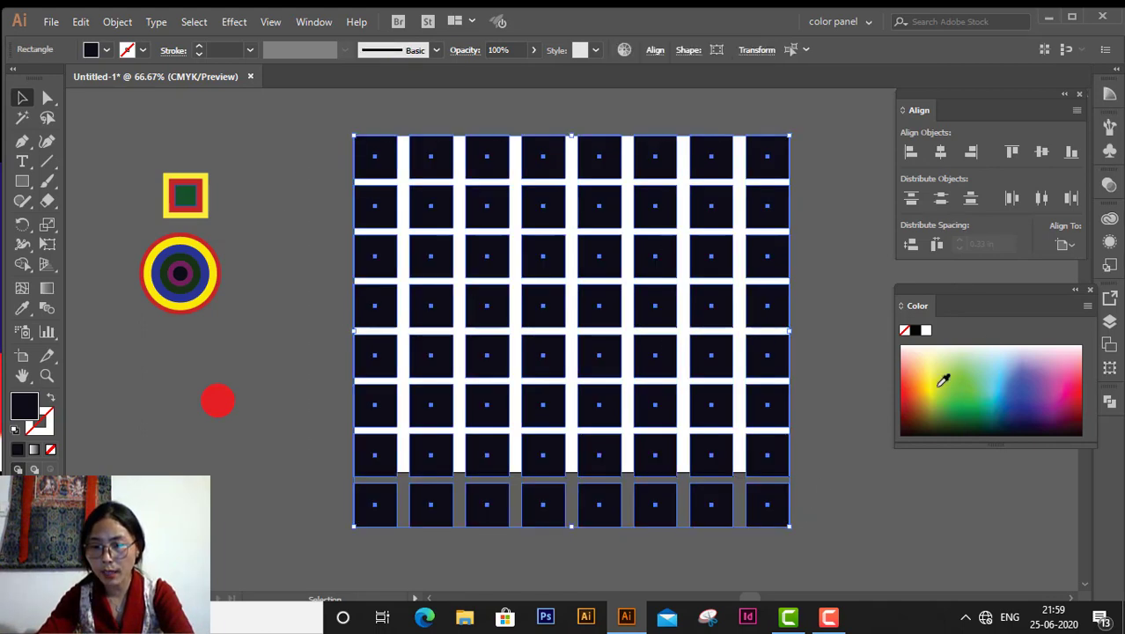
{"action": "left_click", "coordinate": [1066, 245]}
{"action": "left_click", "coordinate": [1053, 282]}
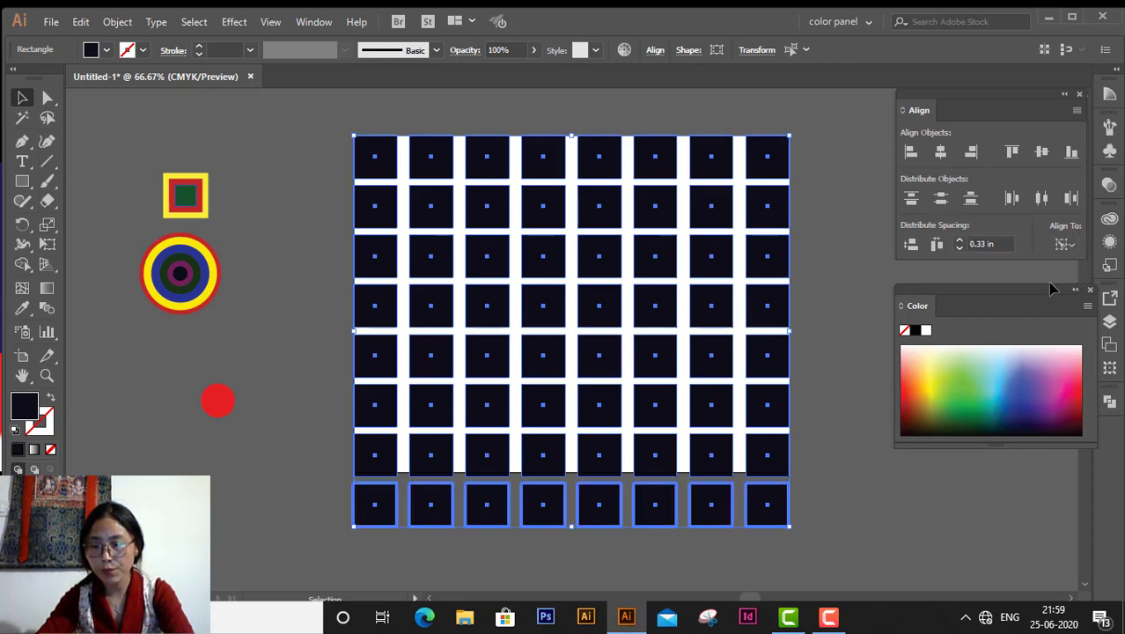
{"action": "left_click", "coordinate": [772, 163]}
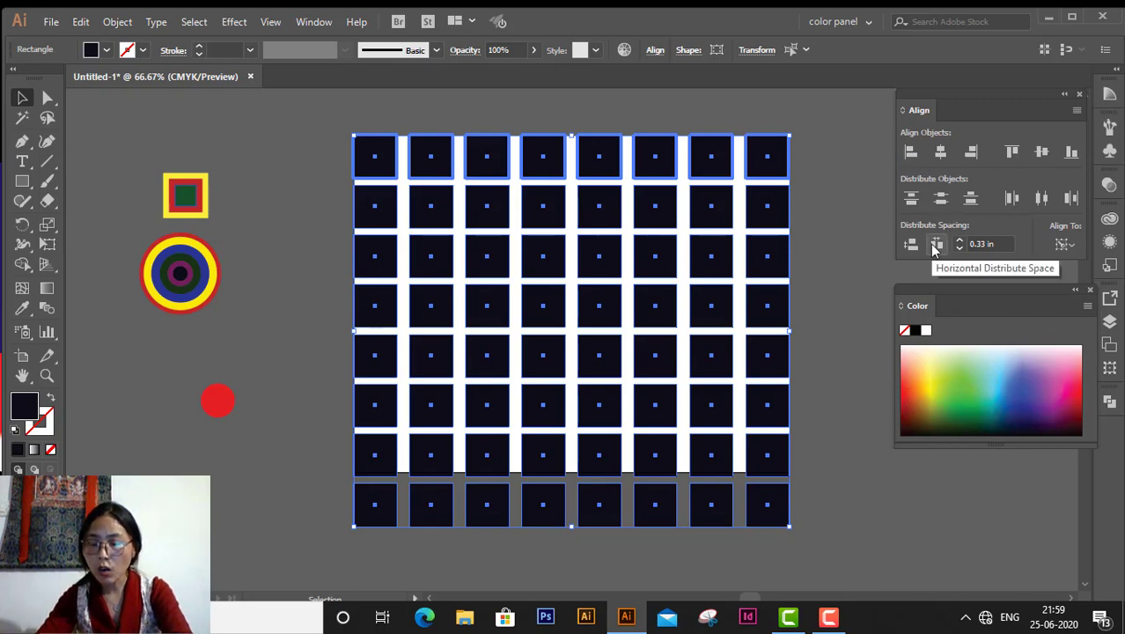
{"action": "left_click", "coordinate": [936, 247]}
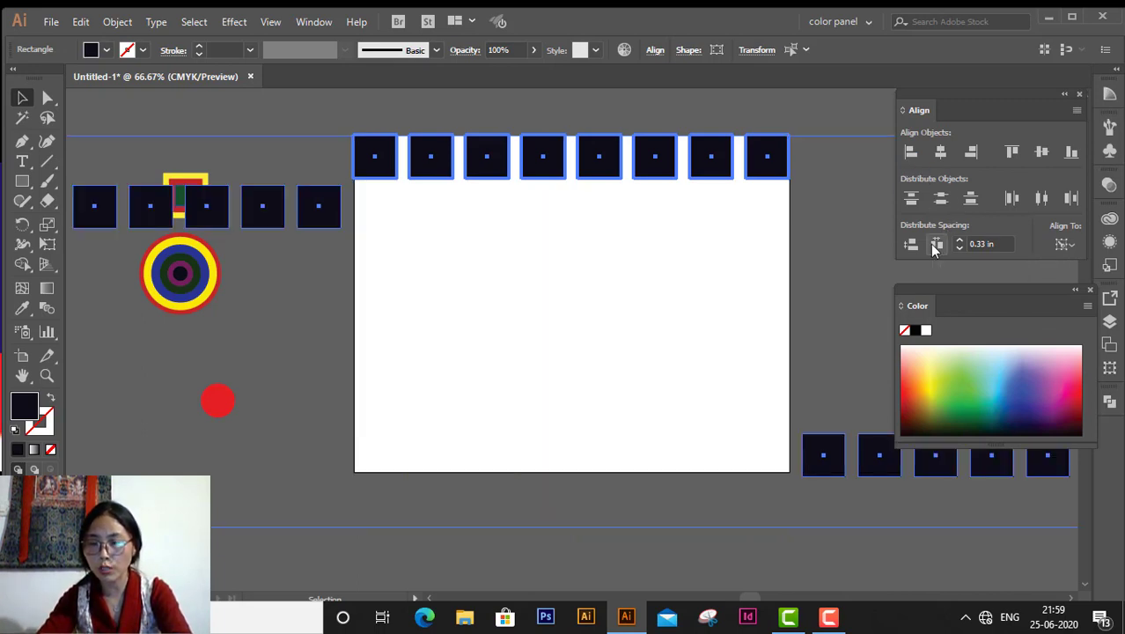
{"action": "key", "text": "ctrl+z"}
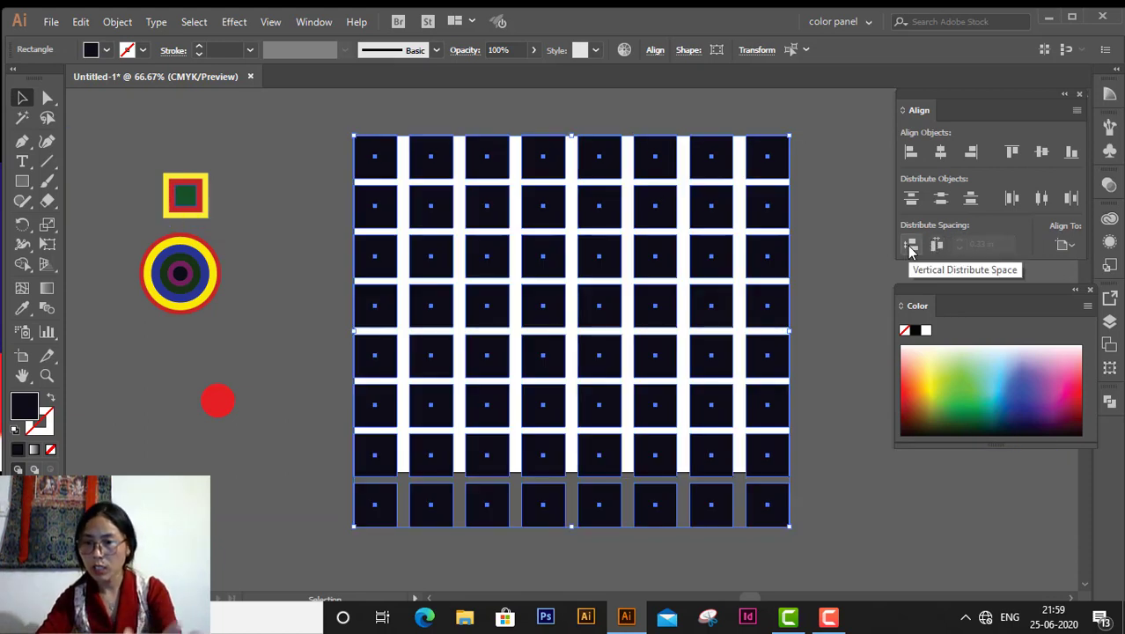
Step: Apply vertical distribute spacing to the rows, then reselect the whole grid of squares
{"action": "left_click", "coordinate": [910, 247]}
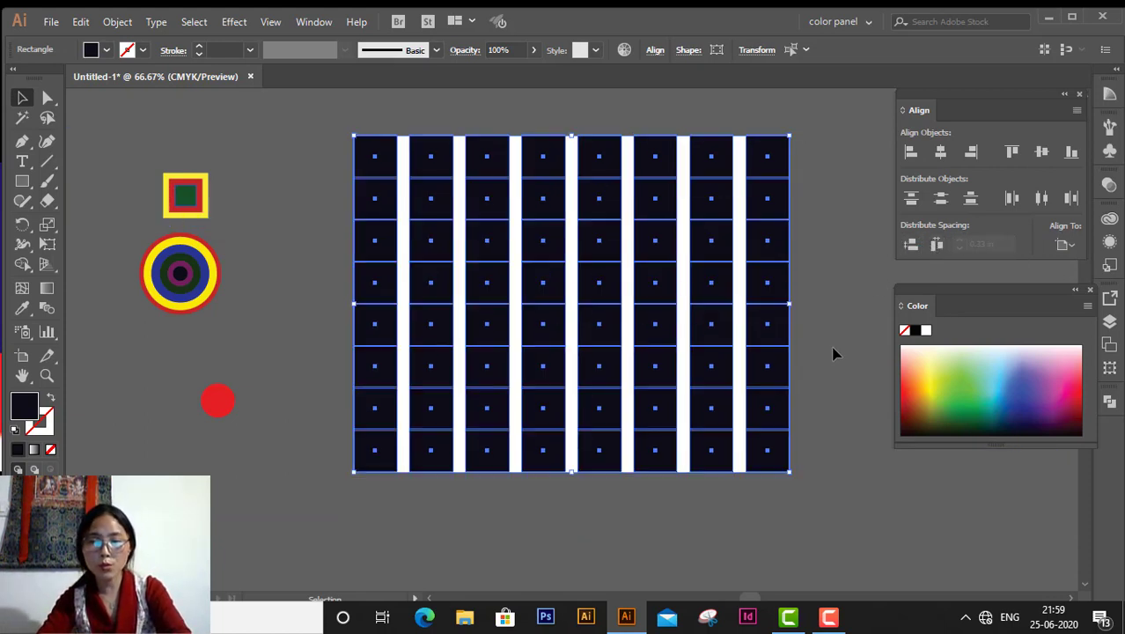
{"action": "left_click", "coordinate": [857, 515]}
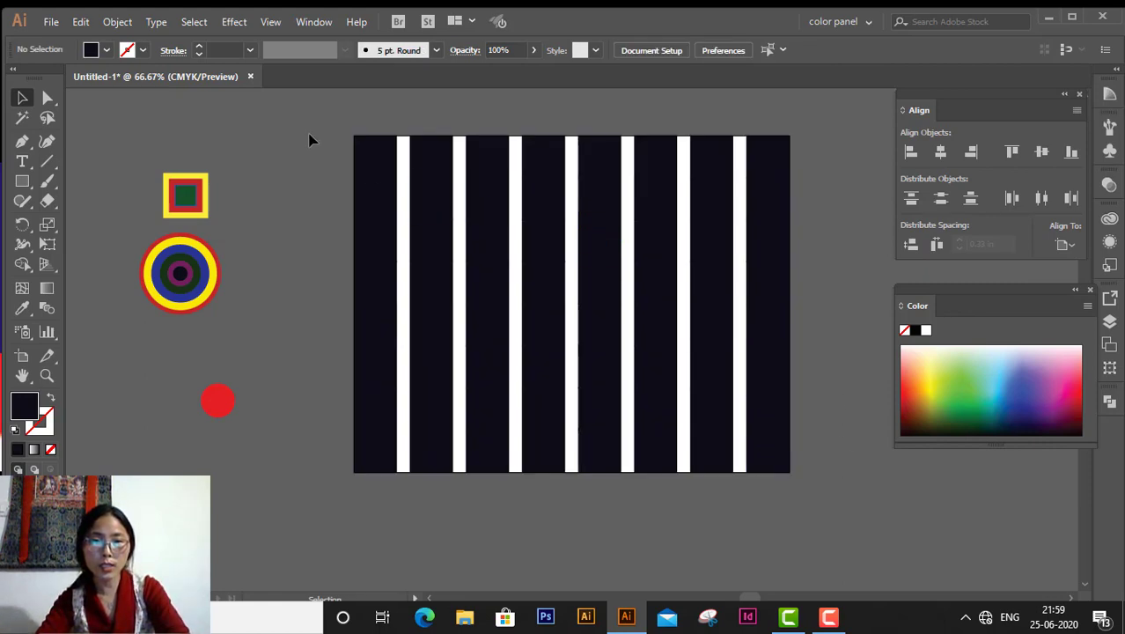
{"action": "key", "text": "ctrl+a"}
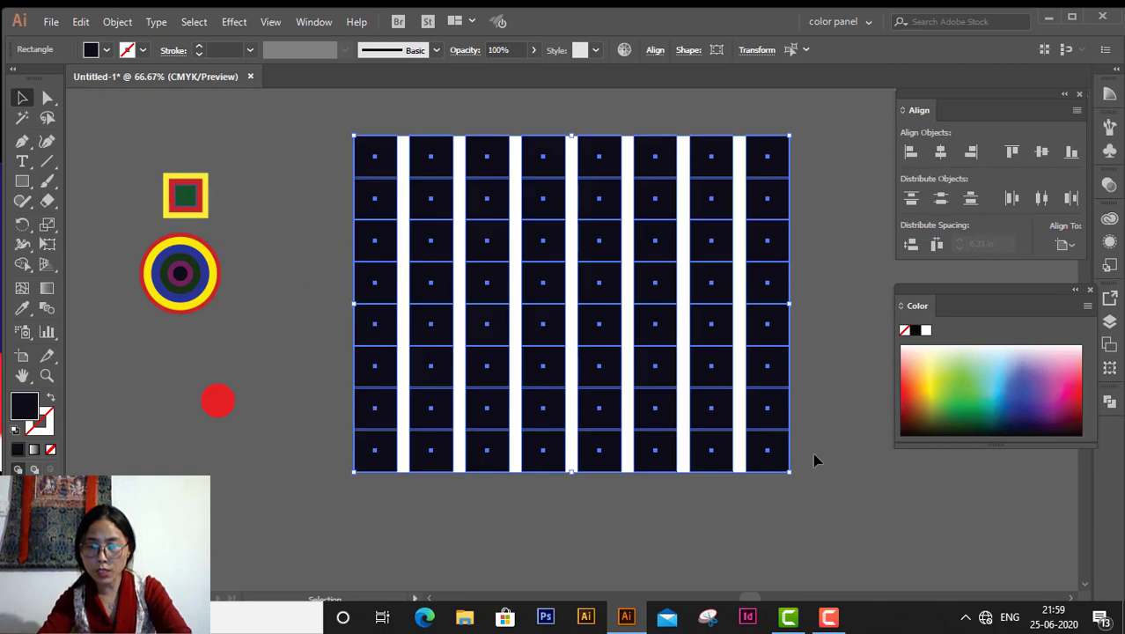
{"action": "left_click", "coordinate": [820, 443]}
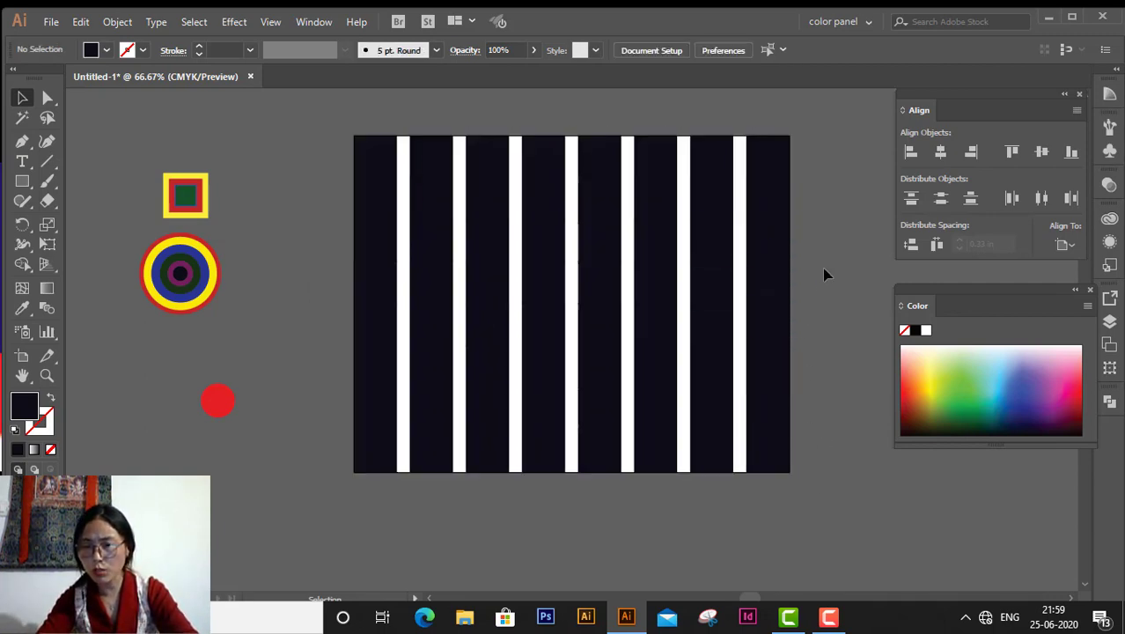
{"action": "left_click", "coordinate": [383, 158]}
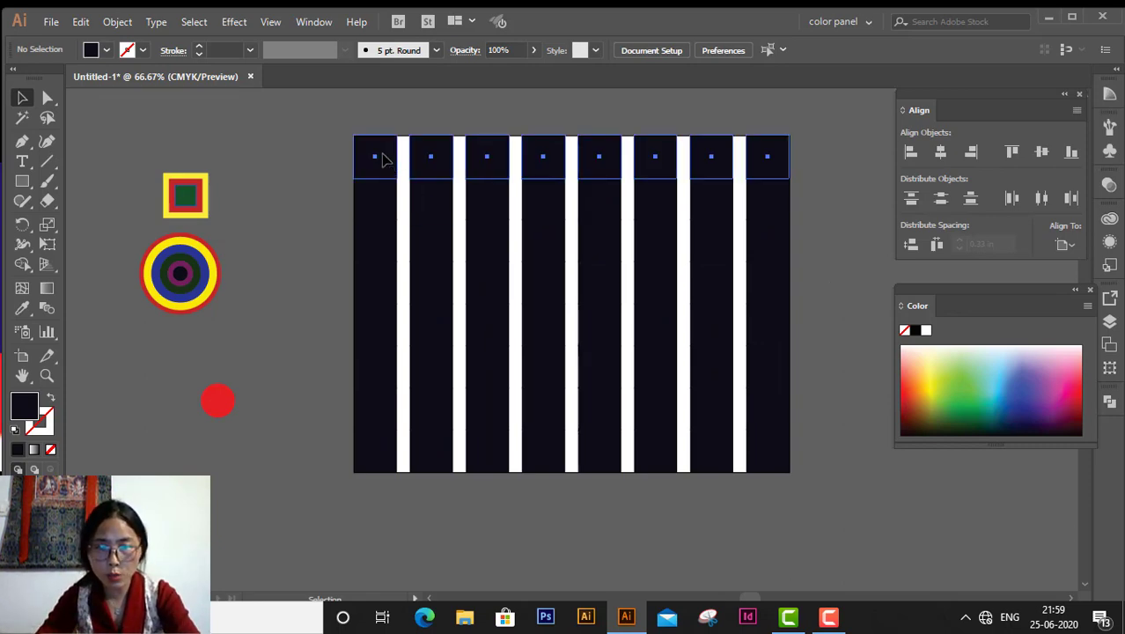
{"action": "left_click_drag", "start_coordinate": [341, 151], "coordinate": [794, 490]}
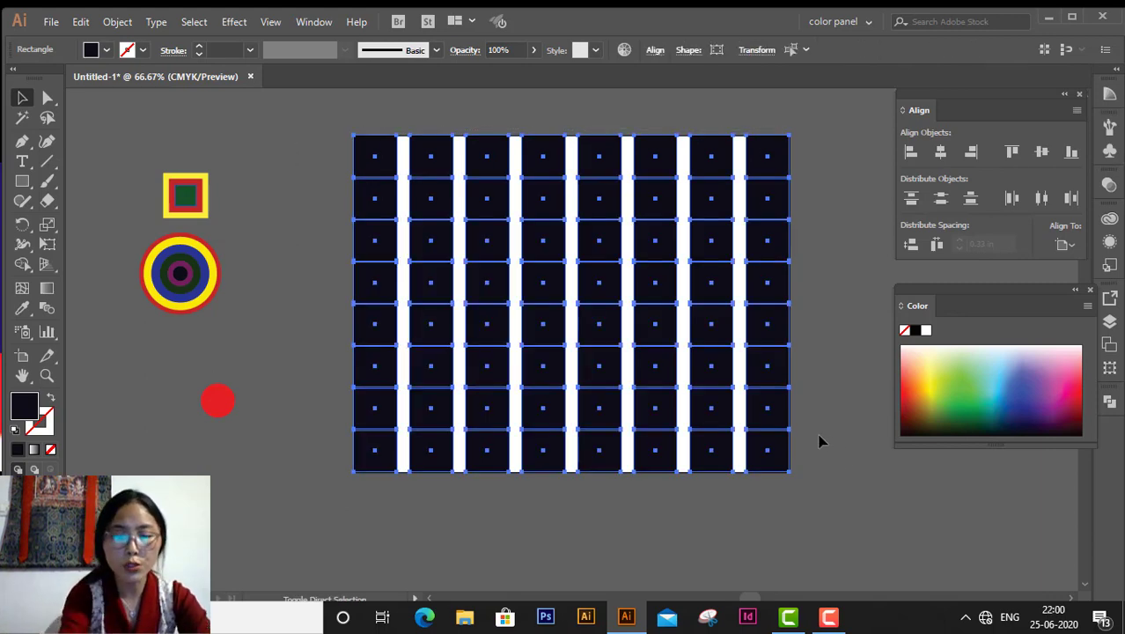
Step: Select the eight squares running diagonally from the top-left to the bottom-right corner
{"action": "left_click", "coordinate": [854, 287]}
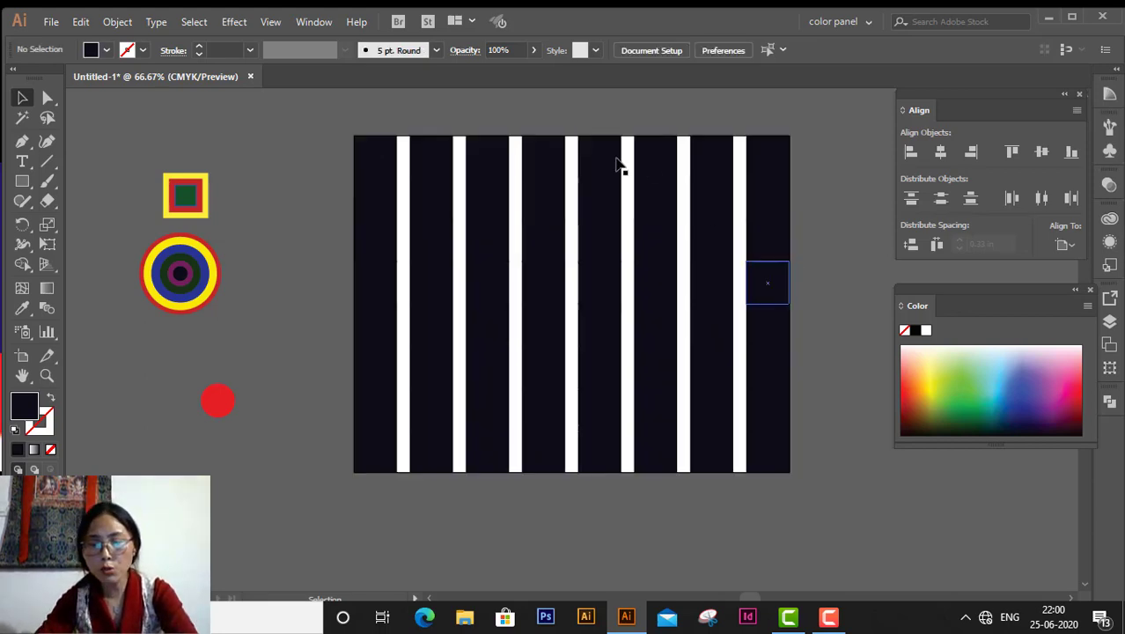
{"action": "left_click", "coordinate": [371, 158]}
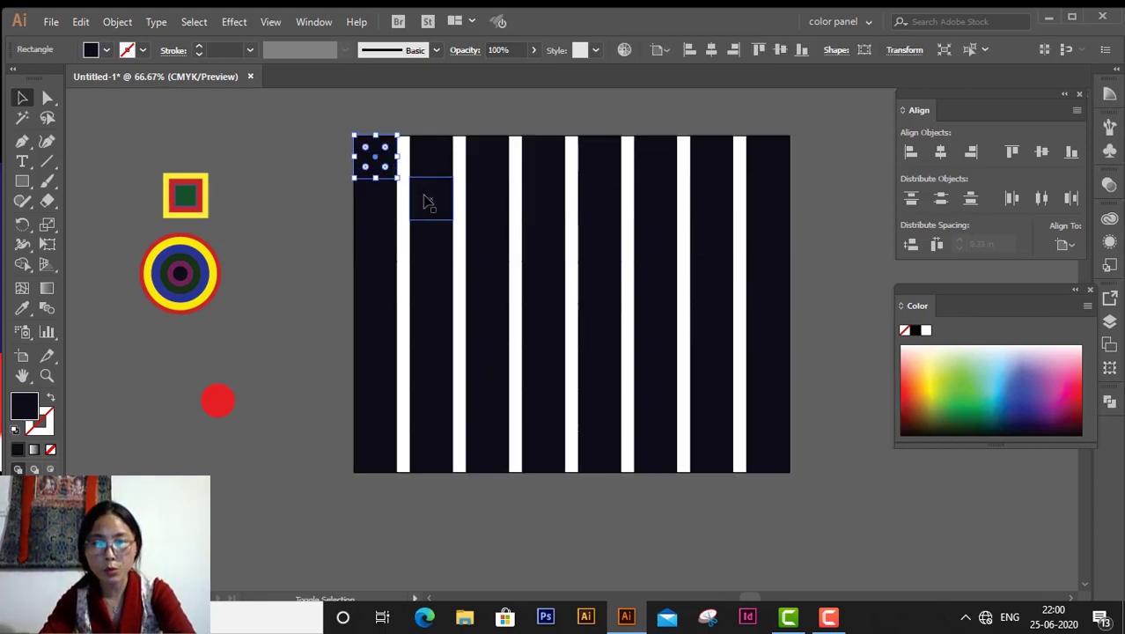
{"action": "left_click", "coordinate": [460, 220], "text": "shift"}
{"action": "left_click", "coordinate": [498, 255], "text": "shift"}
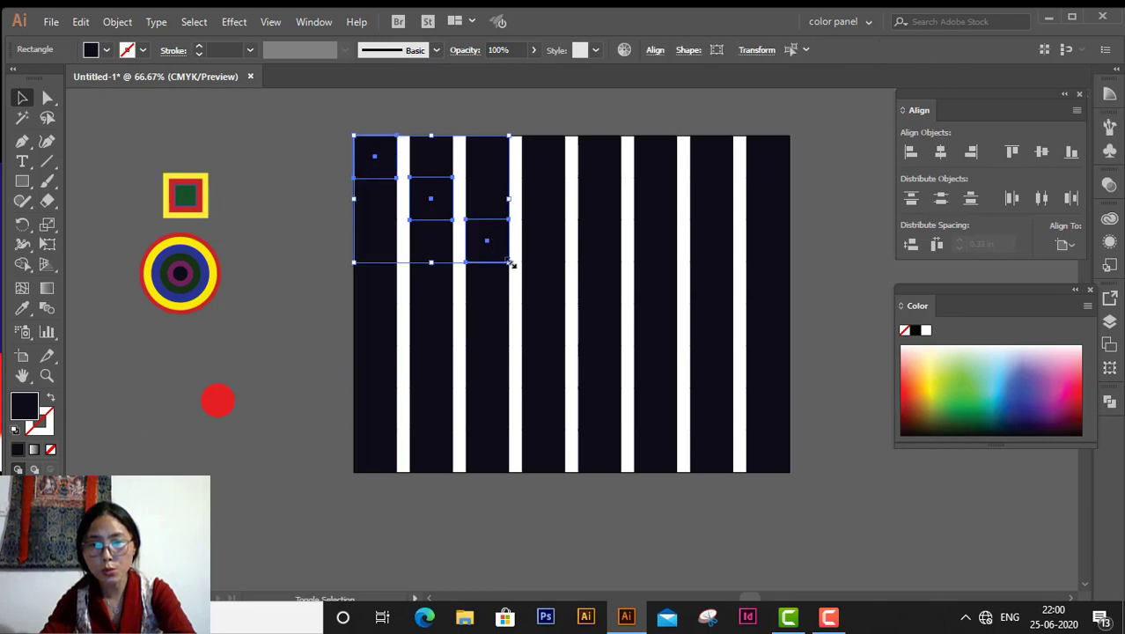
{"action": "left_click", "coordinate": [539, 287], "text": "shift"}
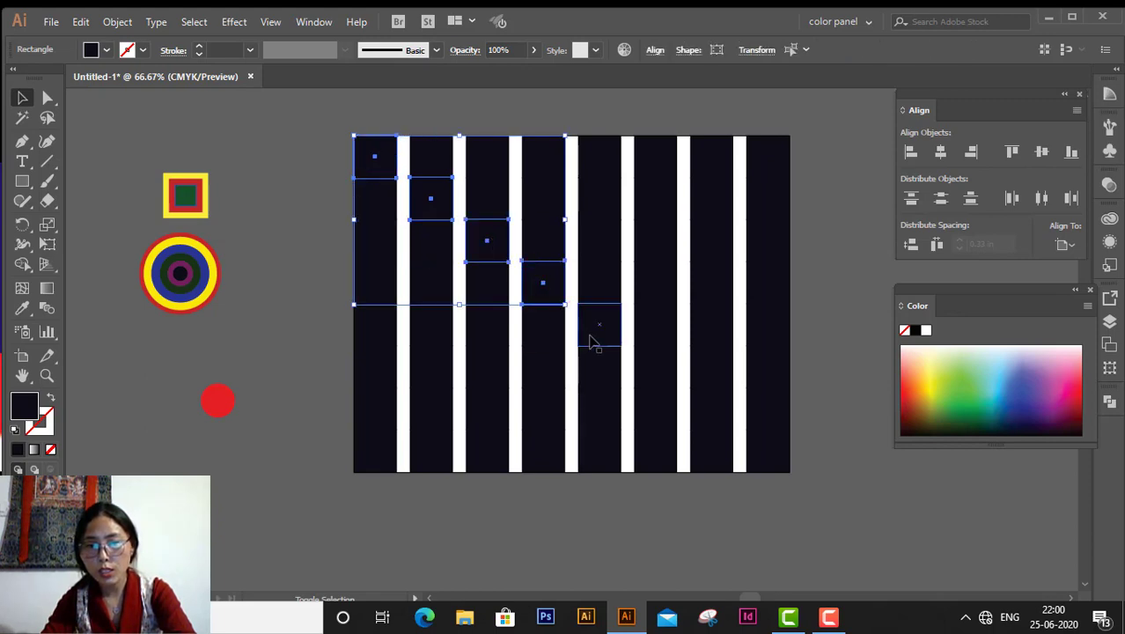
{"action": "left_click", "coordinate": [594, 339], "text": "shift"}
{"action": "left_click", "coordinate": [655, 373], "text": "shift"}
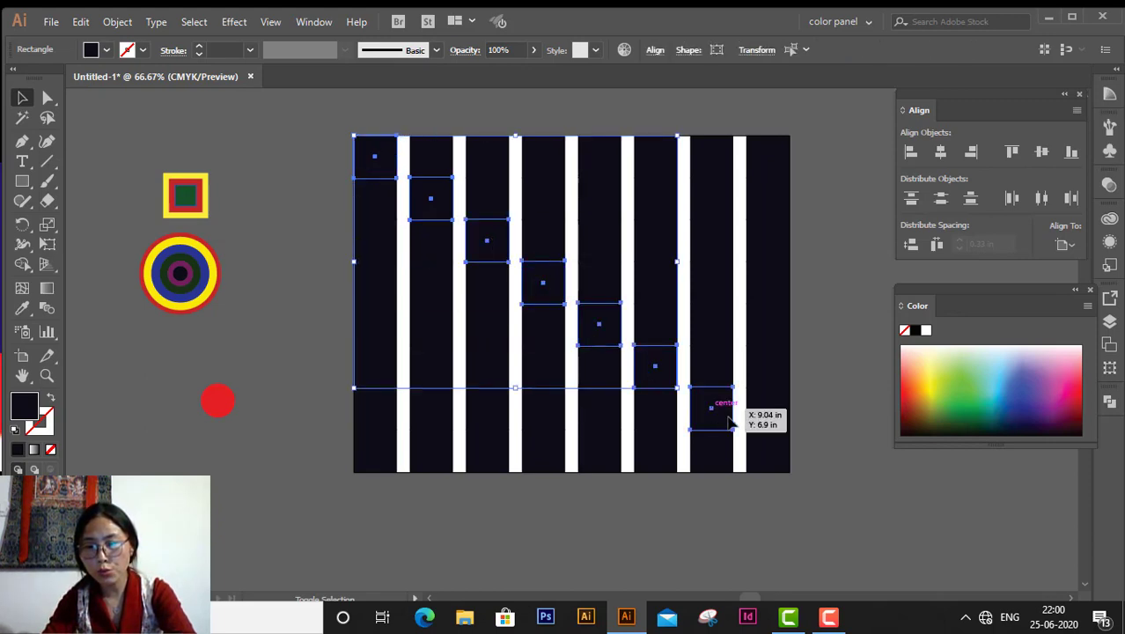
{"action": "left_click", "coordinate": [722, 414], "text": "shift"}
{"action": "left_click", "coordinate": [771, 454], "text": "shift"}
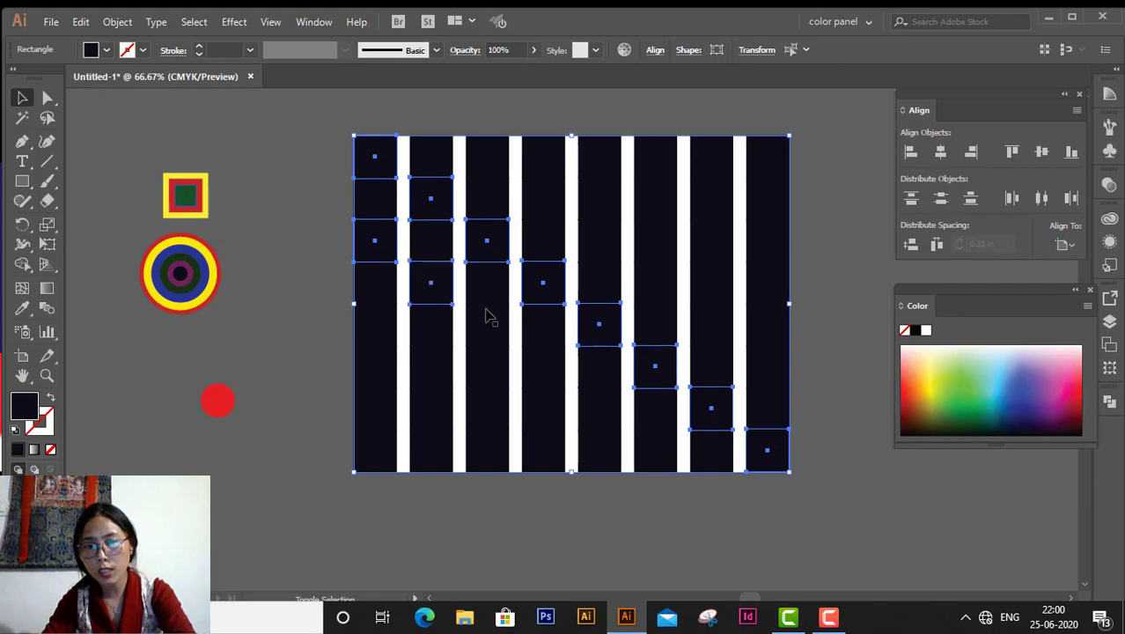
Step: Add alternating squares in the lower-left columns and fill the whole selection white
{"action": "left_click", "coordinate": [529, 363], "text": "shift"}
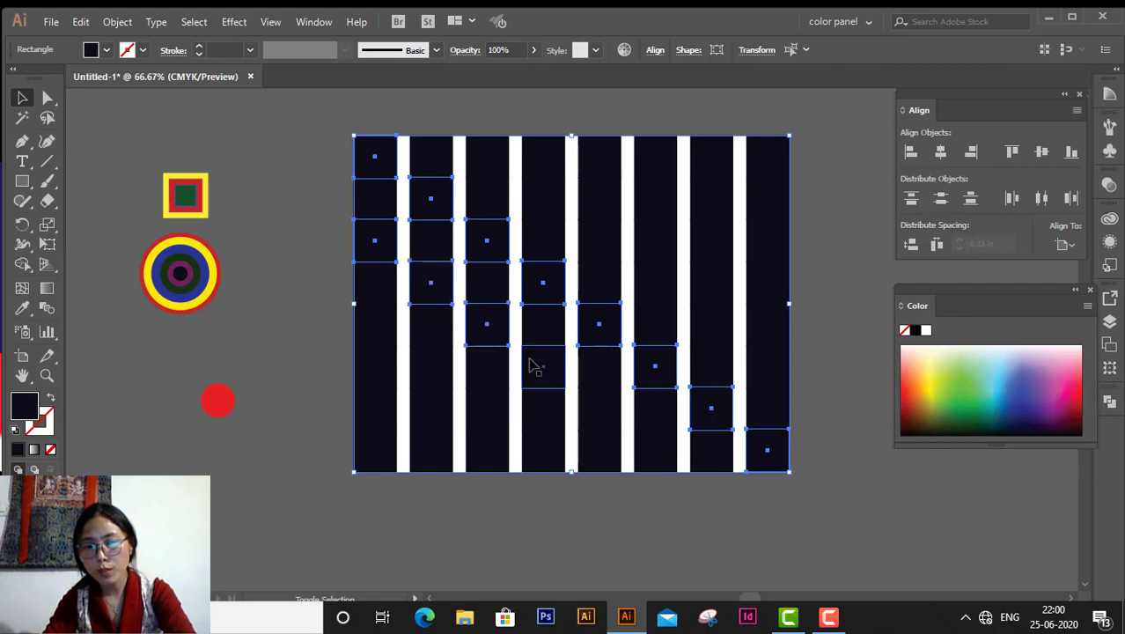
{"action": "left_click", "coordinate": [607, 415], "text": "shift"}
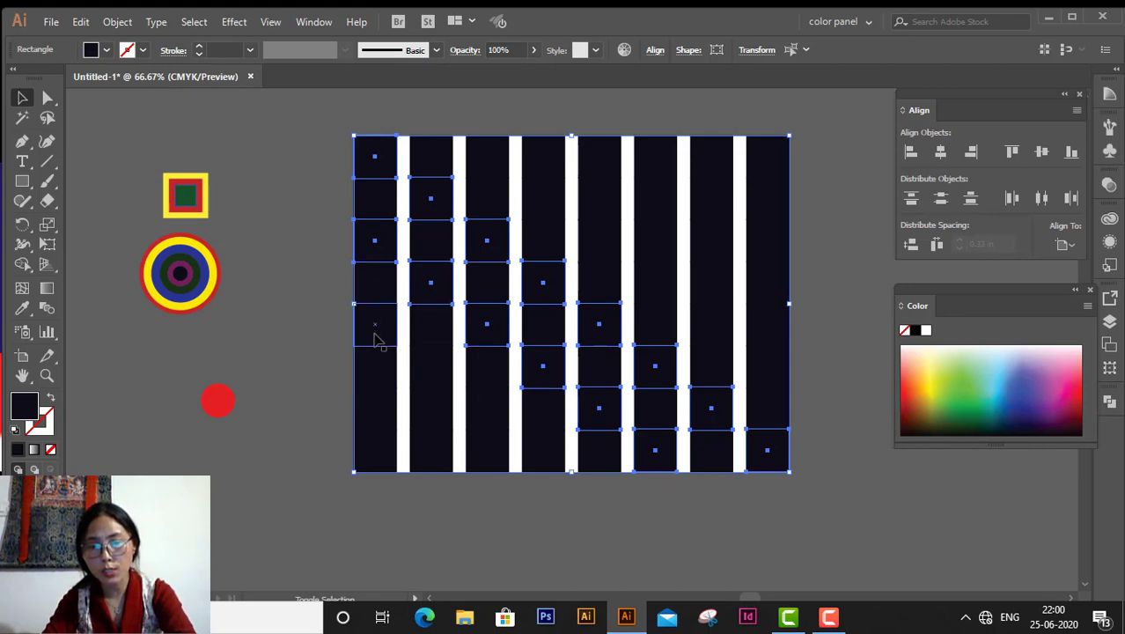
{"action": "left_click", "coordinate": [374, 338], "text": "shift"}
{"action": "left_click", "coordinate": [441, 380], "text": "shift"}
{"action": "left_click", "coordinate": [499, 430], "text": "shift"}
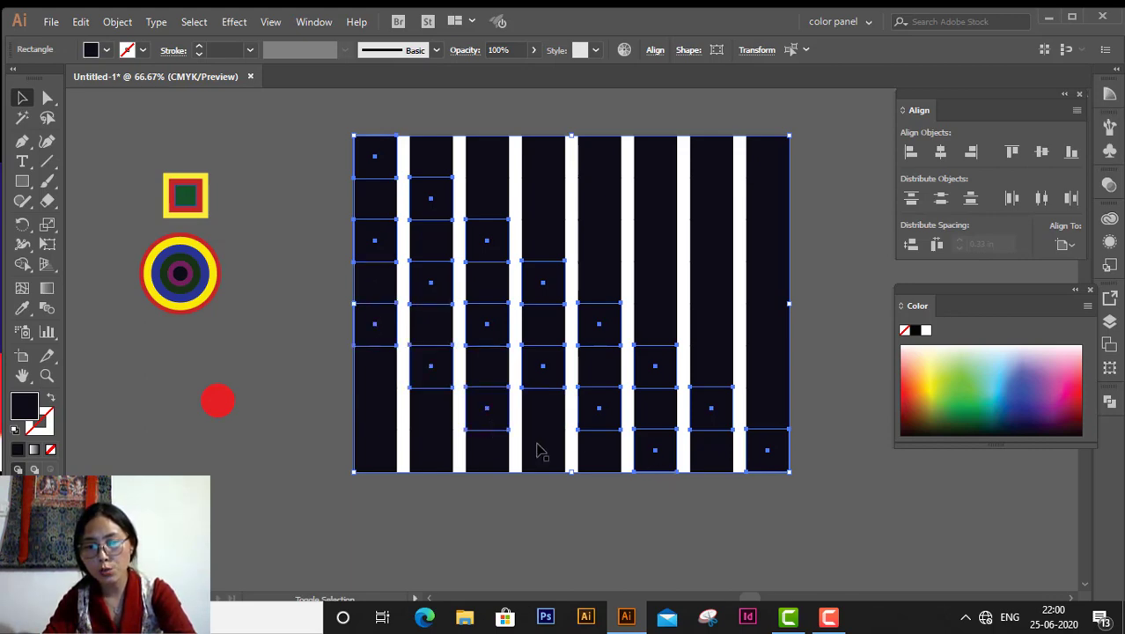
{"action": "left_click", "coordinate": [541, 451], "text": "shift"}
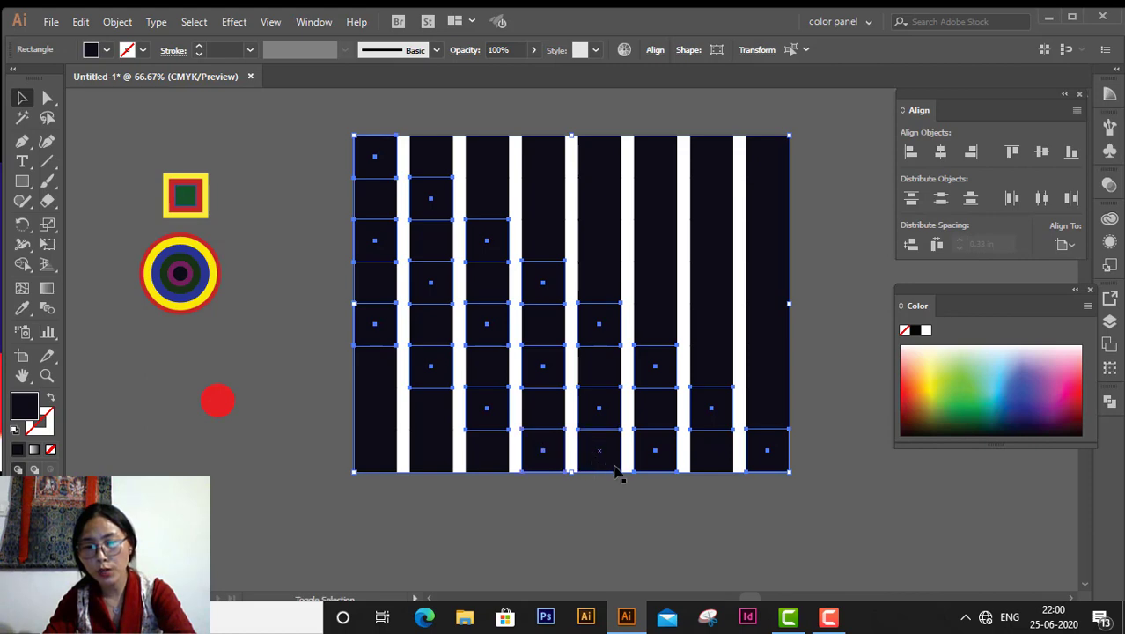
{"action": "left_click", "coordinate": [375, 402], "text": "shift"}
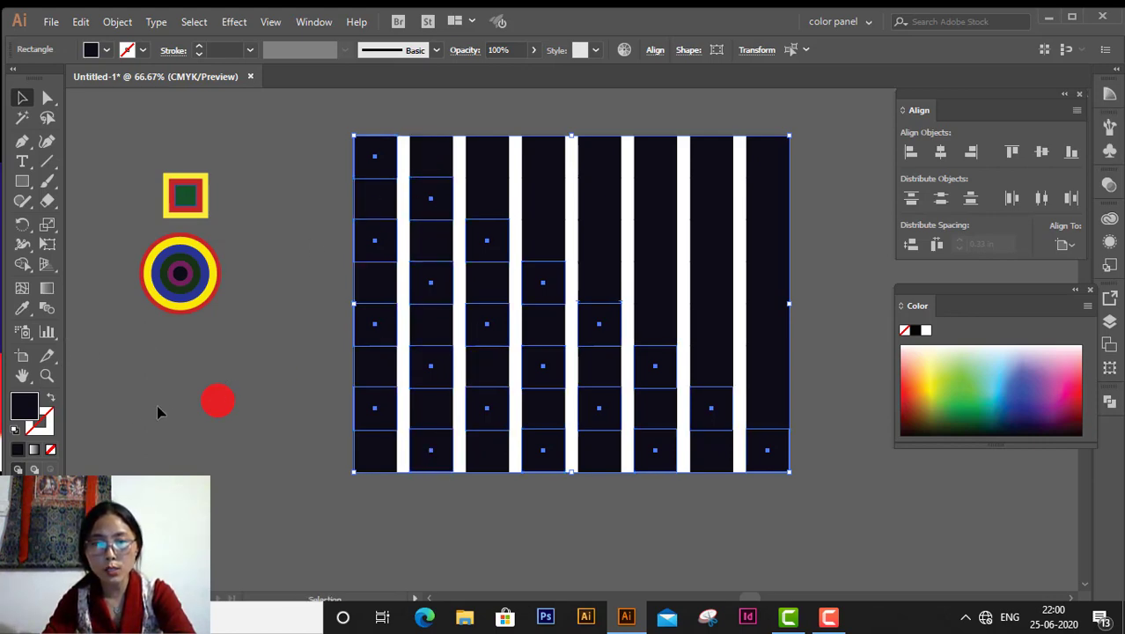
{"action": "left_click", "coordinate": [926, 331]}
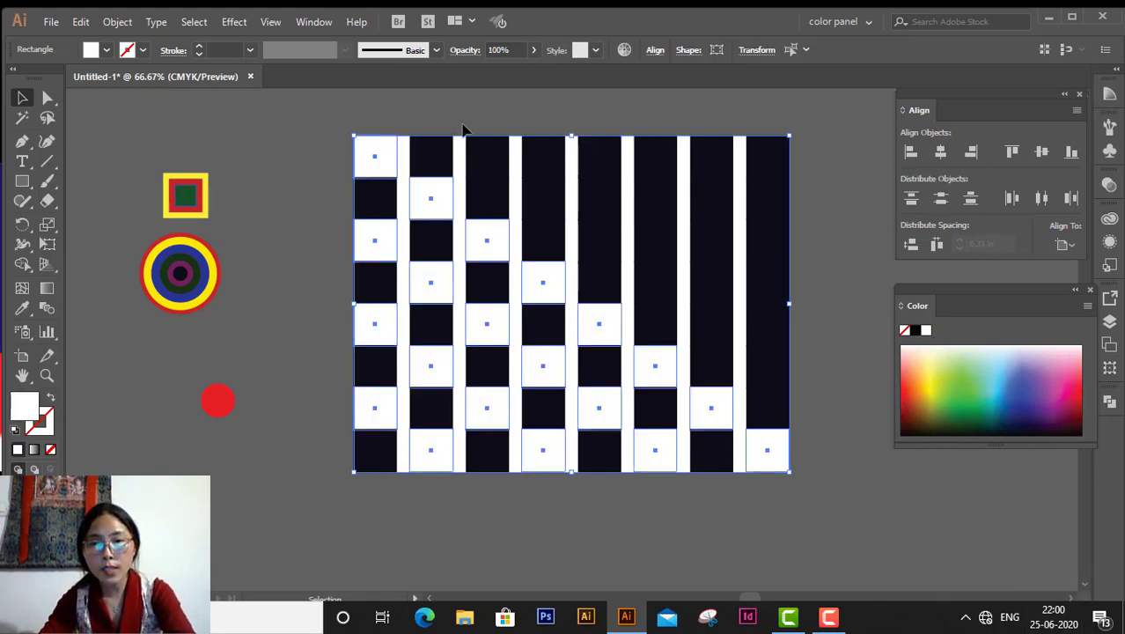
Step: Select the ten remaining alternating dark squares in the upper-right area
{"action": "left_click", "coordinate": [493, 161]}
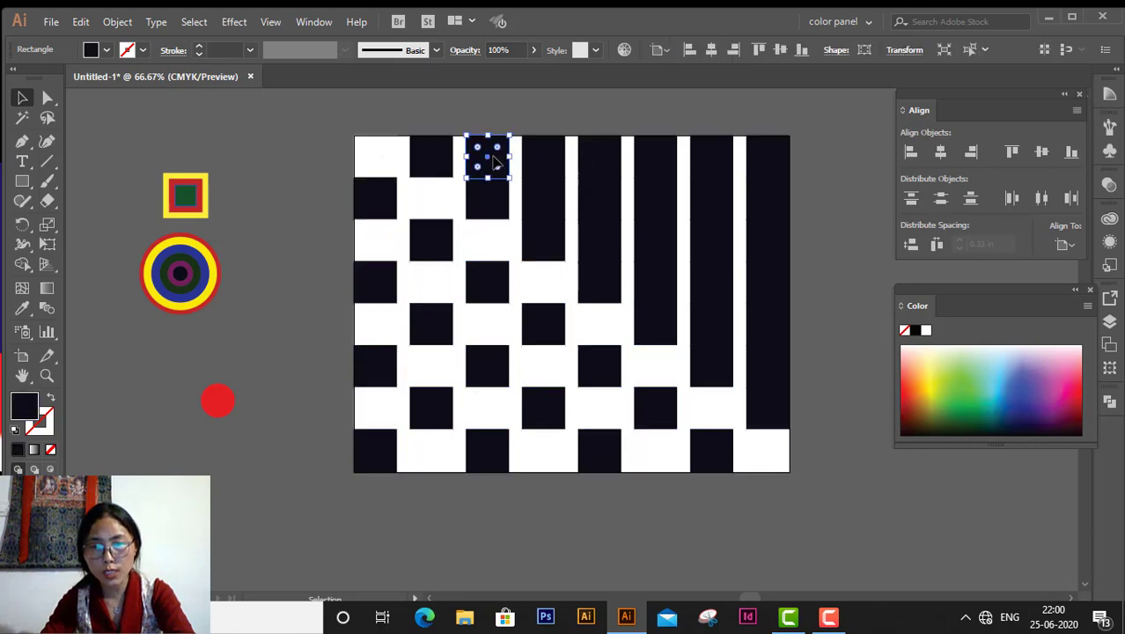
{"action": "left_click", "coordinate": [550, 210], "text": "shift"}
{"action": "left_click", "coordinate": [599, 245], "text": "shift"}
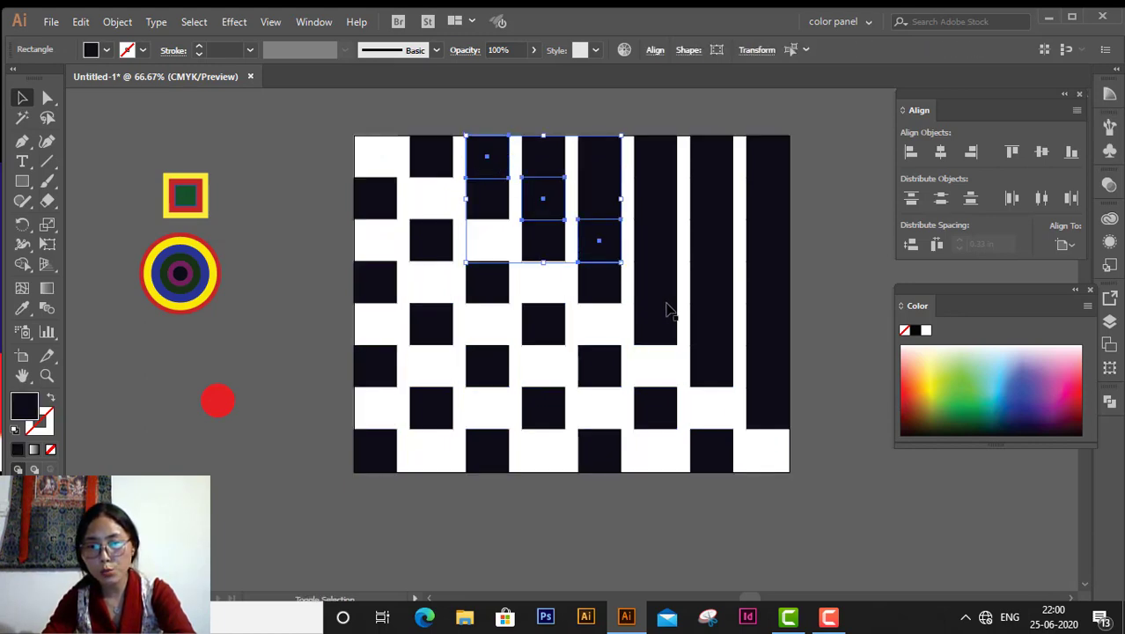
{"action": "left_click", "coordinate": [665, 291], "text": "shift"}
{"action": "left_click", "coordinate": [712, 328], "text": "shift"}
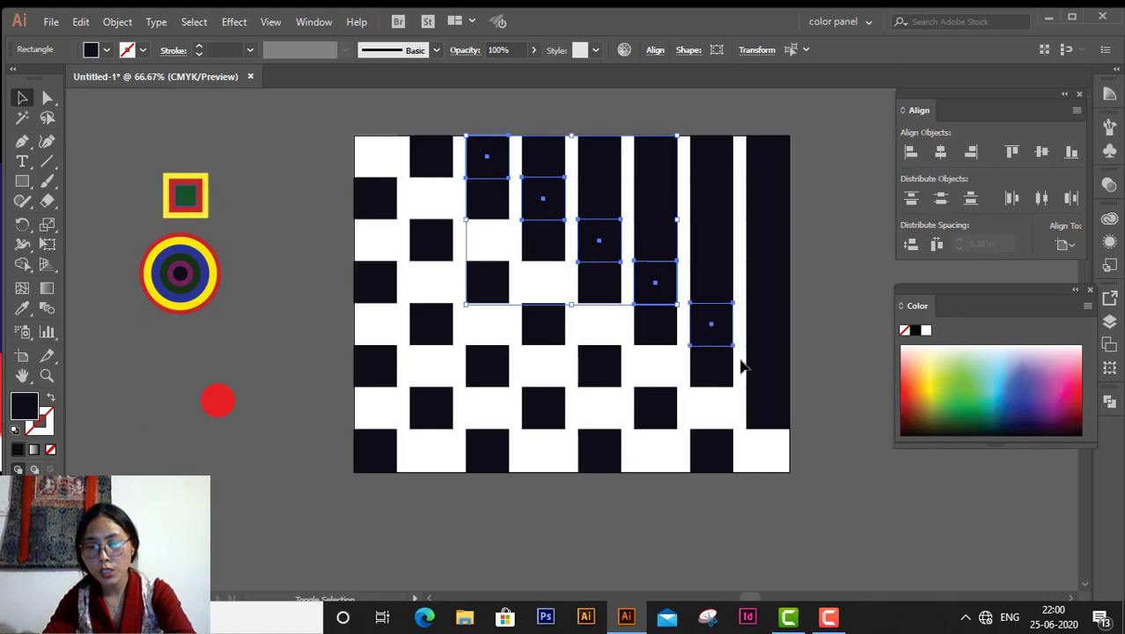
{"action": "left_click", "coordinate": [773, 363], "text": "shift"}
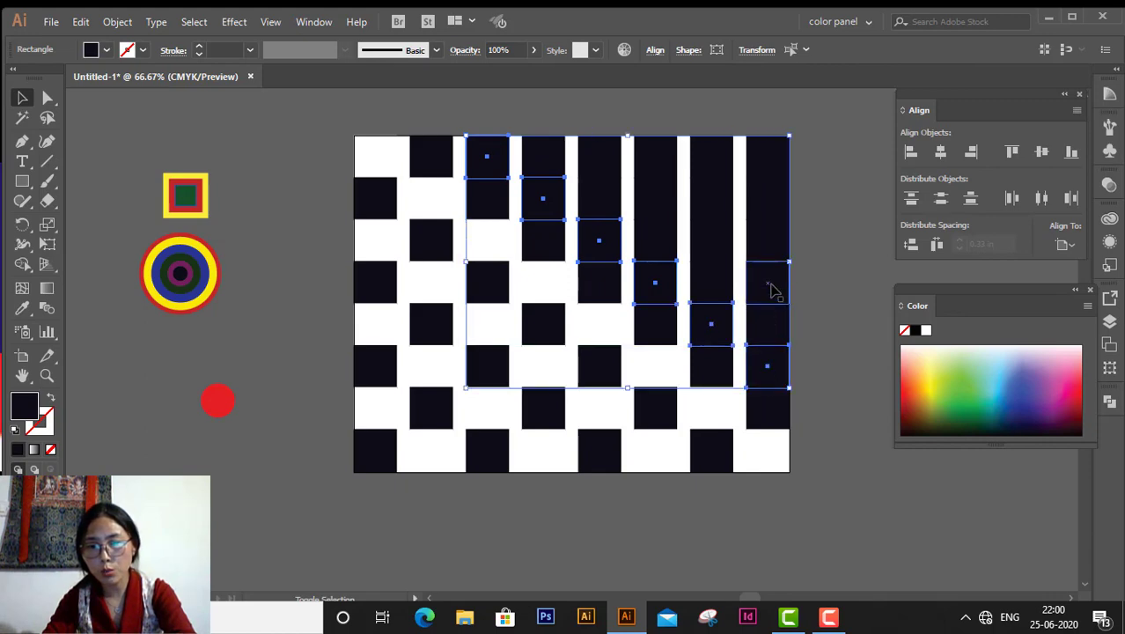
{"action": "left_click", "coordinate": [770, 289], "text": "shift"}
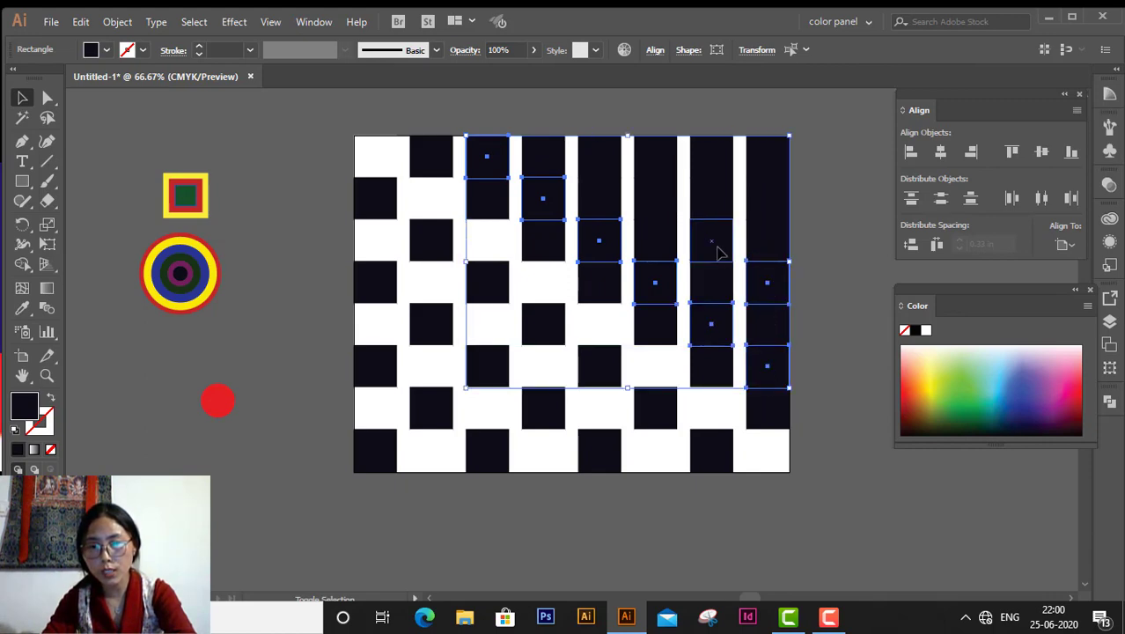
{"action": "left_click", "coordinate": [718, 253], "text": "shift"}
{"action": "left_click", "coordinate": [669, 211], "text": "shift"}
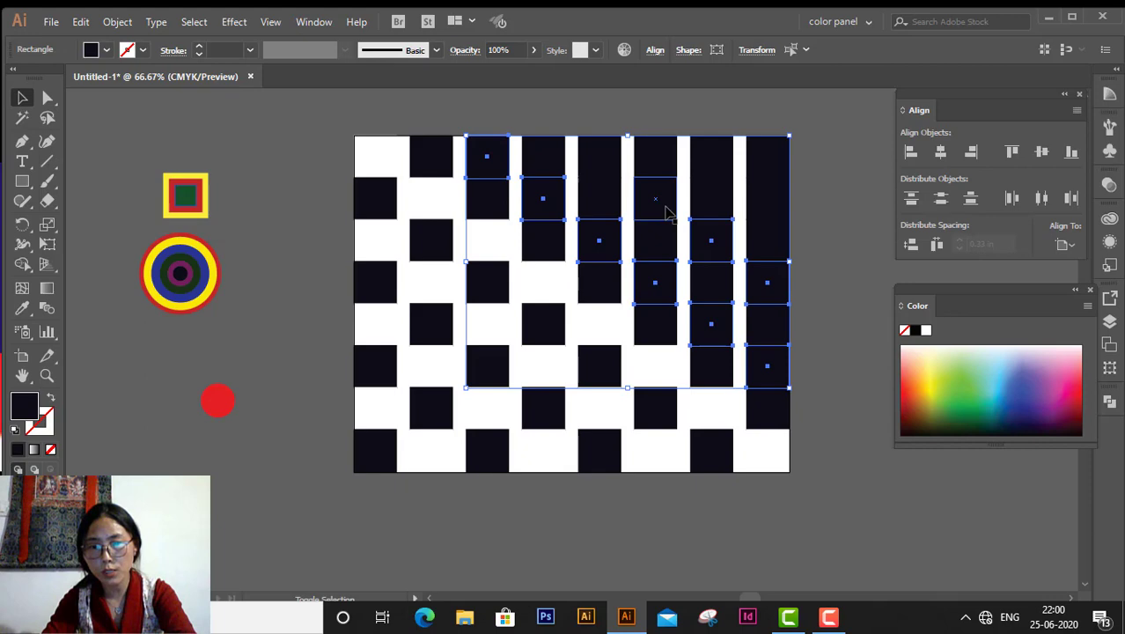
{"action": "left_click", "coordinate": [611, 165], "text": "shift"}
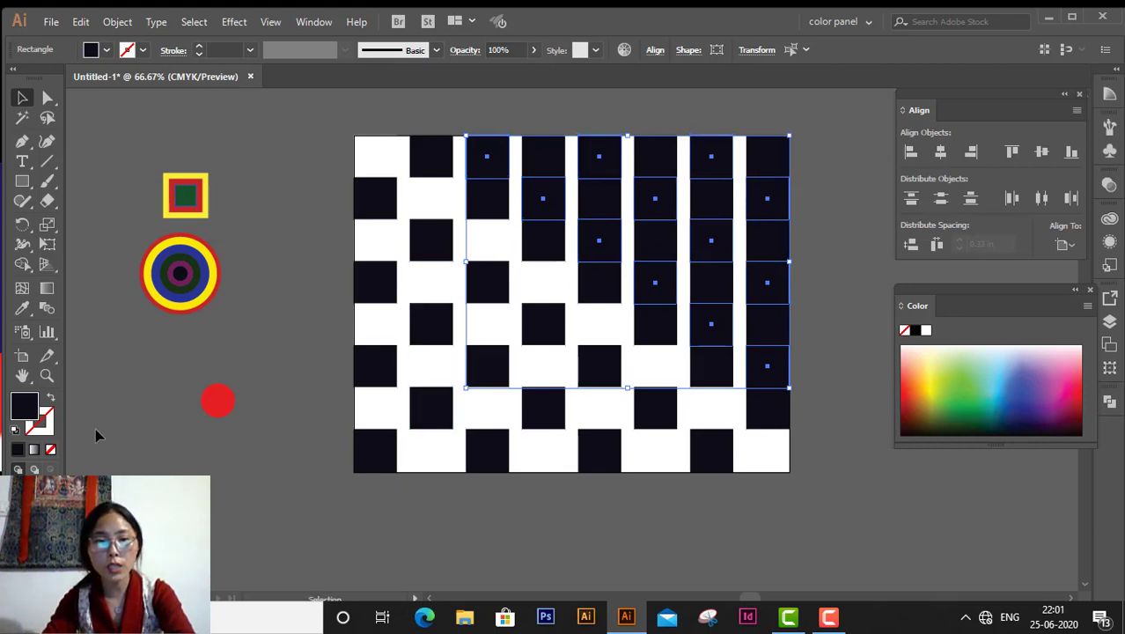
Step: Turn the selected squares white by eyedropping a white square's fill, then deselect
{"action": "left_click", "coordinate": [23, 309]}
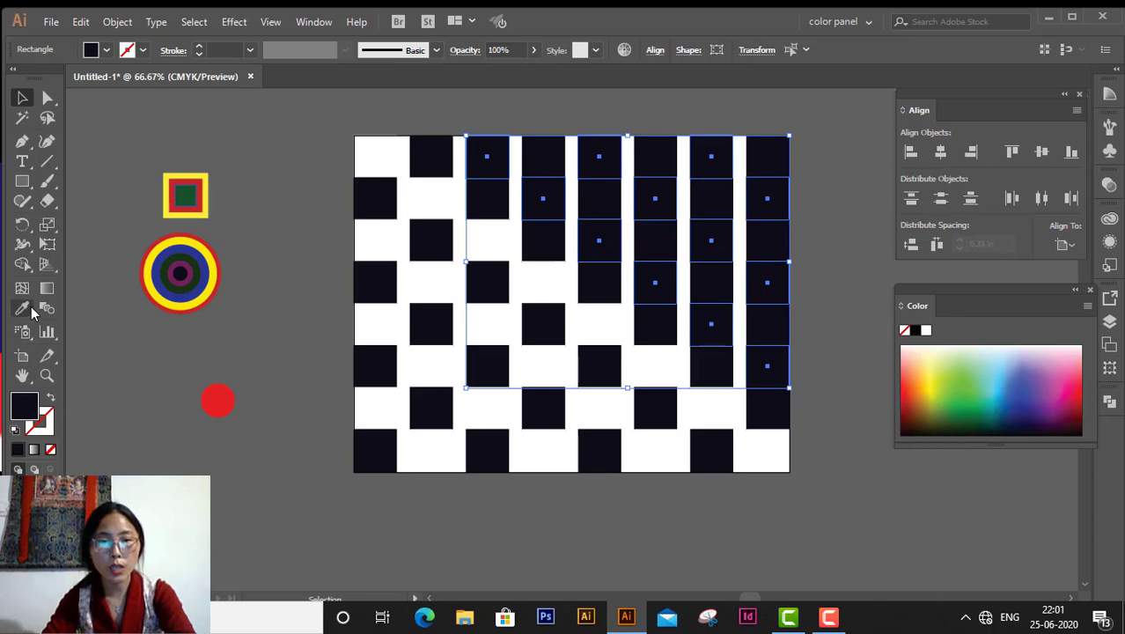
{"action": "left_click", "coordinate": [504, 241]}
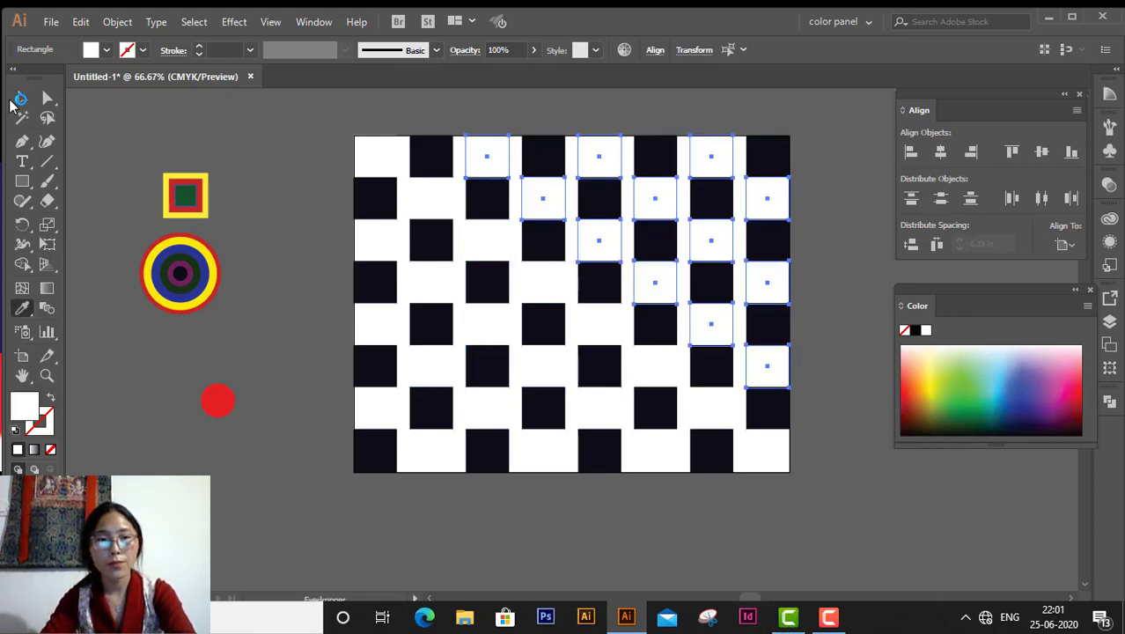
{"action": "left_click", "coordinate": [23, 98]}
{"action": "left_click", "coordinate": [347, 229]}
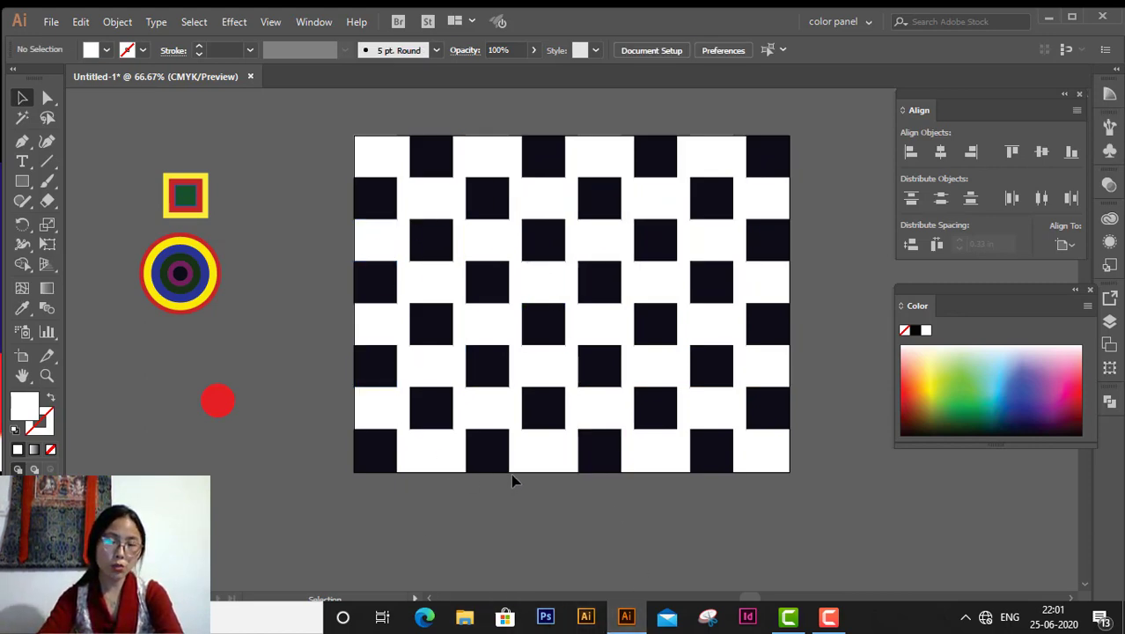
Step: Delete a dark square in the top row, then select a white top-row square
{"action": "left_click", "coordinate": [449, 158]}
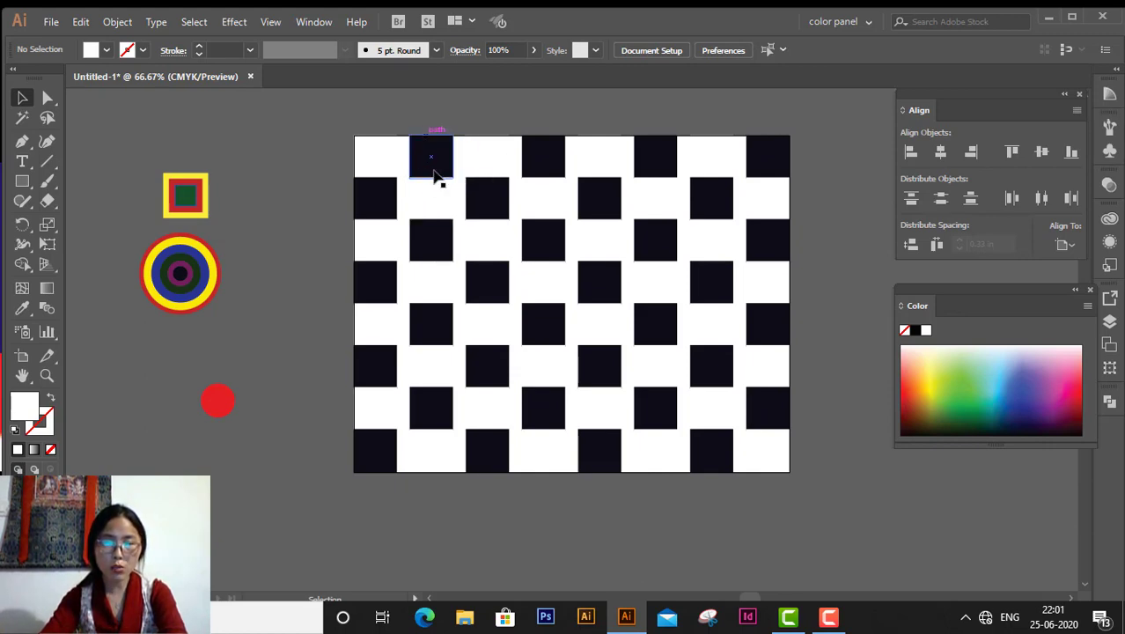
{"action": "key", "text": "Delete"}
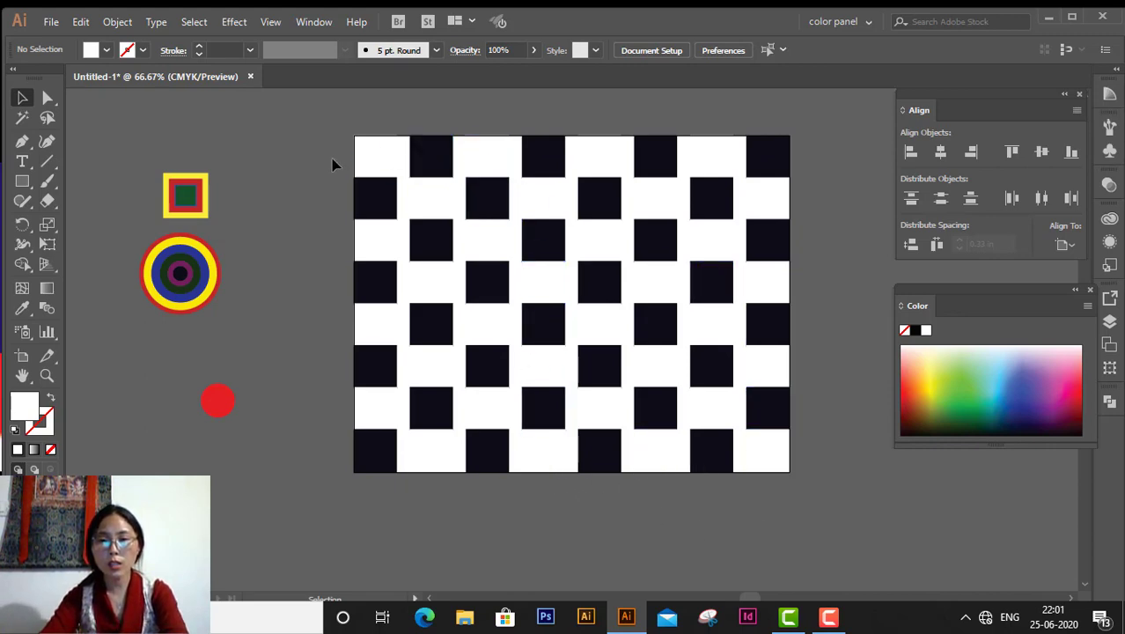
{"action": "left_click", "coordinate": [502, 165]}
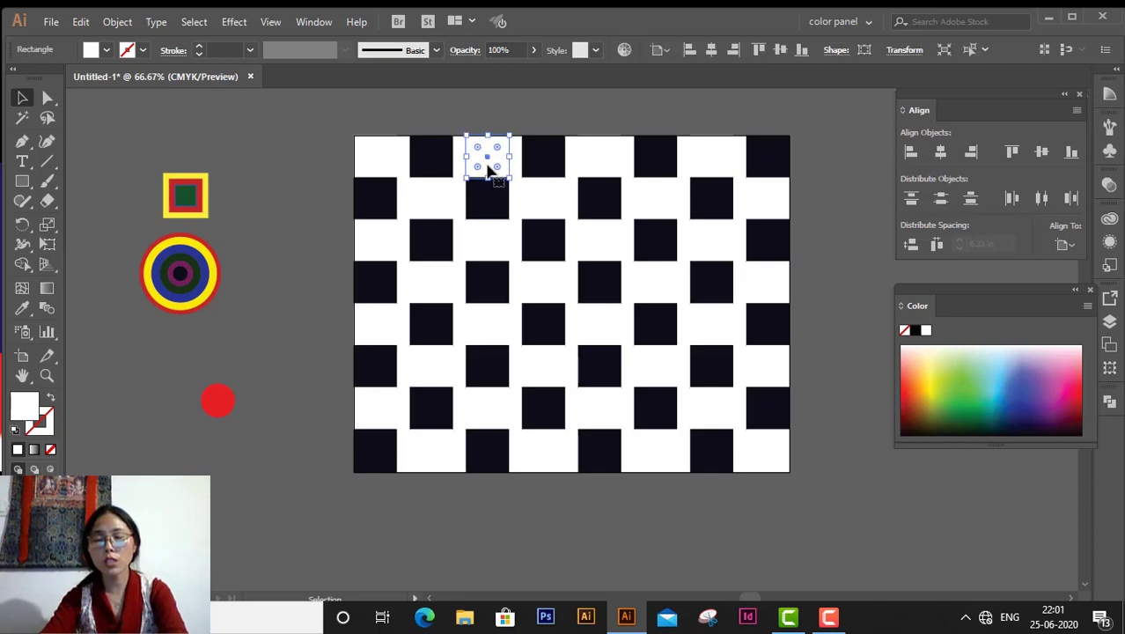
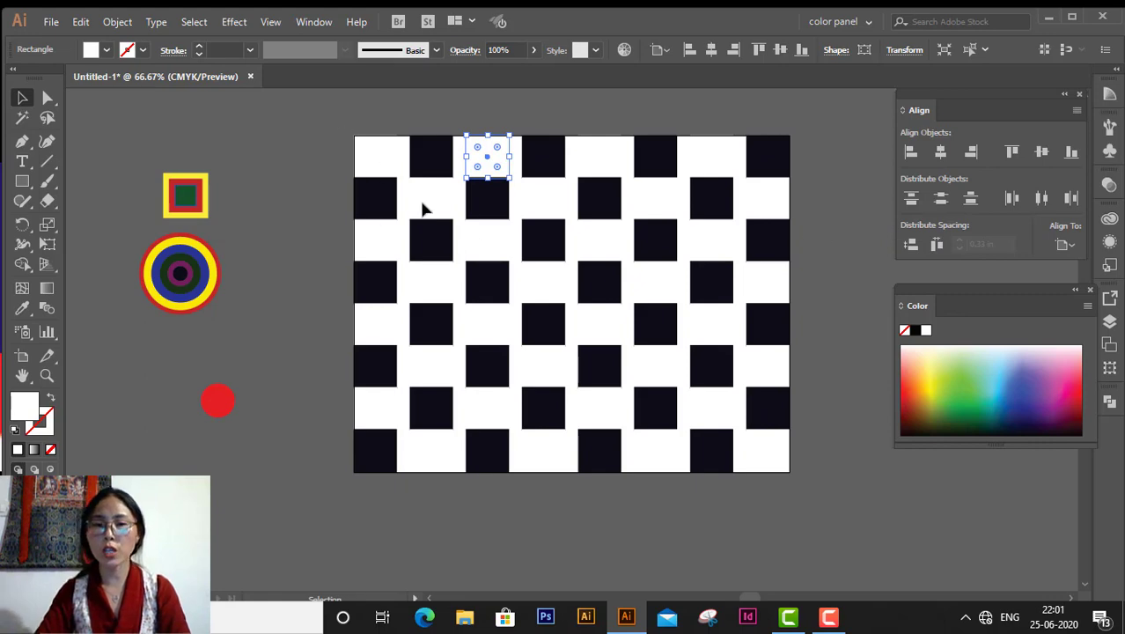
Step: Select the whole checkerboard, scale it down small and move it off the artboard to the lower left
{"action": "key", "text": "ctrl+a"}
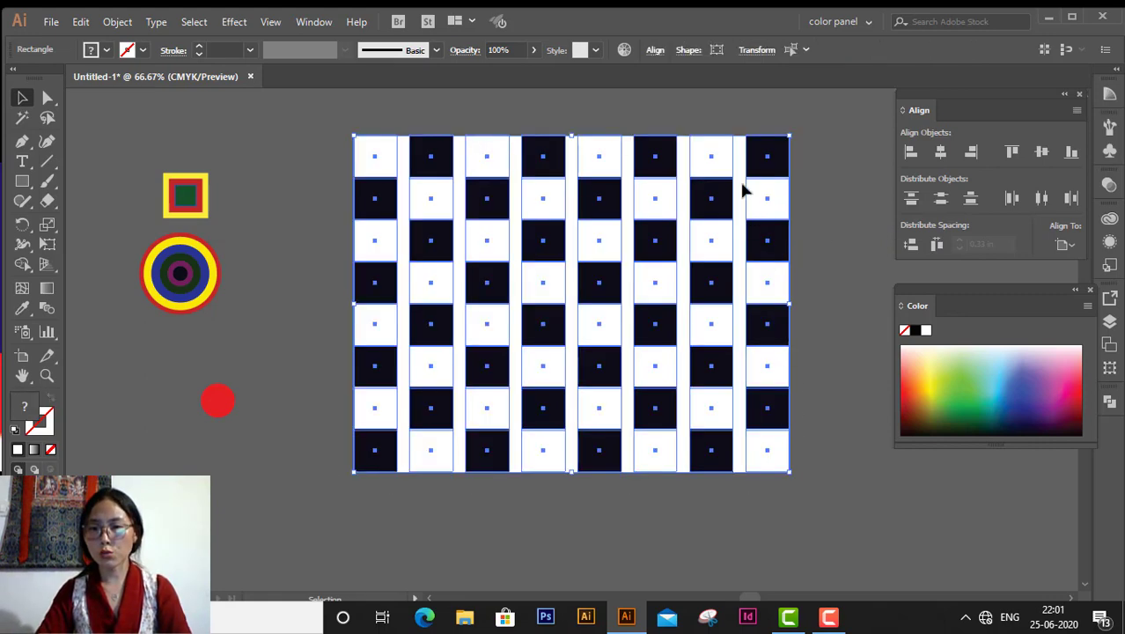
{"action": "left_click_drag", "start_coordinate": [765, 172], "coordinate": [659, 274]}
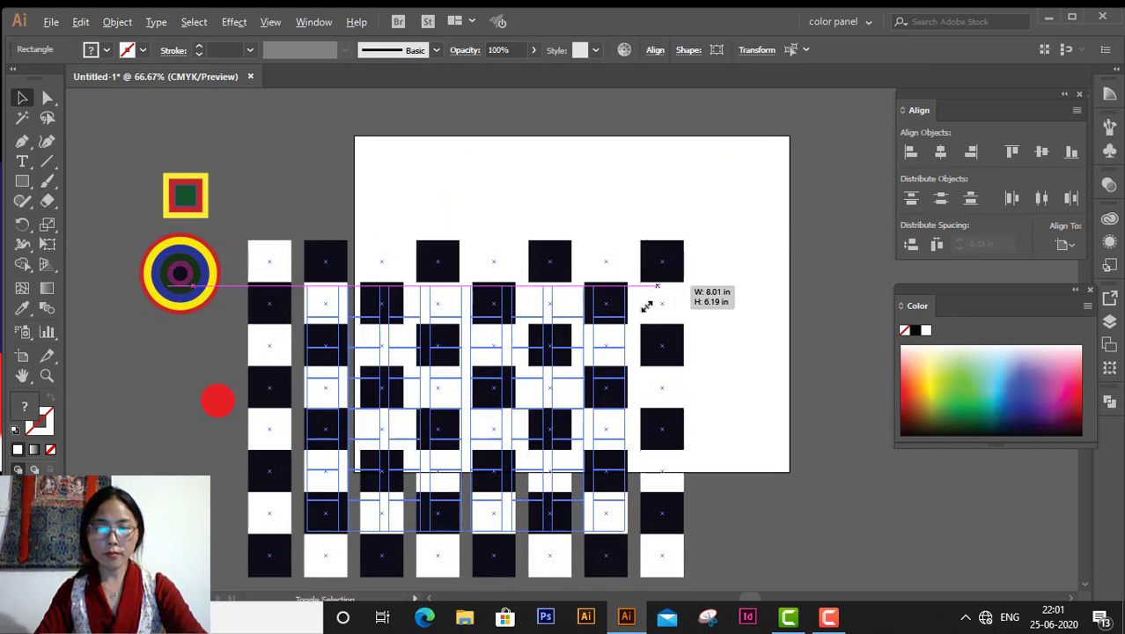
{"action": "left_click_drag", "start_coordinate": [683, 240], "coordinate": [625, 337]}
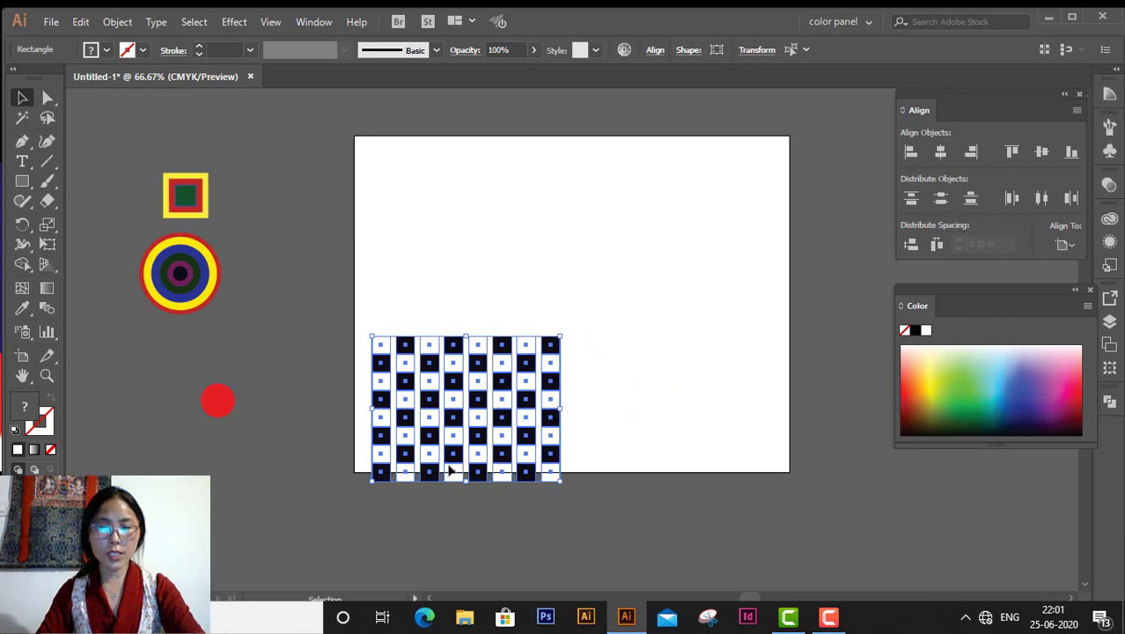
{"action": "left_click_drag", "start_coordinate": [450, 471], "coordinate": [203, 563]}
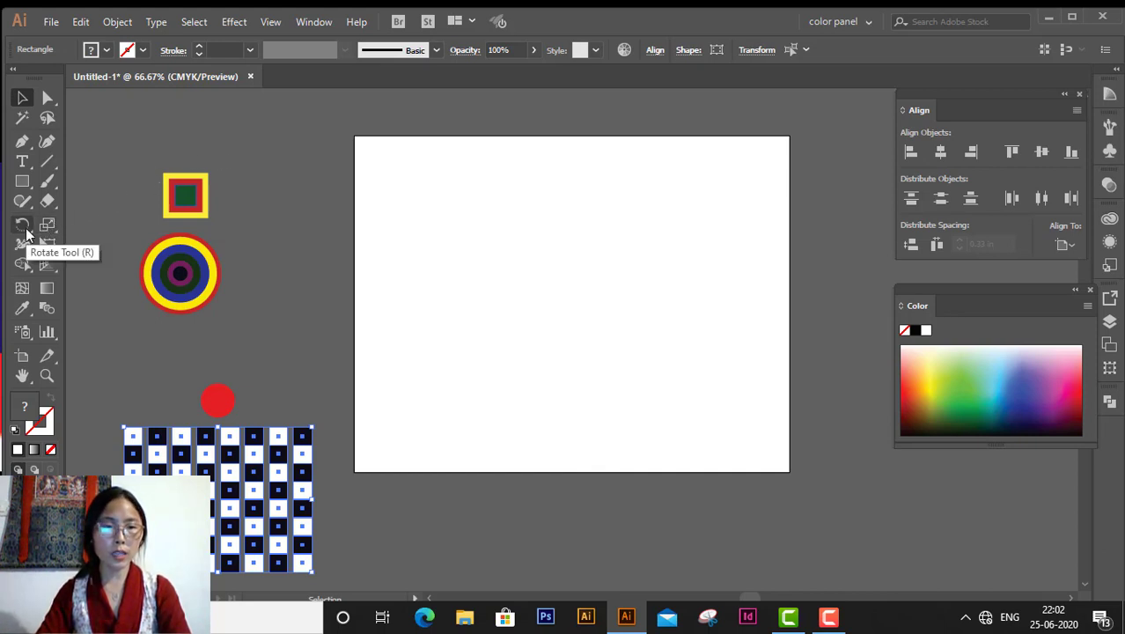
{"action": "key", "text": "r"}
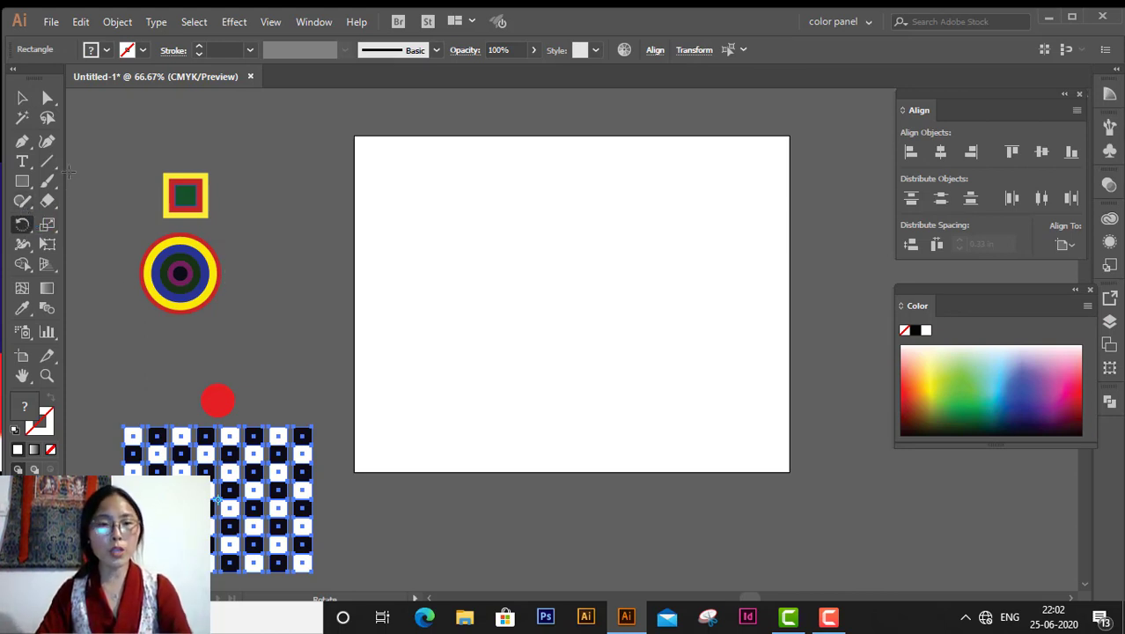
{"action": "left_click", "coordinate": [22, 183]}
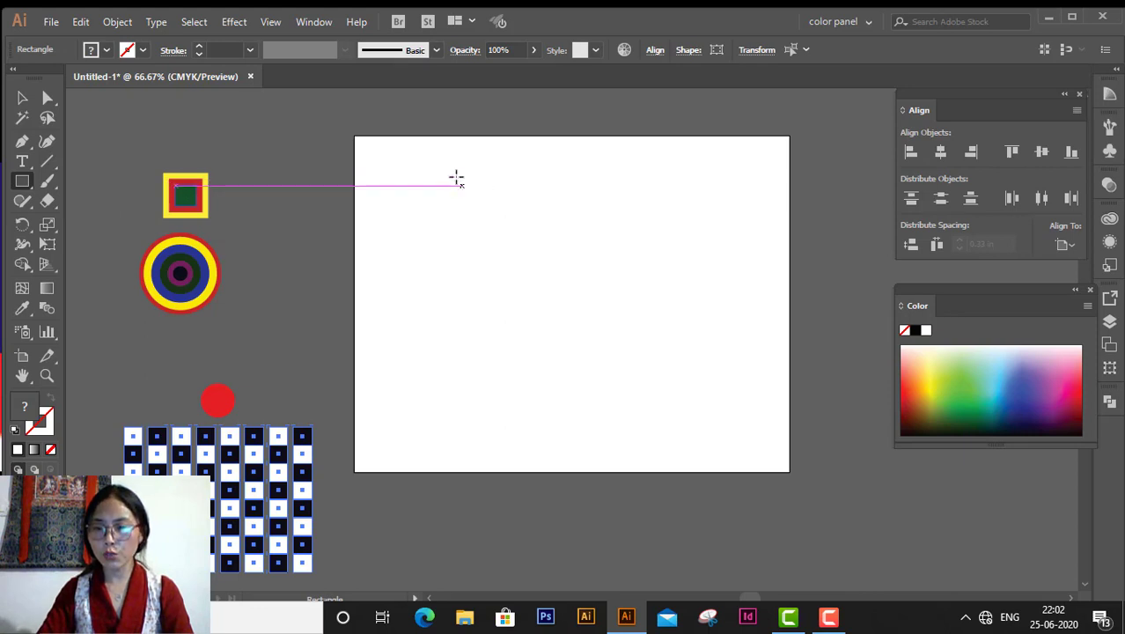
{"action": "left_click_drag", "start_coordinate": [456, 178], "coordinate": [530, 252]}
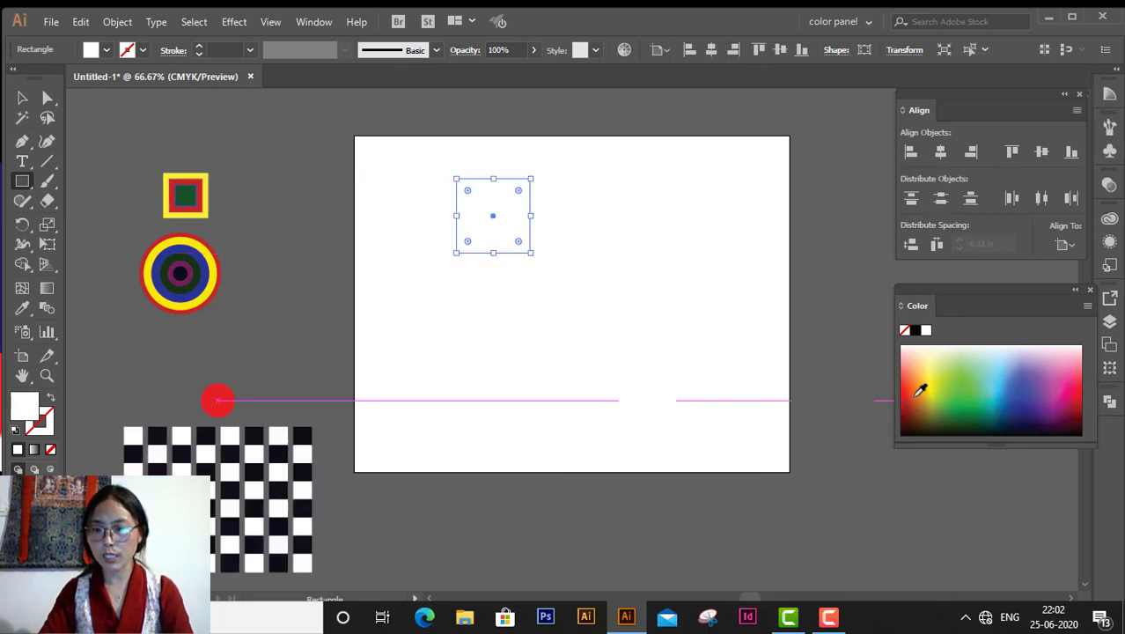
{"action": "left_click", "coordinate": [910, 392]}
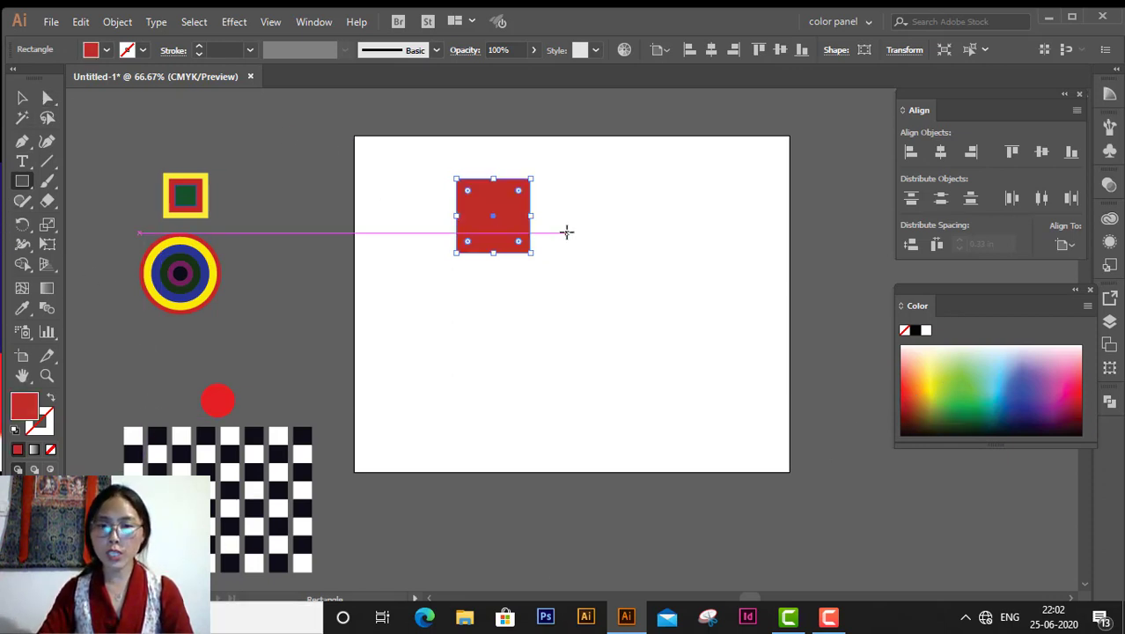
{"action": "left_click", "coordinate": [20, 99]}
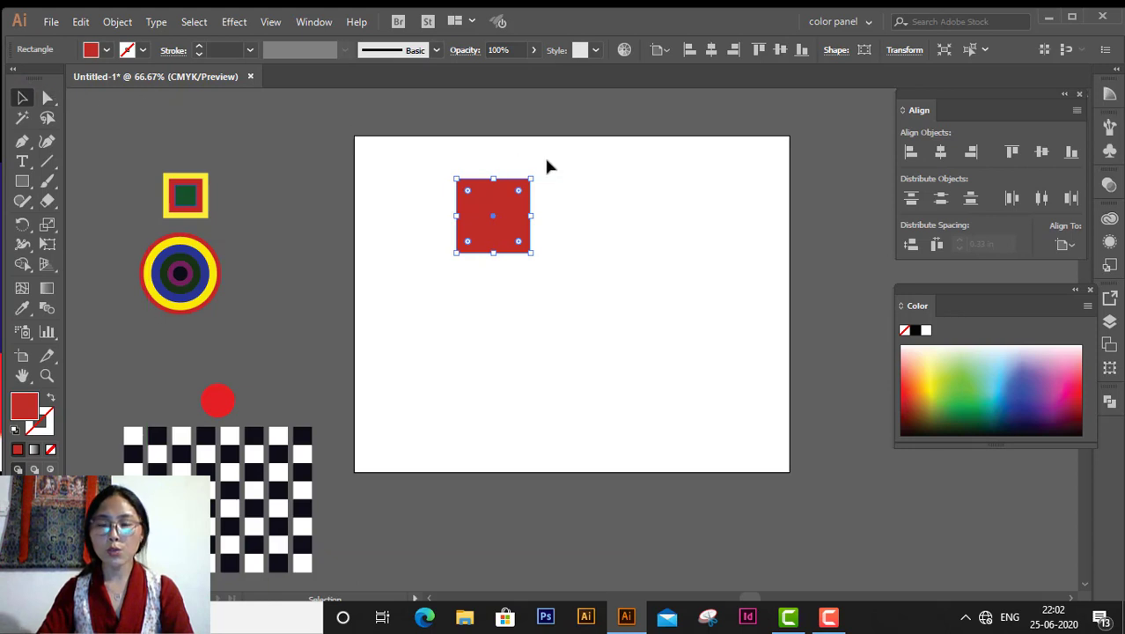
{"action": "left_click_drag", "start_coordinate": [537, 171], "coordinate": [466, 225]}
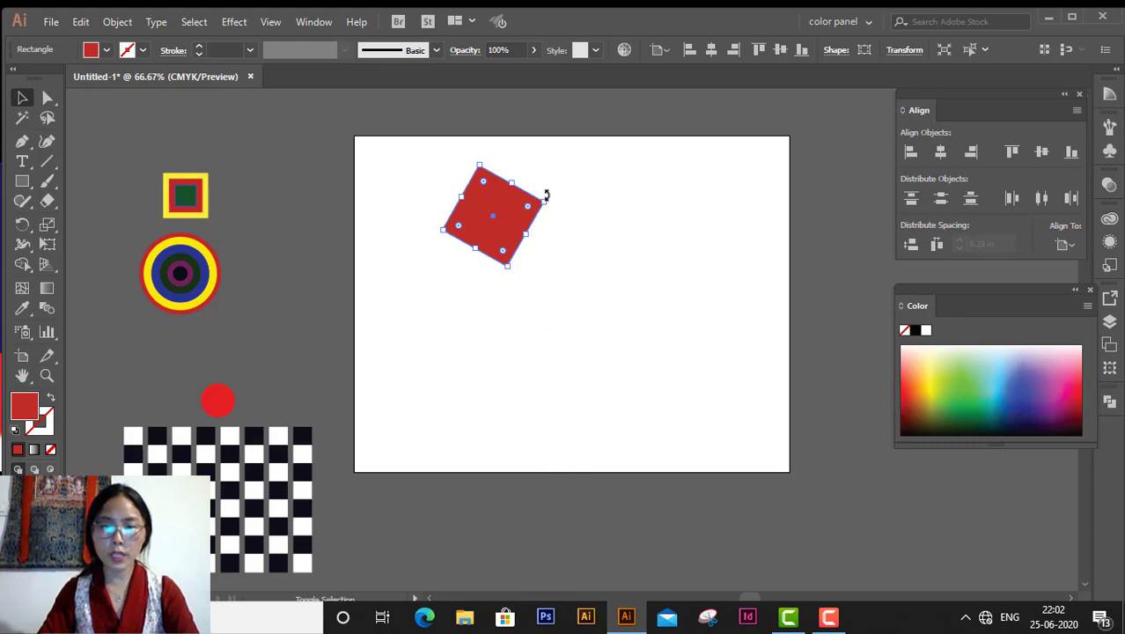
{"action": "mouse_move", "coordinate": [547, 197]}
{"action": "left_mouse_down"}
{"action": "mouse_move", "coordinate": [557, 244]}
{"action": "mouse_move", "coordinate": [540, 182]}
{"action": "mouse_move", "coordinate": [526, 182]}
{"action": "left_mouse_up"}
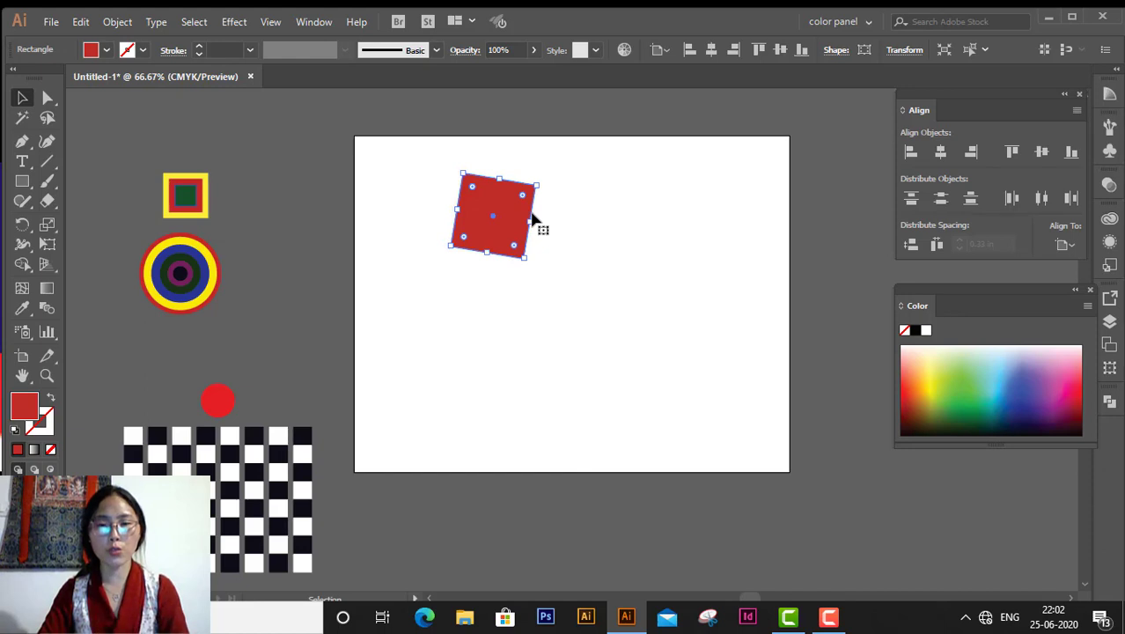
{"action": "key", "text": "Delete"}
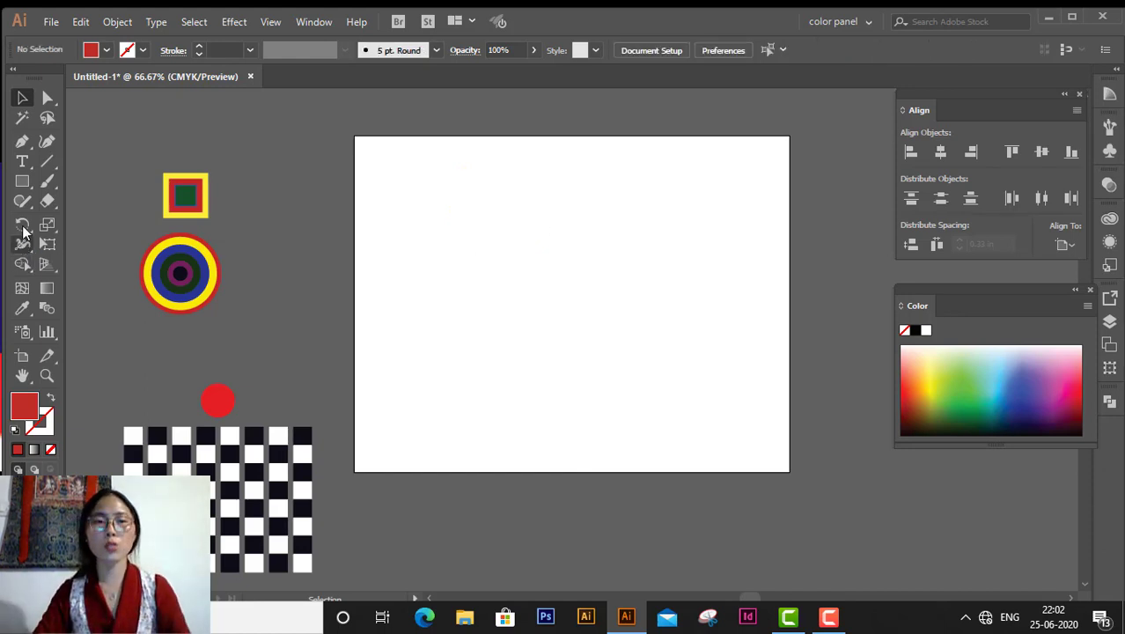
Step: Draw a tall, narrow red ellipse near the top centre of the artboard
{"action": "left_click", "coordinate": [23, 181]}
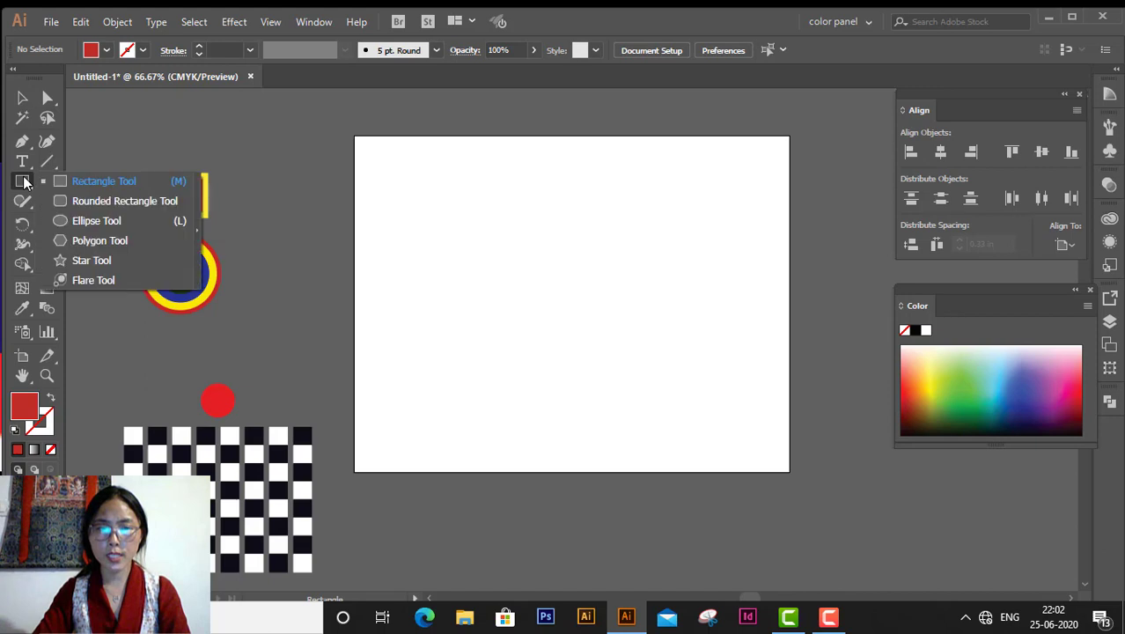
{"action": "left_click", "coordinate": [125, 219]}
{"action": "mouse_move", "coordinate": [528, 153]}
{"action": "left_mouse_down"}
{"action": "mouse_move", "coordinate": [557, 275]}
{"action": "mouse_move", "coordinate": [548, 310]}
{"action": "left_mouse_up"}
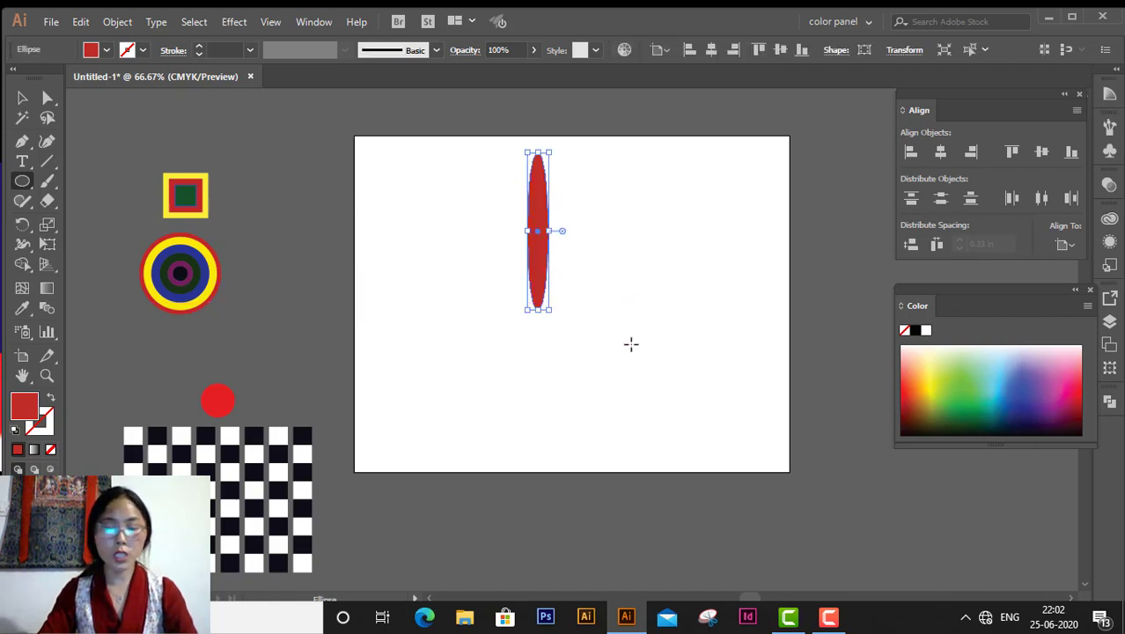
{"action": "key", "text": "ctrl+0"}
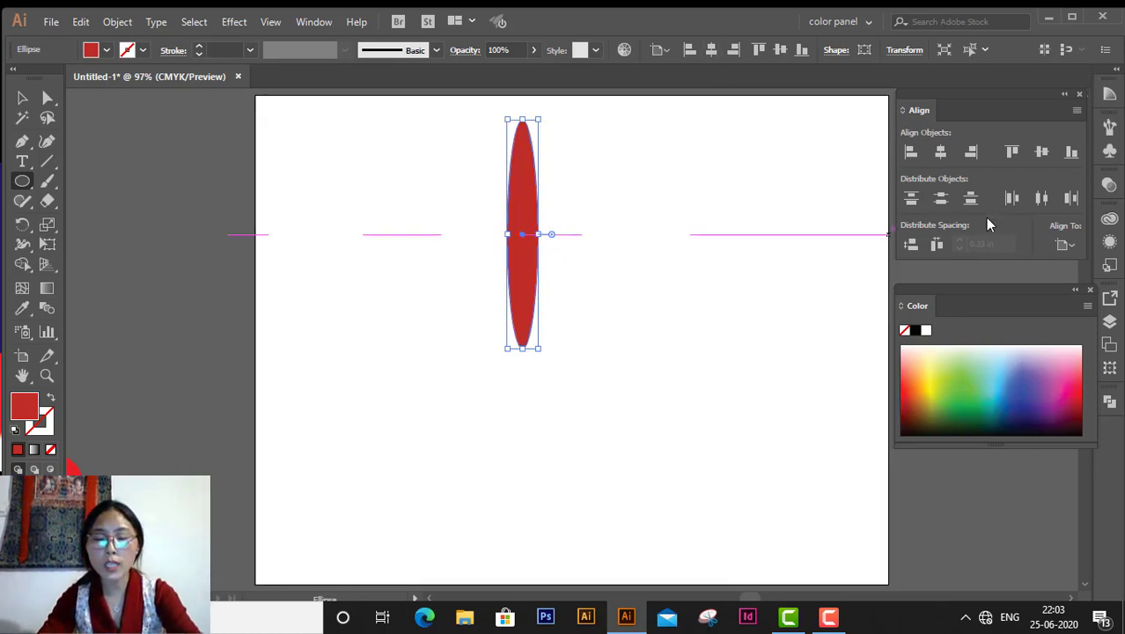
Step: Tilt the red ellipse slightly by rotating it around a pivot point beside it
{"action": "key", "text": "r"}
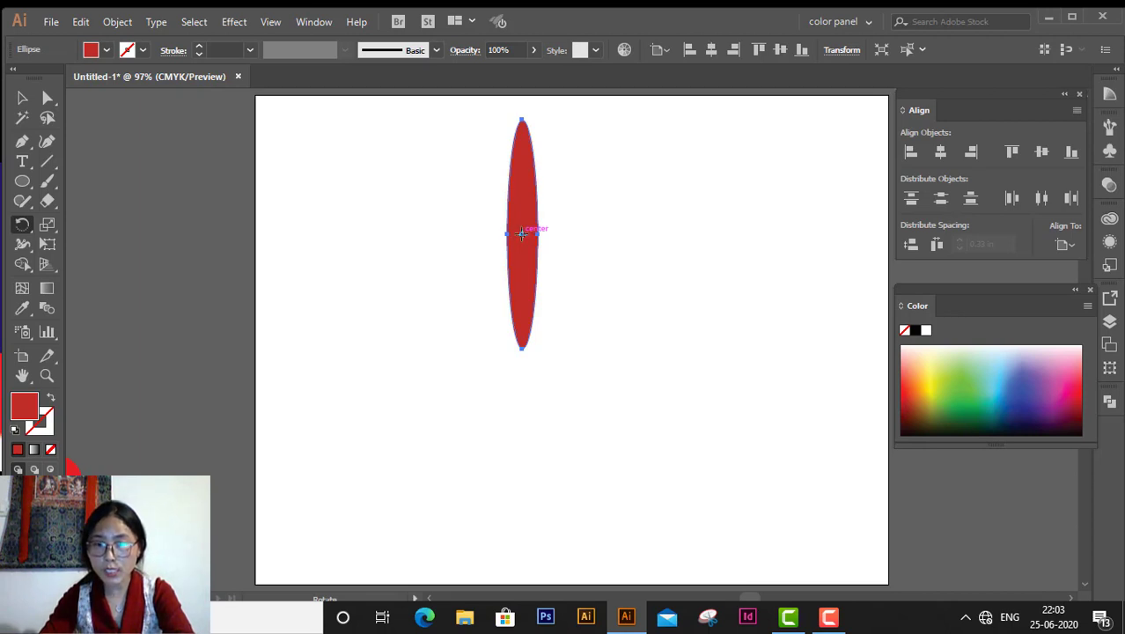
{"action": "left_click_drag", "start_coordinate": [525, 124], "coordinate": [593, 203]}
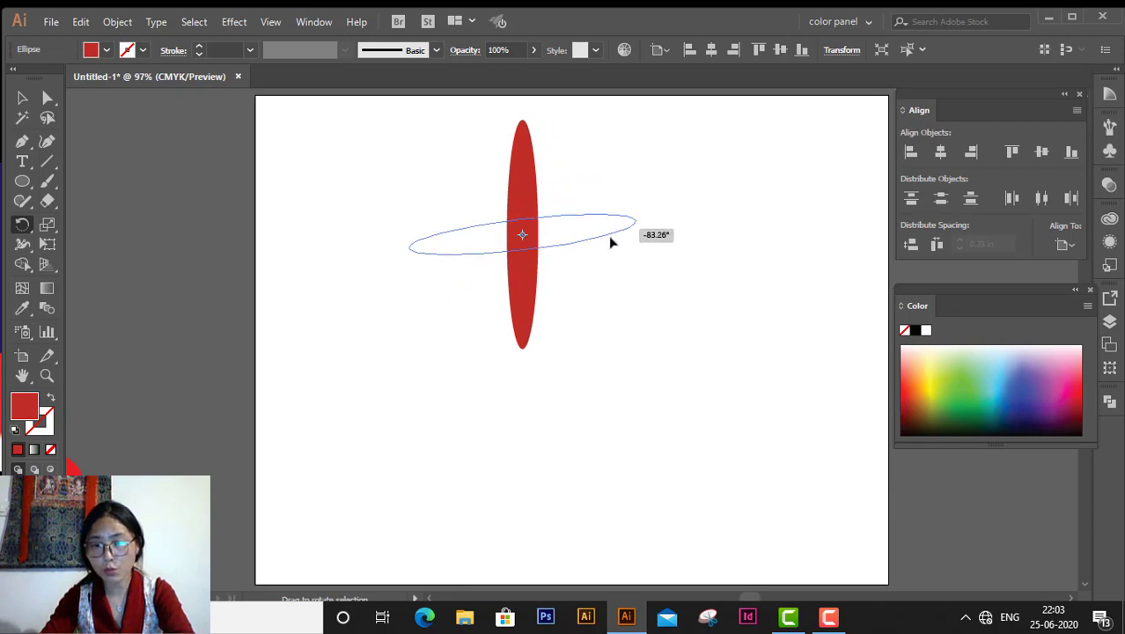
{"action": "left_click_drag", "start_coordinate": [593, 204], "coordinate": [622, 280]}
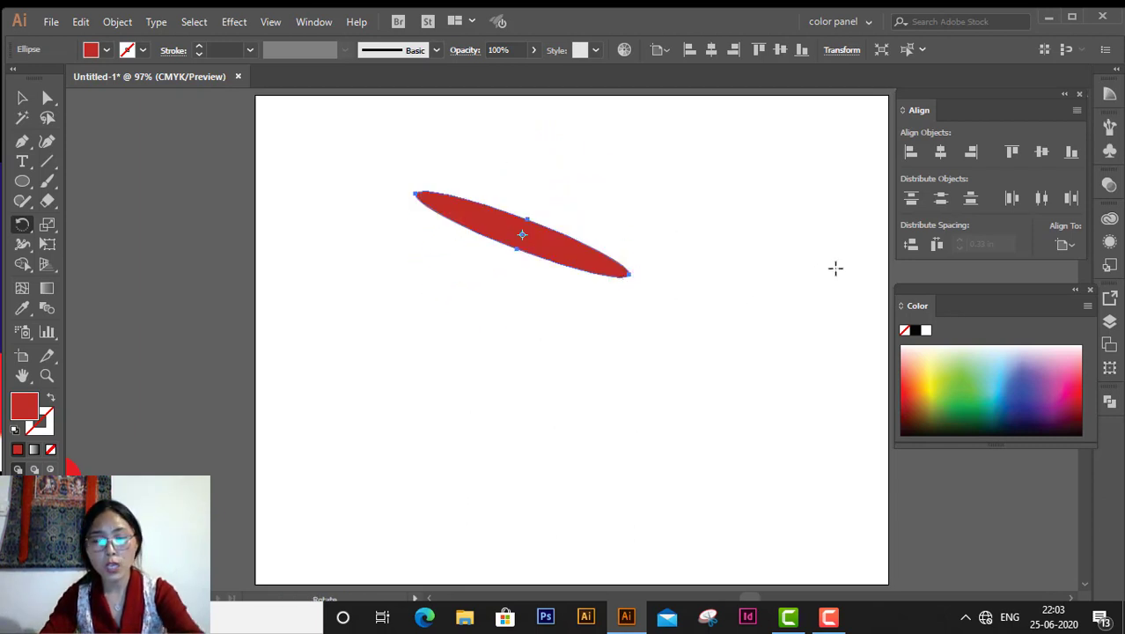
{"action": "key", "text": "ctrl+z"}
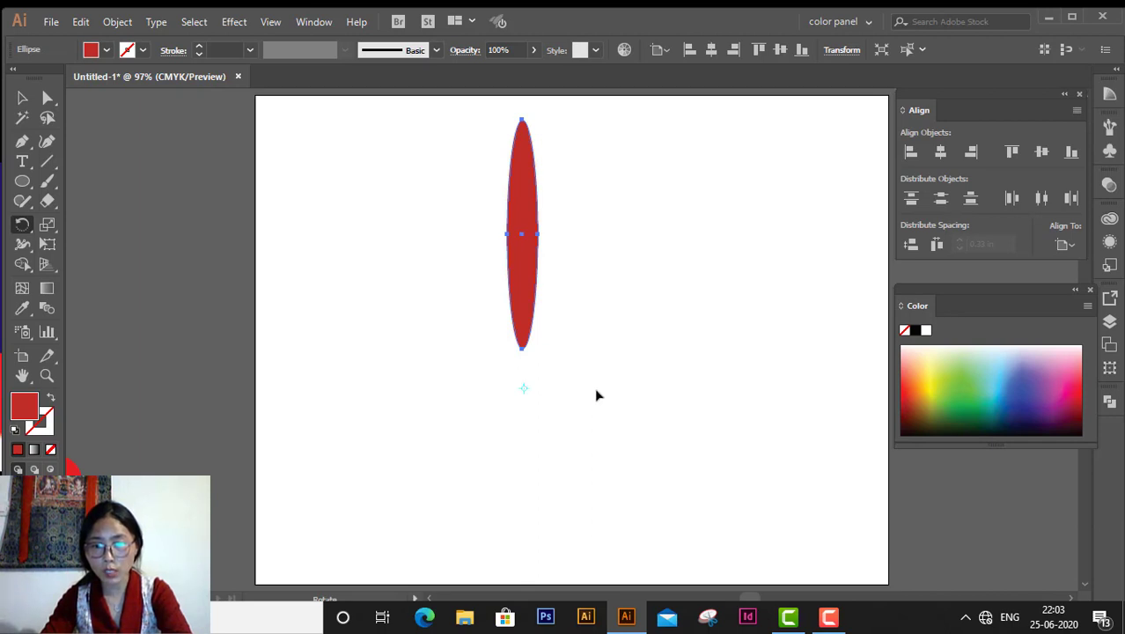
{"action": "mouse_move", "coordinate": [527, 143]}
{"action": "left_mouse_down"}
{"action": "mouse_move", "coordinate": [665, 268]}
{"action": "mouse_move", "coordinate": [700, 369]}
{"action": "mouse_move", "coordinate": [598, 483]}
{"action": "mouse_move", "coordinate": [493, 432]}
{"action": "mouse_move", "coordinate": [477, 307]}
{"action": "mouse_move", "coordinate": [528, 290]}
{"action": "left_mouse_up"}
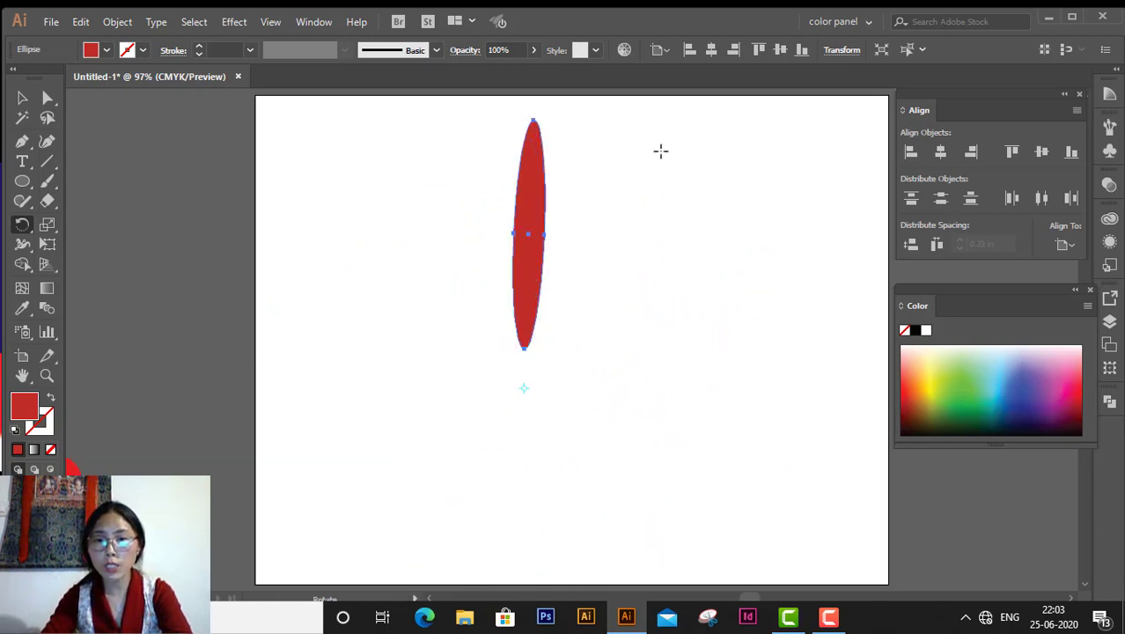
{"action": "mouse_move", "coordinate": [532, 140]}
{"action": "left_mouse_down"}
{"action": "mouse_move", "coordinate": [606, 180]}
{"action": "mouse_move", "coordinate": [658, 191]}
{"action": "mouse_move", "coordinate": [703, 170]}
{"action": "mouse_move", "coordinate": [678, 145]}
{"action": "mouse_move", "coordinate": [627, 151]}
{"action": "left_mouse_up"}
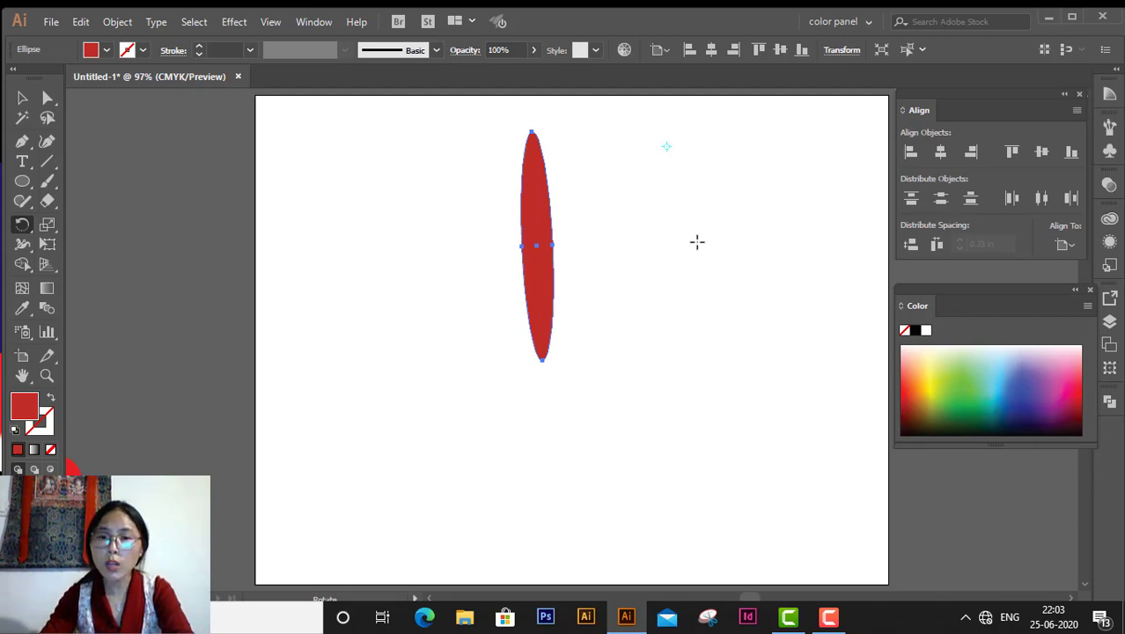
Step: Delete the red ellipse and draw a tall, narrow dark green ellipse near the artboard top
{"action": "key", "text": "Delete"}
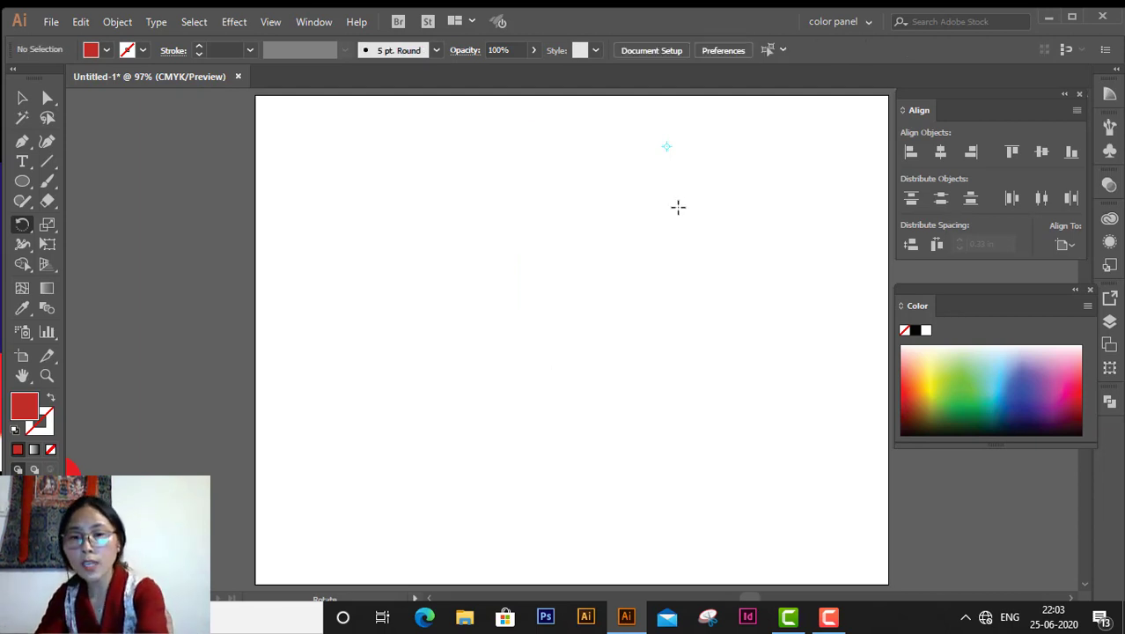
{"action": "left_click", "coordinate": [23, 182]}
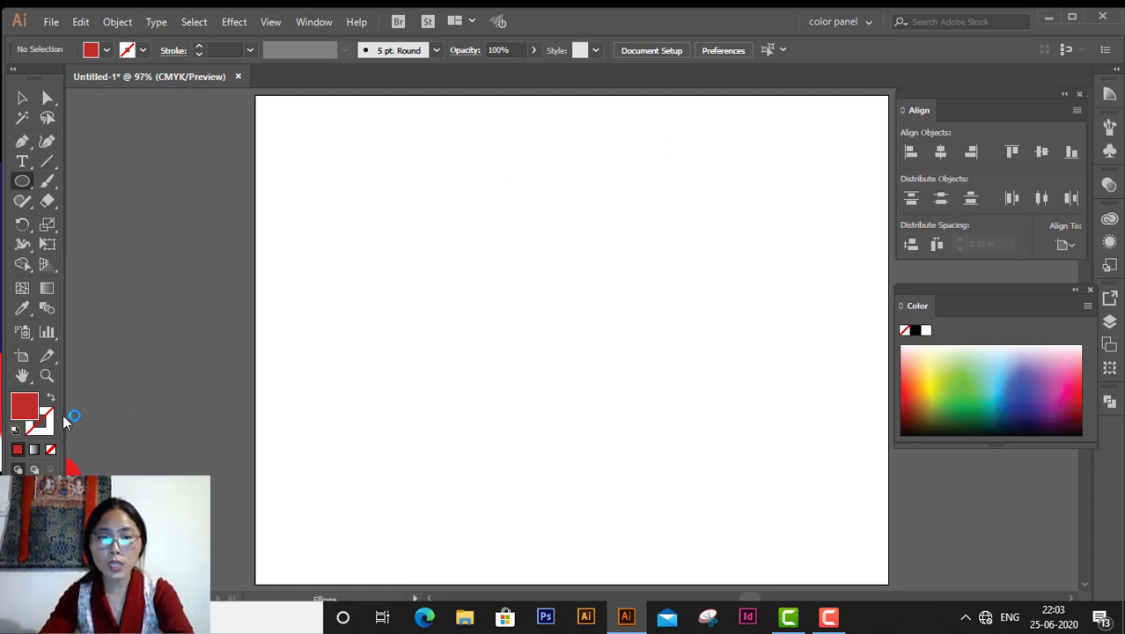
{"action": "left_click", "coordinate": [966, 412]}
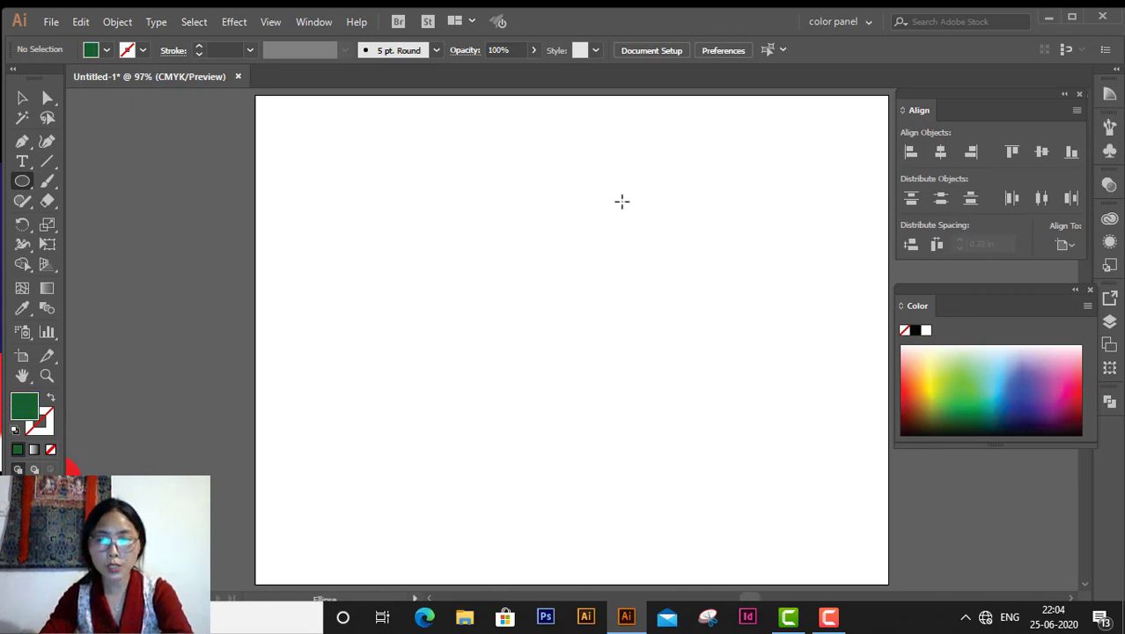
{"action": "left_click_drag", "start_coordinate": [554, 124], "coordinate": [585, 299]}
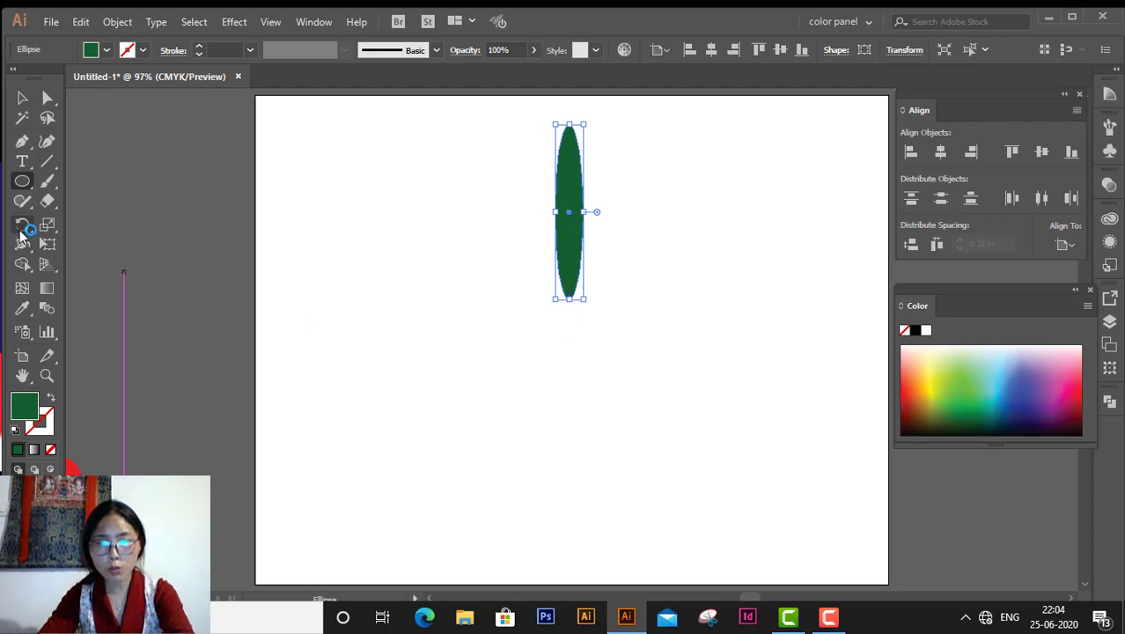
{"action": "left_click", "coordinate": [23, 225]}
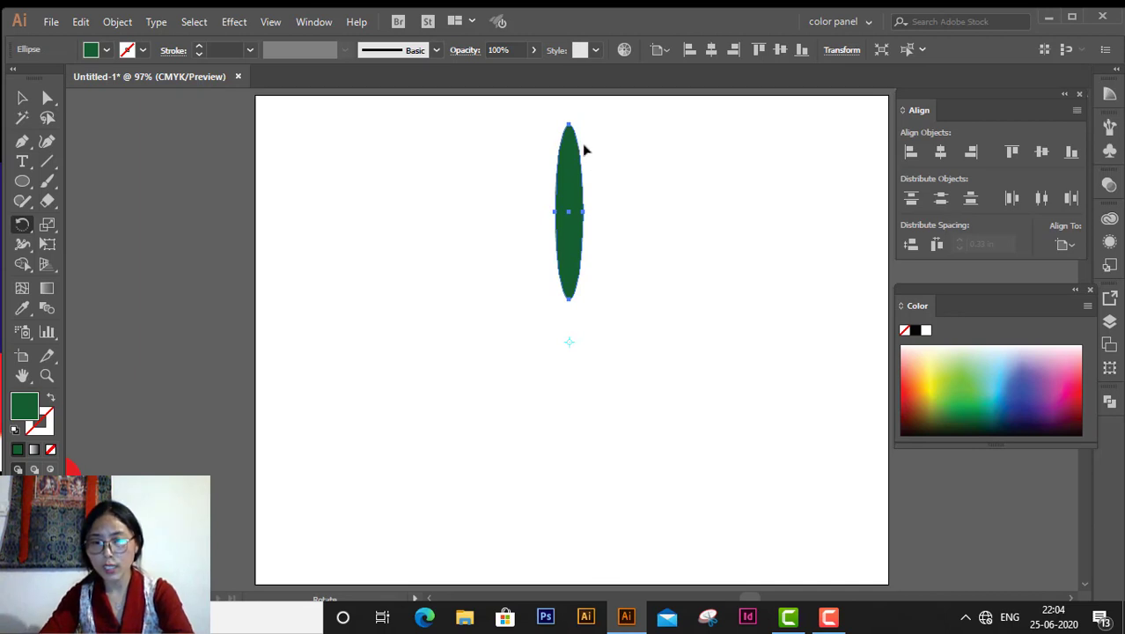
{"action": "left_click_drag", "start_coordinate": [572, 150], "coordinate": [659, 207]}
{"action": "left_click_drag", "start_coordinate": [859, 301], "coordinate": [834, 326]}
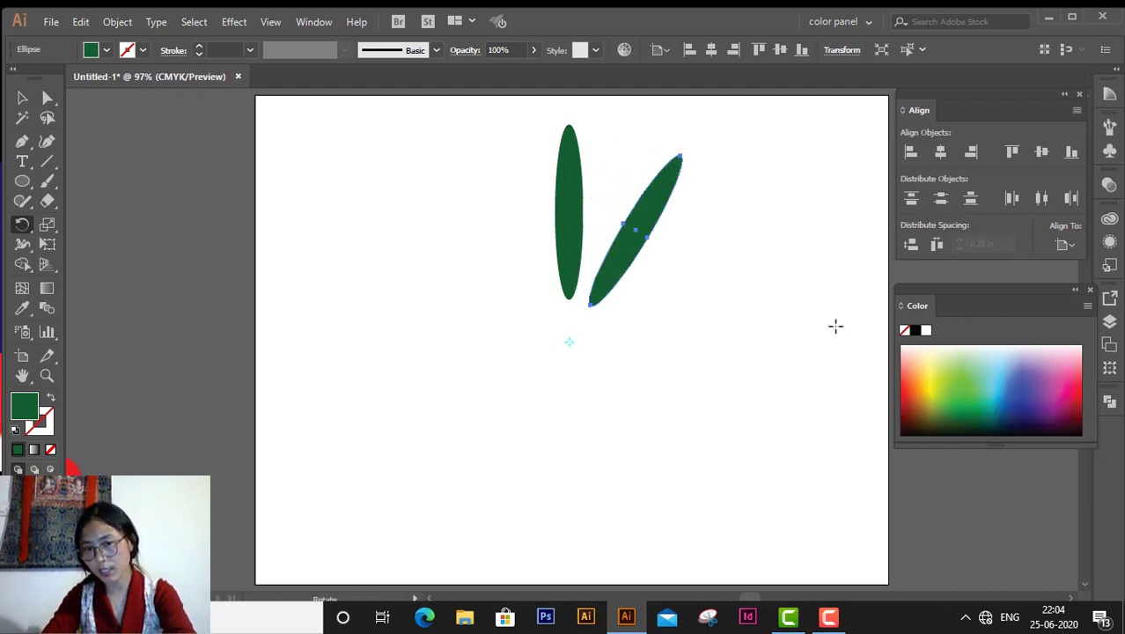
{"action": "key", "text": "ctrl+d"}
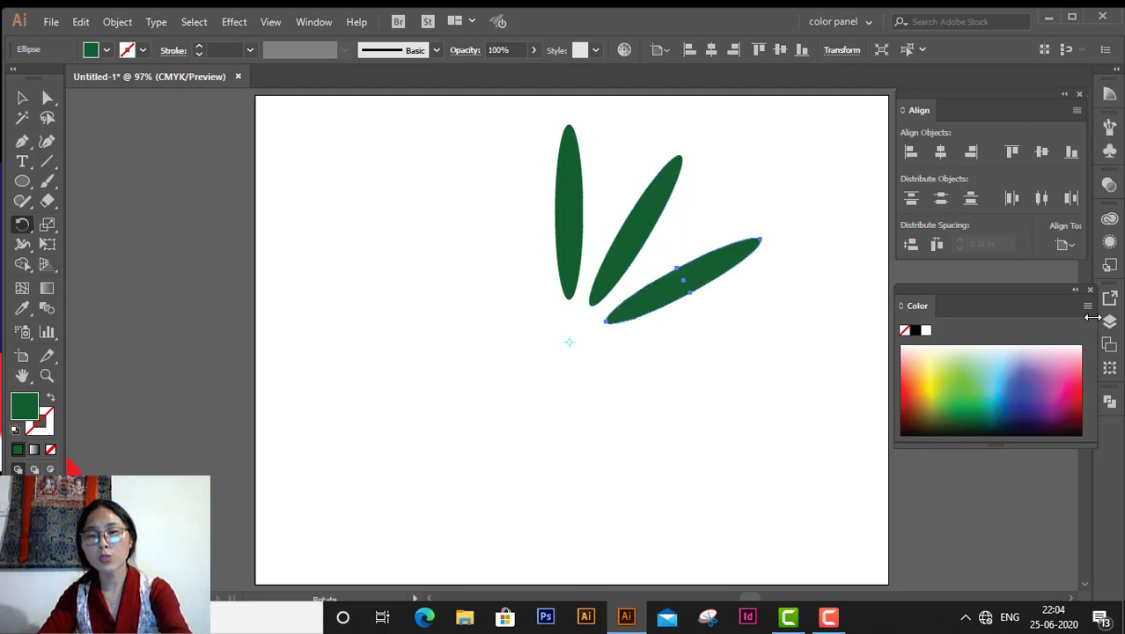
{"action": "key", "text": "ctrl+d"}
{"action": "key", "text": "ctrl+d"}
{"action": "key", "text": "ctrl+d"}
{"action": "key", "text": "ctrl+d"}
{"action": "key", "text": "ctrl+d"}
{"action": "key", "text": "ctrl+d"}
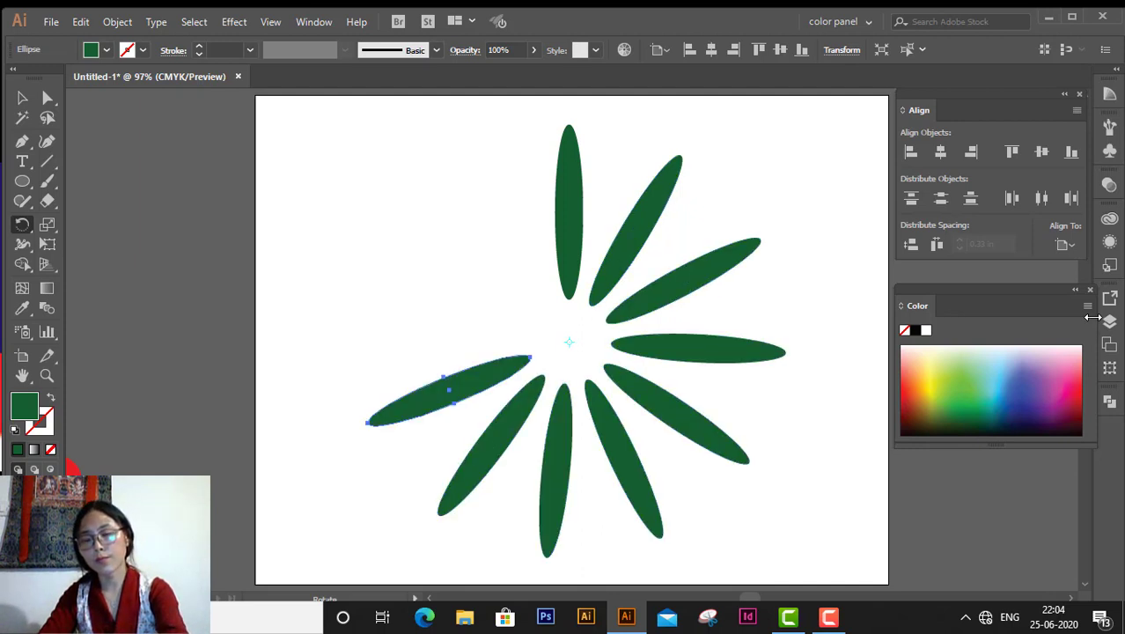
{"action": "key", "text": "ctrl+d"}
{"action": "key", "text": "ctrl+d"}
{"action": "key", "text": "ctrl+d"}
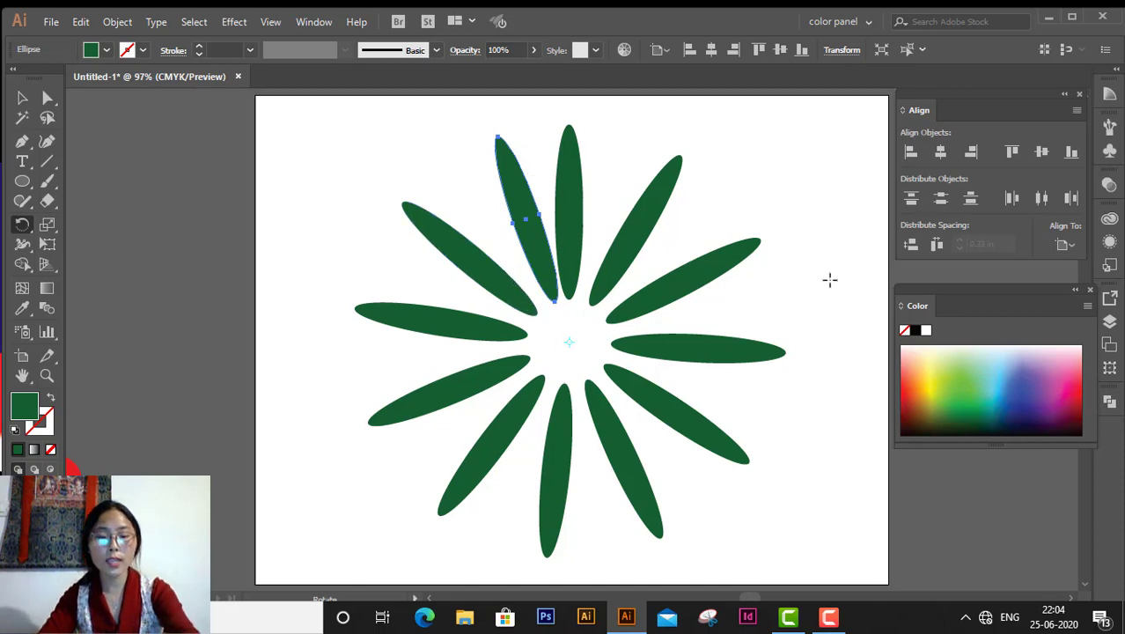
{"action": "key", "text": "ctrl"}
{"action": "key", "text": "ctrl+z"}
{"action": "key", "text": "ctrl+z"}
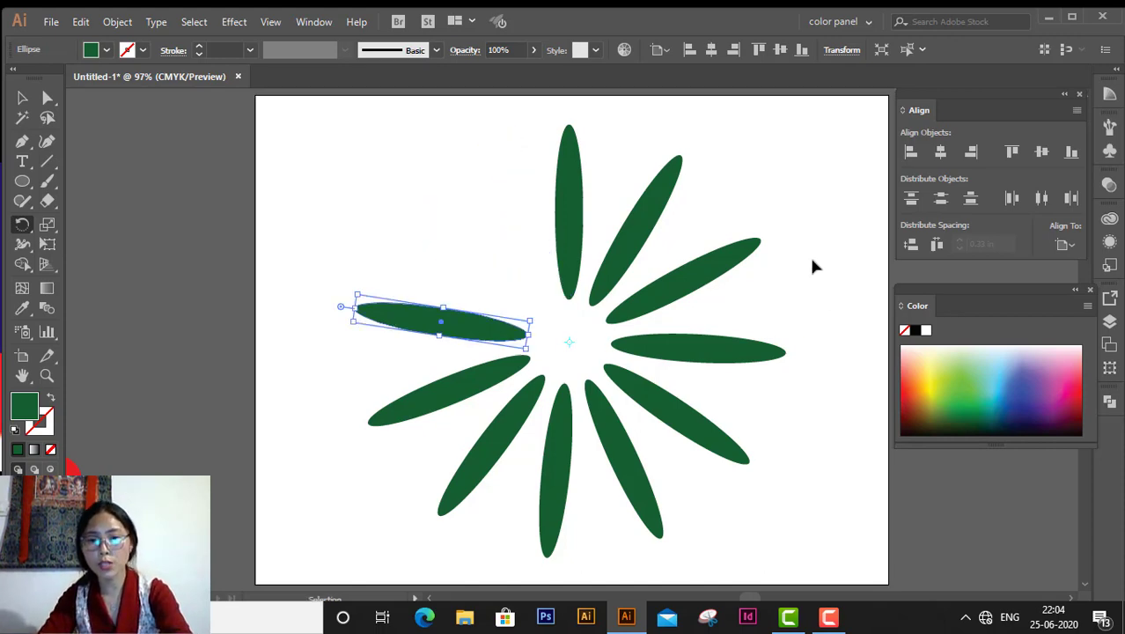
{"action": "key", "text": "ctrl+z"}
{"action": "key", "text": "ctrl+z"}
{"action": "key", "text": "ctrl+z"}
{"action": "key", "text": "ctrl+z"}
{"action": "key", "text": "ctrl+z"}
{"action": "key", "text": "ctrl+z"}
{"action": "key", "text": "ctrl+z"}
{"action": "key", "text": "ctrl+z"}
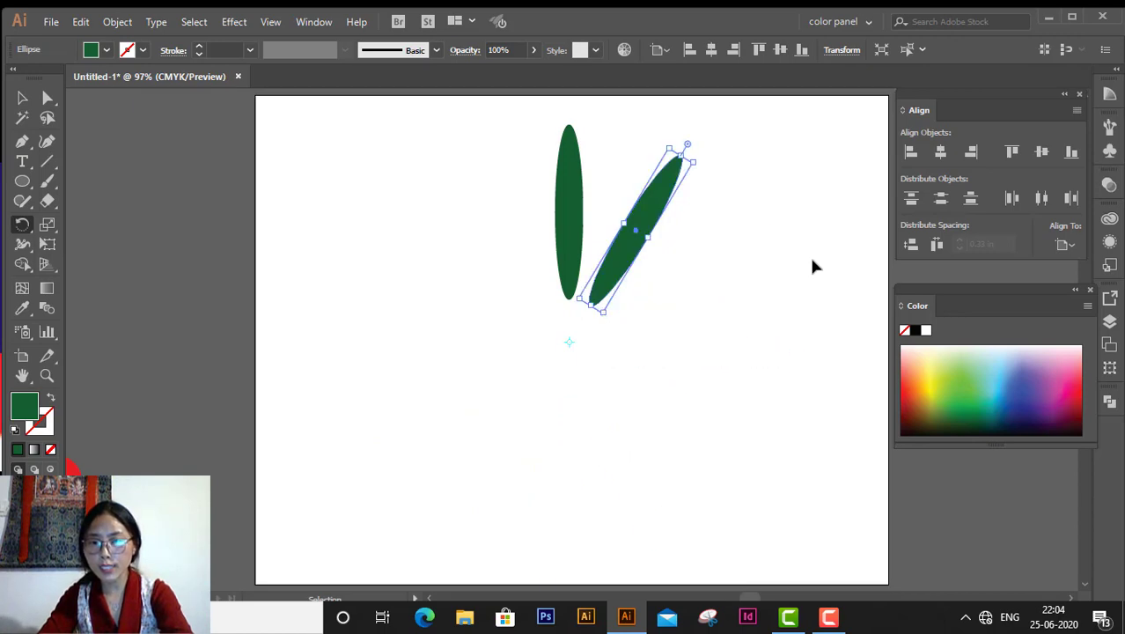
{"action": "key", "text": "ctrl+z"}
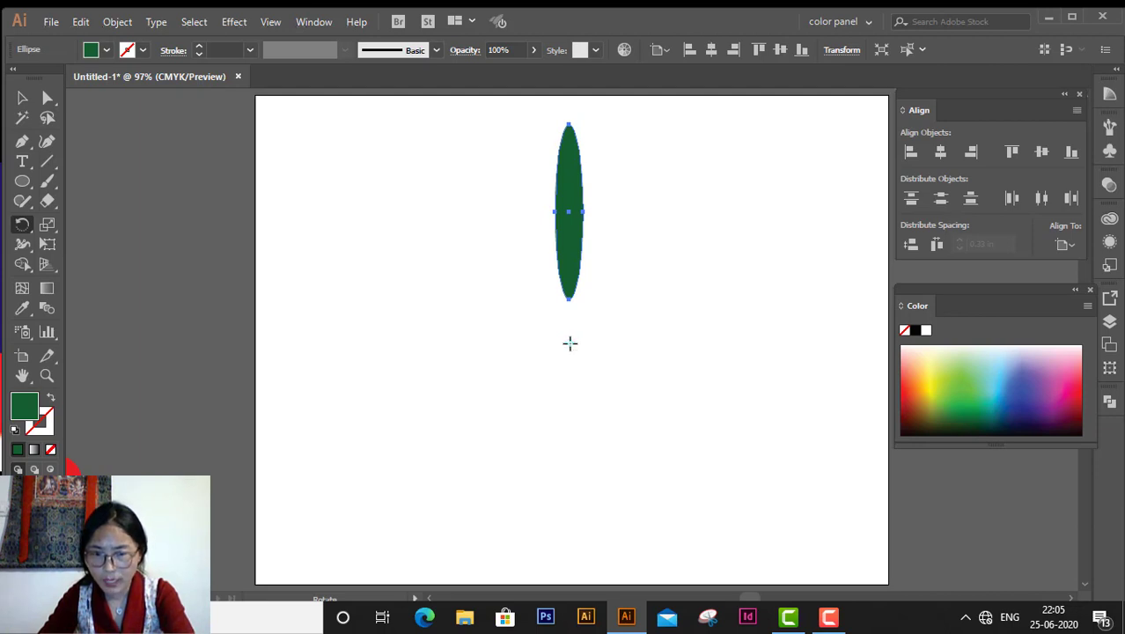
Step: Make 45° rotated copies of the leaf around the centre point until eight leaves form a flower
{"action": "left_click", "coordinate": [569, 343], "text": "alt"}
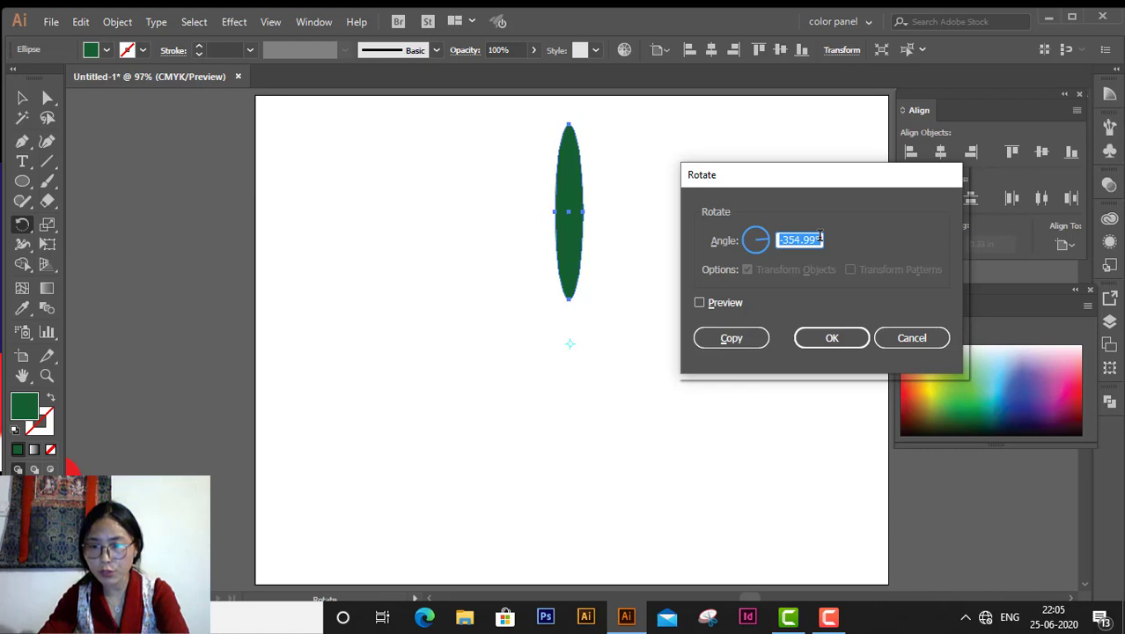
{"action": "type", "text": "45"}
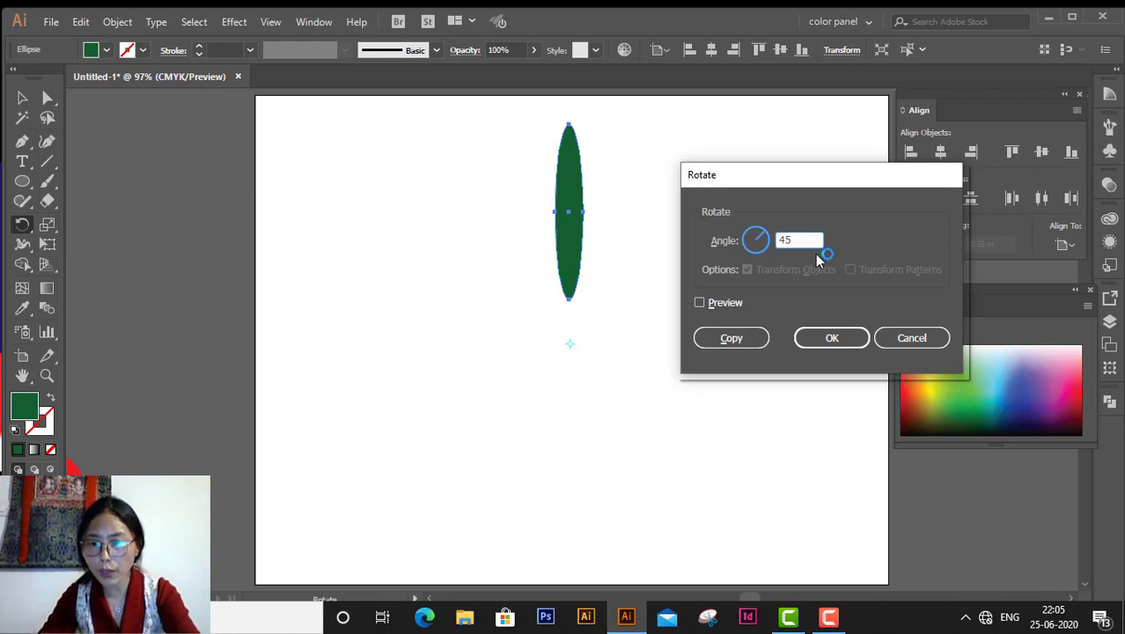
{"action": "left_click", "coordinate": [725, 304]}
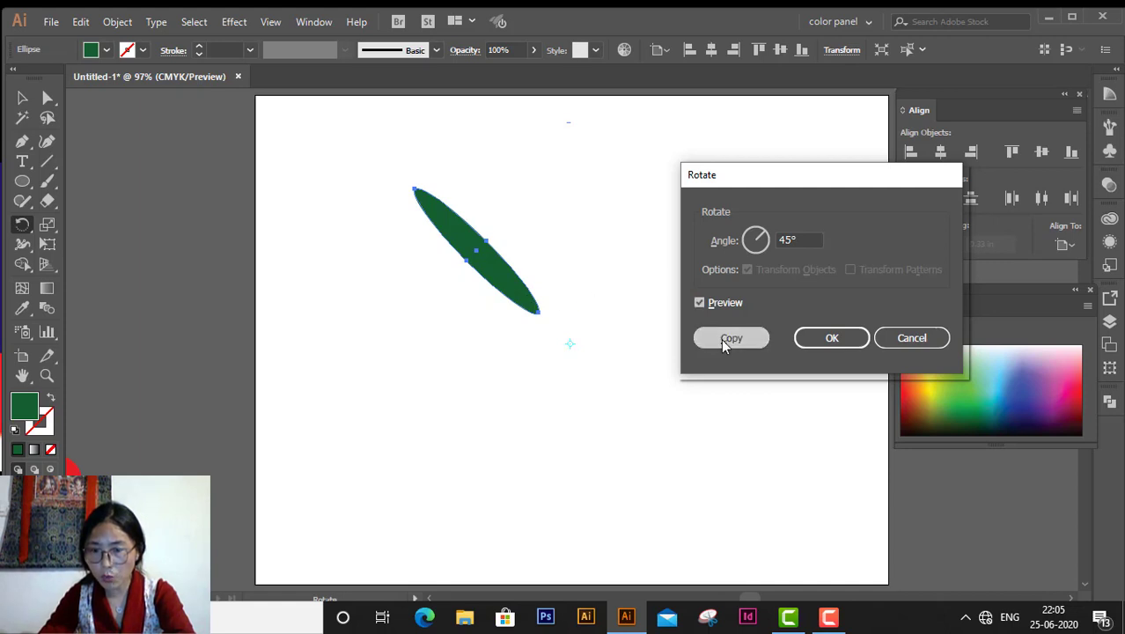
{"action": "left_click", "coordinate": [726, 340]}
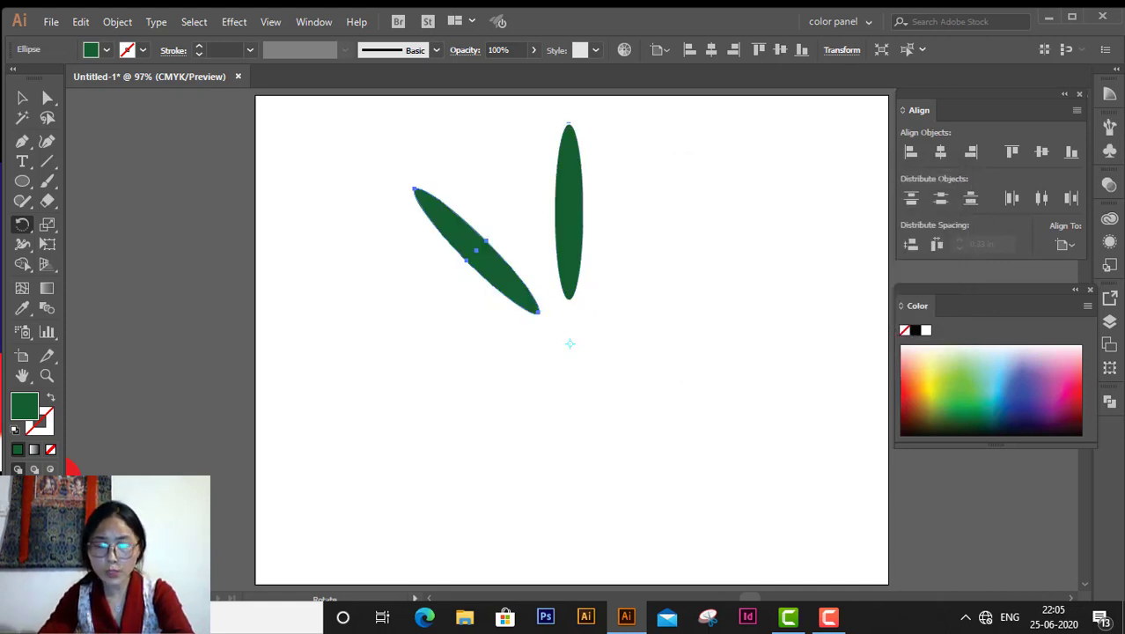
{"action": "key", "text": "ctrl+d"}
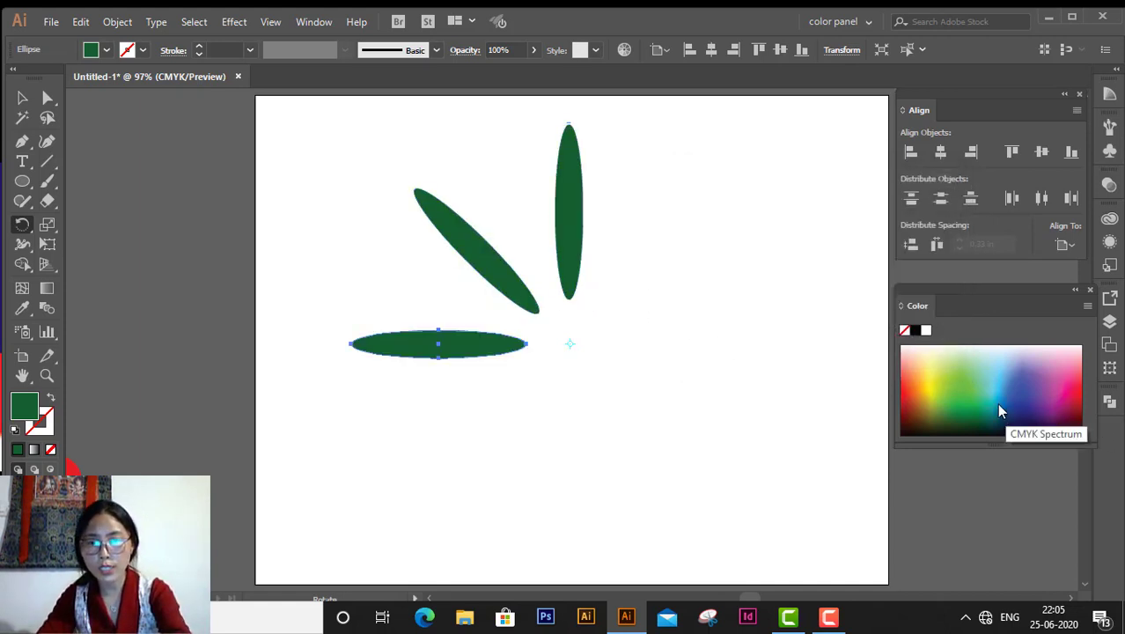
{"action": "key", "text": "ctrl+d"}
{"action": "key", "text": "ctrl+d"}
{"action": "key", "text": "ctrl+d"}
{"action": "key", "text": "ctrl+d"}
{"action": "key", "text": "ctrl+d"}
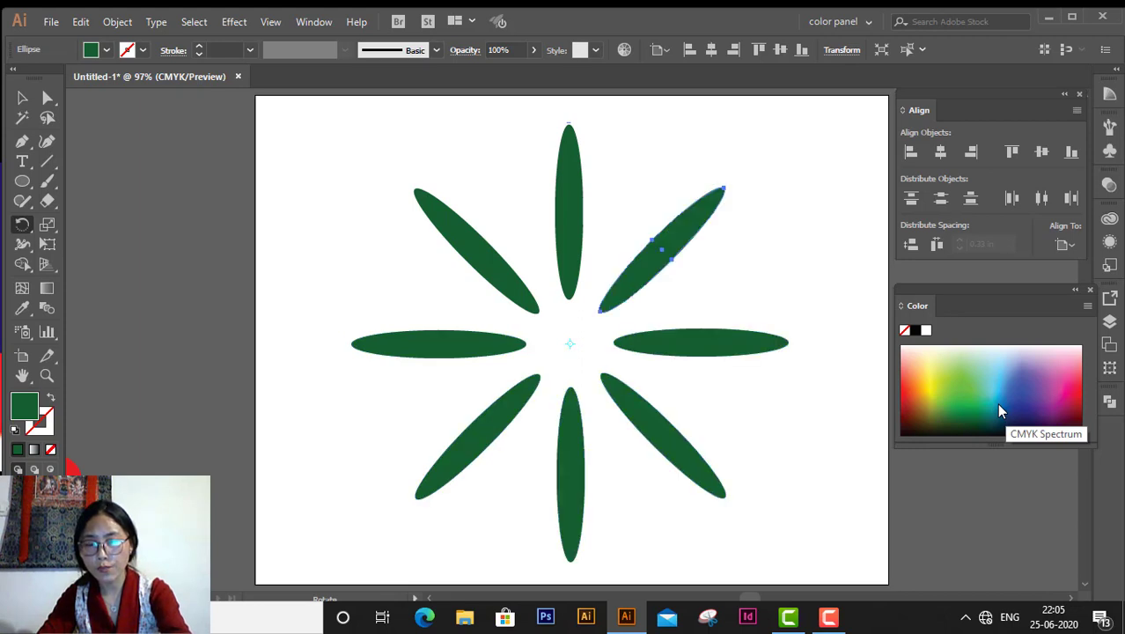
{"action": "key", "text": "ctrl+d"}
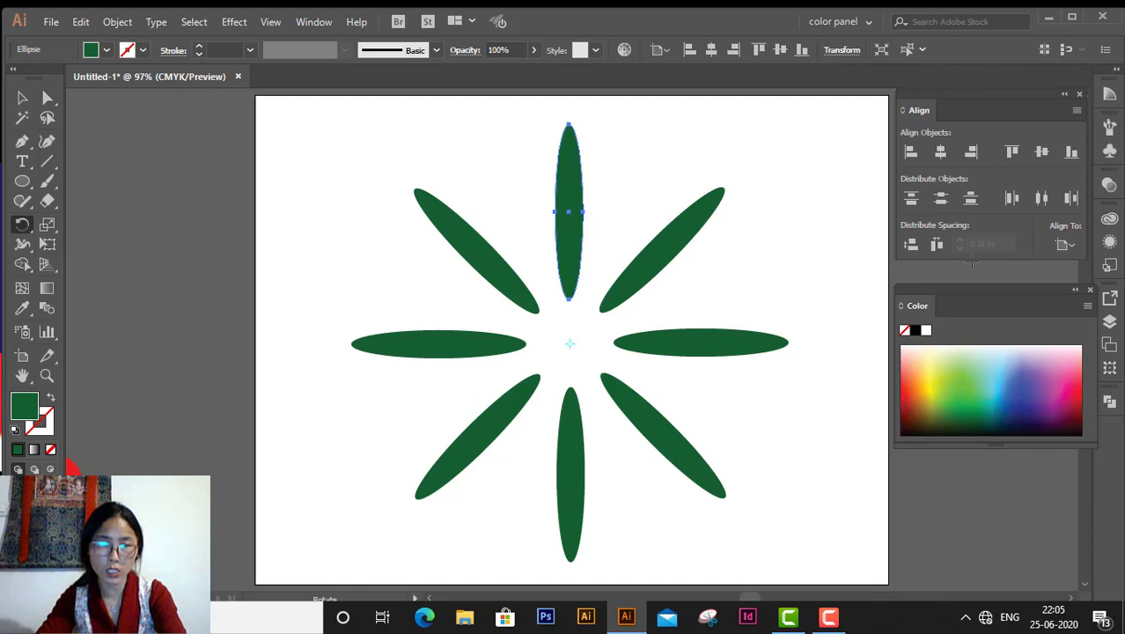
Step: Select all eight leaves of the flower and delete them
{"action": "left_click", "coordinate": [22, 97]}
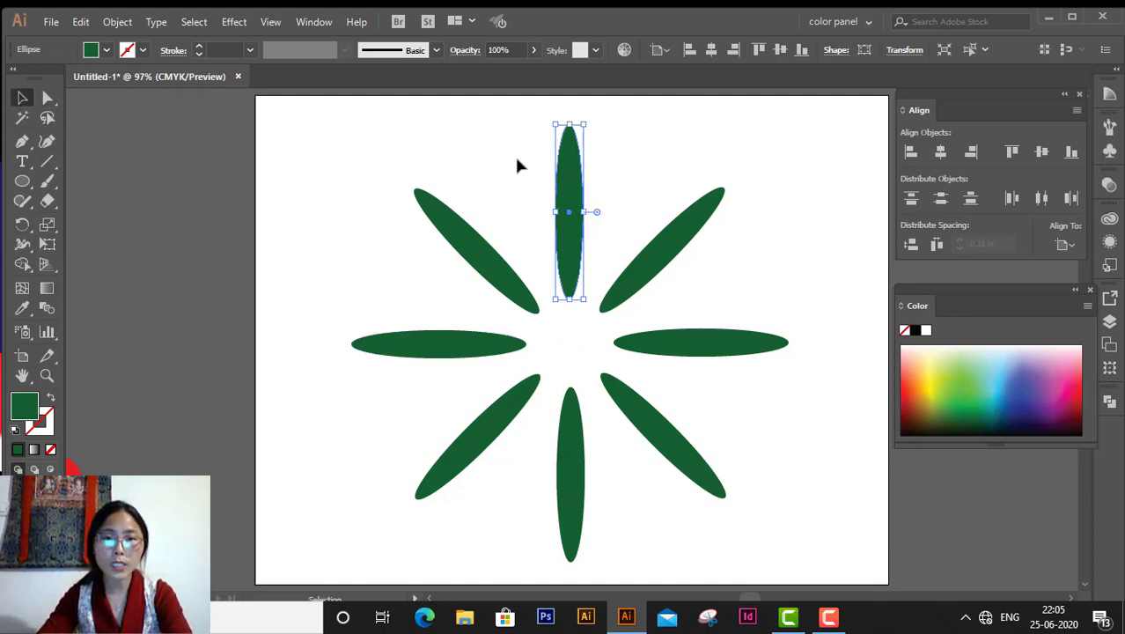
{"action": "left_click_drag", "start_coordinate": [386, 143], "coordinate": [845, 488]}
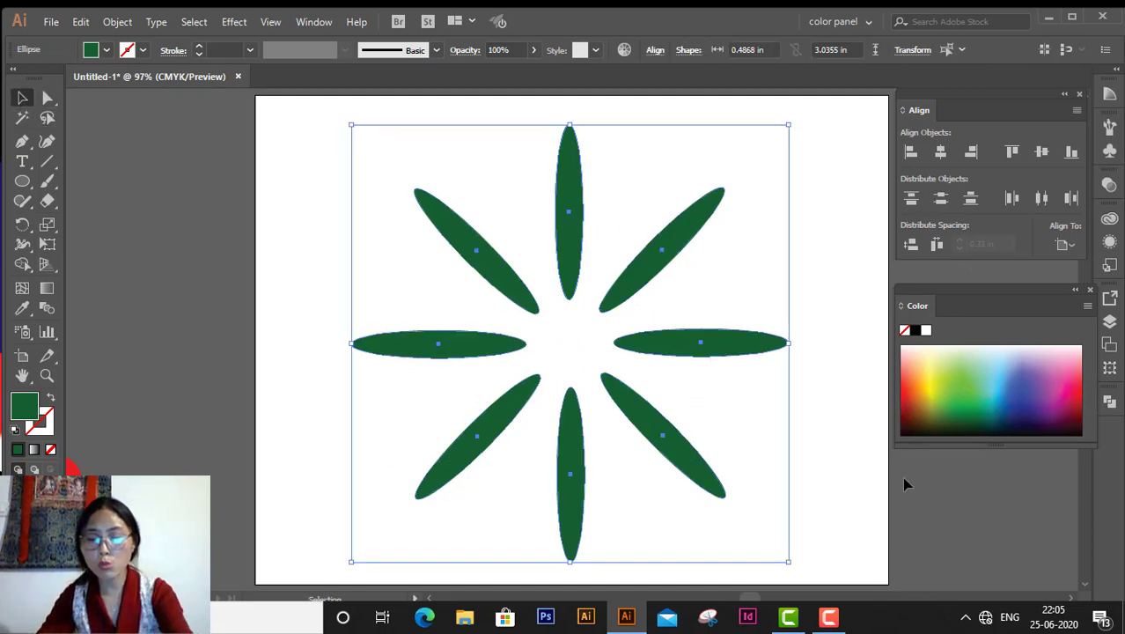
{"action": "key", "text": "Delete"}
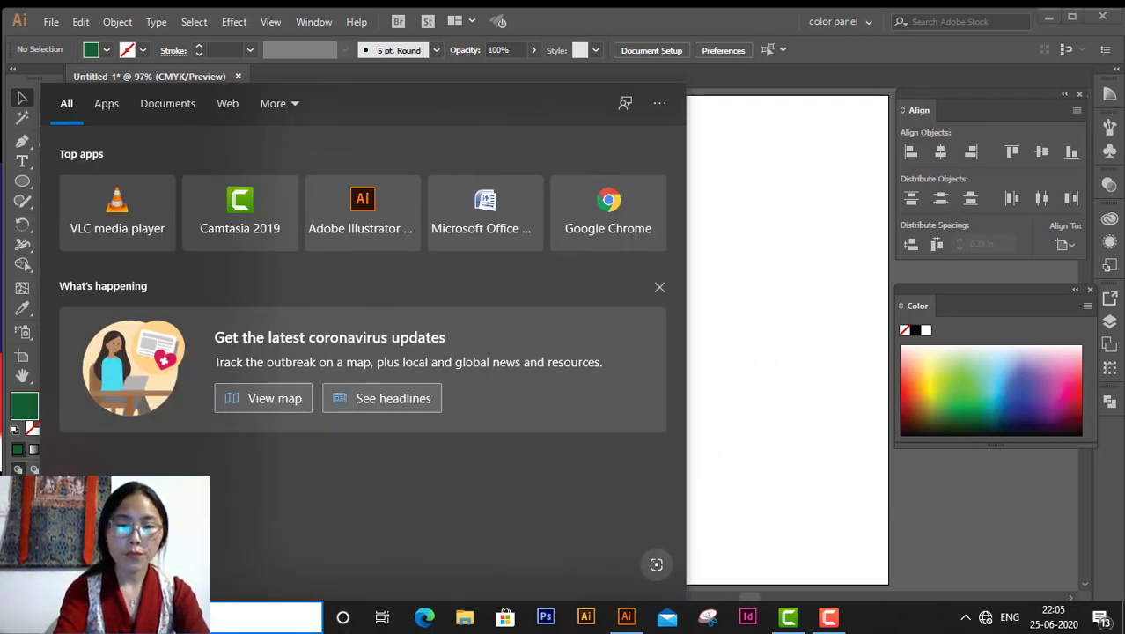
Step: Open Windows Calculator and compute 360 ÷ 30 = 12
{"action": "type", "text": "cal"}
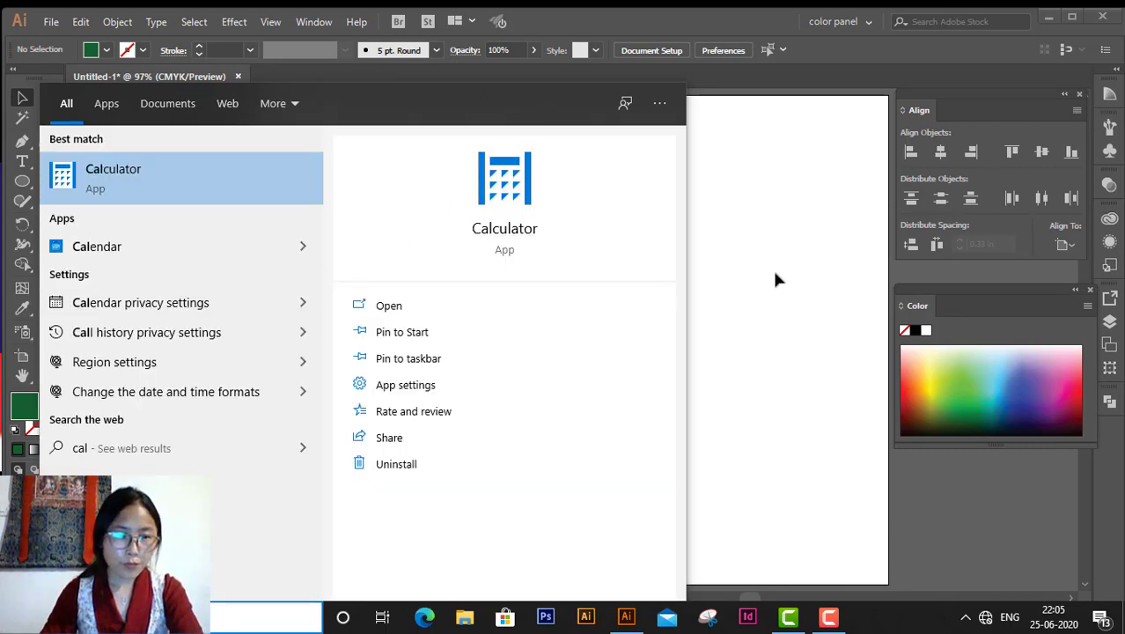
{"action": "type", "text": "cula"}
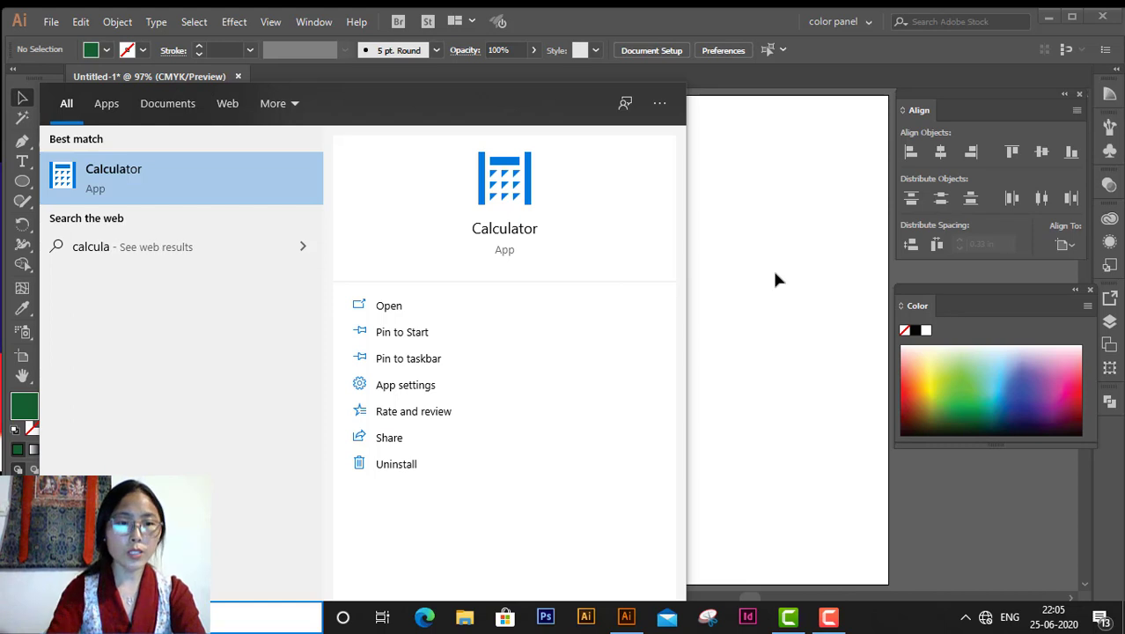
{"action": "left_click", "coordinate": [128, 175]}
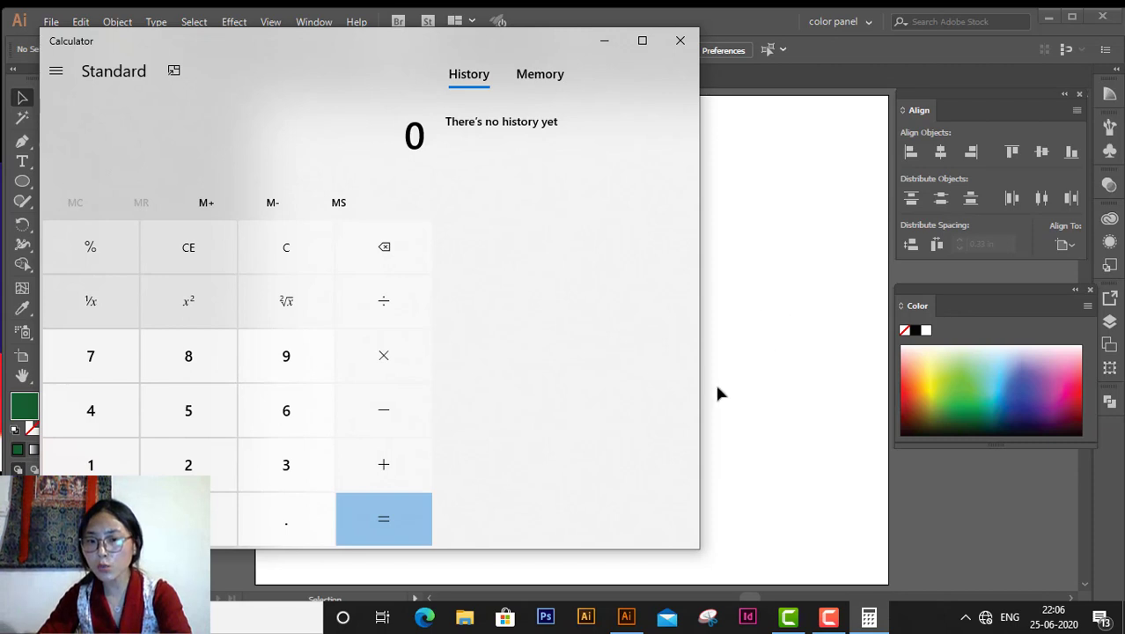
{"action": "left_click", "coordinate": [293, 476]}
{"action": "left_click", "coordinate": [287, 415]}
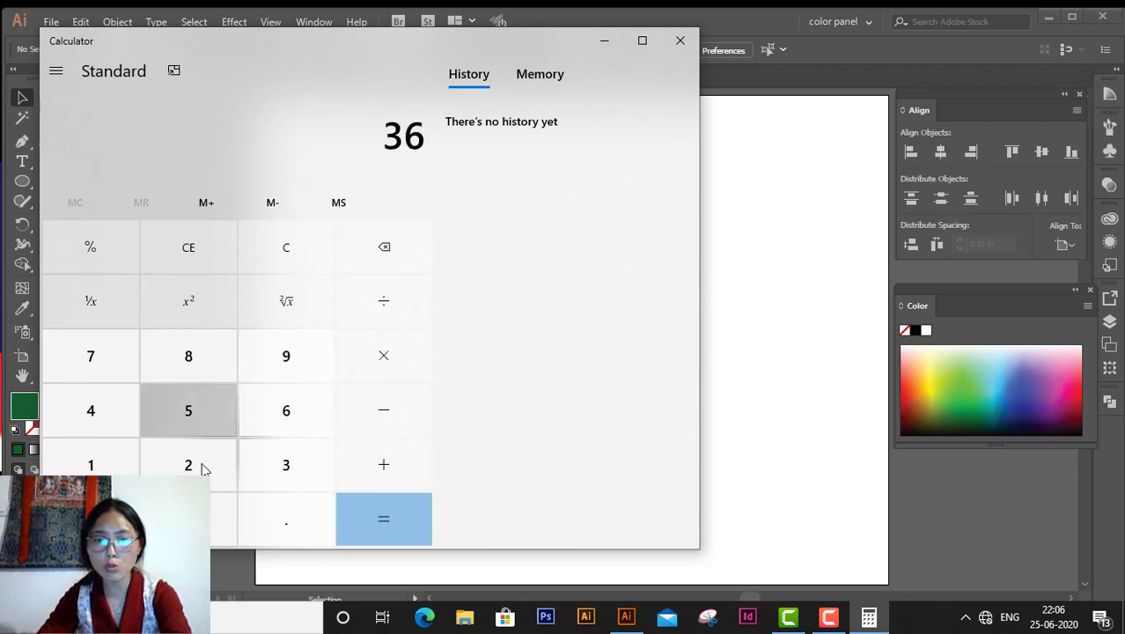
{"action": "left_click", "coordinate": [215, 524]}
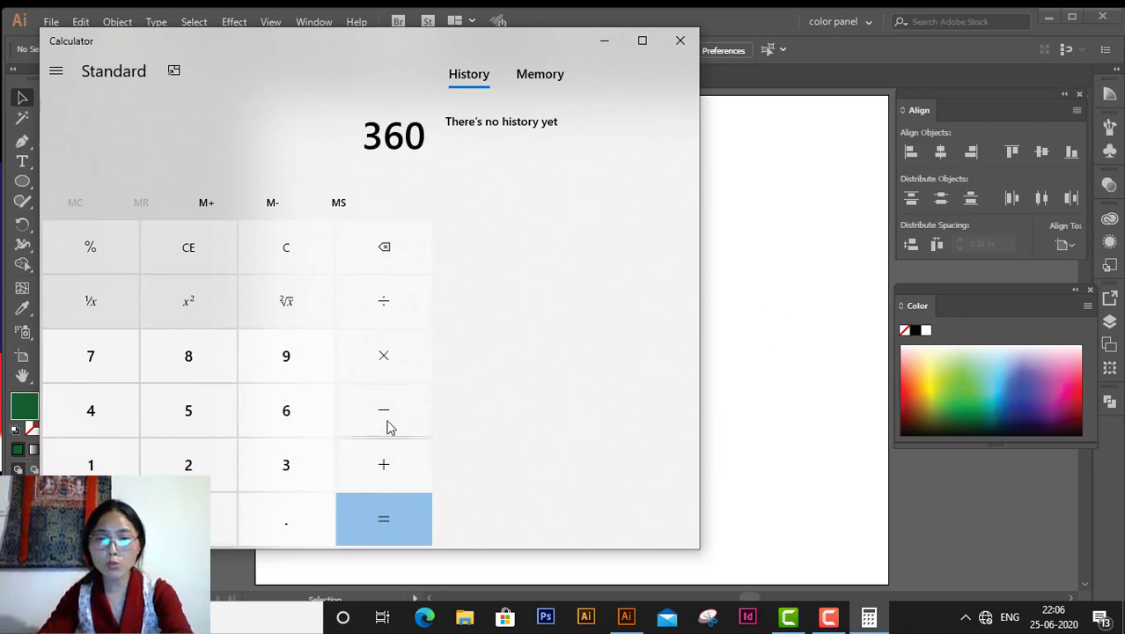
{"action": "left_click", "coordinate": [395, 315]}
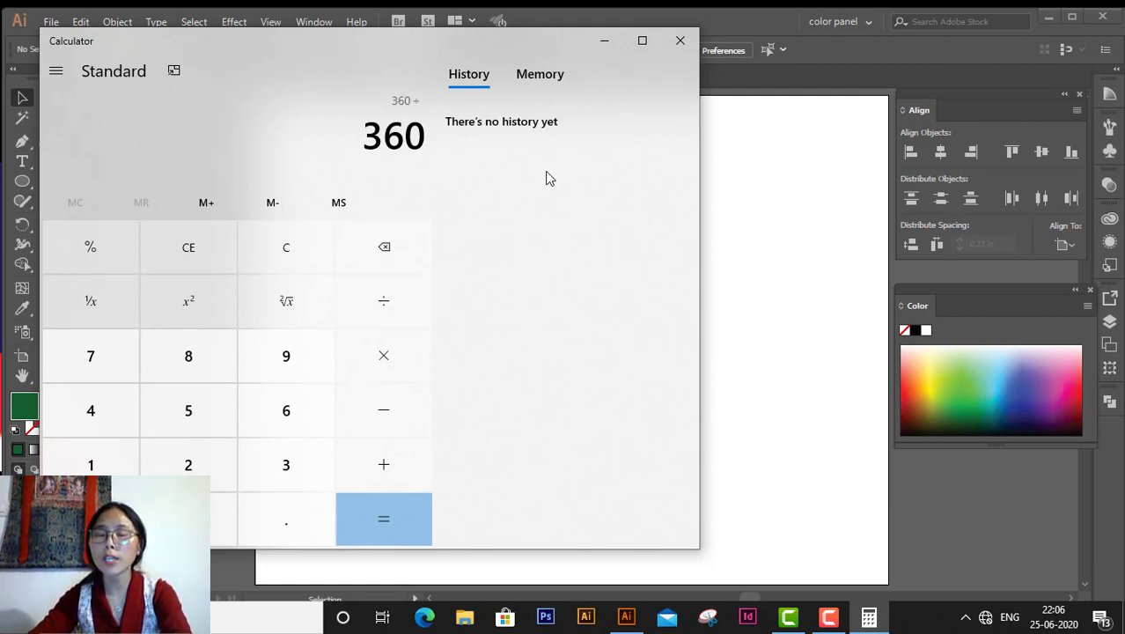
{"action": "key", "text": "plus"}
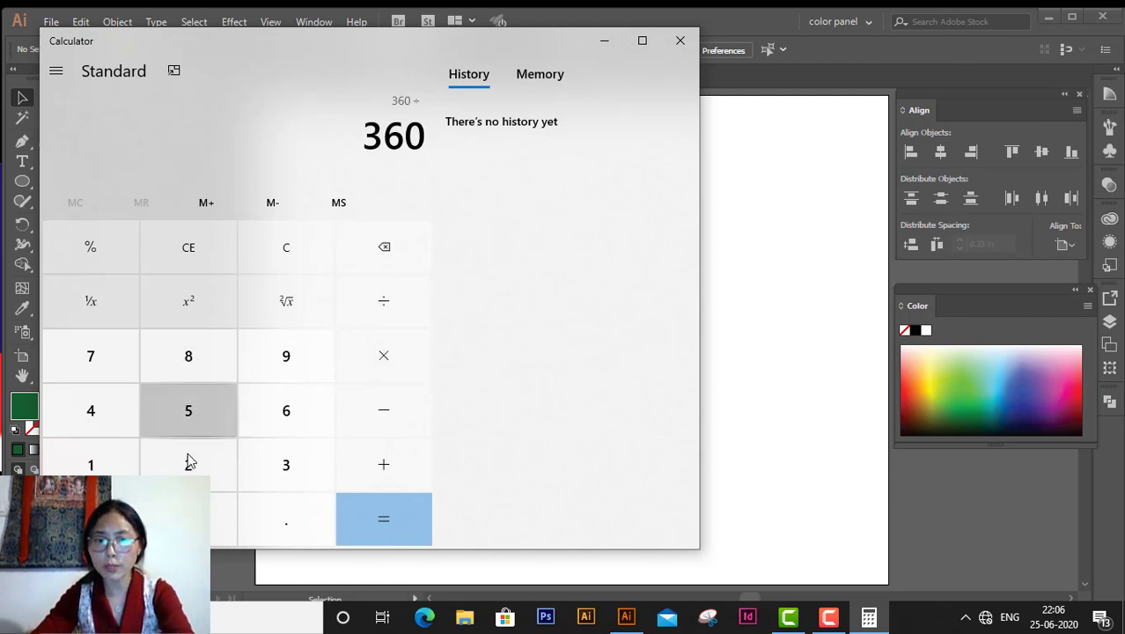
{"action": "left_click", "coordinate": [286, 467]}
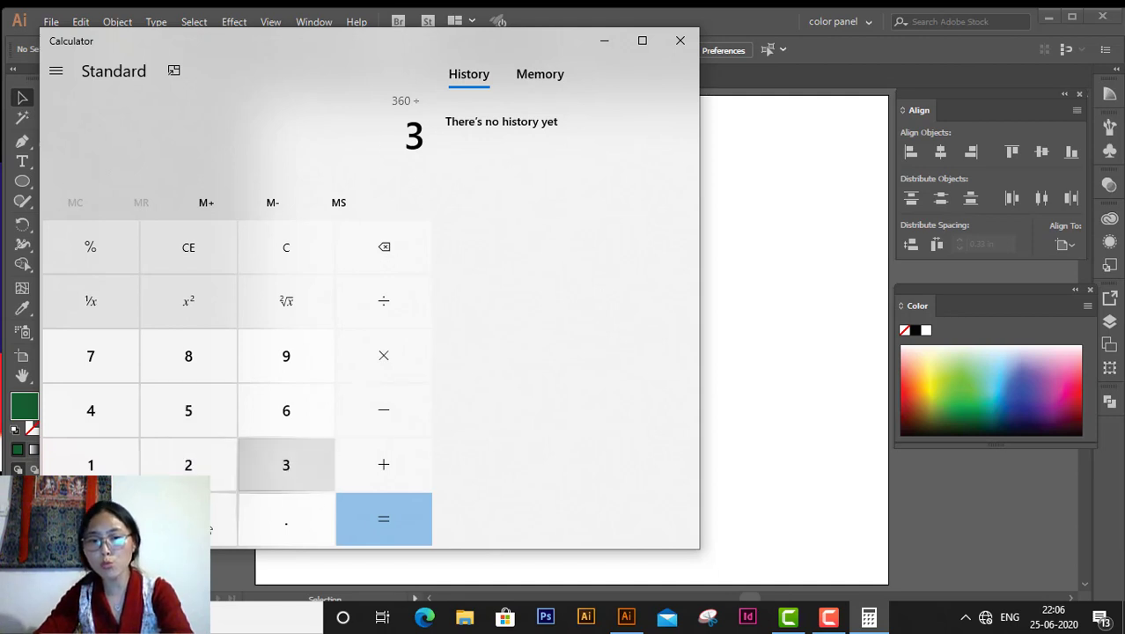
{"action": "left_click", "coordinate": [220, 520]}
{"action": "left_click", "coordinate": [409, 511]}
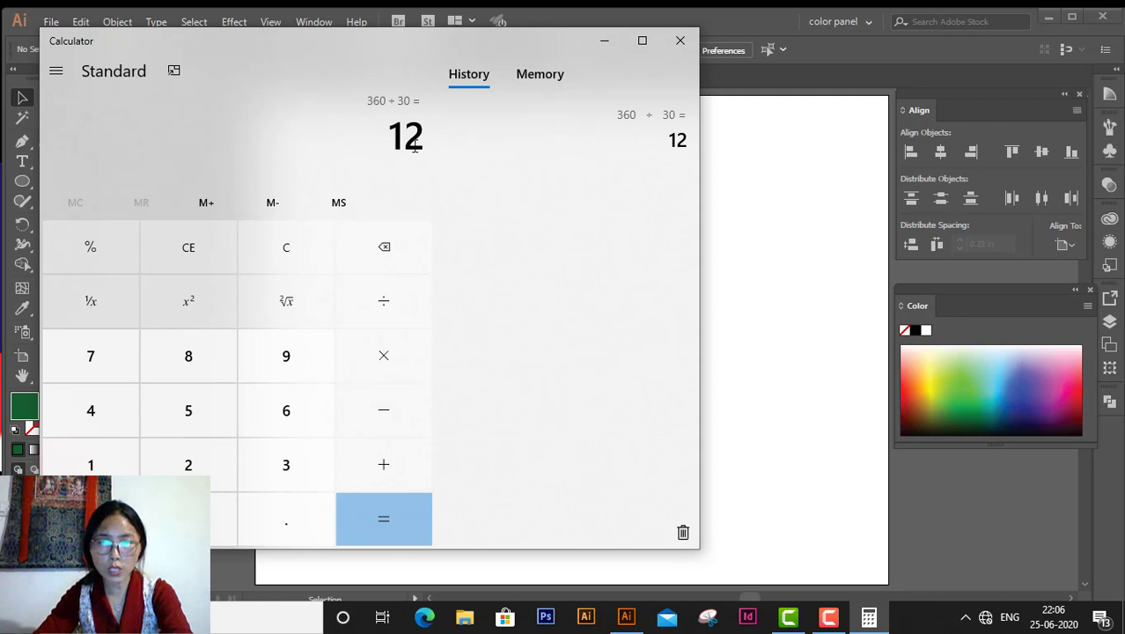
Step: Minimize Calculator and draw a tall, narrow green ellipse near the top centre of the artboard
{"action": "left_click", "coordinate": [606, 41]}
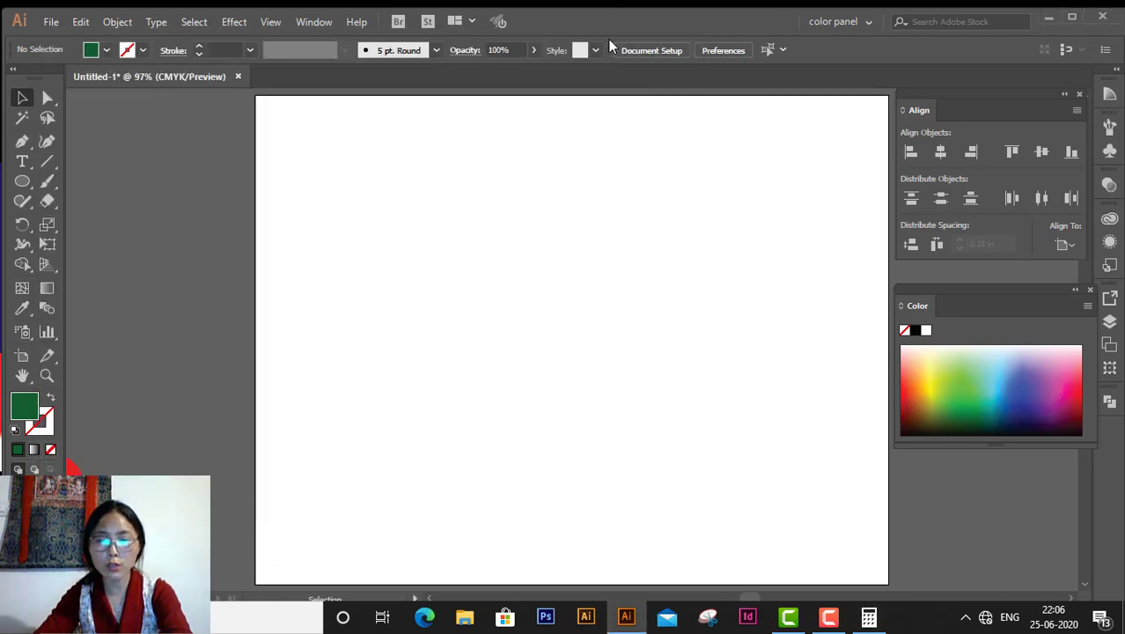
{"action": "left_click", "coordinate": [22, 180]}
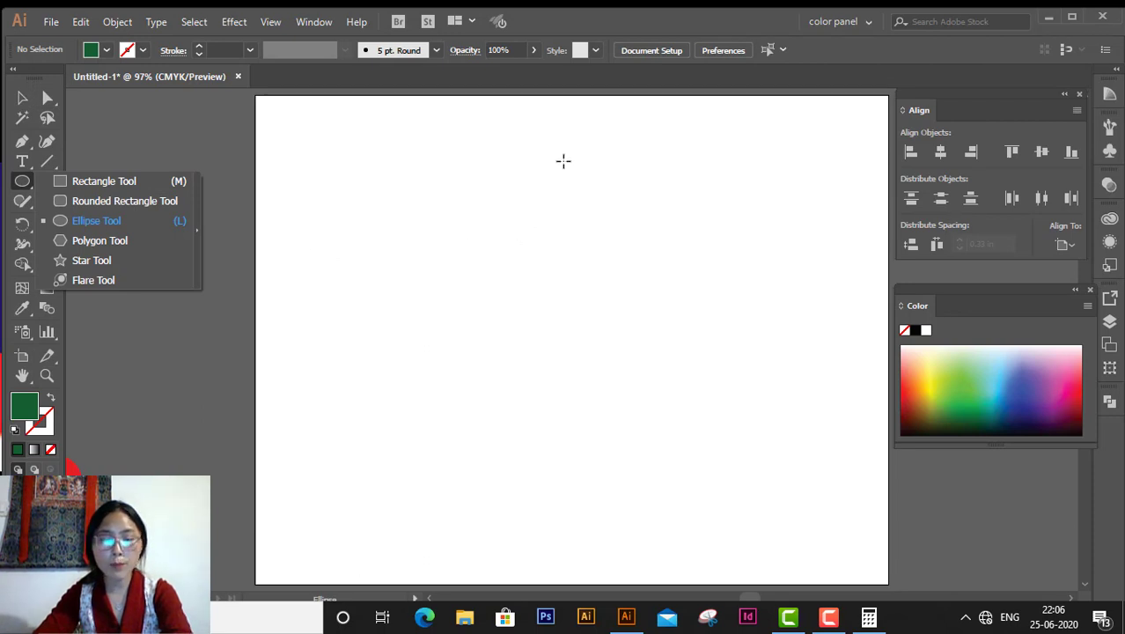
{"action": "left_click", "coordinate": [104, 218]}
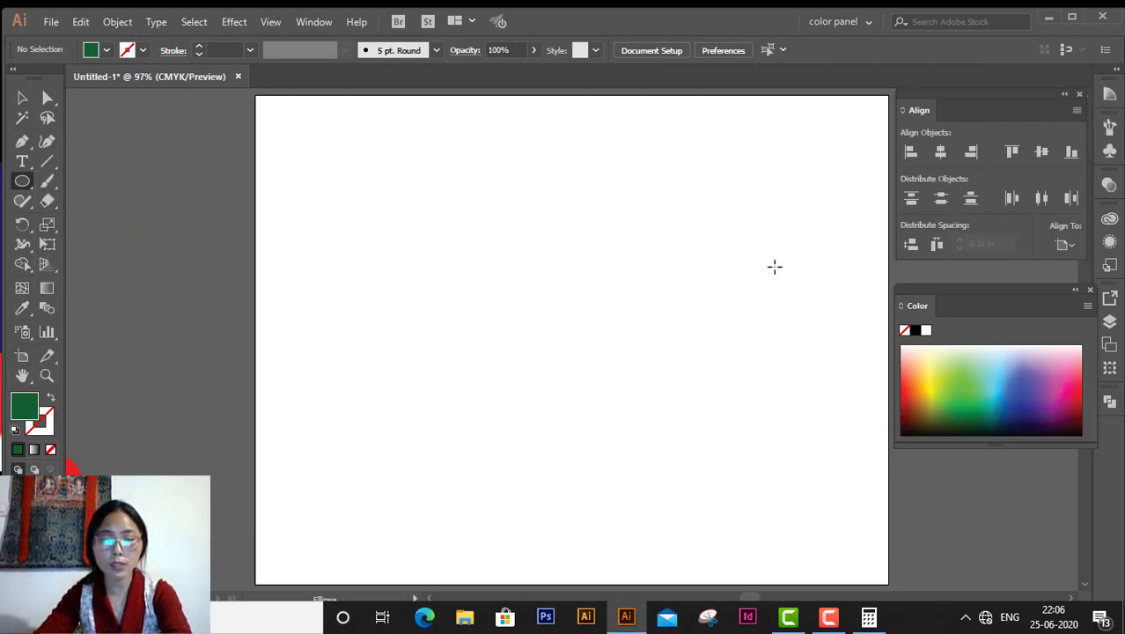
{"action": "left_click_drag", "start_coordinate": [545, 127], "coordinate": [568, 287]}
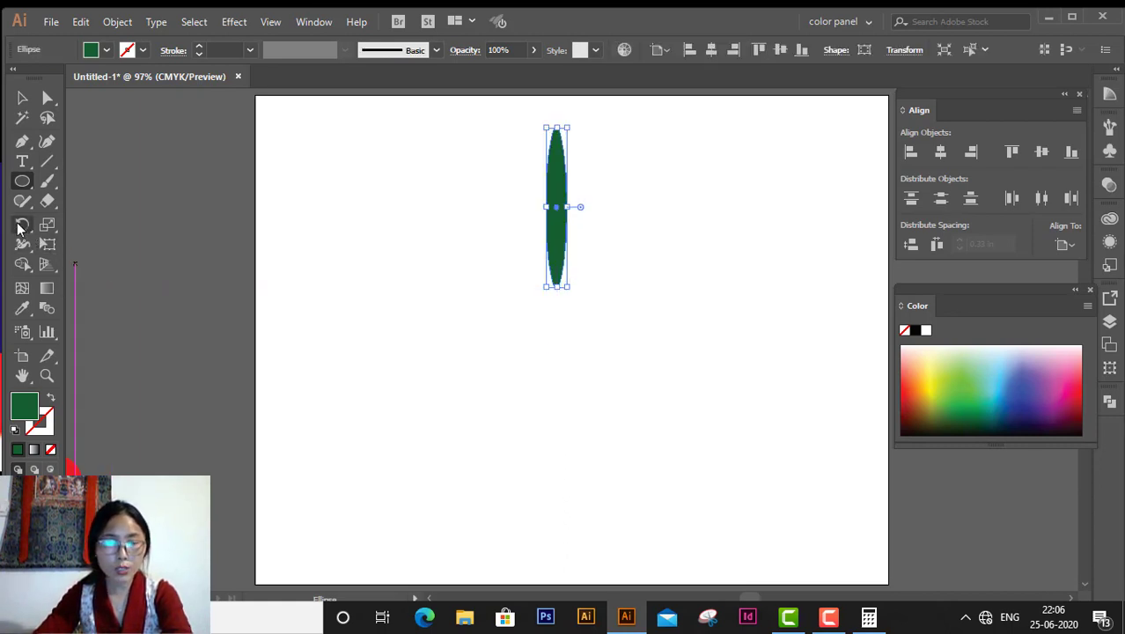
{"action": "left_click", "coordinate": [23, 225]}
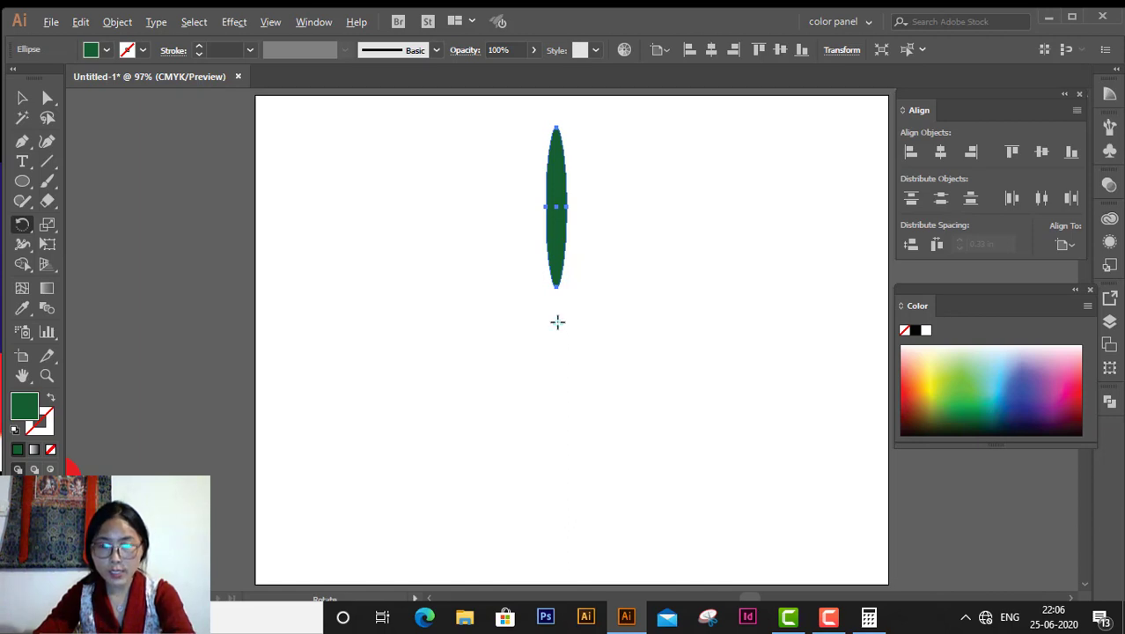
Step: Make 12° rotated copies of the ellipse around a pivot below it until the petal ring closes
{"action": "left_click", "coordinate": [557, 322], "text": "alt"}
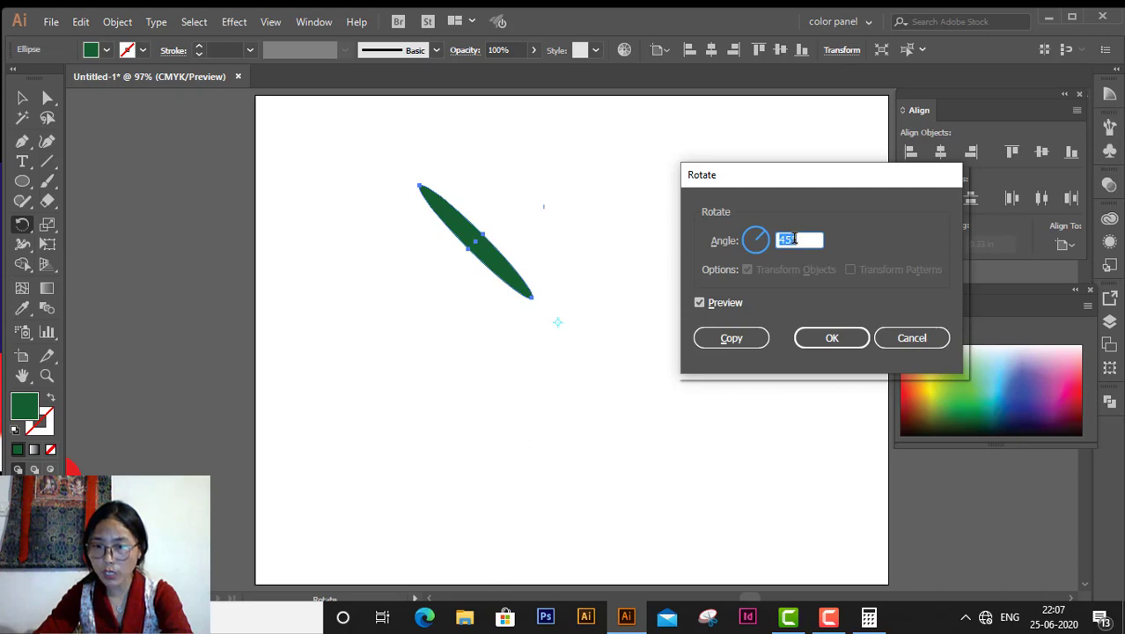
{"action": "type", "text": "12"}
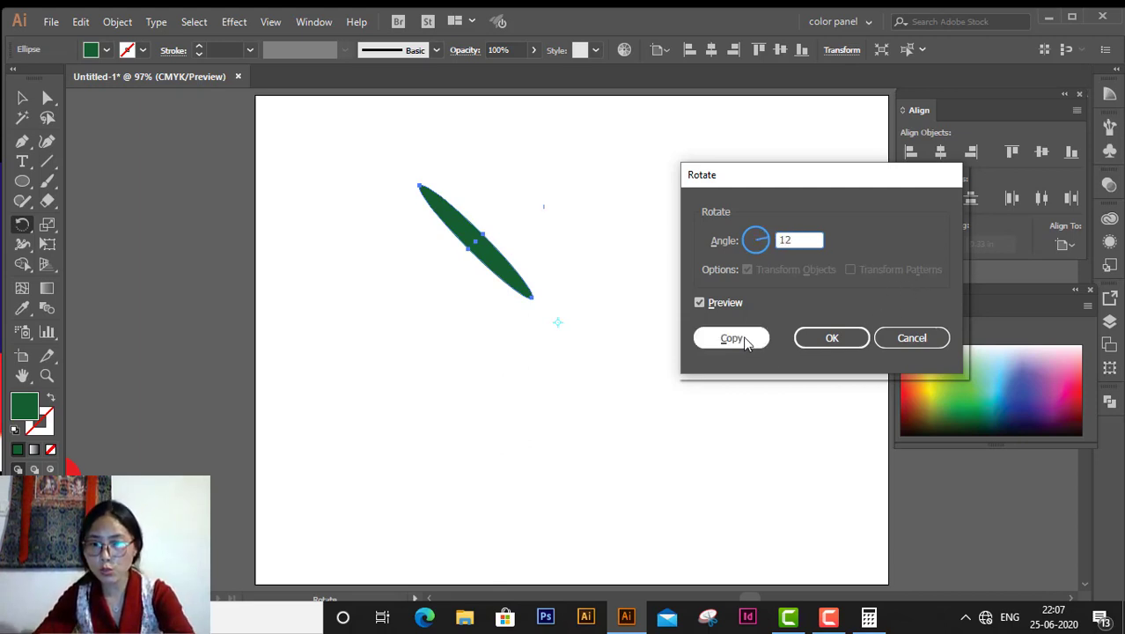
{"action": "left_click", "coordinate": [744, 339]}
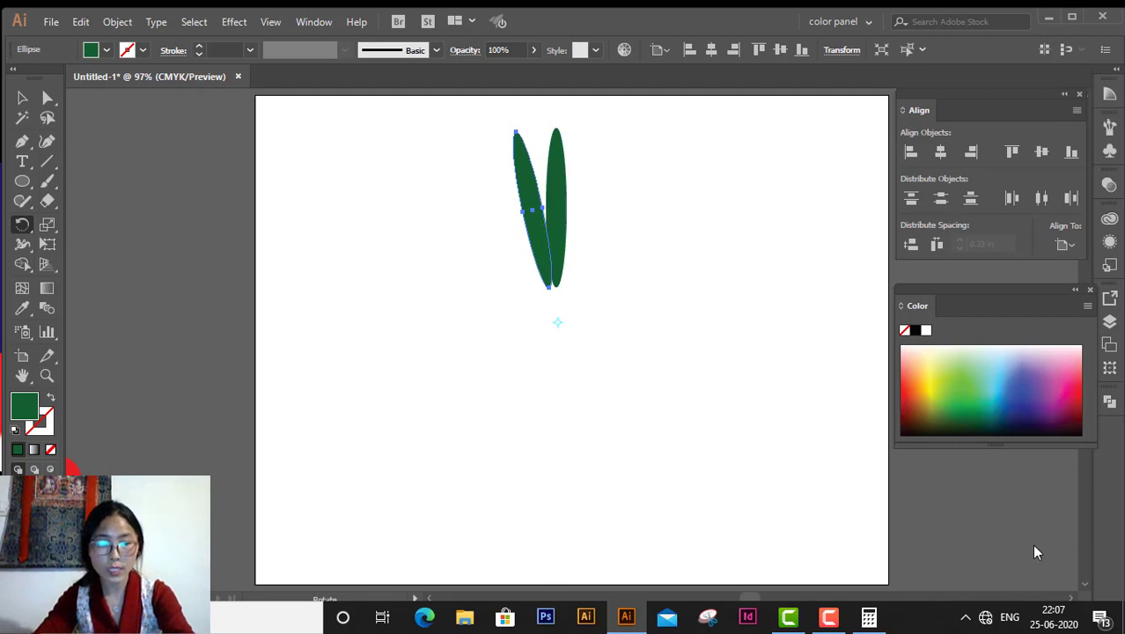
{"action": "key", "text": "ctrl"}
{"action": "key", "text": "ctrl+d"}
{"action": "key", "text": "ctrl+d"}
{"action": "key", "text": "ctrl+d"}
{"action": "key", "text": "ctrl+d"}
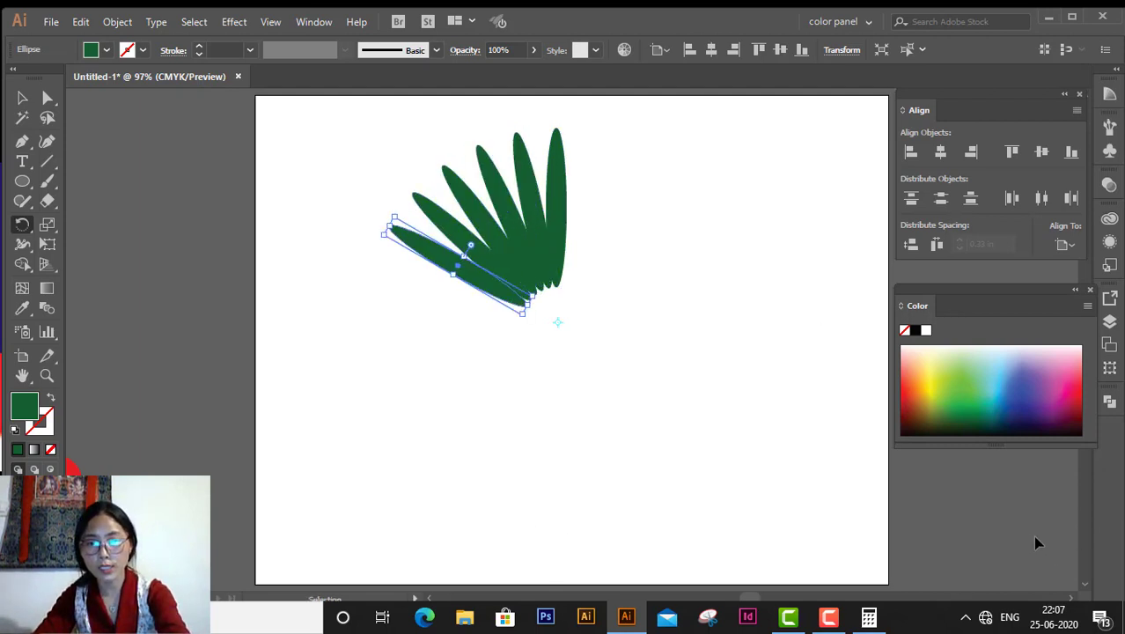
{"action": "key", "text": "ctrl+d"}
{"action": "key", "text": "ctrl+d"}
{"action": "key", "text": "ctrl+d"}
{"action": "key", "text": "ctrl+d"}
{"action": "key", "text": "ctrl+d"}
{"action": "key", "text": "ctrl+d"}
{"action": "key", "text": "ctrl+d"}
{"action": "key", "text": "ctrl+d"}
{"action": "key", "text": "ctrl+d"}
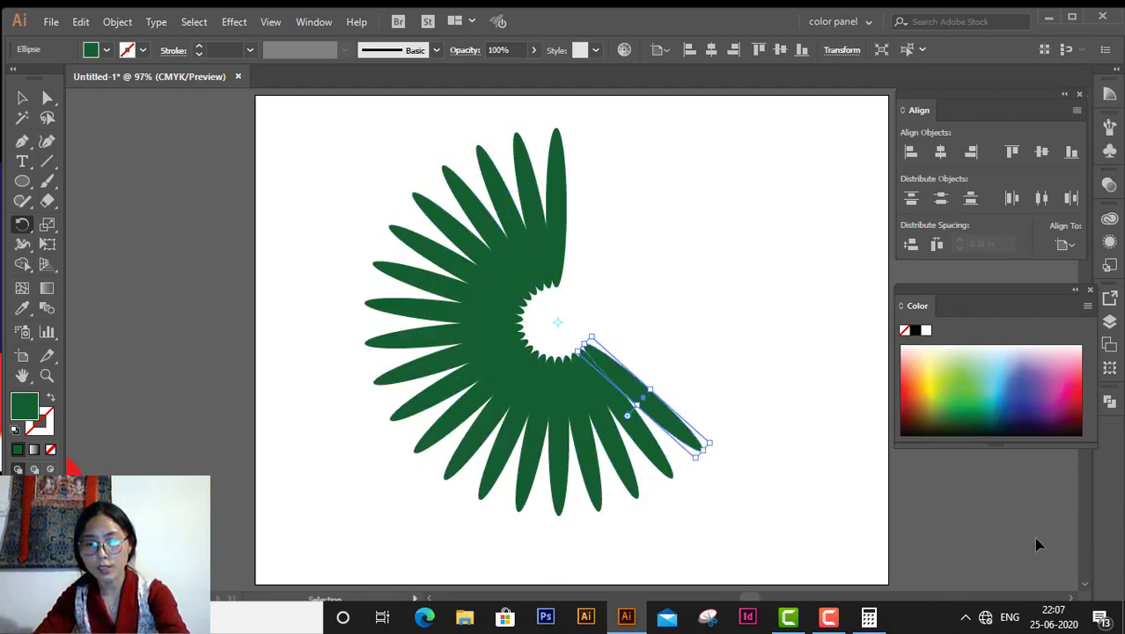
{"action": "key", "text": "ctrl+d"}
{"action": "key", "text": "ctrl+d"}
{"action": "key", "text": "ctrl+d"}
{"action": "key", "text": "ctrl+d"}
{"action": "key", "text": "ctrl+d"}
{"action": "key", "text": "ctrl+d"}
{"action": "key", "text": "ctrl+d"}
{"action": "key", "text": "ctrl+d"}
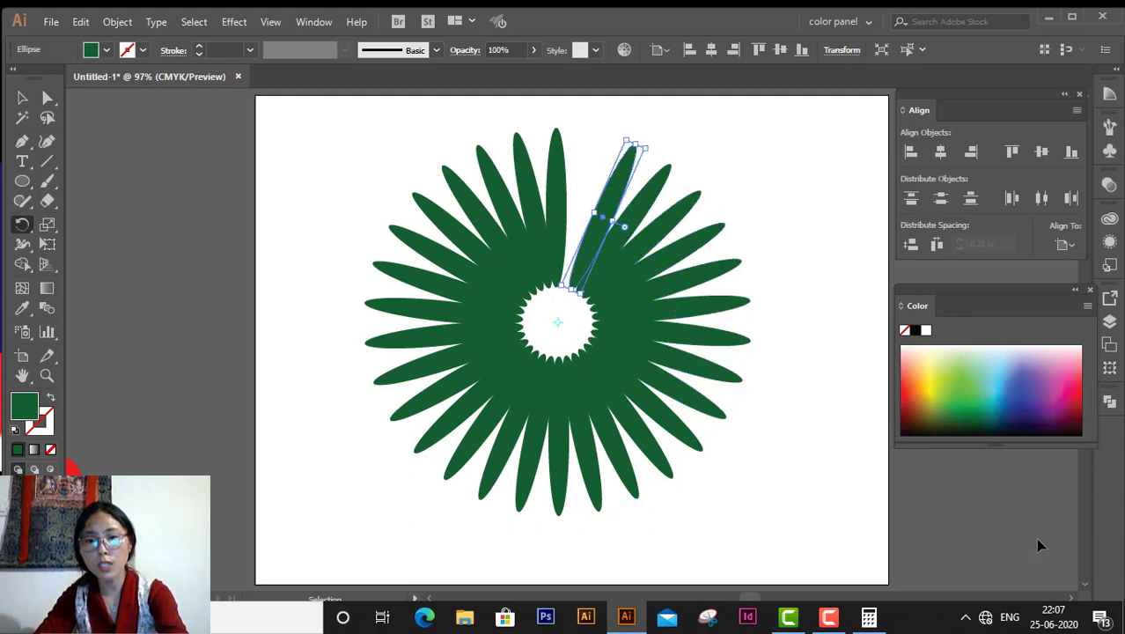
{"action": "key", "text": "ctrl+d"}
{"action": "key", "text": "ctrl+d"}
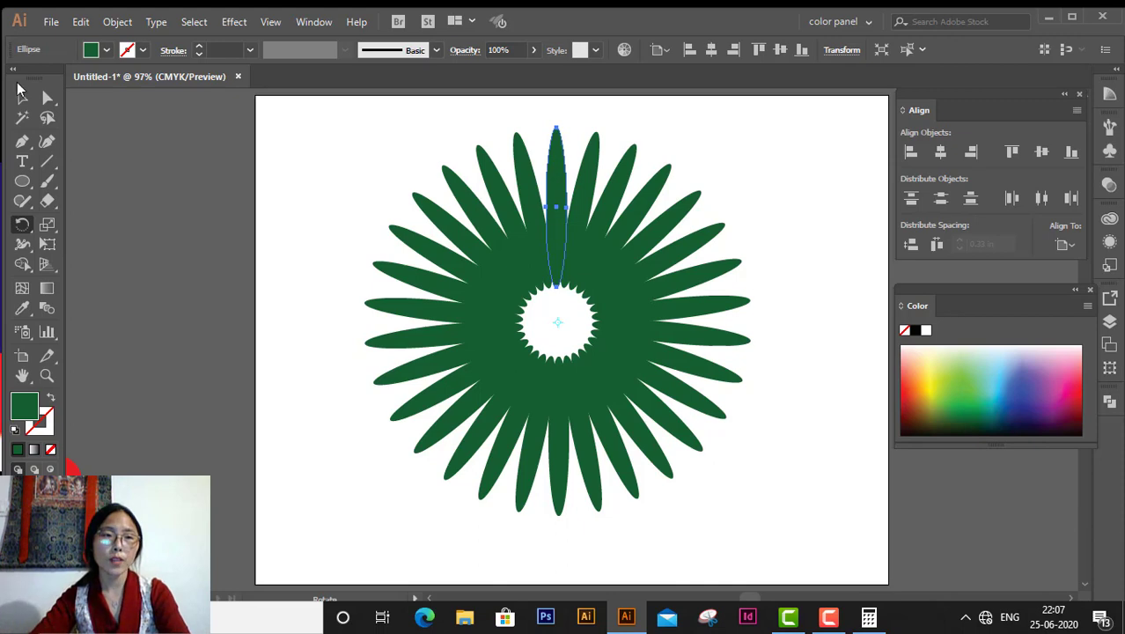
Step: Select all the flower's petals and recolour them yellow from the Color panel
{"action": "left_click", "coordinate": [22, 98]}
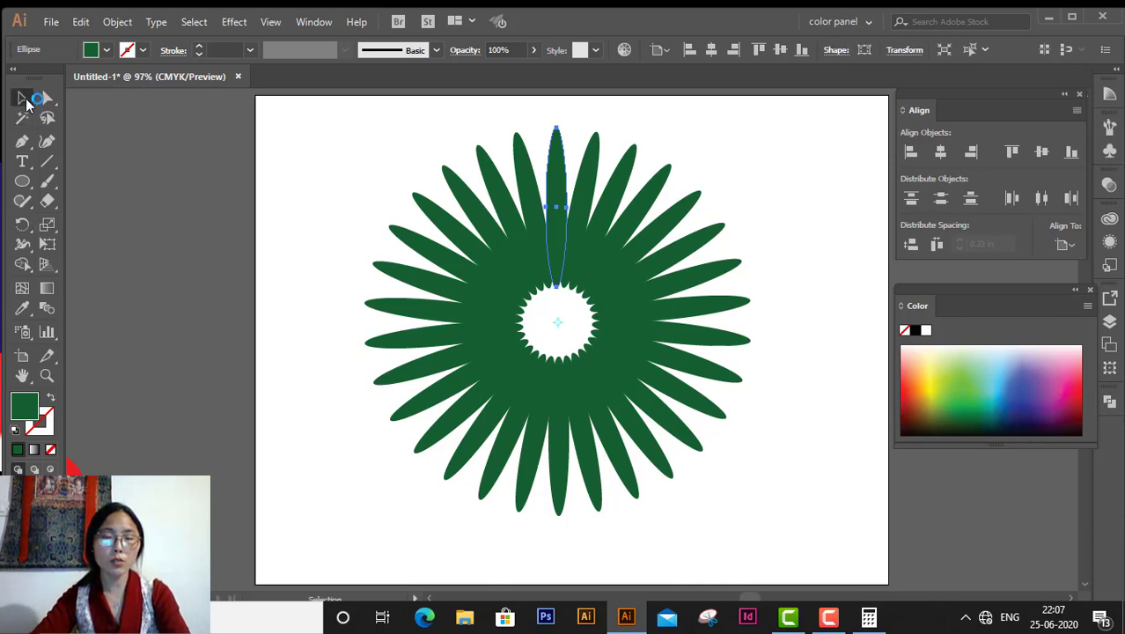
{"action": "left_click", "coordinate": [815, 315]}
{"action": "mouse_move", "coordinate": [398, 187]}
{"action": "left_mouse_down"}
{"action": "mouse_move", "coordinate": [887, 515]}
{"action": "mouse_move", "coordinate": [843, 507]}
{"action": "left_mouse_up"}
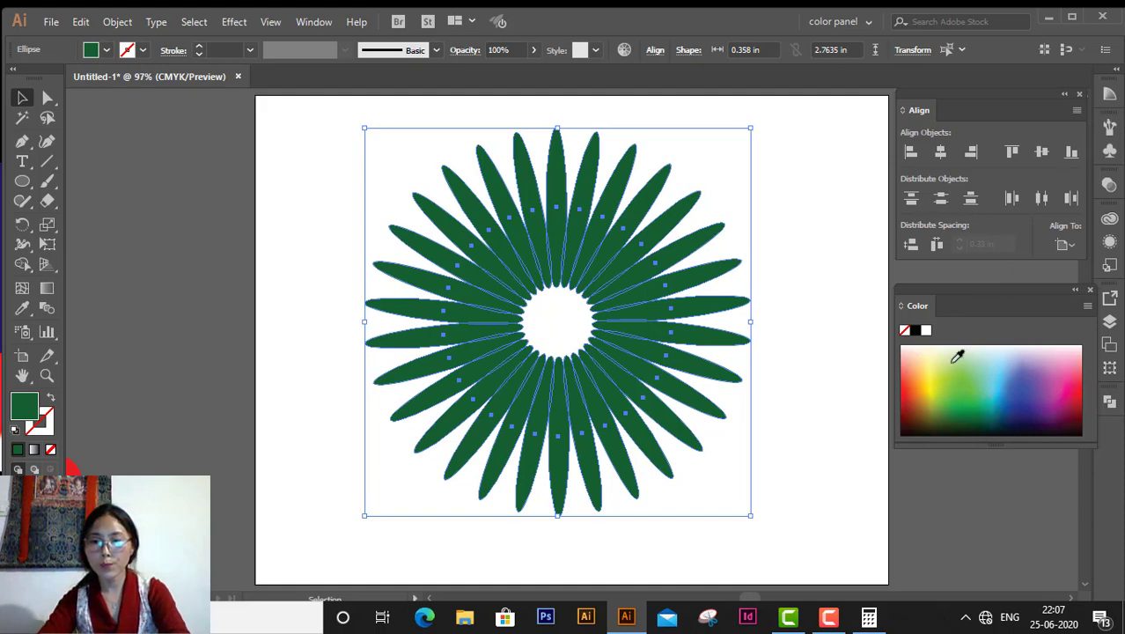
{"action": "left_click", "coordinate": [925, 381]}
{"action": "left_click", "coordinate": [889, 498]}
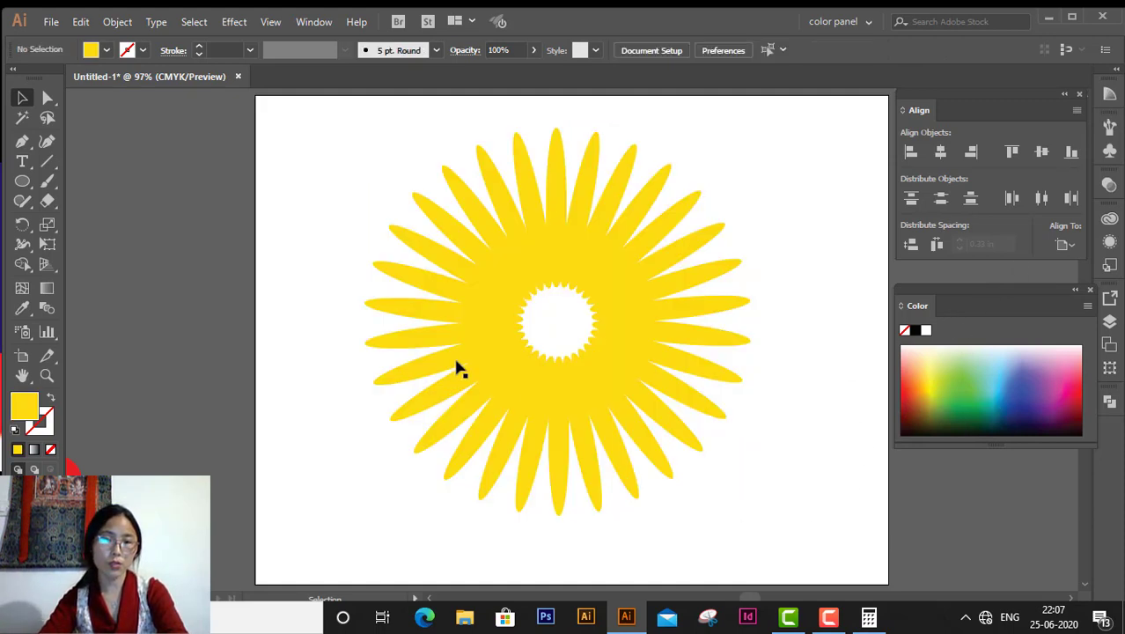
Step: Select the yellow flower and scale it down from a corner handle
{"action": "mouse_move", "coordinate": [302, 106]}
{"action": "left_mouse_down"}
{"action": "mouse_move", "coordinate": [754, 508]}
{"action": "mouse_move", "coordinate": [763, 436]}
{"action": "left_mouse_up"}
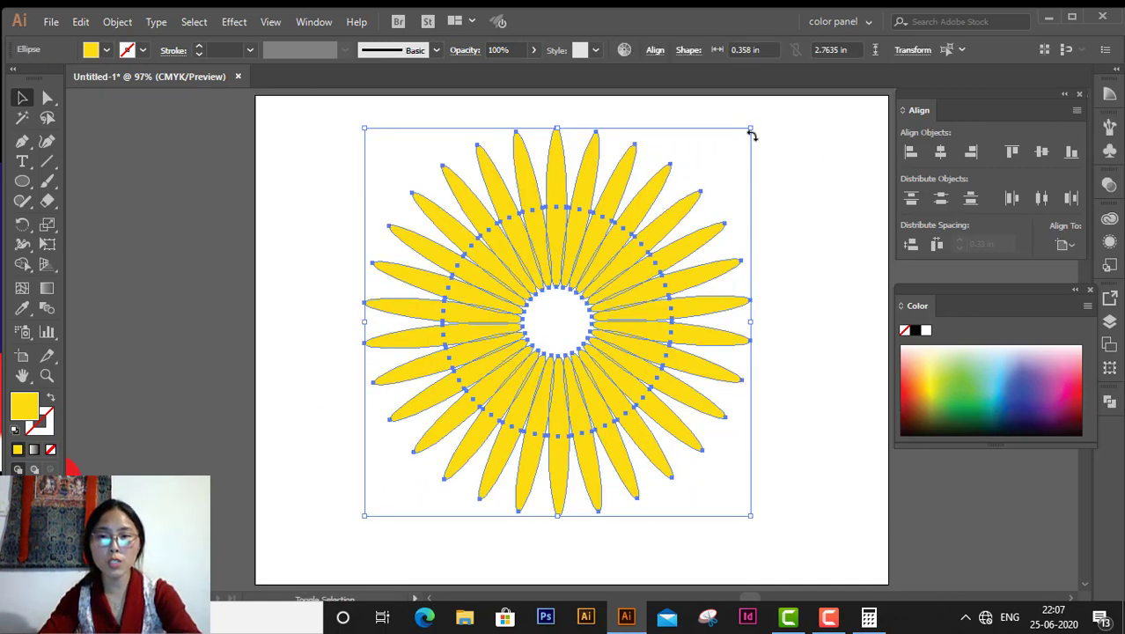
{"action": "left_click_drag", "start_coordinate": [755, 129], "coordinate": [669, 242]}
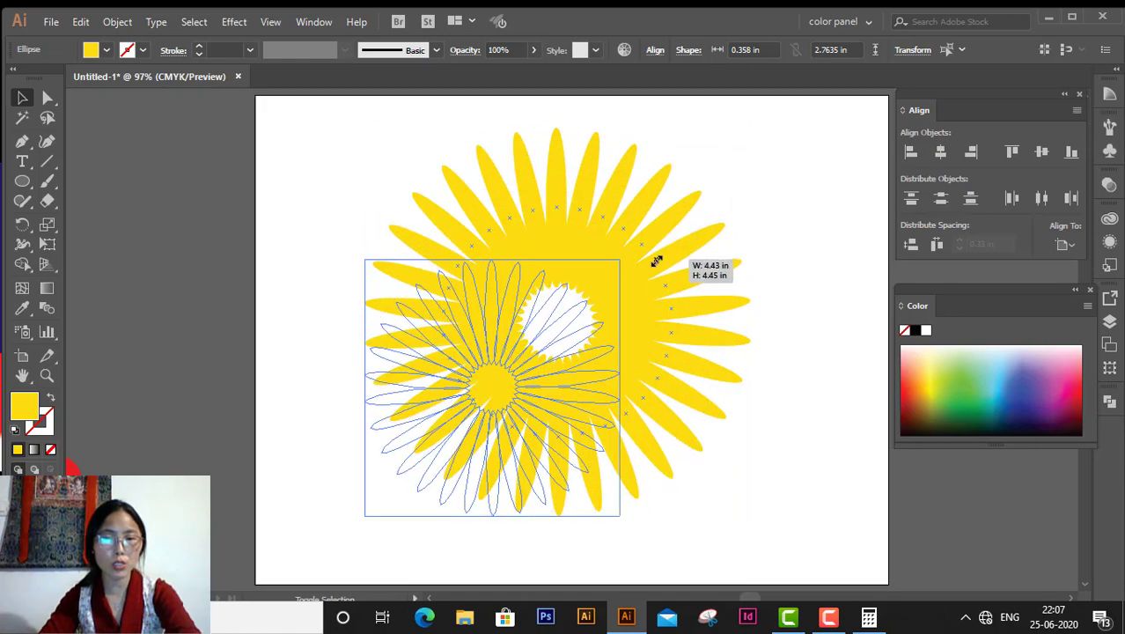
{"action": "left_click_drag", "start_coordinate": [669, 242], "coordinate": [653, 263]}
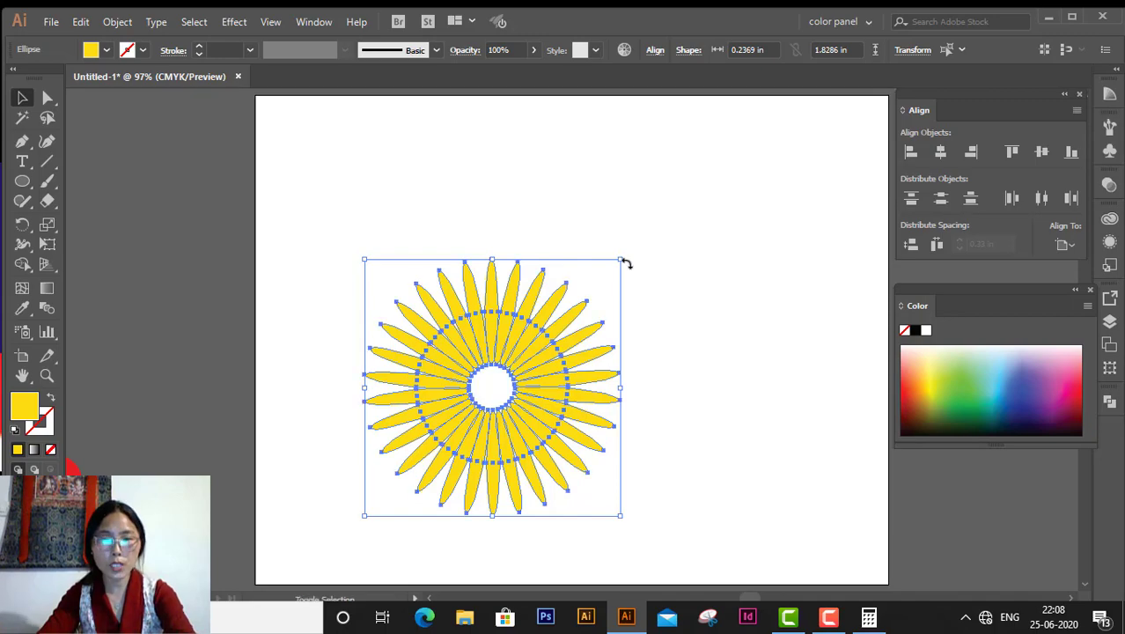
Step: Move the shrunken flower onto the pasteboard left of the artboard
{"action": "left_click_drag", "start_coordinate": [619, 269], "coordinate": [578, 301]}
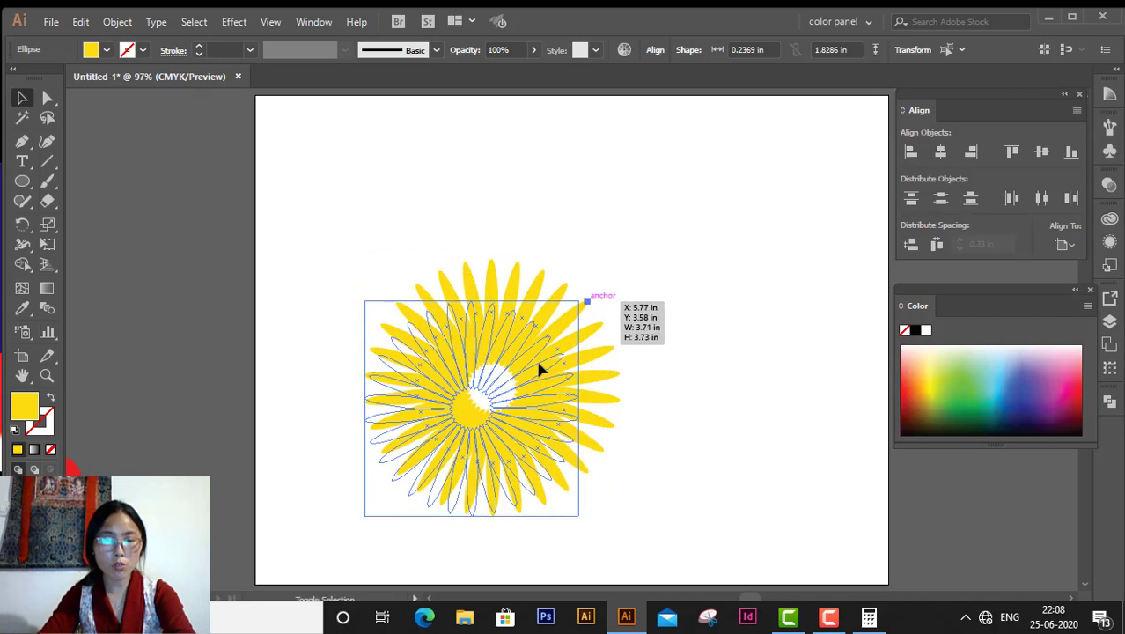
{"action": "mouse_move", "coordinate": [419, 383]}
{"action": "left_mouse_down"}
{"action": "mouse_move", "coordinate": [386, 393]}
{"action": "mouse_move", "coordinate": [128, 212]}
{"action": "left_mouse_up"}
{"action": "left_click", "coordinate": [560, 437]}
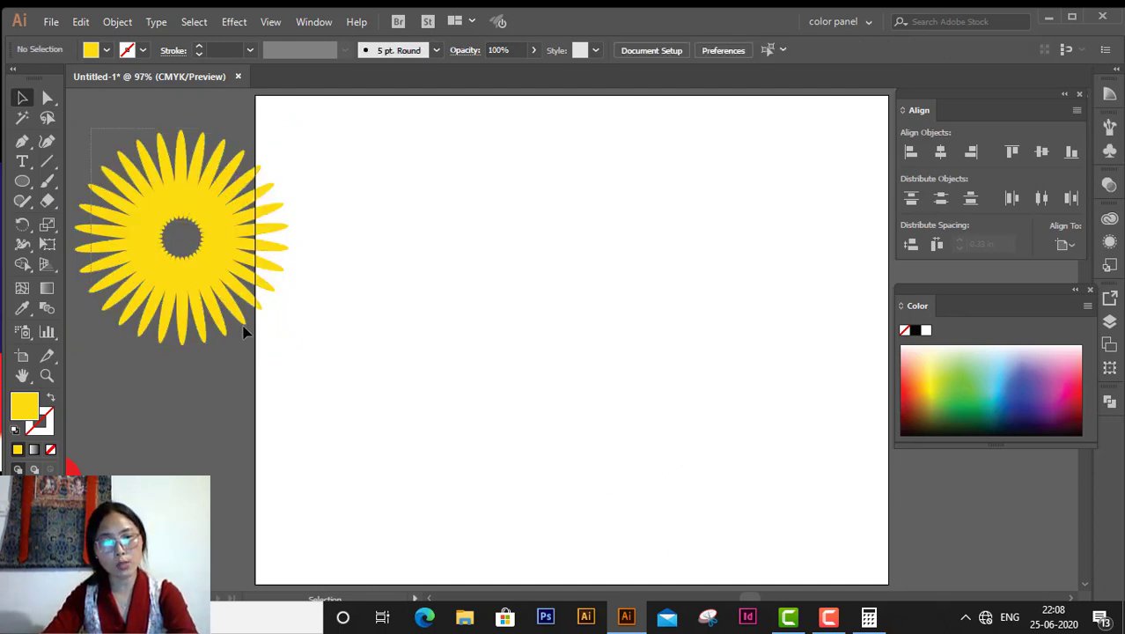
{"action": "mouse_move", "coordinate": [313, 350]}
{"action": "left_mouse_down"}
{"action": "mouse_move", "coordinate": [289, 132]}
{"action": "mouse_move", "coordinate": [280, 187]}
{"action": "left_mouse_up"}
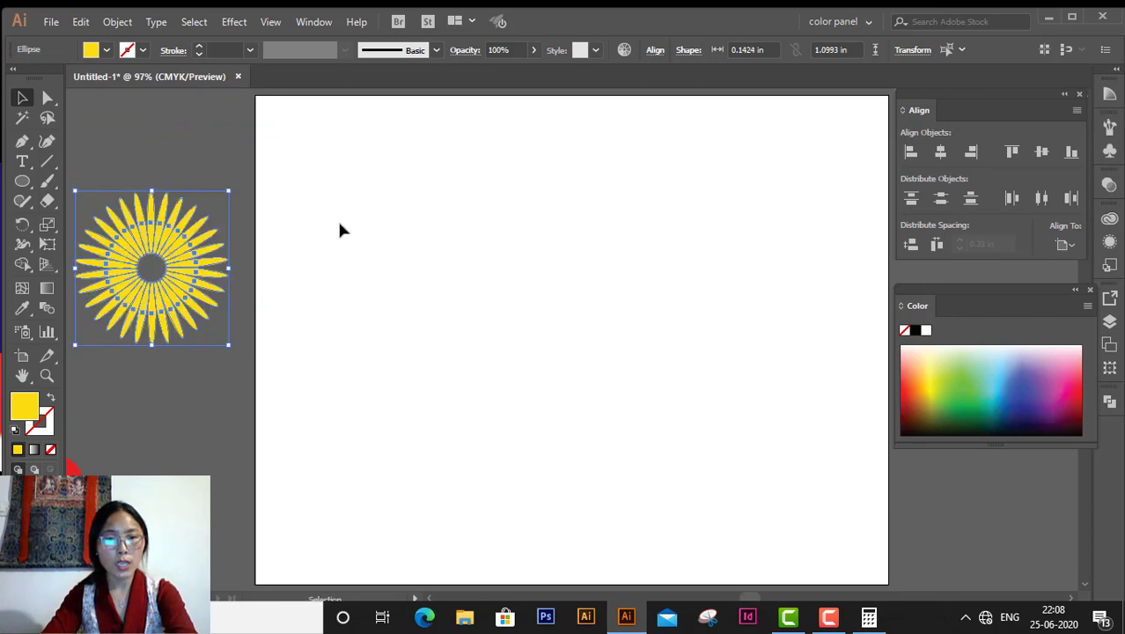
{"action": "left_click", "coordinate": [420, 274]}
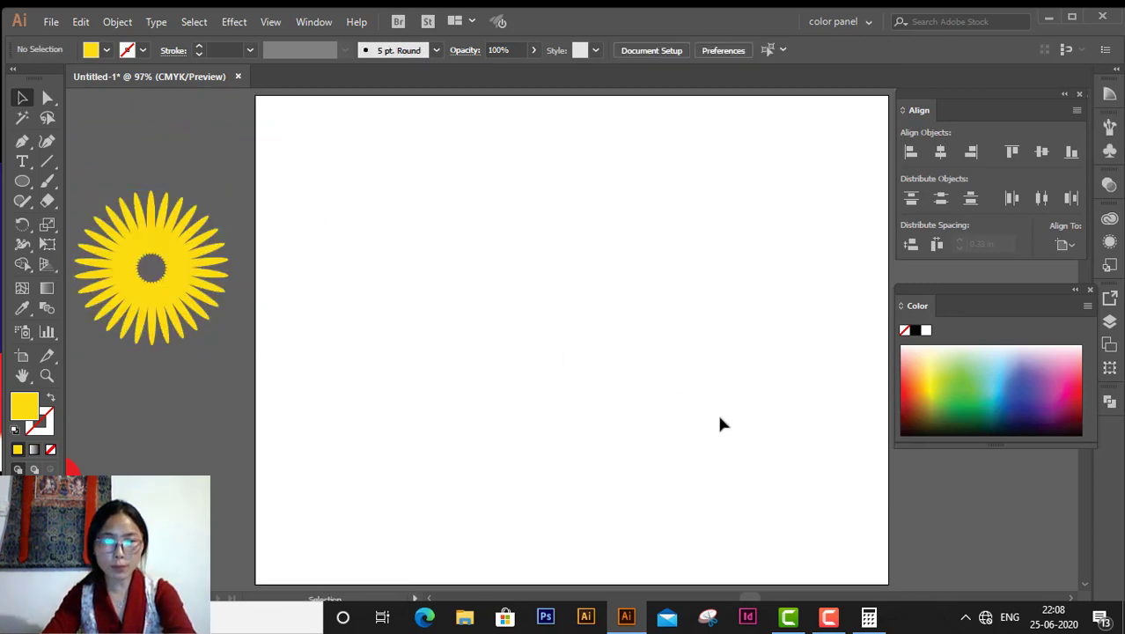
Step: Draw a yellow circle about 3.02 in across near the artboard centre
{"action": "left_click", "coordinate": [25, 181]}
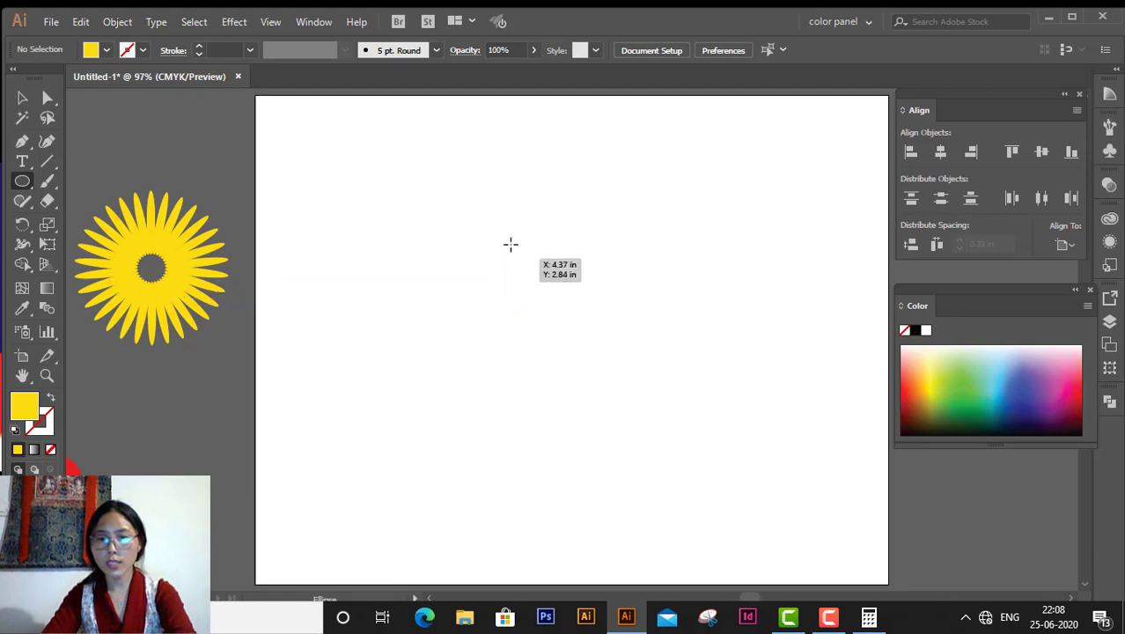
{"action": "left_click_drag", "start_coordinate": [511, 219], "coordinate": [609, 394]}
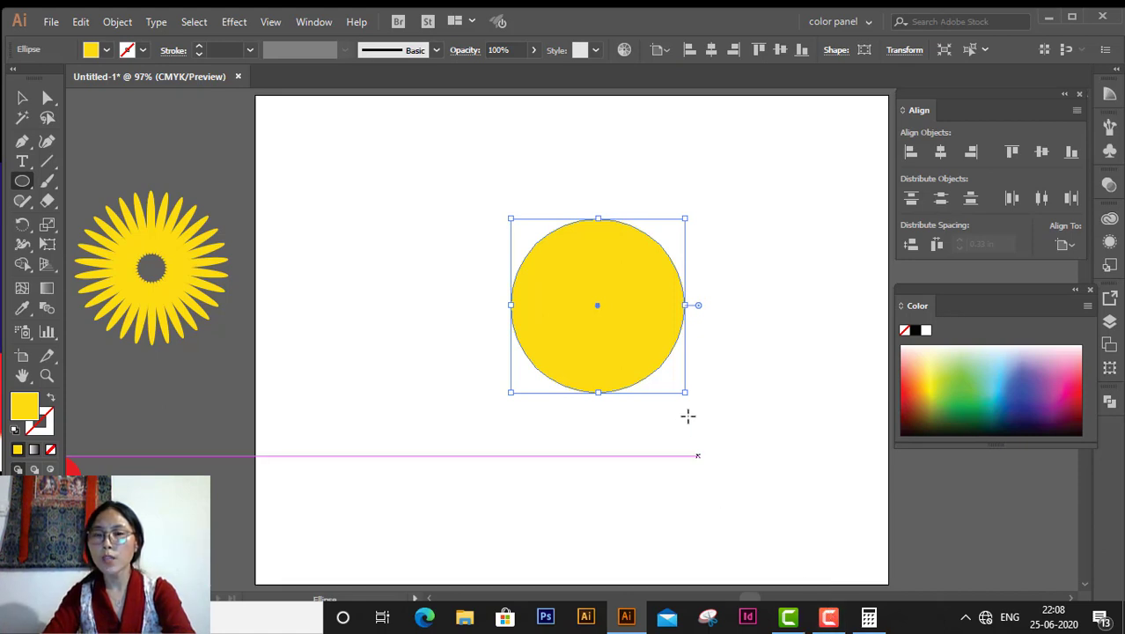
{"action": "left_click_drag", "start_coordinate": [686, 218], "coordinate": [695, 218]}
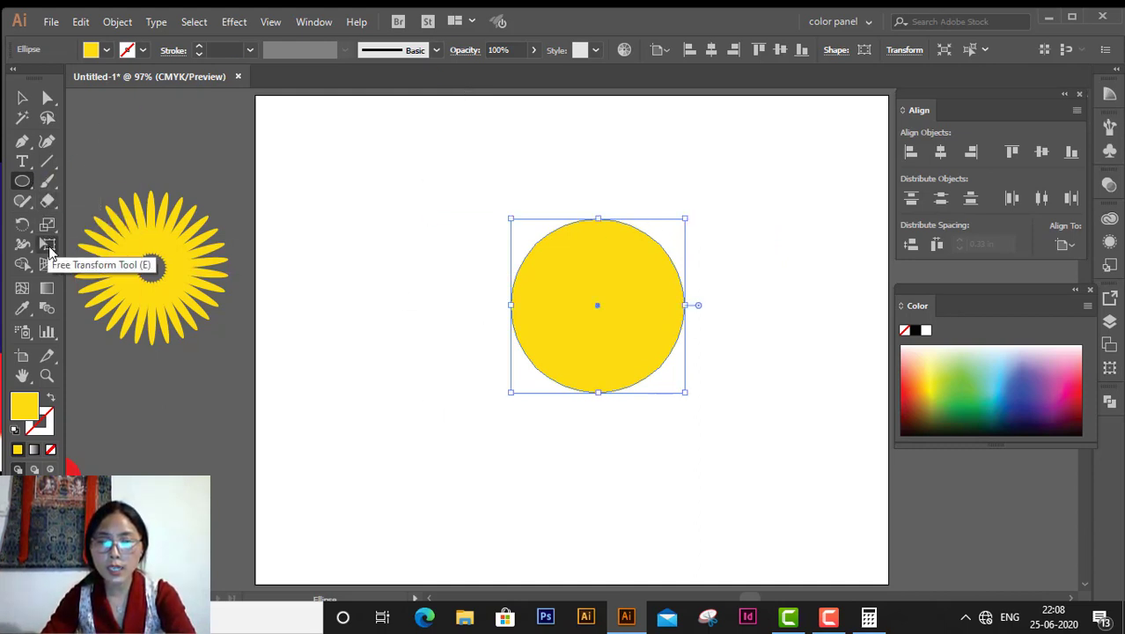
{"action": "left_click", "coordinate": [20, 181]}
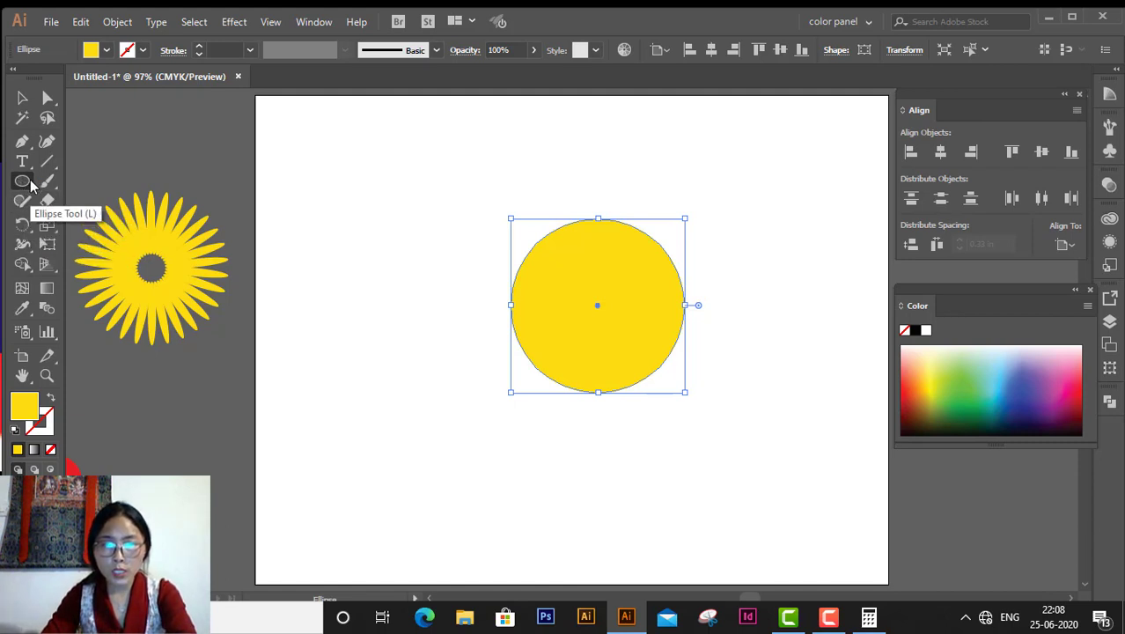
{"action": "right_click", "coordinate": [27, 181]}
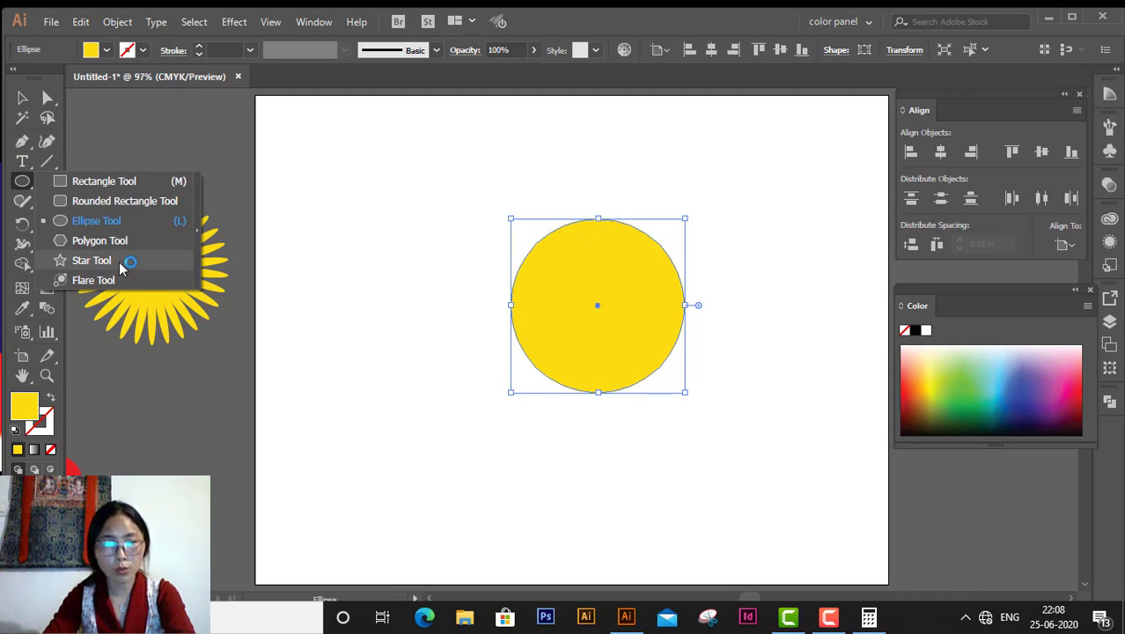
Step: Draw a small star just above the yellow circle and fill it dark green
{"action": "left_click", "coordinate": [92, 261]}
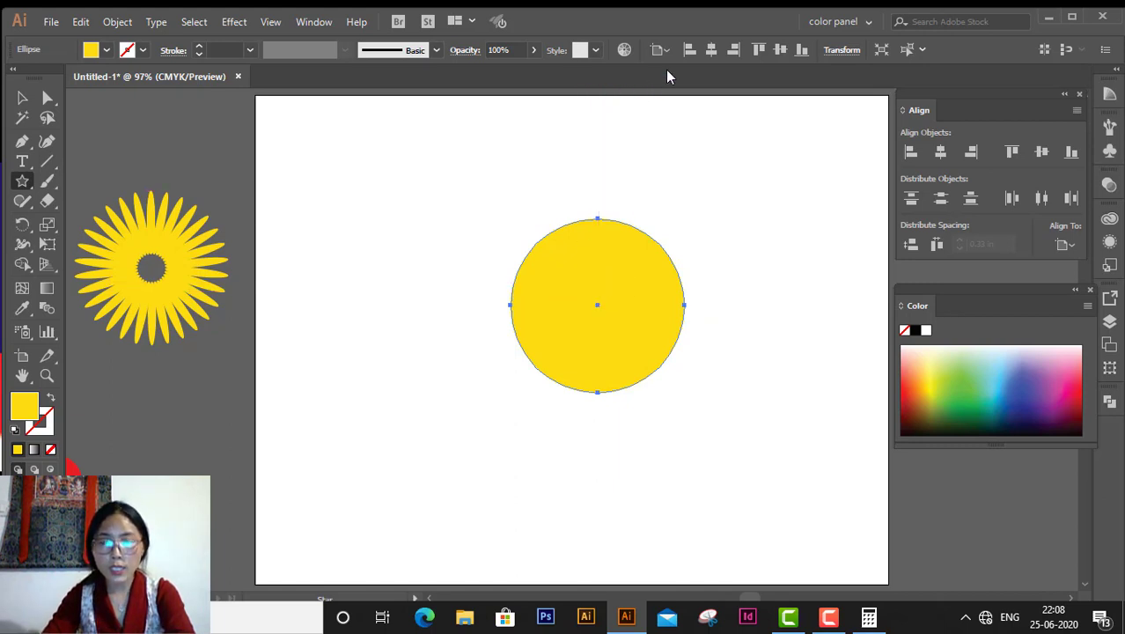
{"action": "key", "text": "ctrl+r"}
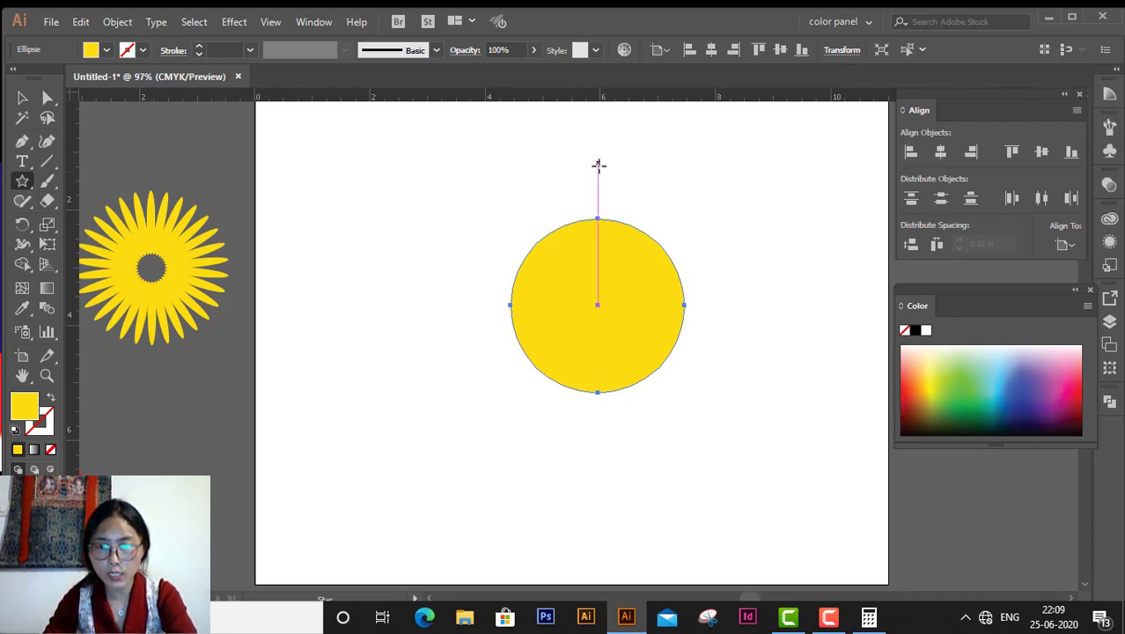
{"action": "left_click_drag", "start_coordinate": [598, 163], "coordinate": [599, 173]}
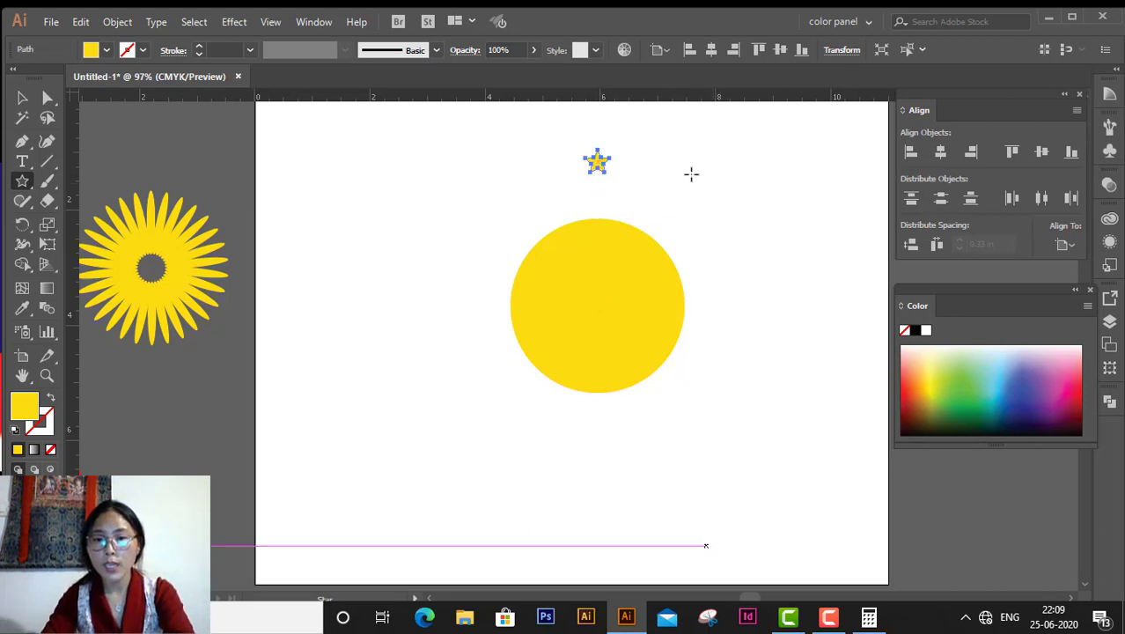
{"action": "key", "text": "v"}
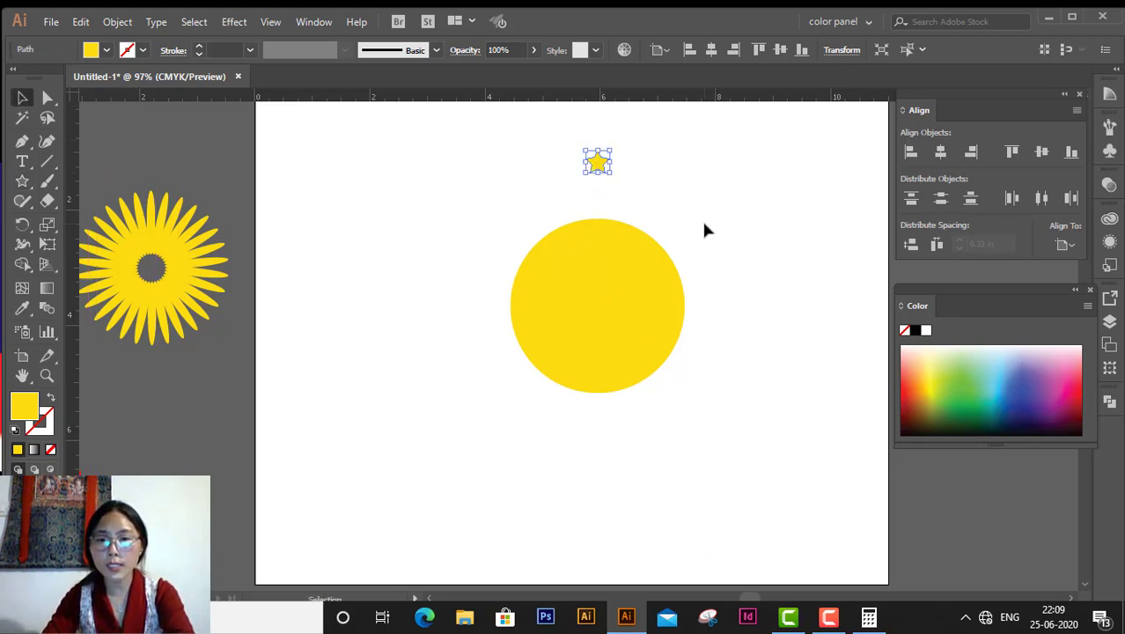
{"action": "left_click", "coordinate": [624, 178]}
{"action": "left_click", "coordinate": [602, 167]}
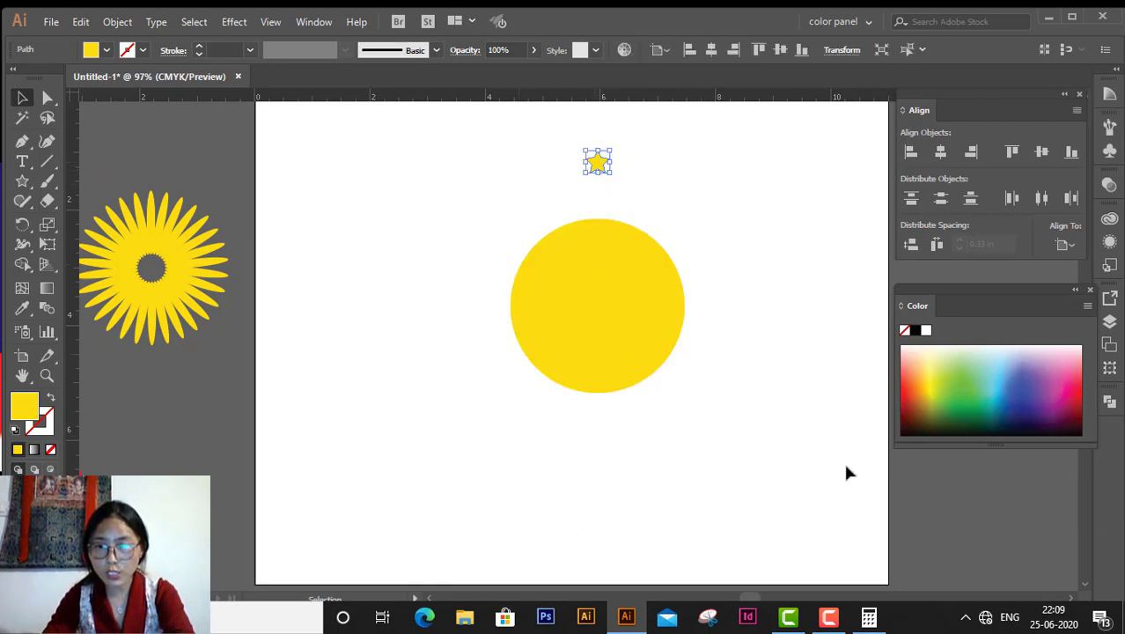
{"action": "left_click", "coordinate": [968, 403]}
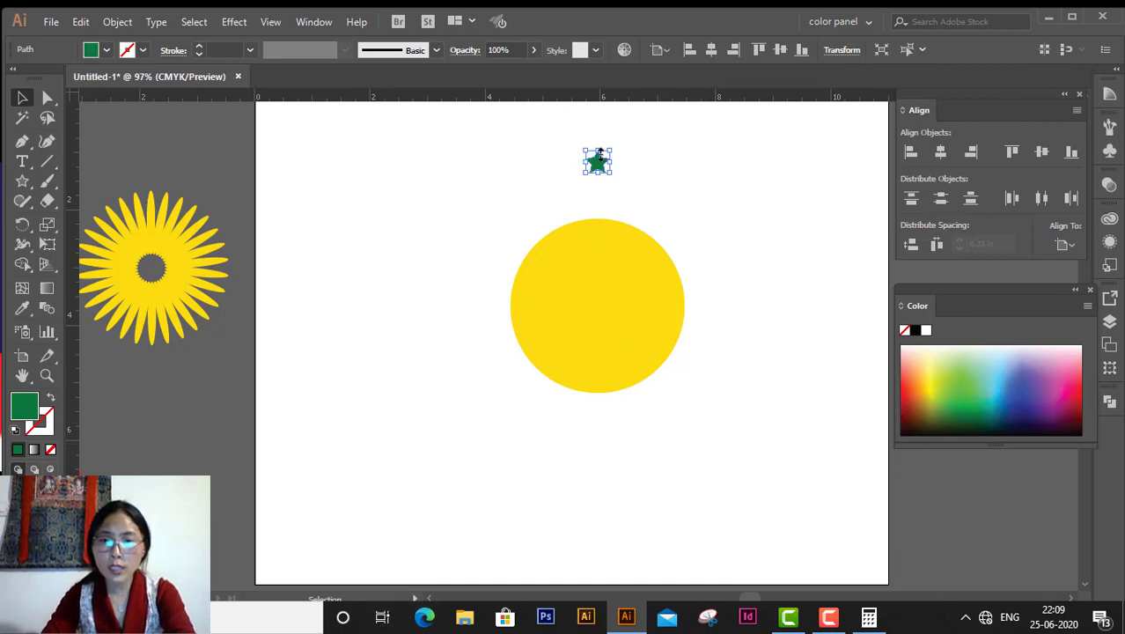
Step: Open Calculator and clear its previous expression and history
{"action": "left_click", "coordinate": [869, 618]}
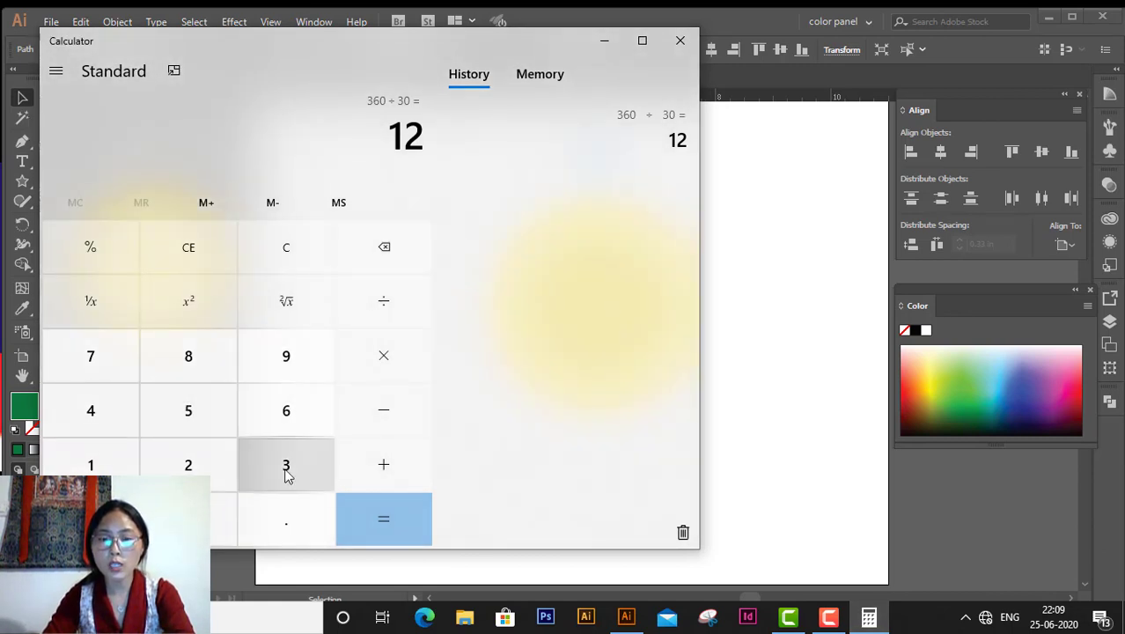
{"action": "left_click", "coordinate": [389, 249]}
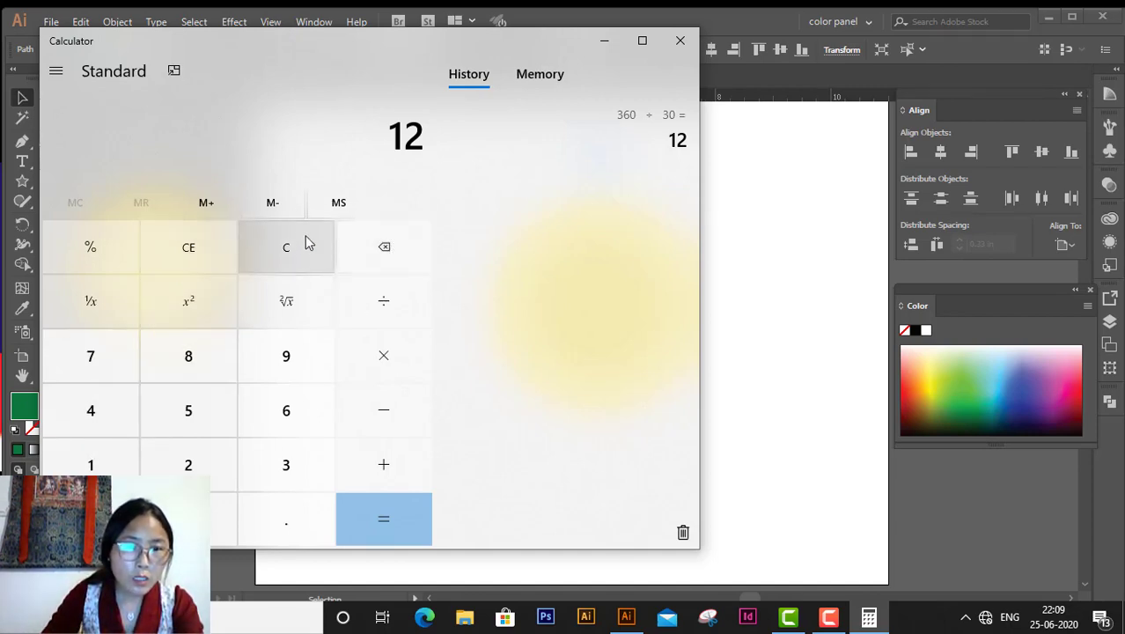
{"action": "left_click", "coordinate": [390, 522]}
{"action": "left_click", "coordinate": [683, 532]}
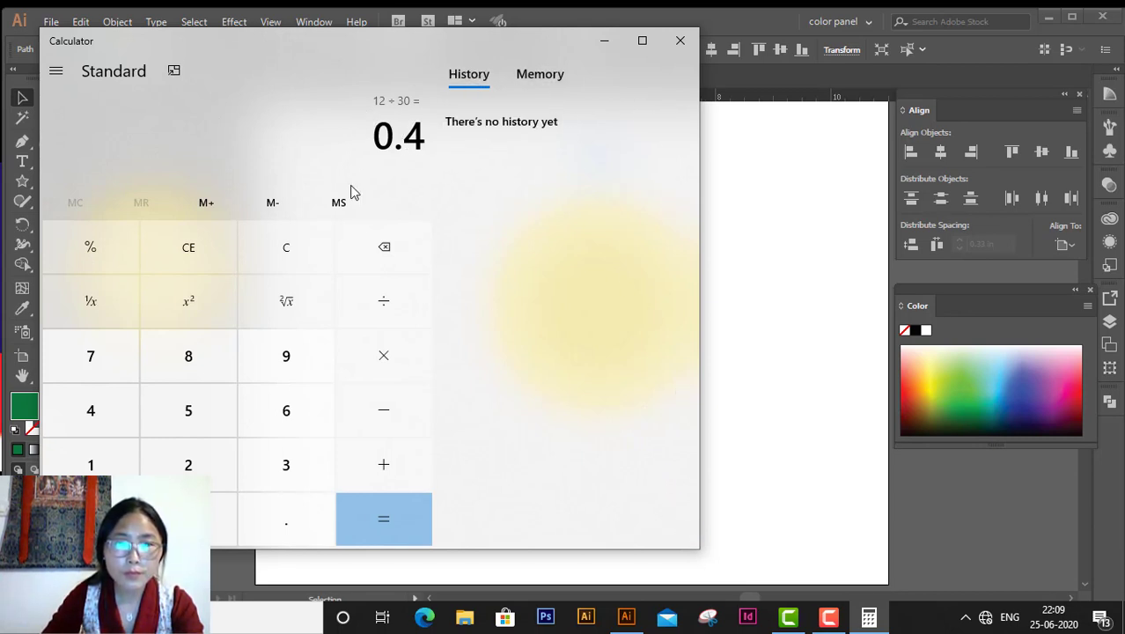
{"action": "left_click", "coordinate": [288, 246]}
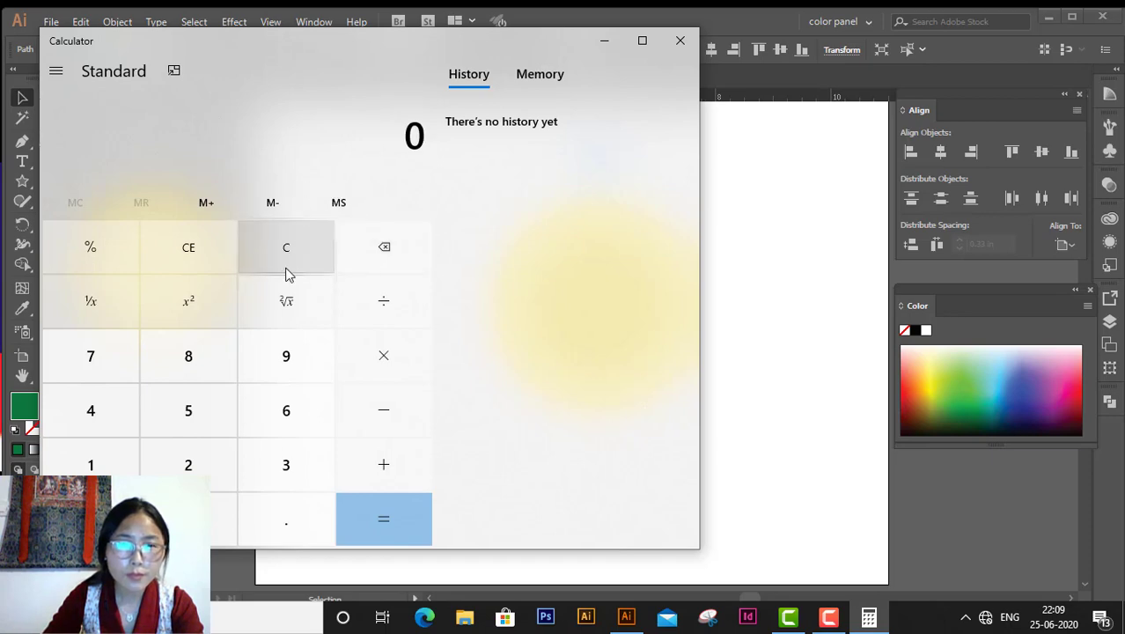
{"action": "left_click", "coordinate": [294, 459]}
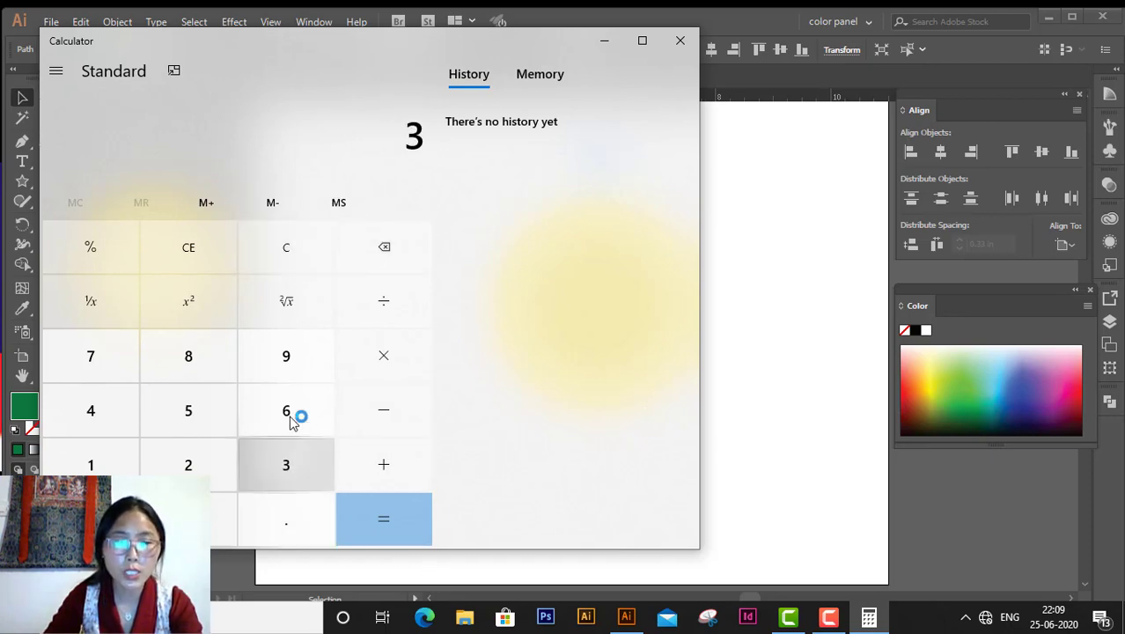
{"action": "left_click", "coordinate": [295, 415]}
{"action": "left_click", "coordinate": [222, 515]}
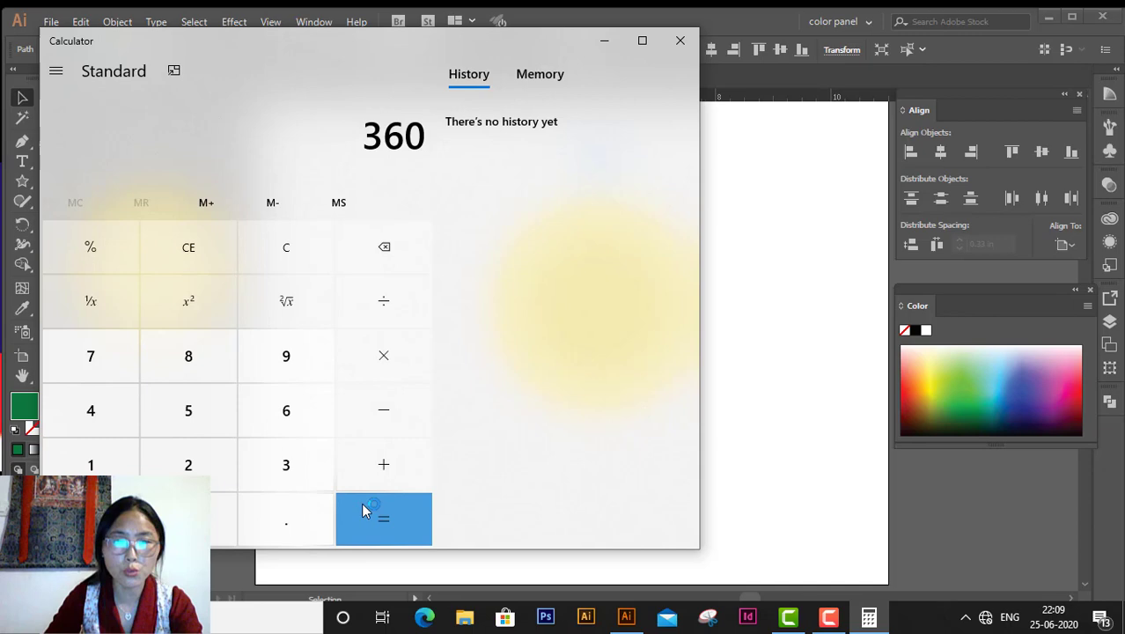
{"action": "left_click", "coordinate": [388, 412]}
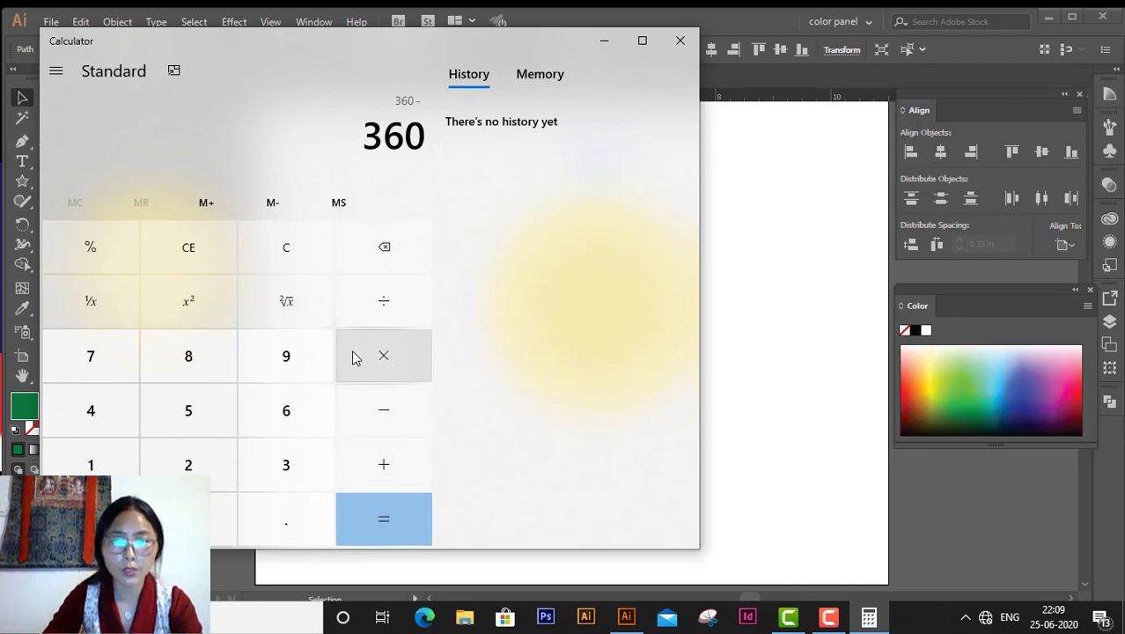
{"action": "left_click", "coordinate": [291, 250]}
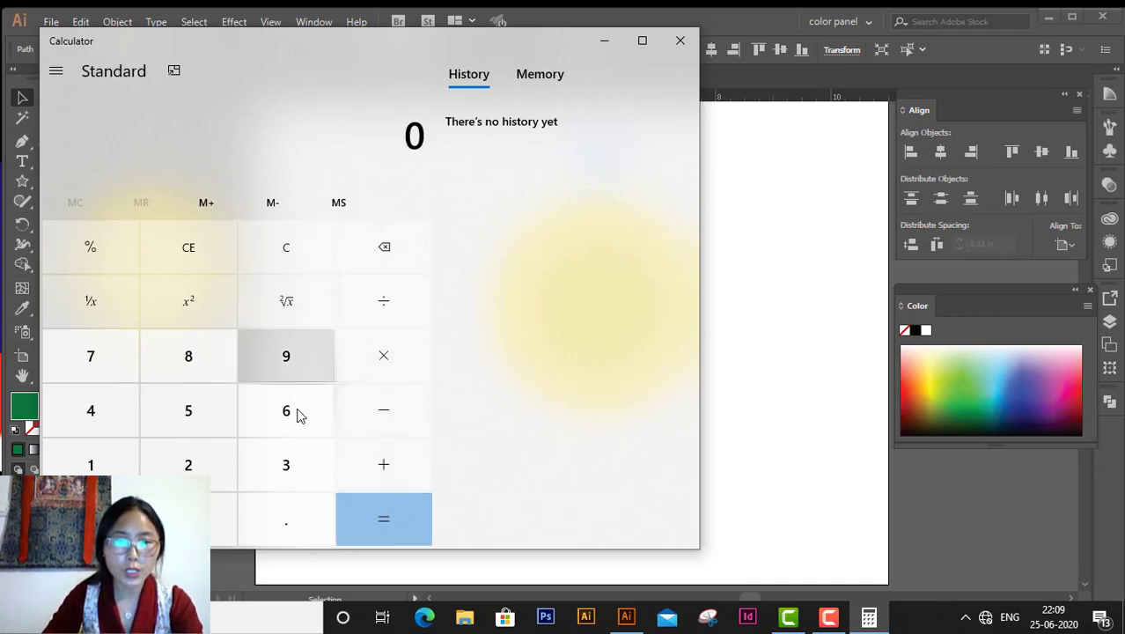
Step: Compute 360 ÷ 25 = 14.4 in Calculator, then minimize it
{"action": "left_click", "coordinate": [283, 471]}
{"action": "left_click", "coordinate": [288, 412]}
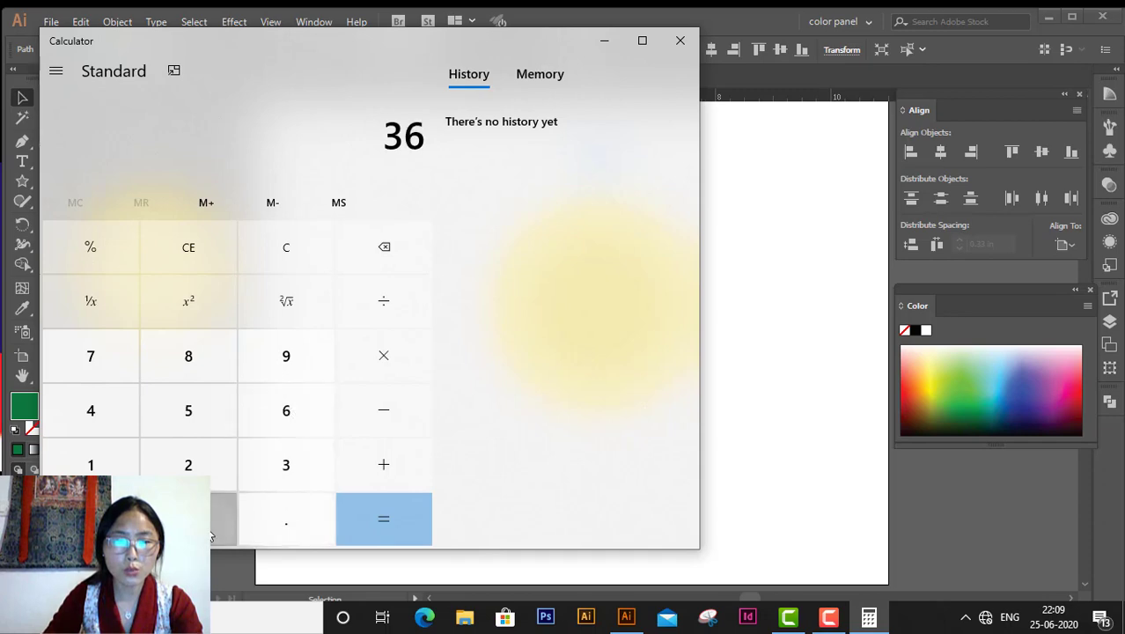
{"action": "left_click", "coordinate": [222, 520]}
{"action": "left_click", "coordinate": [392, 304]}
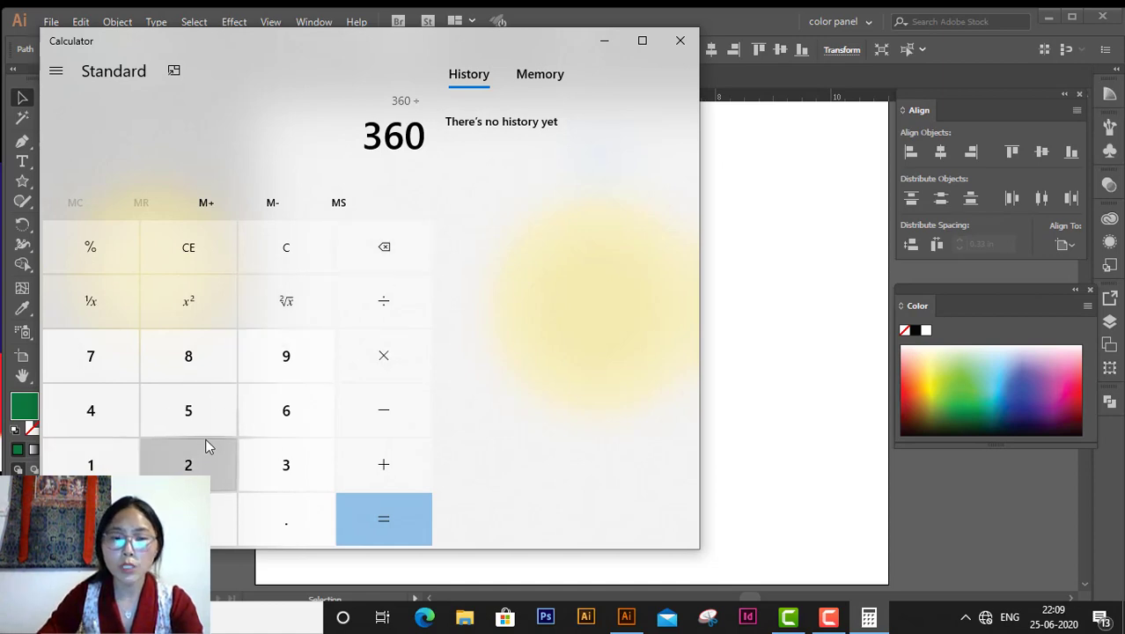
{"action": "left_click", "coordinate": [199, 469]}
{"action": "left_click", "coordinate": [199, 415]}
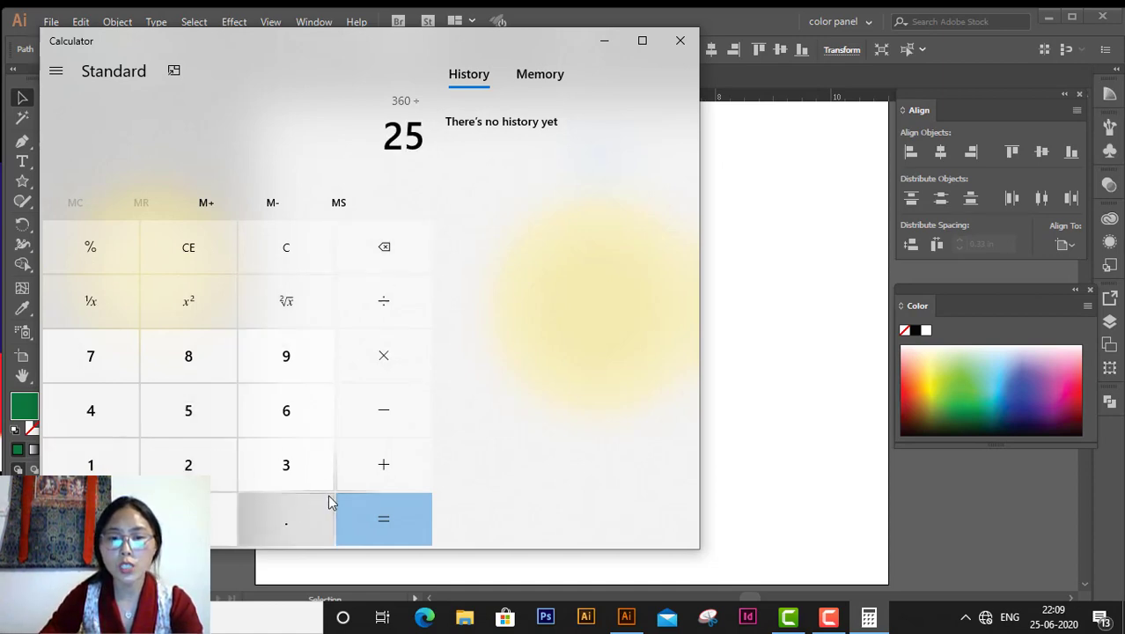
{"action": "left_click", "coordinate": [376, 508]}
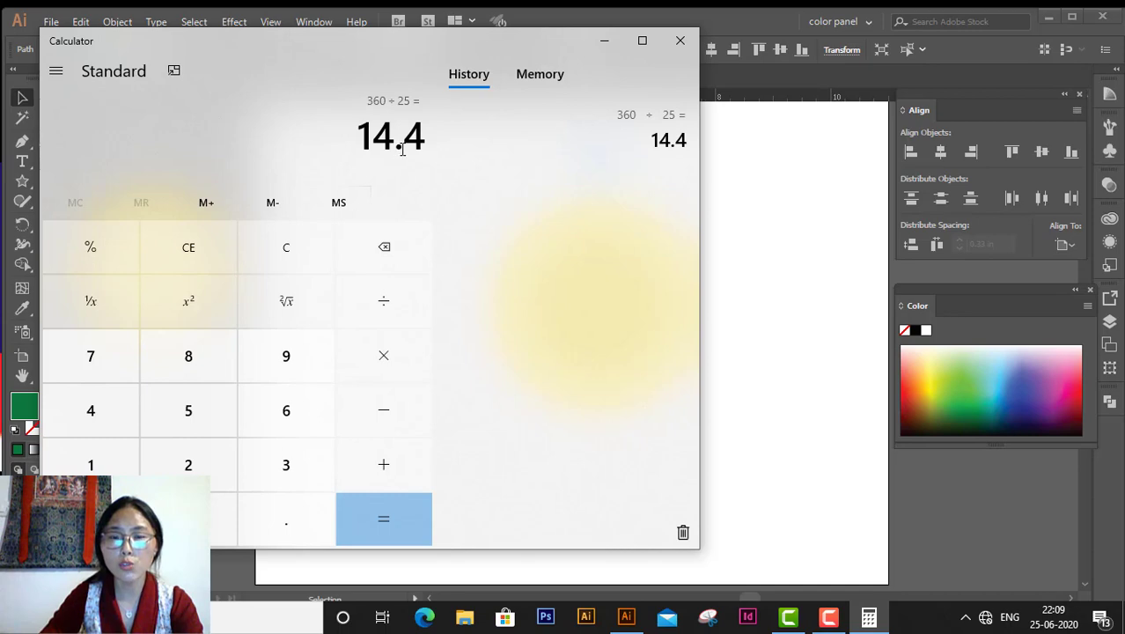
{"action": "left_click", "coordinate": [603, 51]}
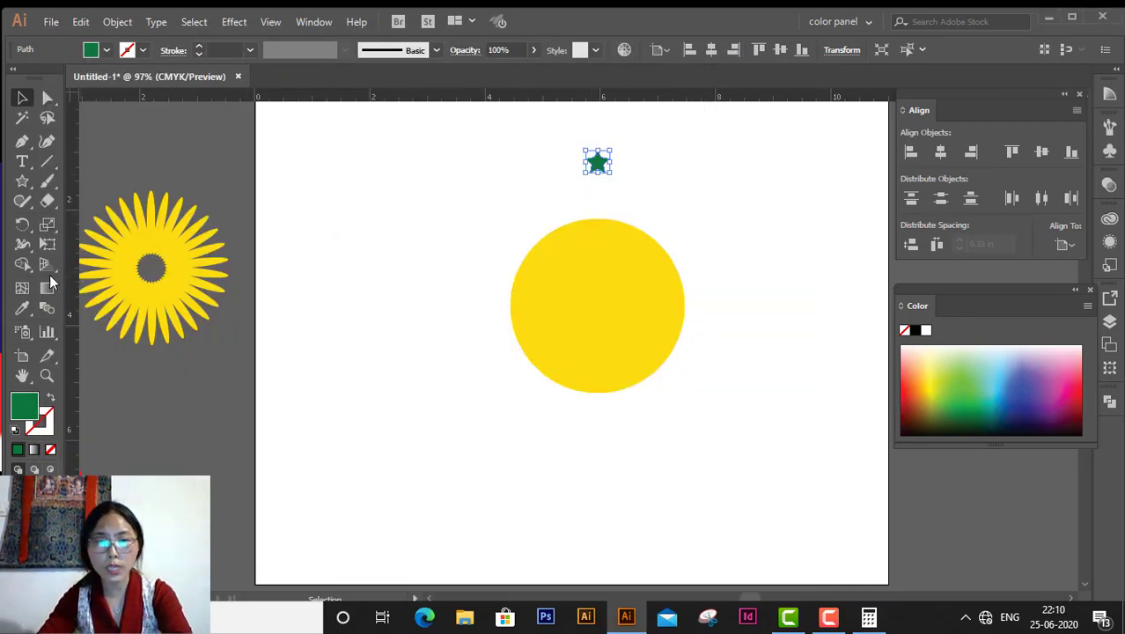
Step: Rotate-copy the star 14.4° about the circle centre, repeating until 25 stars ring it
{"action": "left_click", "coordinate": [26, 227]}
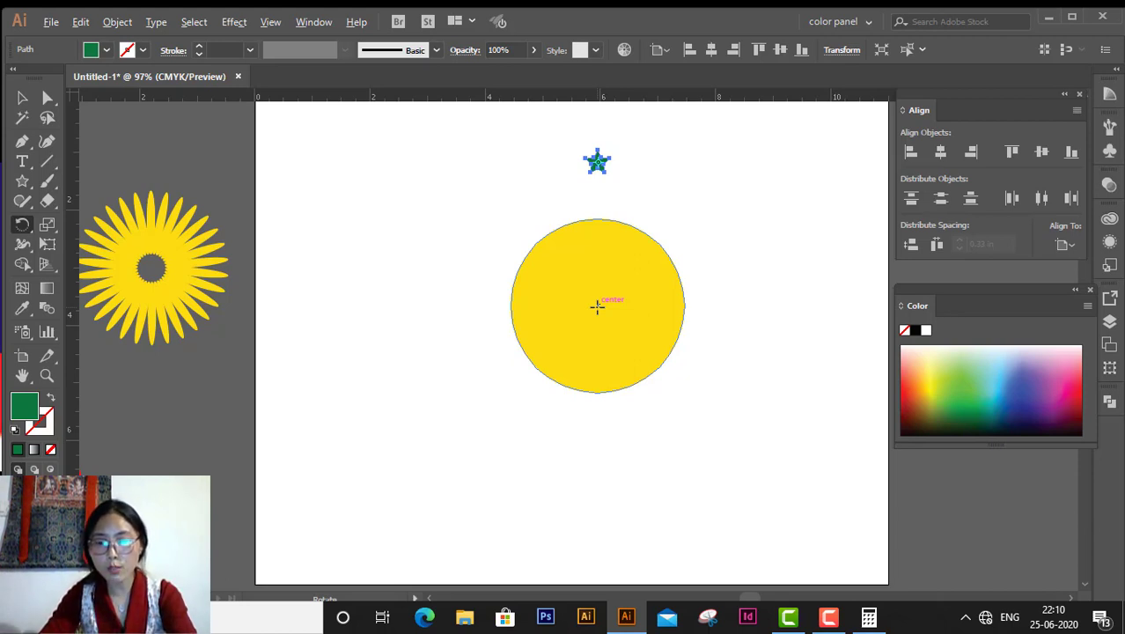
{"action": "left_click", "coordinate": [597, 306], "text": "alt"}
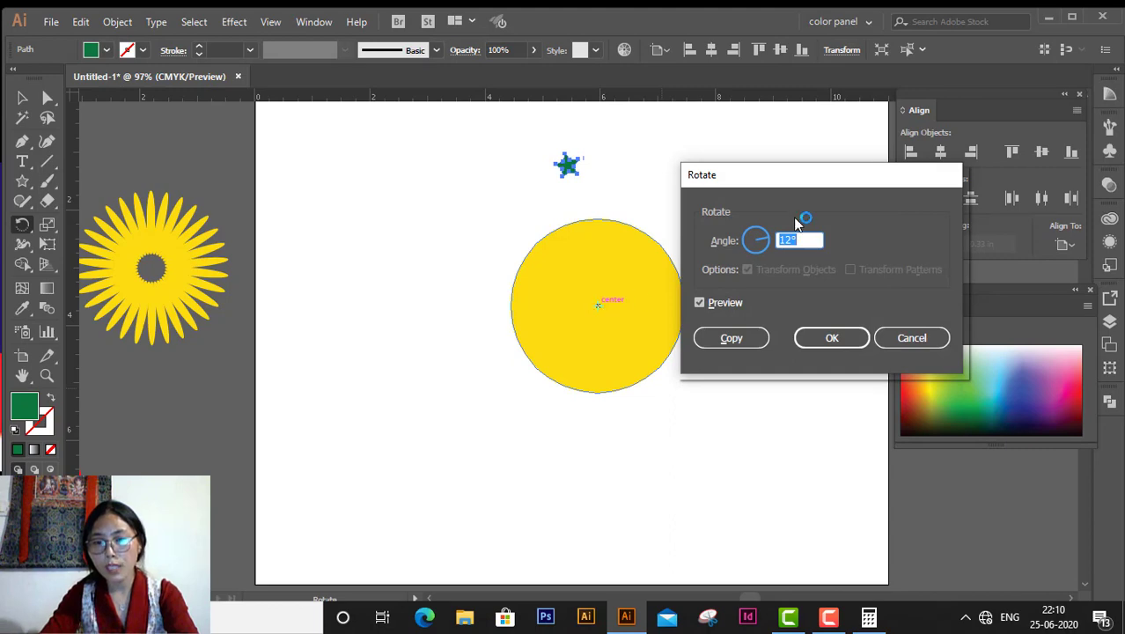
{"action": "type", "text": "14"}
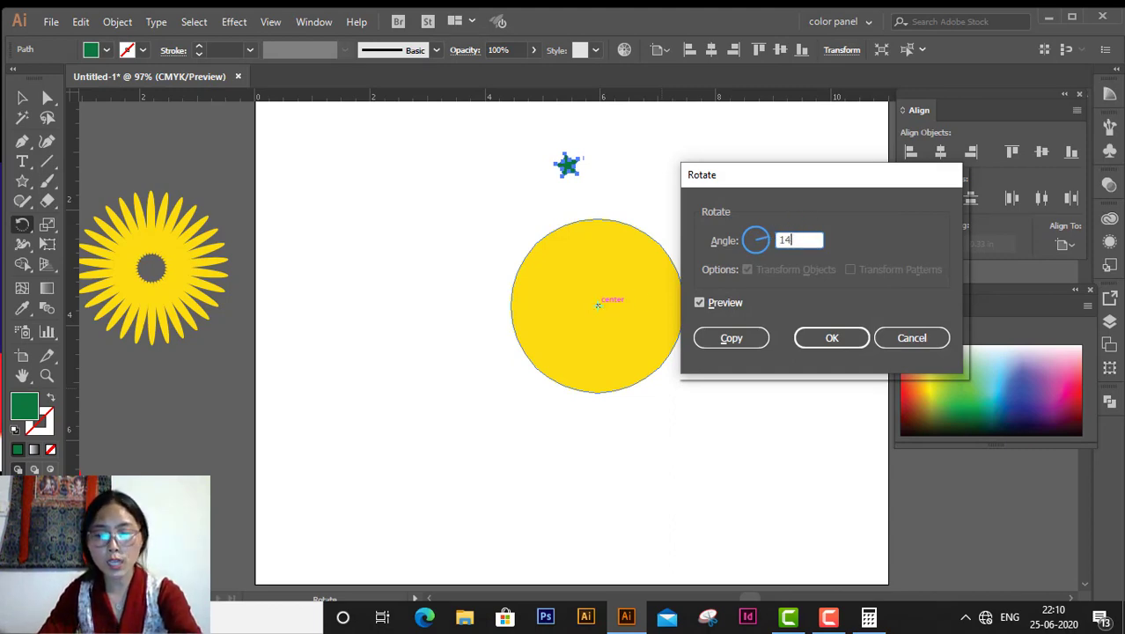
{"action": "type", "text": ".4"}
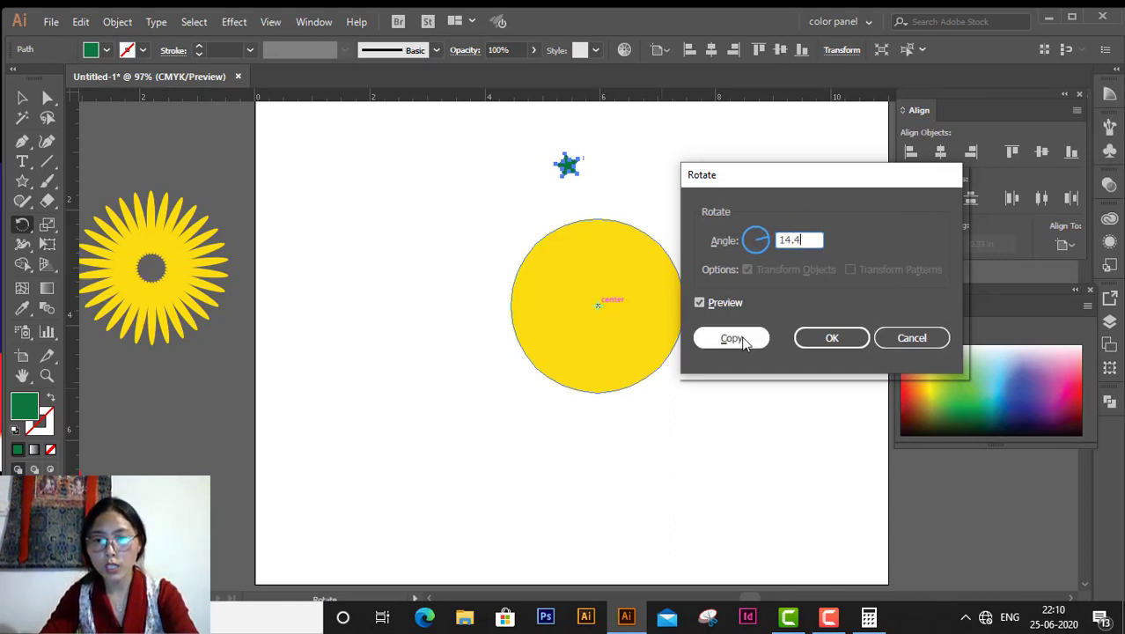
{"action": "left_click", "coordinate": [742, 337]}
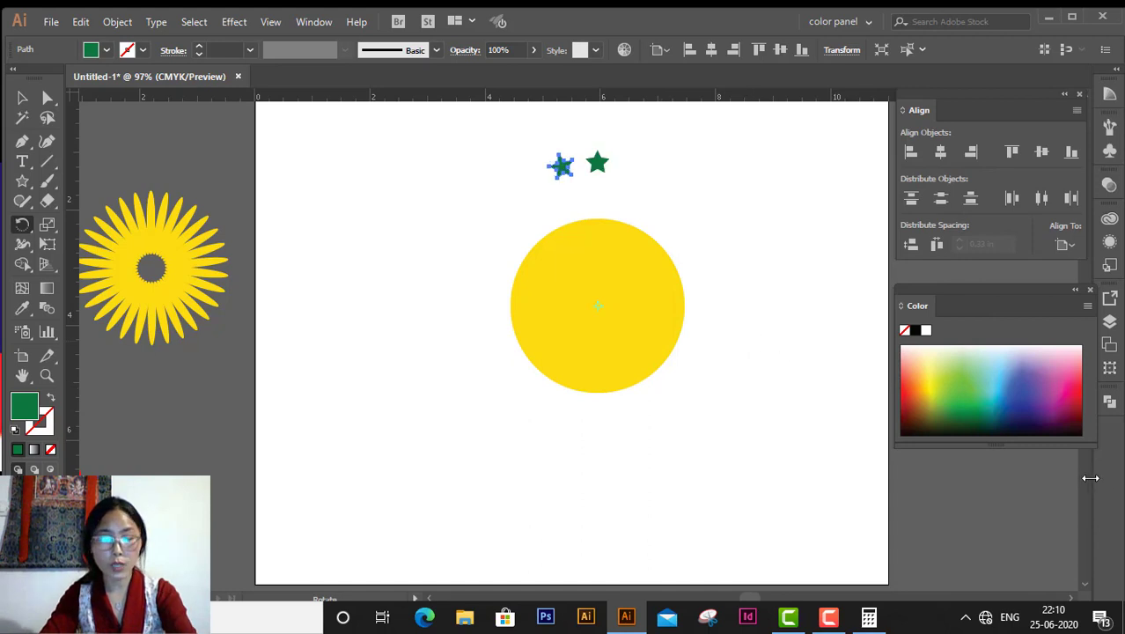
{"action": "key", "text": "ctrl+d"}
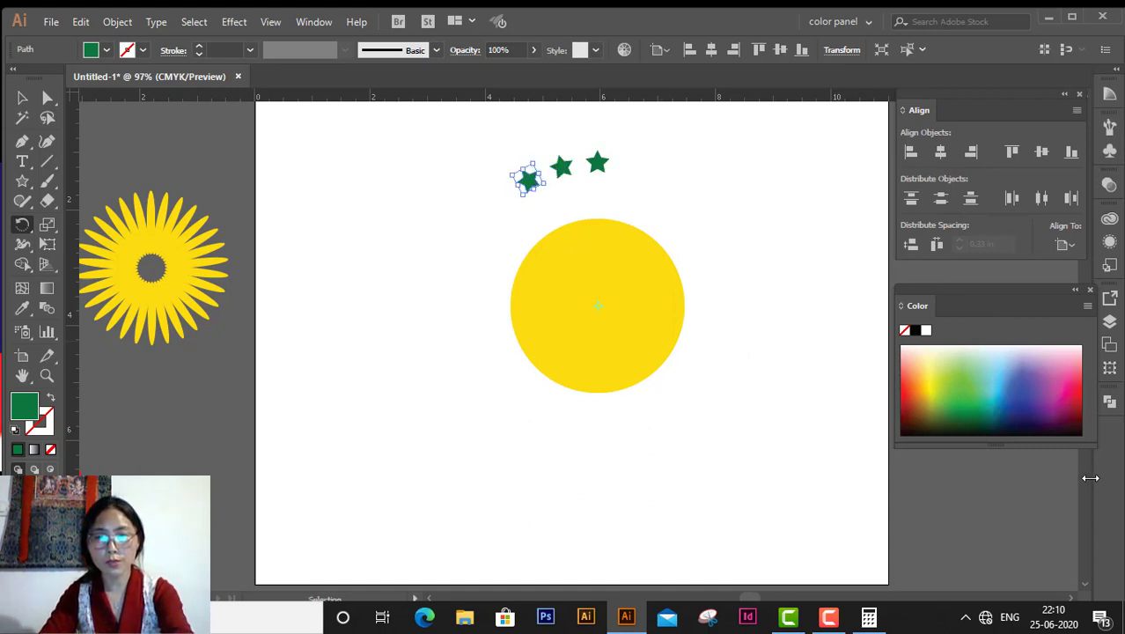
{"action": "key", "text": "ctrl+d"}
{"action": "key", "text": "ctrl+d"}
{"action": "key", "text": "ctrl+d"}
{"action": "key", "text": "ctrl+d"}
{"action": "key", "text": "ctrl+d"}
{"action": "key", "text": "ctrl+d"}
{"action": "key", "text": "ctrl+d"}
{"action": "key", "text": "ctrl+d"}
{"action": "key", "text": "ctrl+d"}
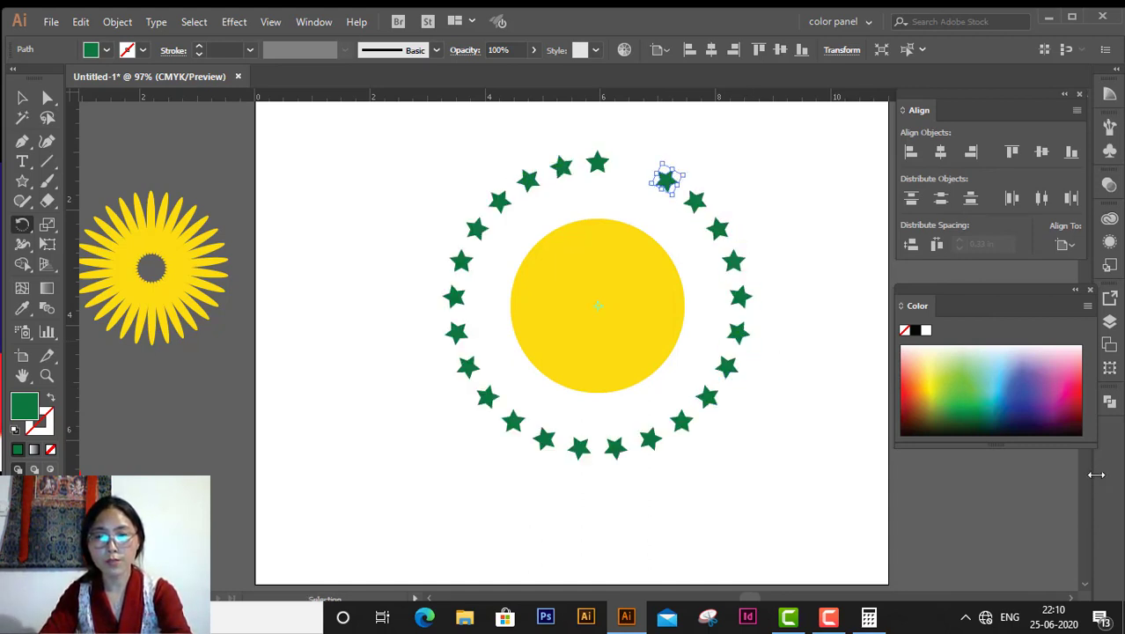
{"action": "key", "text": "ctrl+d"}
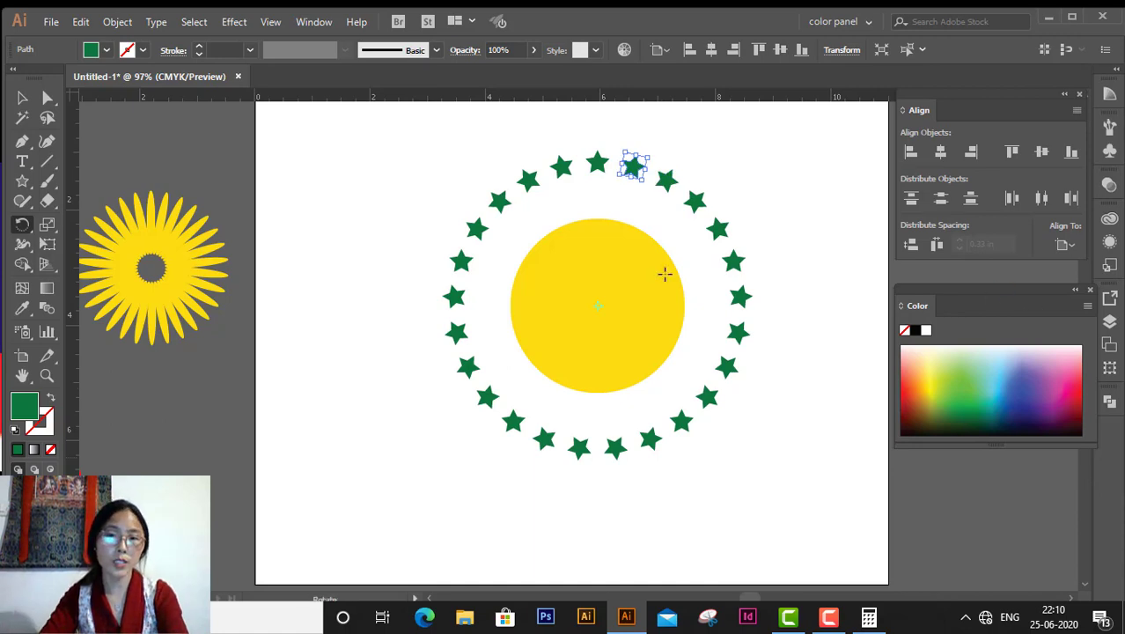
{"action": "left_click", "coordinate": [22, 98]}
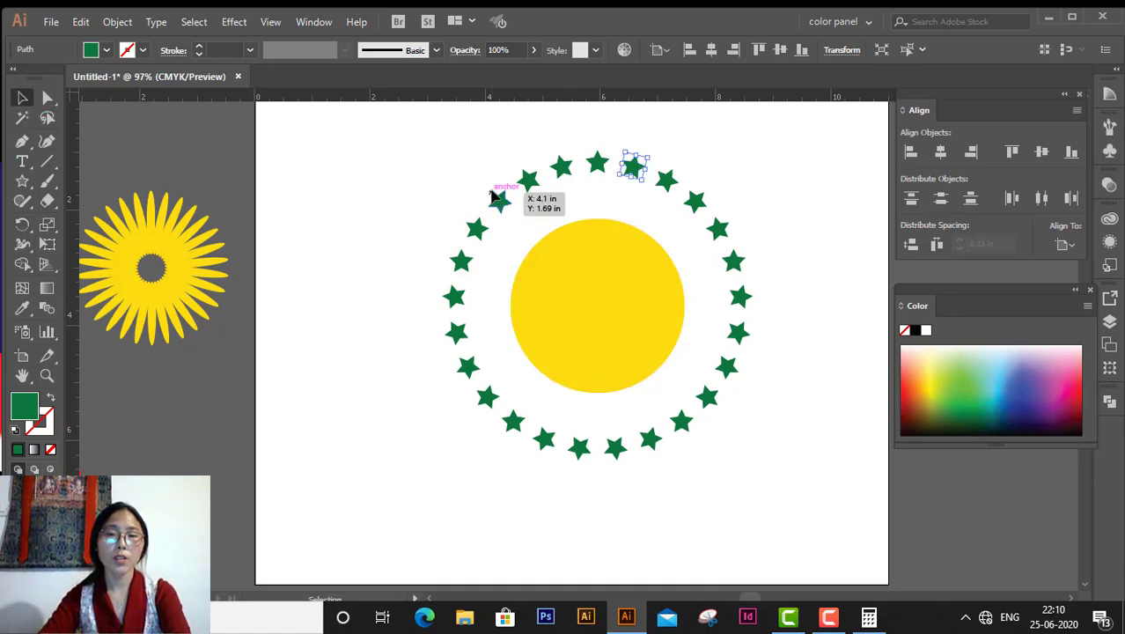
{"action": "left_click", "coordinate": [499, 200]}
{"action": "left_click", "coordinate": [450, 188]}
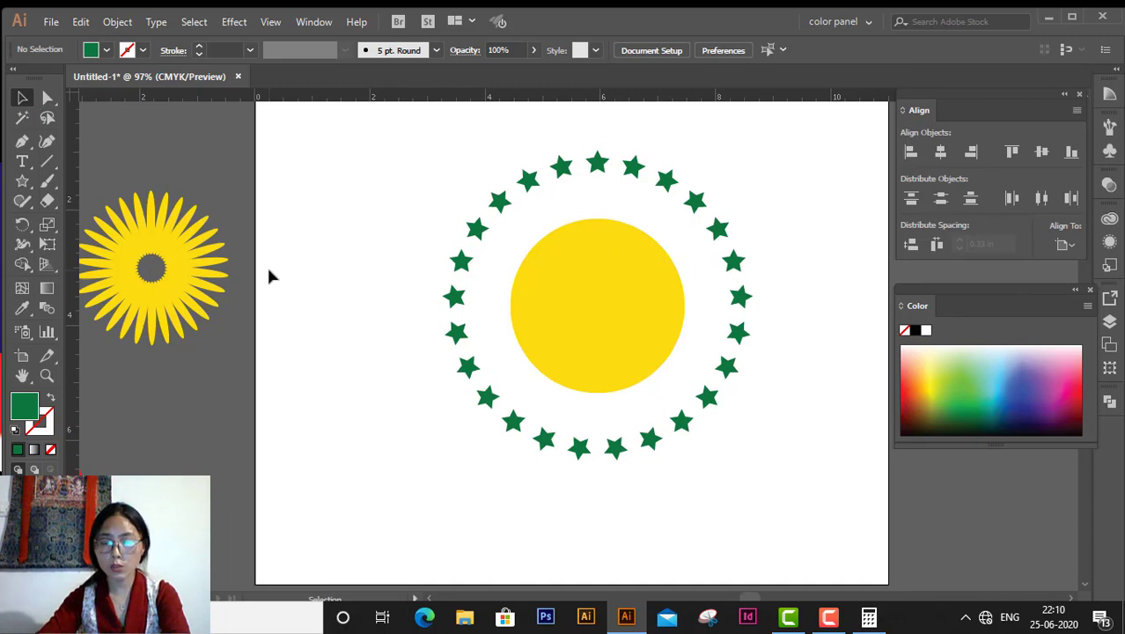
Step: Select the circle with its star ring and scale it down toward the top-left corner
{"action": "left_click_drag", "start_coordinate": [384, 156], "coordinate": [784, 502]}
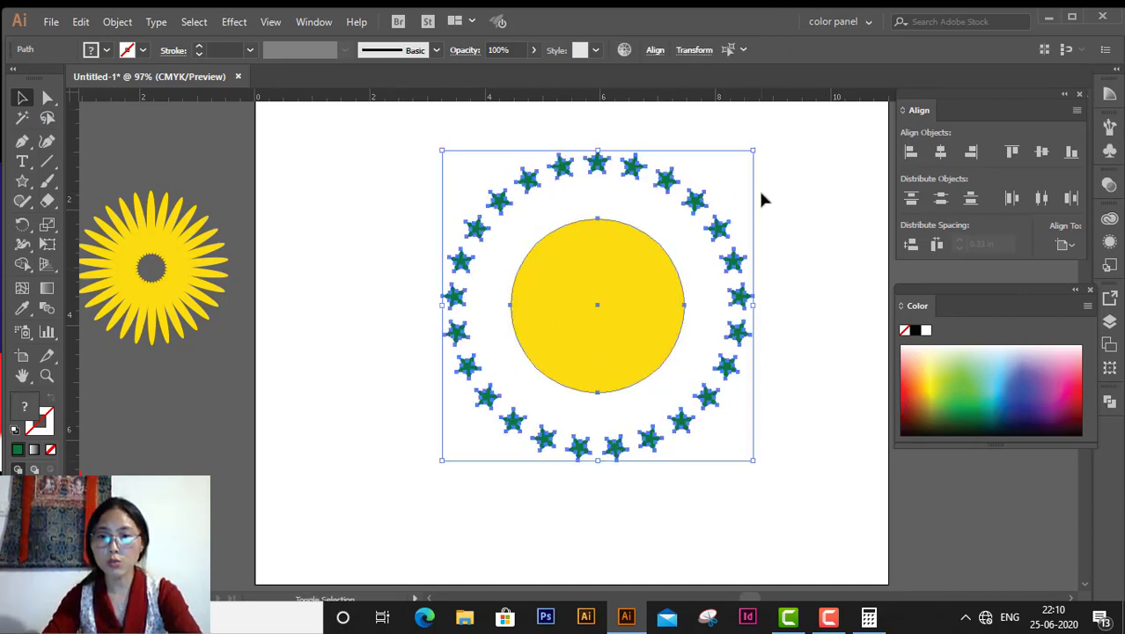
{"action": "mouse_move", "coordinate": [756, 152]}
{"action": "left_mouse_down"}
{"action": "mouse_move", "coordinate": [574, 421]}
{"action": "mouse_move", "coordinate": [370, 185]}
{"action": "left_mouse_up"}
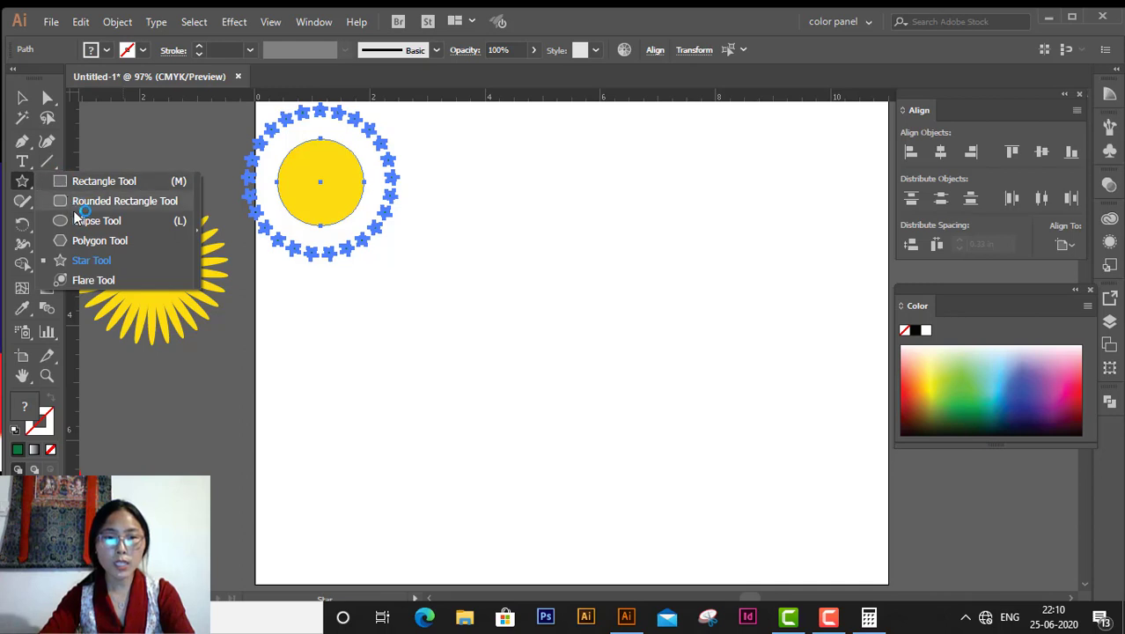
Step: Draw a tall narrow ellipse at top centre with a green 1 pt stroke, no fill
{"action": "left_click_drag", "start_coordinate": [25, 180], "coordinate": [88, 219]}
{"action": "left_click", "coordinate": [326, 198], "text": "ctrl"}
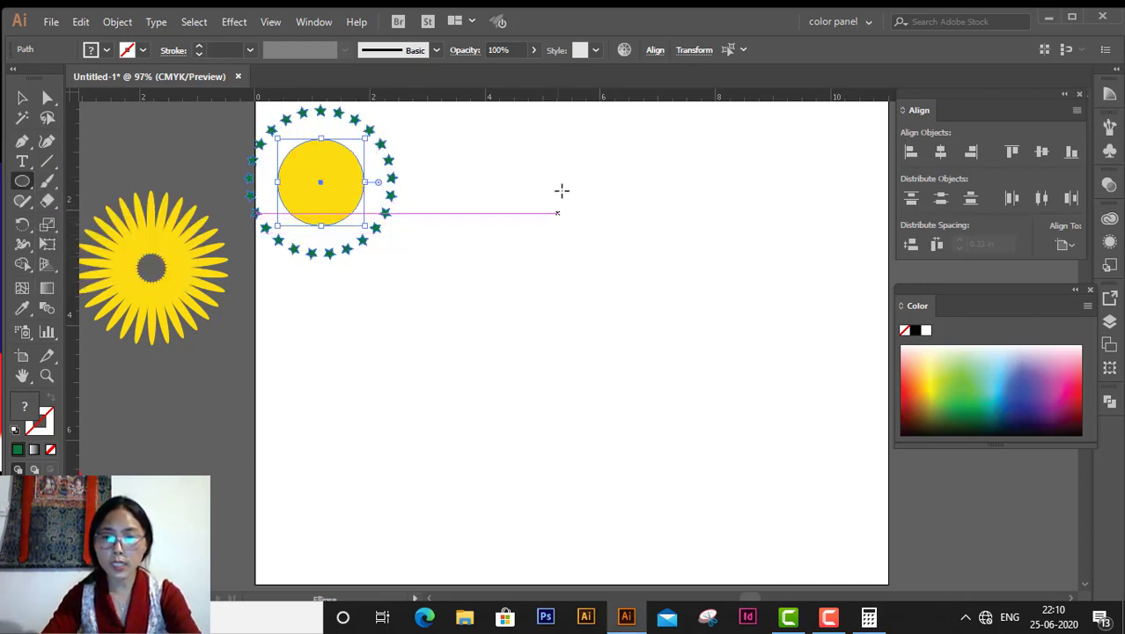
{"action": "left_click_drag", "start_coordinate": [552, 160], "coordinate": [603, 286]}
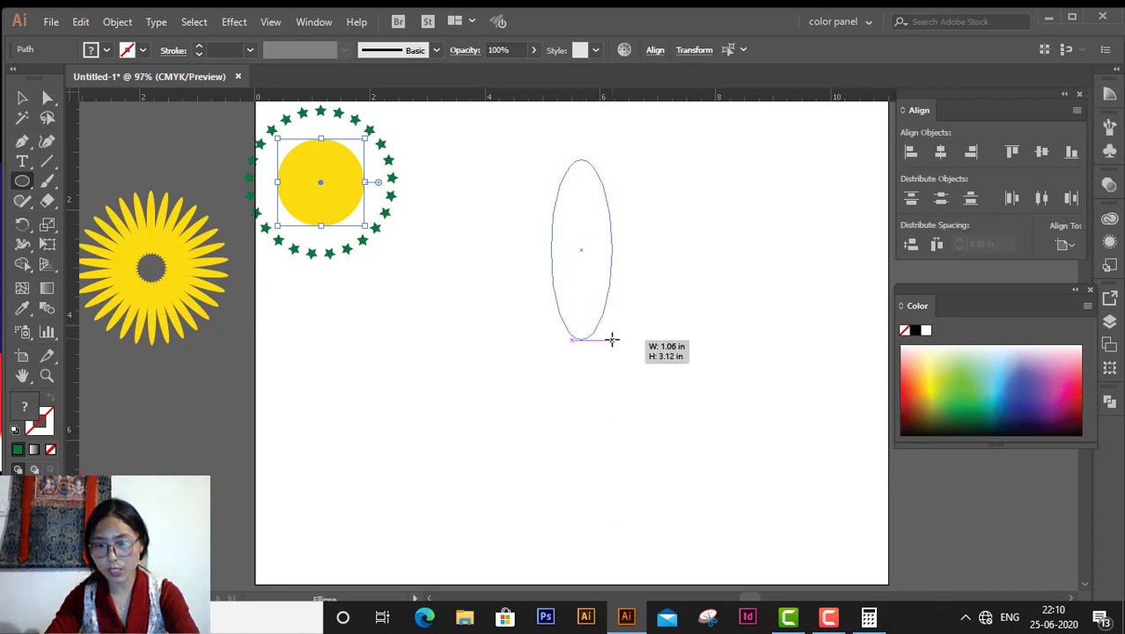
{"action": "left_click_drag", "start_coordinate": [603, 287], "coordinate": [613, 339]}
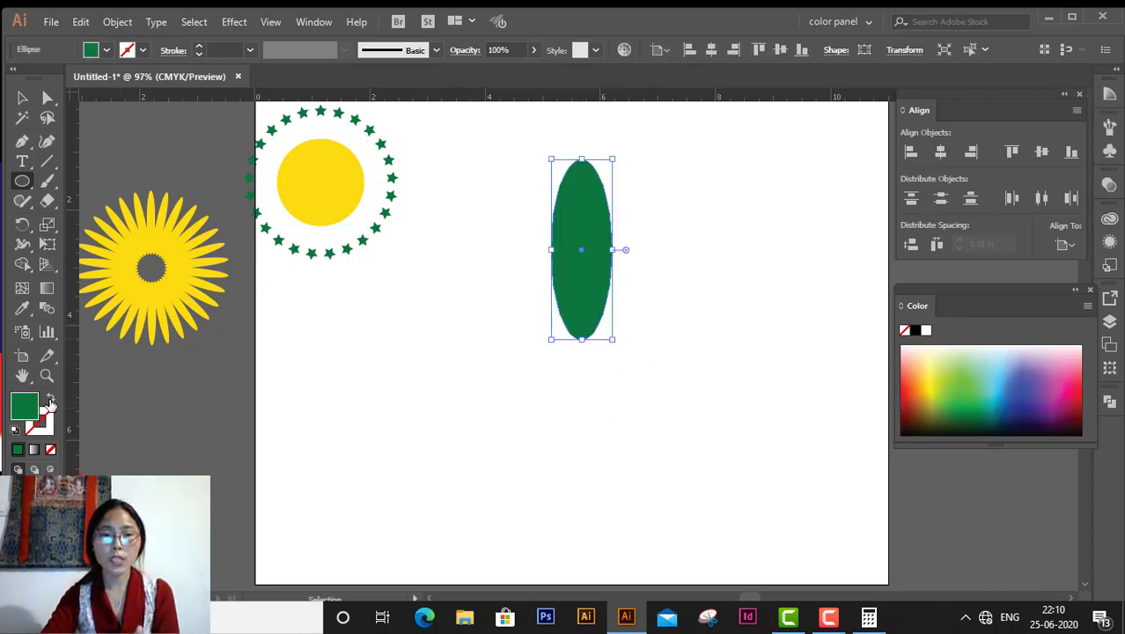
{"action": "left_click", "coordinate": [52, 400]}
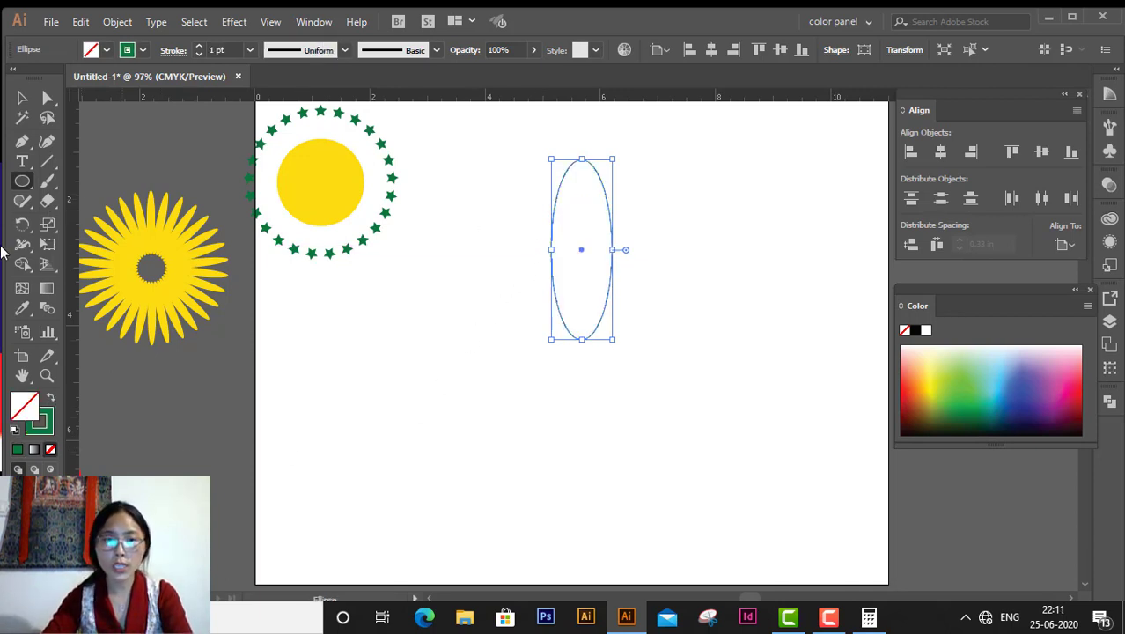
Step: Rotate-copy the green ellipse about 18°, repeating into a dense hollow-centred rosette
{"action": "left_click", "coordinate": [22, 224]}
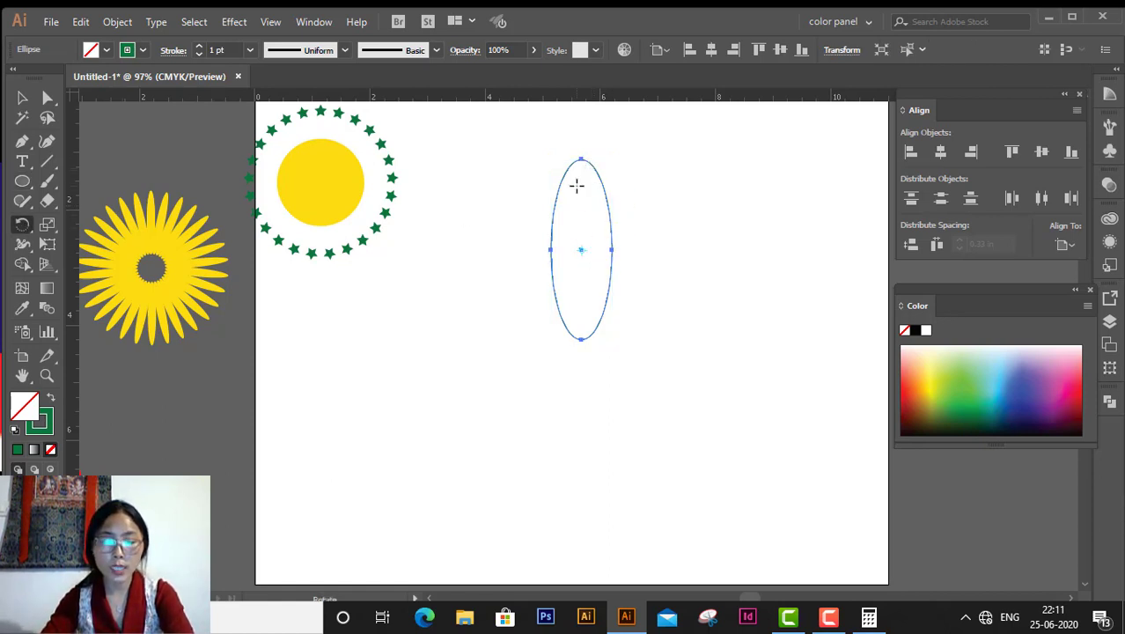
{"action": "left_click_drag", "start_coordinate": [578, 185], "coordinate": [600, 193]}
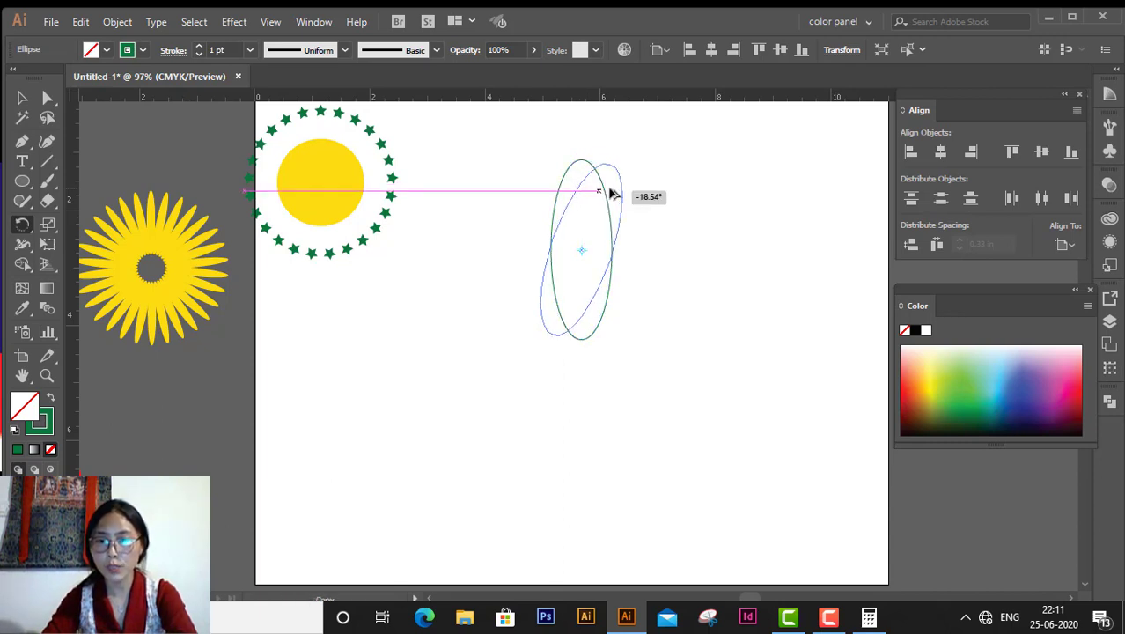
{"action": "left_click_drag", "start_coordinate": [619, 189], "coordinate": [620, 188]}
{"action": "key", "text": "ctrl"}
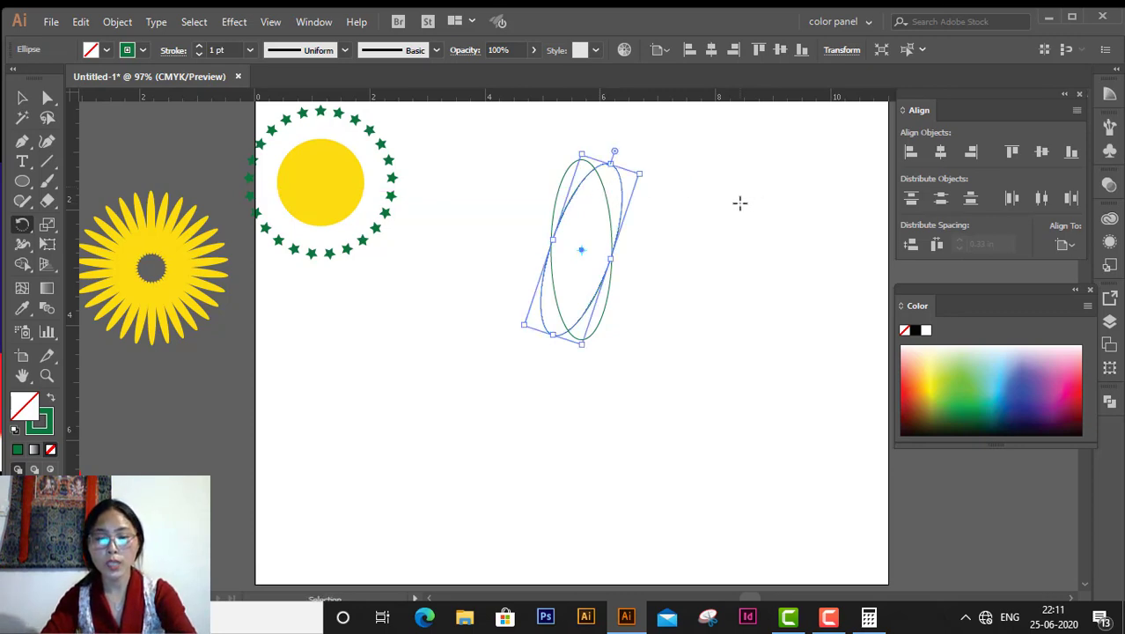
{"action": "key", "text": "ctrl+d"}
{"action": "key", "text": "ctrl+d"}
{"action": "key", "text": "ctrl+d"}
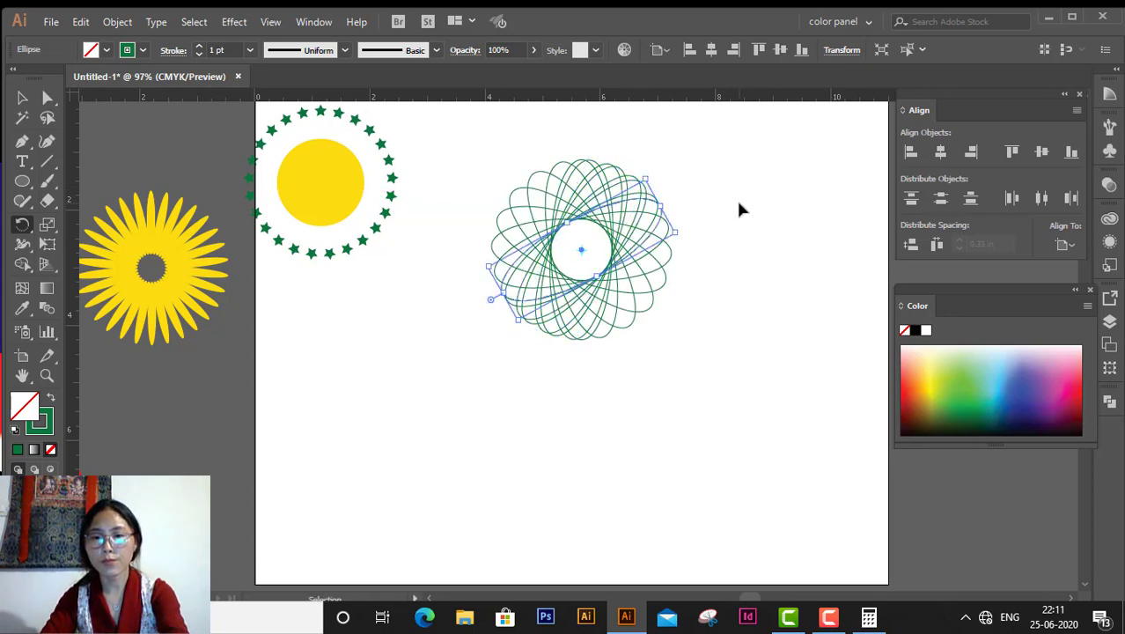
{"action": "key", "text": "ctrl+d"}
{"action": "key", "text": "ctrl+d"}
{"action": "key", "text": "ctrl+d"}
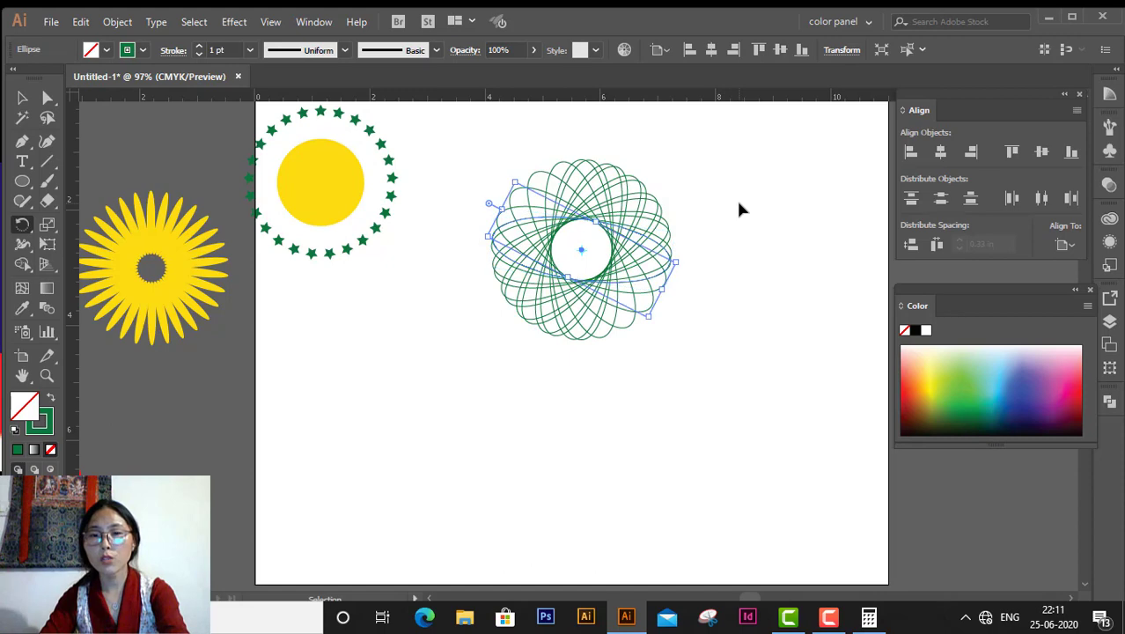
{"action": "key", "text": "ctrl+d"}
{"action": "key", "text": "ctrl+d"}
{"action": "key", "text": "ctrl+d"}
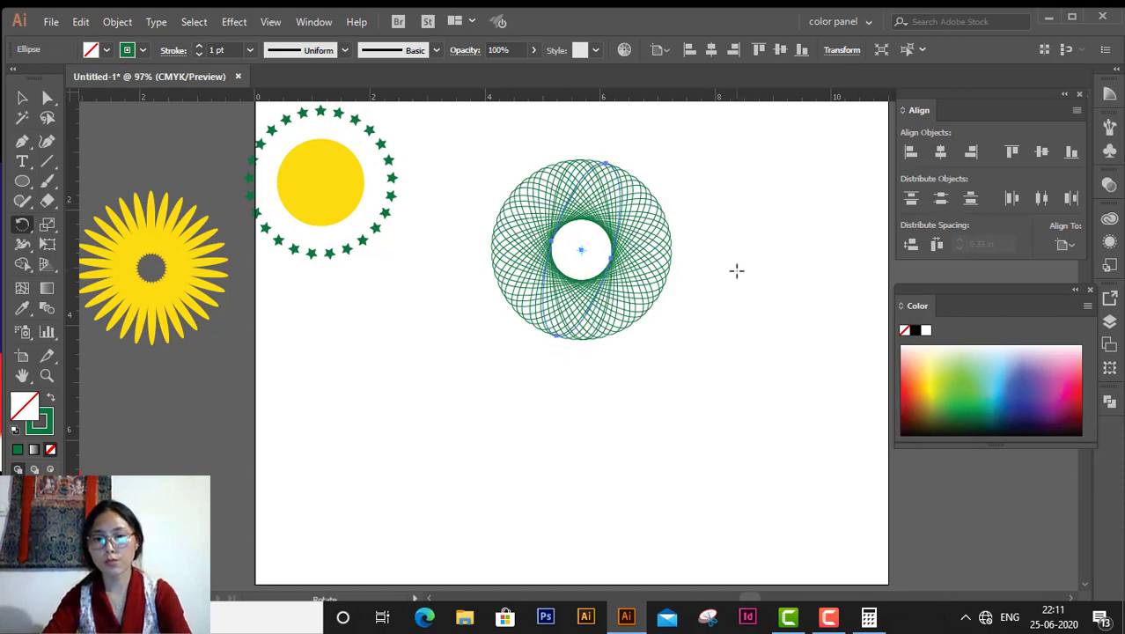
{"action": "key", "text": "ctrl+d"}
{"action": "key", "text": "ctrl+d"}
{"action": "key", "text": "ctrl+d"}
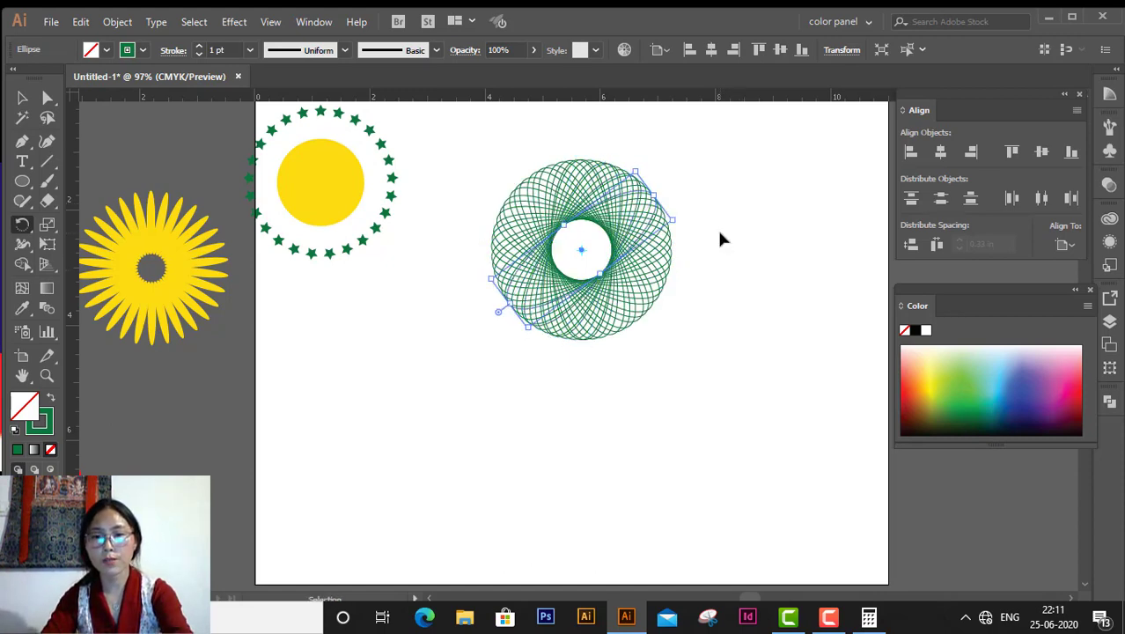
{"action": "key", "text": "ctrl+d"}
{"action": "left_click", "coordinate": [22, 98]}
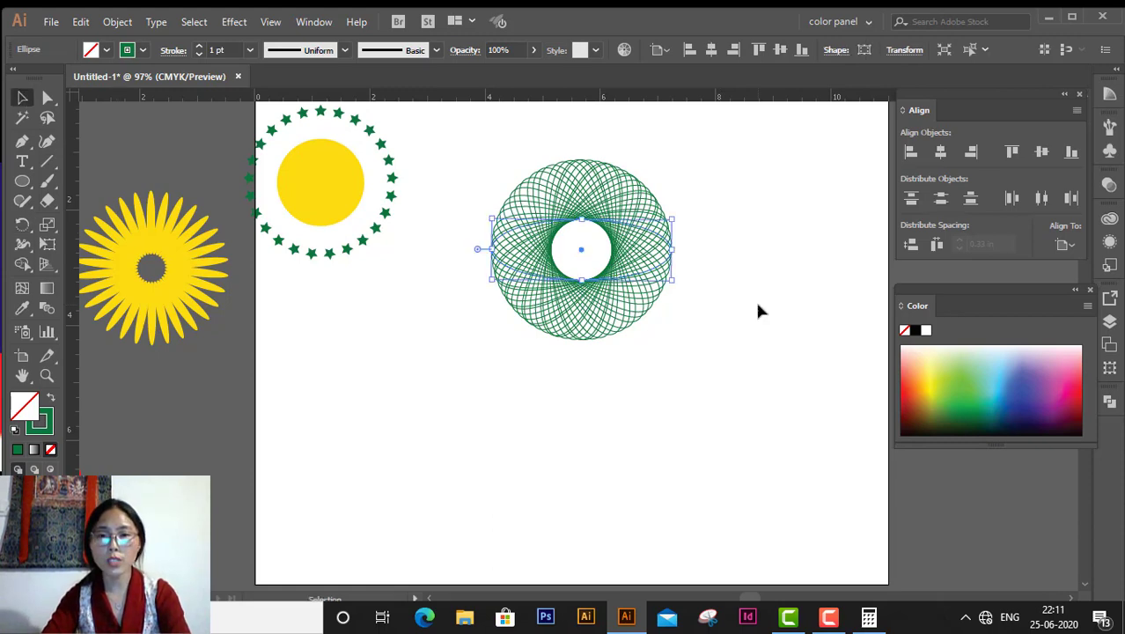
{"action": "left_click", "coordinate": [786, 476]}
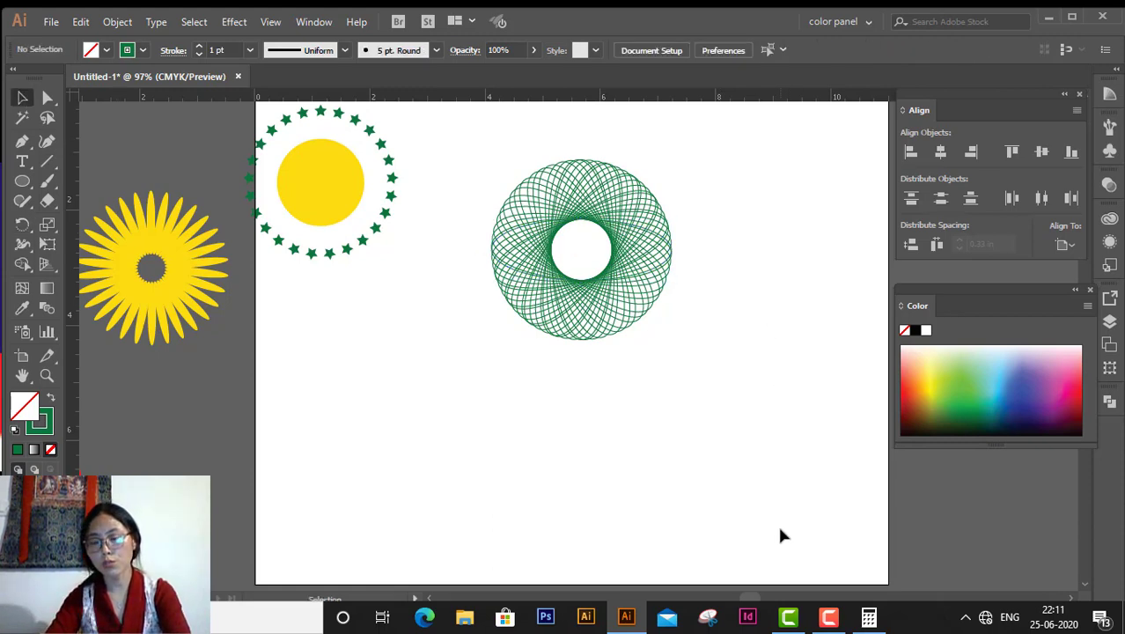
Step: Move the ellipse rosette to the lower left and draw a 1.88 in circle at upper right
{"action": "mouse_move", "coordinate": [513, 151]}
{"action": "left_mouse_down"}
{"action": "mouse_move", "coordinate": [654, 392]}
{"action": "mouse_move", "coordinate": [687, 413]}
{"action": "left_mouse_up"}
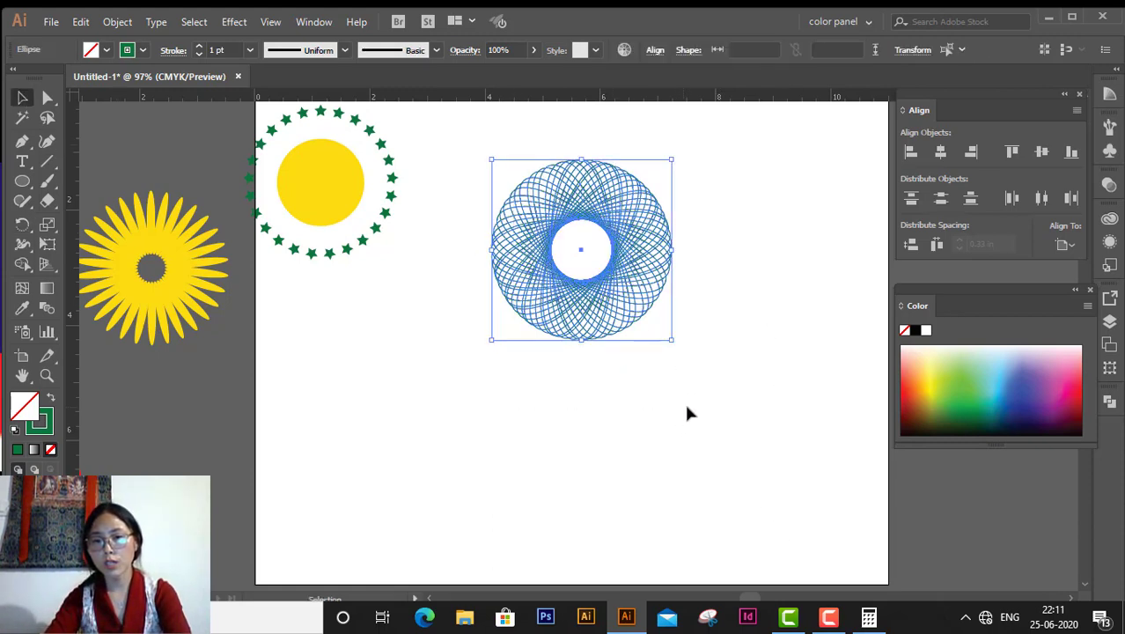
{"action": "left_click_drag", "start_coordinate": [623, 202], "coordinate": [380, 340]}
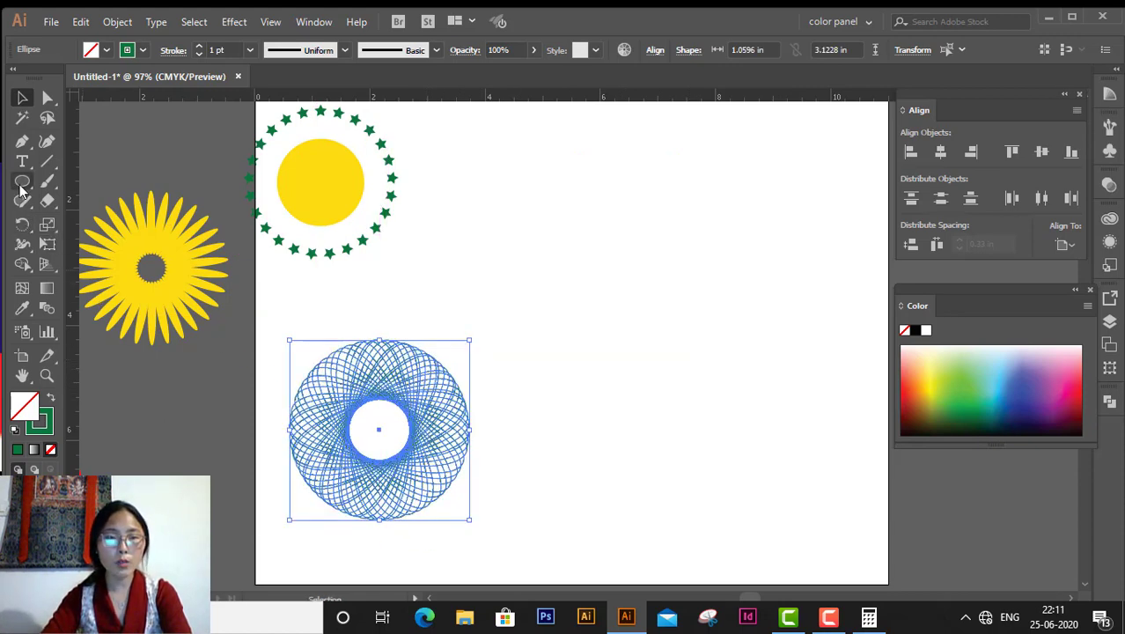
{"action": "left_click", "coordinate": [22, 181]}
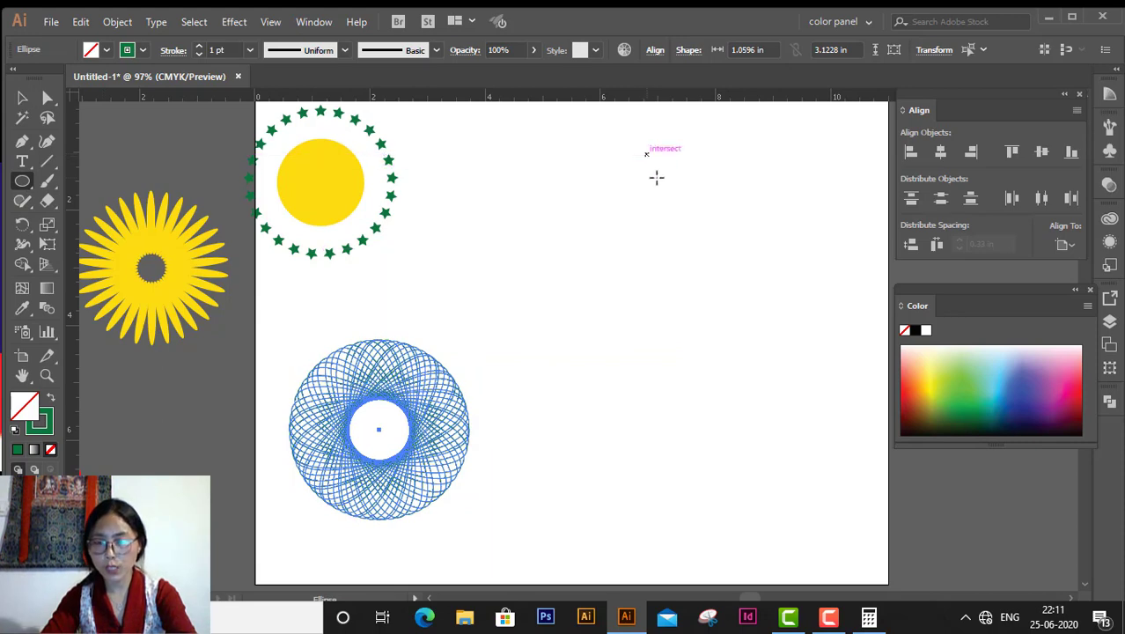
{"action": "mouse_move", "coordinate": [648, 154]}
{"action": "left_mouse_down"}
{"action": "mouse_move", "coordinate": [664, 241]}
{"action": "mouse_move", "coordinate": [702, 310]}
{"action": "mouse_move", "coordinate": [743, 279]}
{"action": "mouse_move", "coordinate": [738, 261]}
{"action": "left_mouse_up"}
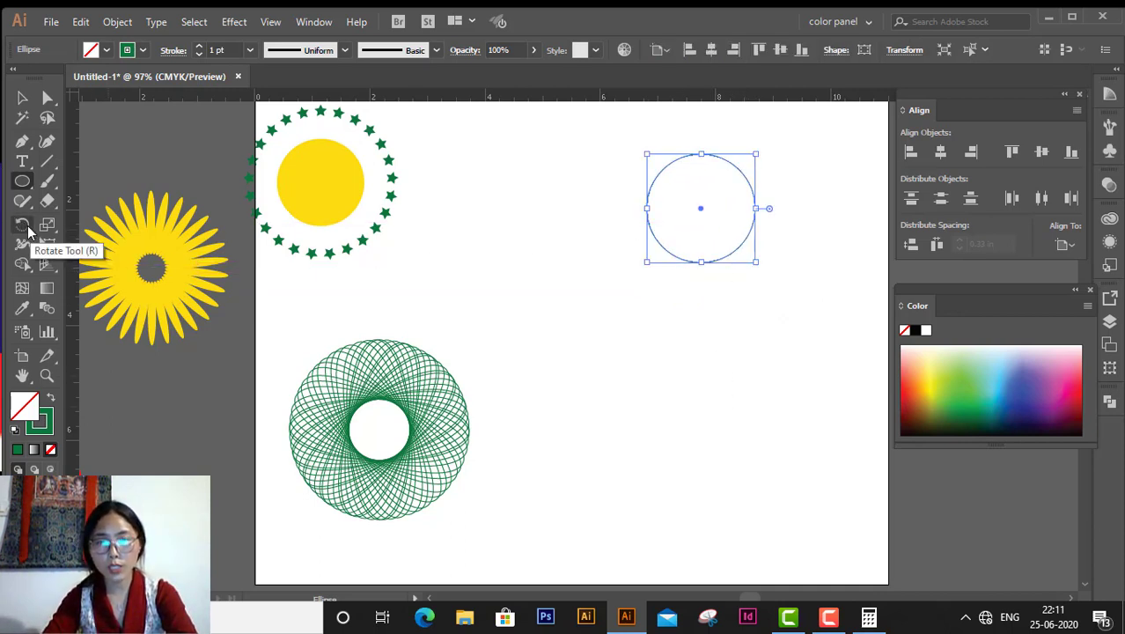
Step: Rotate-copy the outlined circle around a point below it, repeating into a ring of circles
{"action": "left_click", "coordinate": [27, 226]}
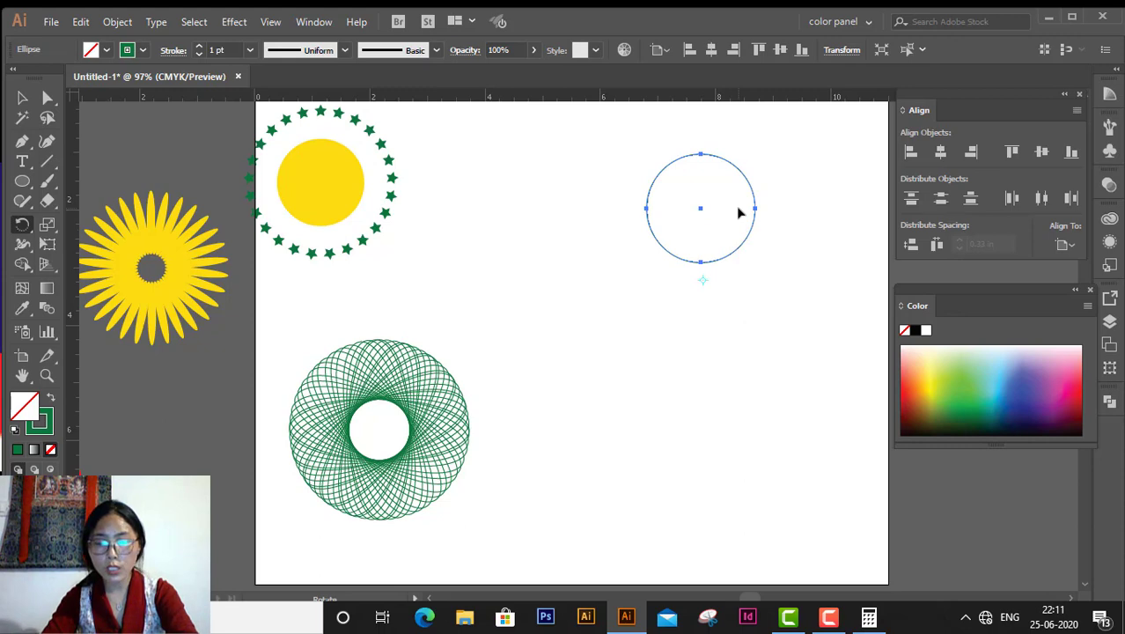
{"action": "mouse_move", "coordinate": [740, 212]}
{"action": "left_mouse_down"}
{"action": "mouse_move", "coordinate": [753, 227]}
{"action": "mouse_move", "coordinate": [744, 251]}
{"action": "left_mouse_up"}
{"action": "key", "text": "v"}
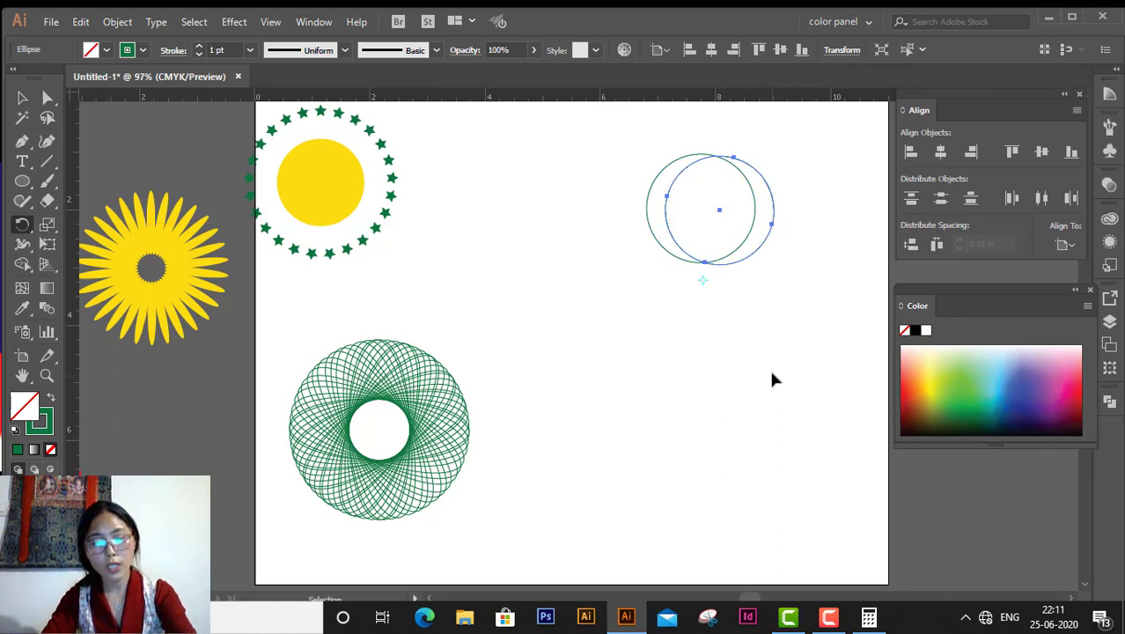
{"action": "key", "text": "ctrl+d"}
{"action": "key", "text": "ctrl+d"}
{"action": "key", "text": "ctrl+d"}
{"action": "key", "text": "ctrl+d"}
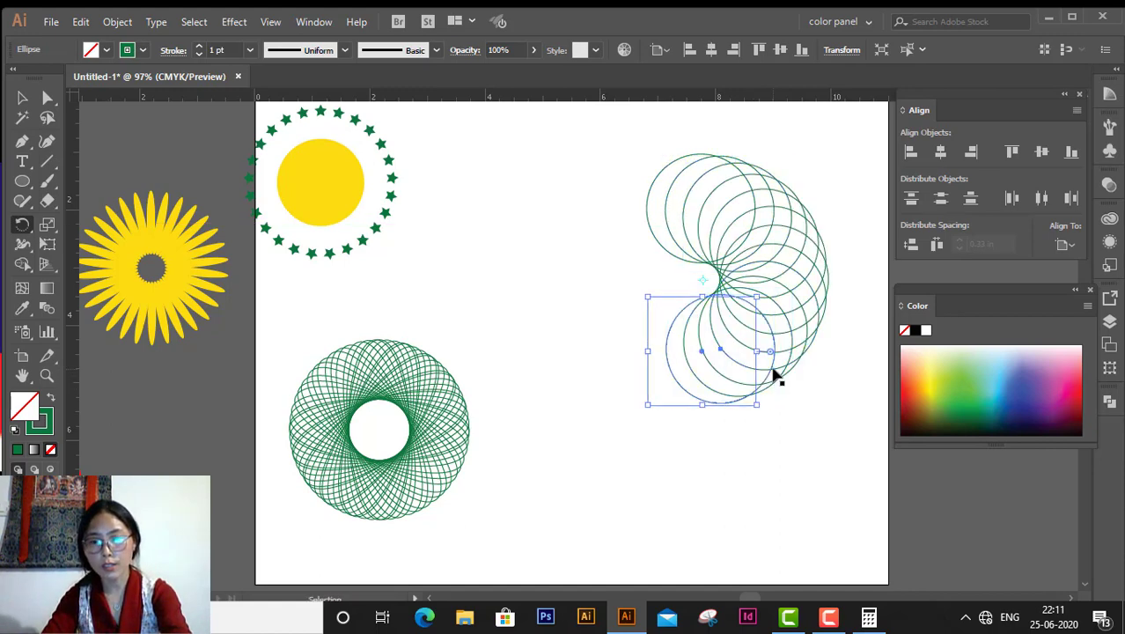
{"action": "key", "text": "ctrl+d"}
{"action": "key", "text": "ctrl+d"}
{"action": "key", "text": "ctrl+d"}
{"action": "key", "text": "ctrl+d"}
{"action": "key", "text": "ctrl+d"}
{"action": "key", "text": "ctrl+d"}
{"action": "key", "text": "ctrl+d"}
{"action": "key", "text": "ctrl+d"}
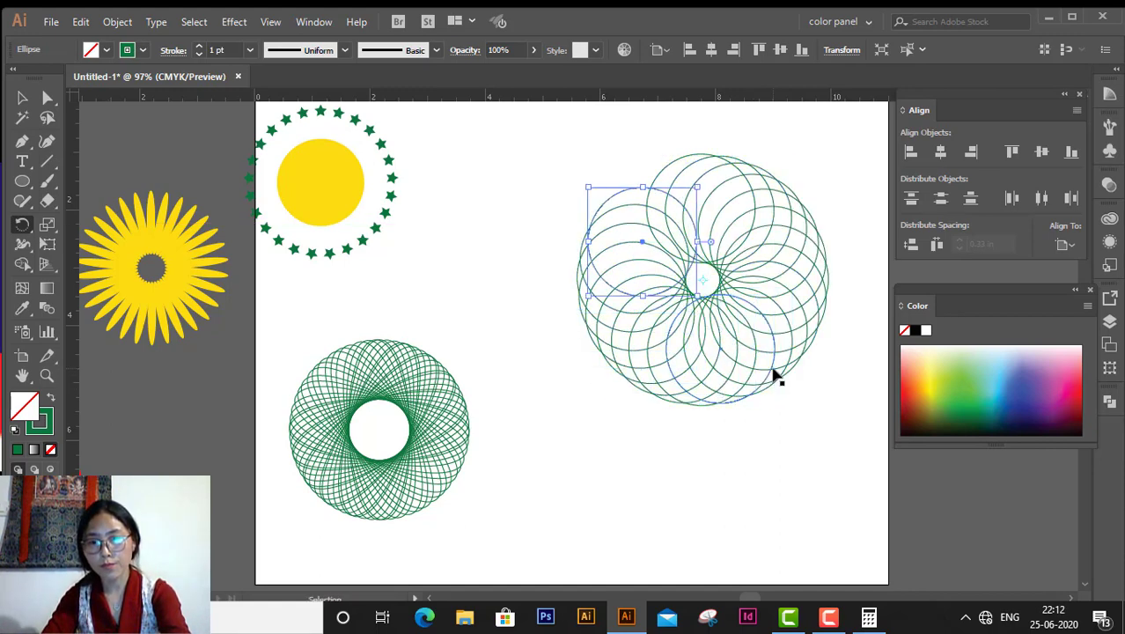
{"action": "key", "text": "ctrl+d"}
{"action": "key", "text": "r"}
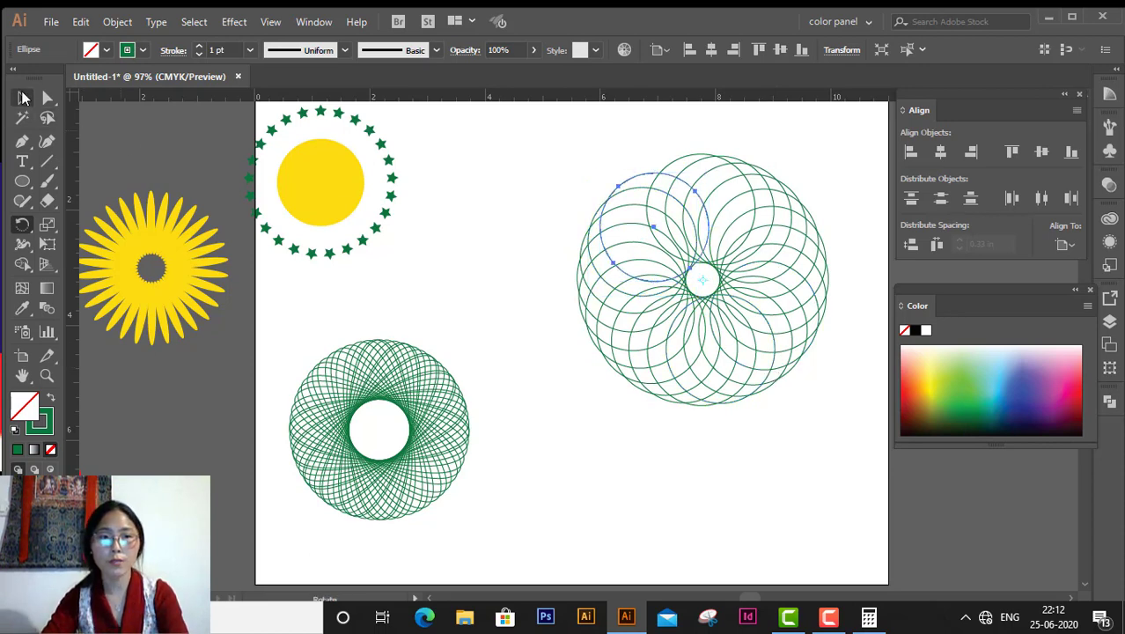
{"action": "left_click", "coordinate": [22, 98]}
Step: Scale down the circle rosette, move it to the top right, then delete it
{"action": "left_click", "coordinate": [805, 478]}
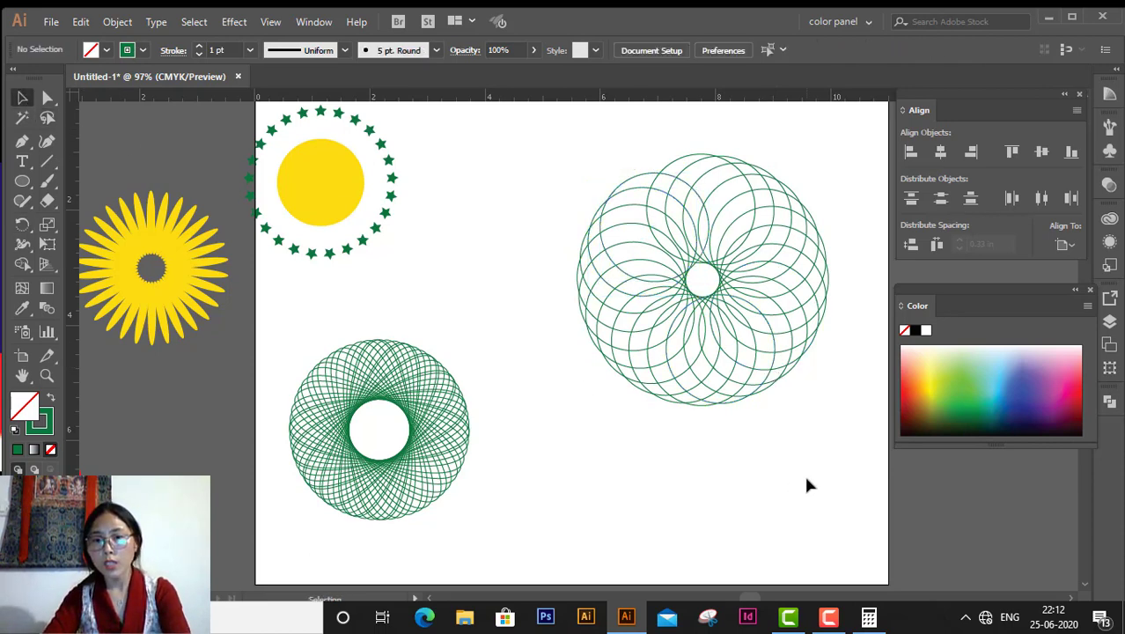
{"action": "left_click_drag", "start_coordinate": [563, 186], "coordinate": [784, 433]}
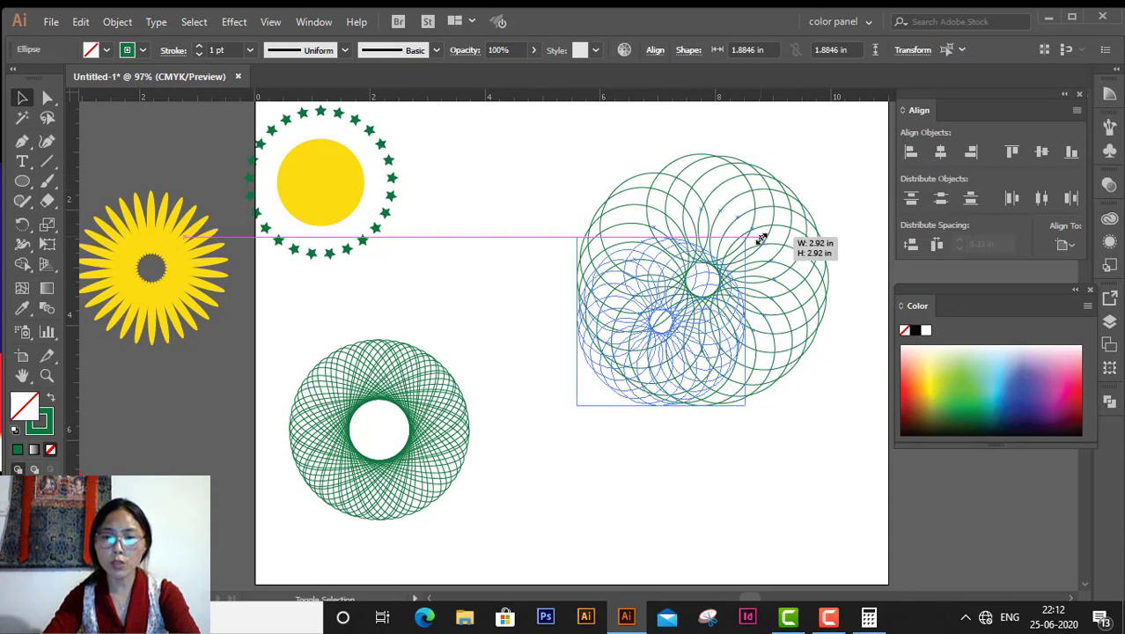
{"action": "left_click_drag", "start_coordinate": [828, 156], "coordinate": [745, 236]}
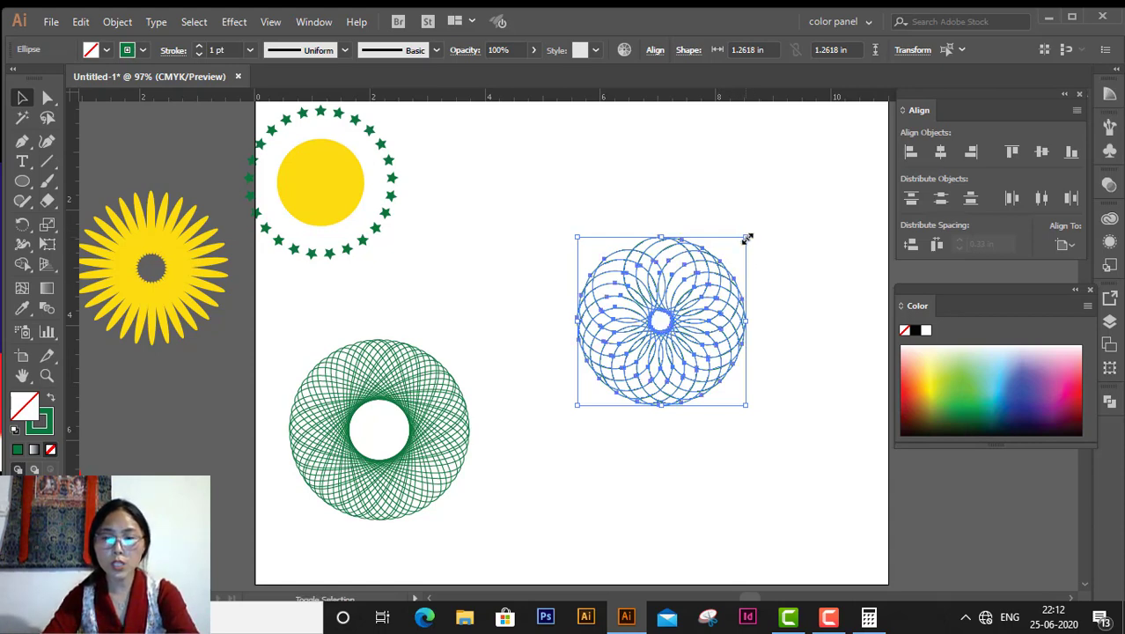
{"action": "left_click_drag", "start_coordinate": [746, 237], "coordinate": [708, 276]}
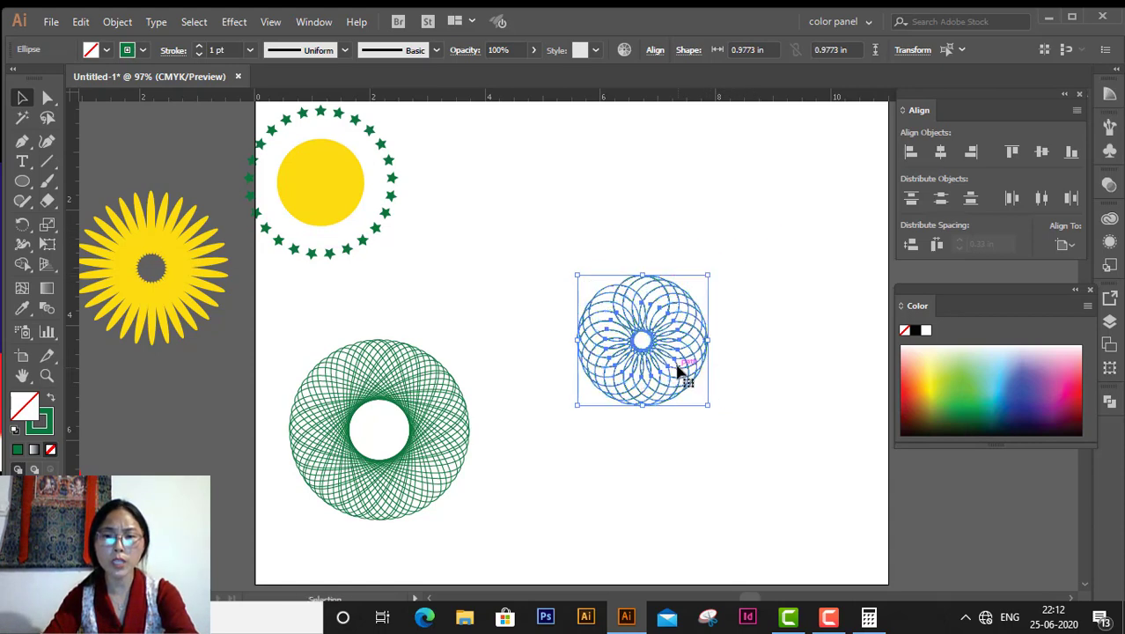
{"action": "left_click_drag", "start_coordinate": [678, 370], "coordinate": [676, 204]}
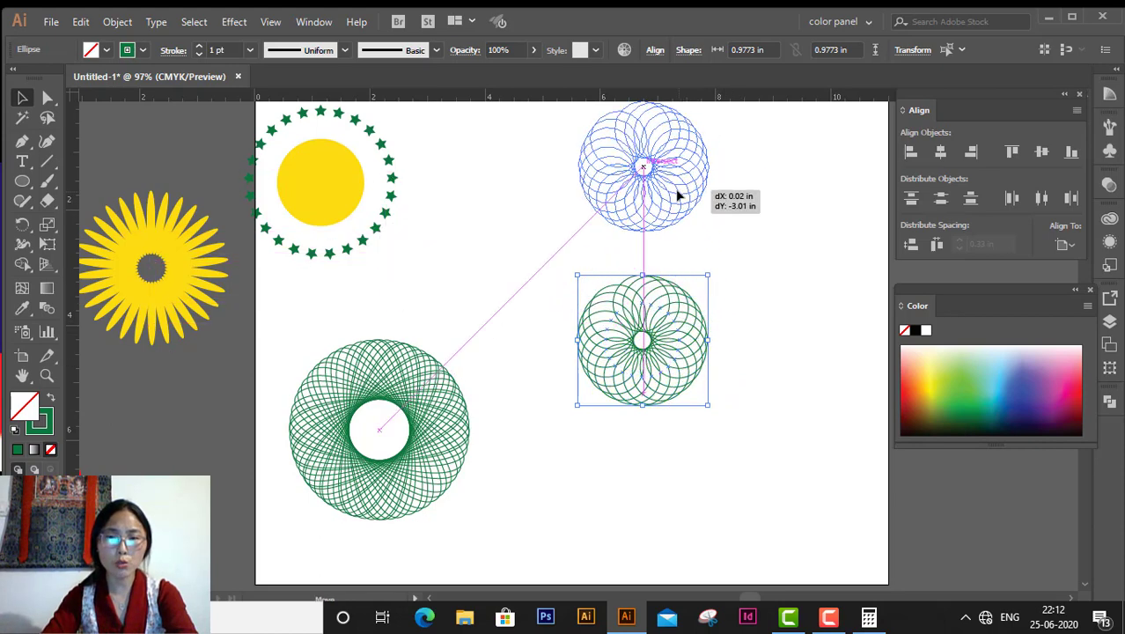
{"action": "left_click_drag", "start_coordinate": [676, 204], "coordinate": [676, 202]}
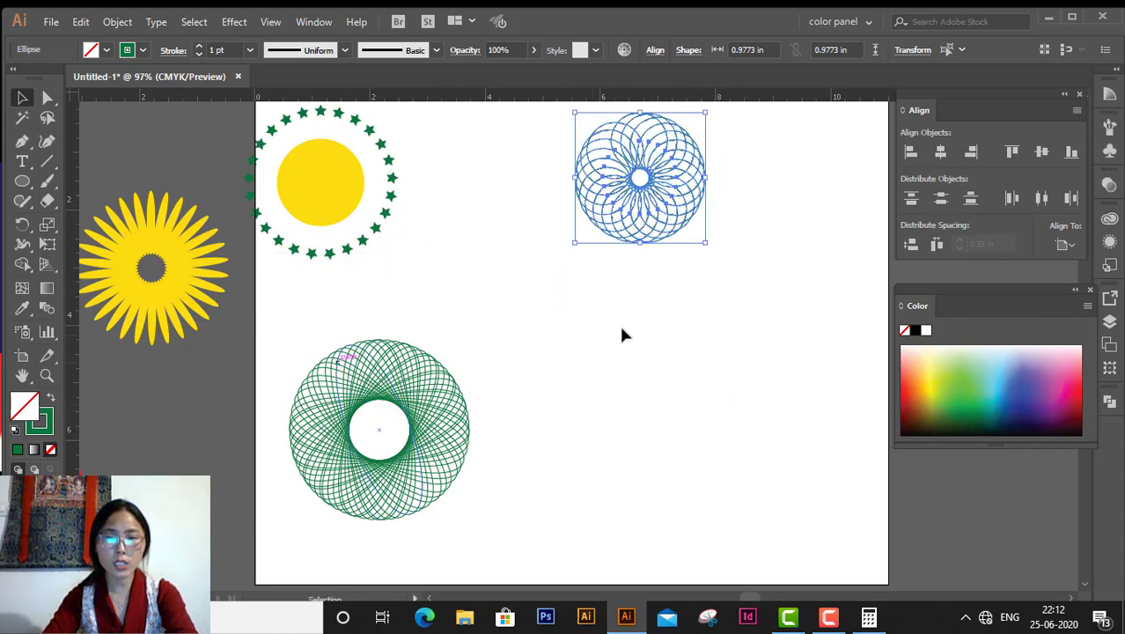
{"action": "key", "text": "Delete"}
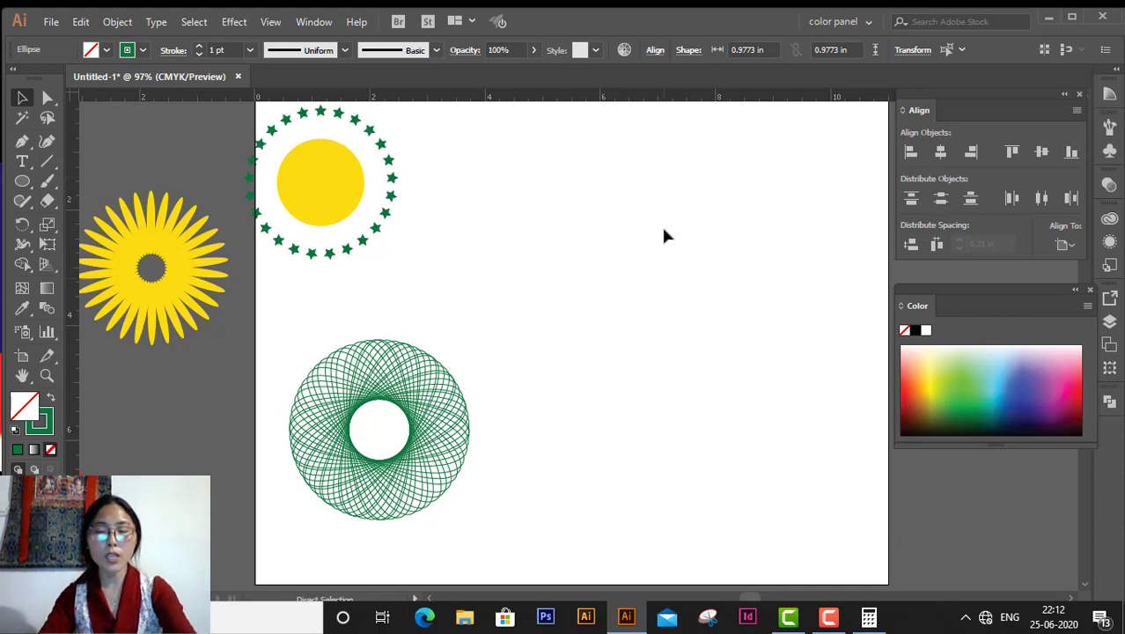
Step: Restore the deleted small rosette and shrink the large green rosette into the lower right
{"action": "key", "text": "ctrl+v"}
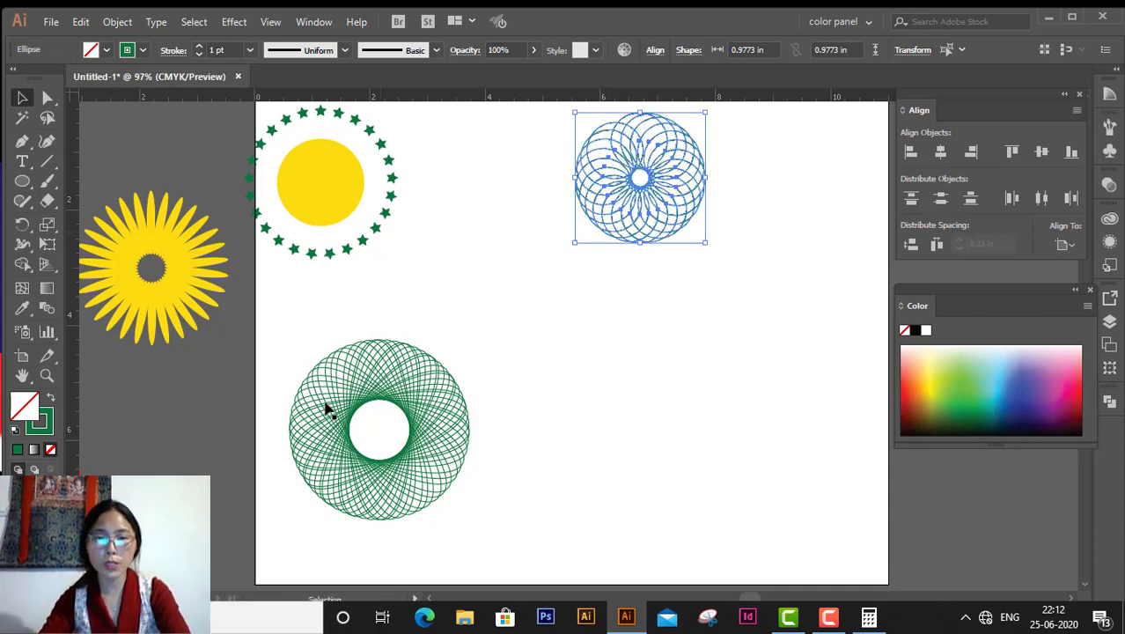
{"action": "mouse_move", "coordinate": [280, 335]}
{"action": "left_mouse_down"}
{"action": "mouse_move", "coordinate": [391, 476]}
{"action": "mouse_move", "coordinate": [475, 536]}
{"action": "left_mouse_up"}
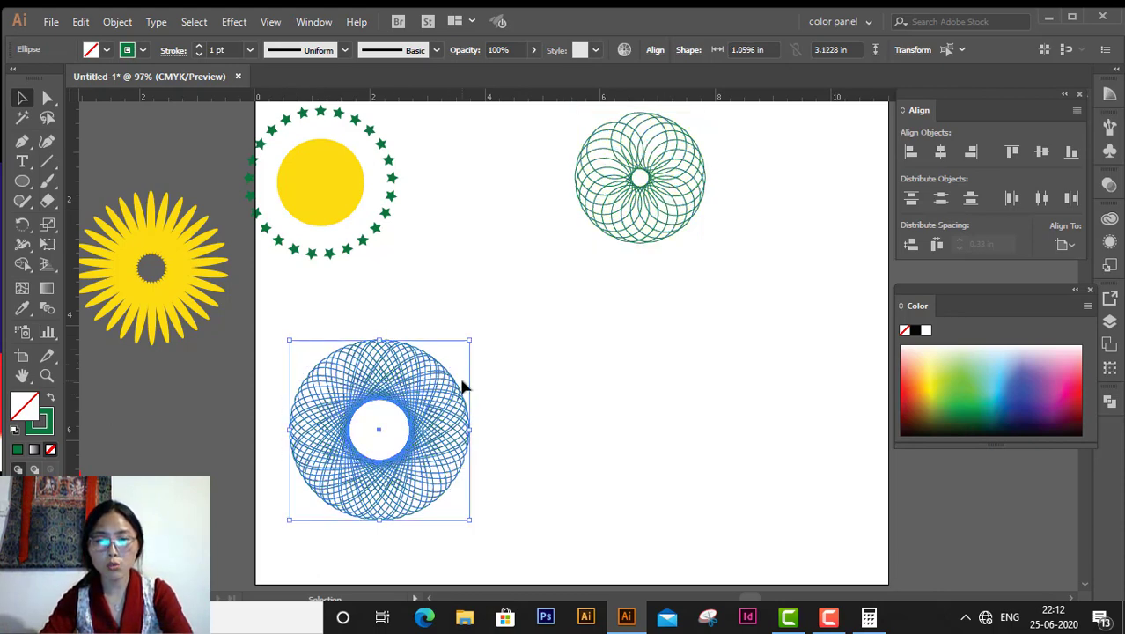
{"action": "left_click_drag", "start_coordinate": [470, 341], "coordinate": [437, 375]}
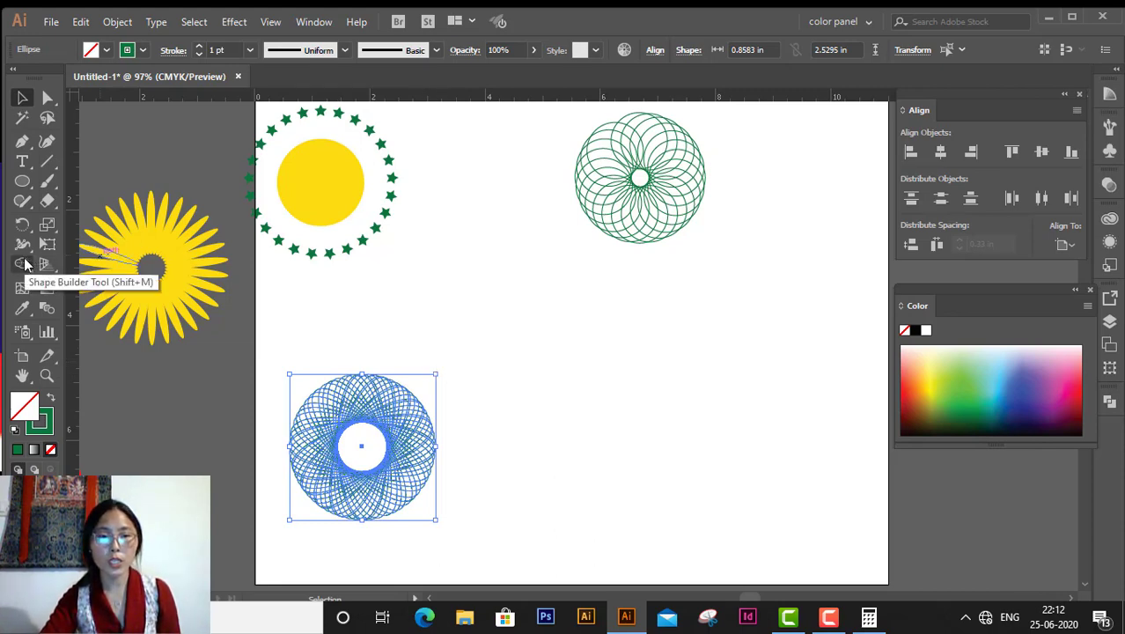
{"action": "mouse_move", "coordinate": [419, 447]}
{"action": "left_mouse_down"}
{"action": "mouse_move", "coordinate": [647, 446]}
{"action": "mouse_move", "coordinate": [761, 389]}
{"action": "mouse_move", "coordinate": [720, 317]}
{"action": "left_mouse_up"}
{"action": "left_click_drag", "start_coordinate": [770, 383], "coordinate": [770, 383]}
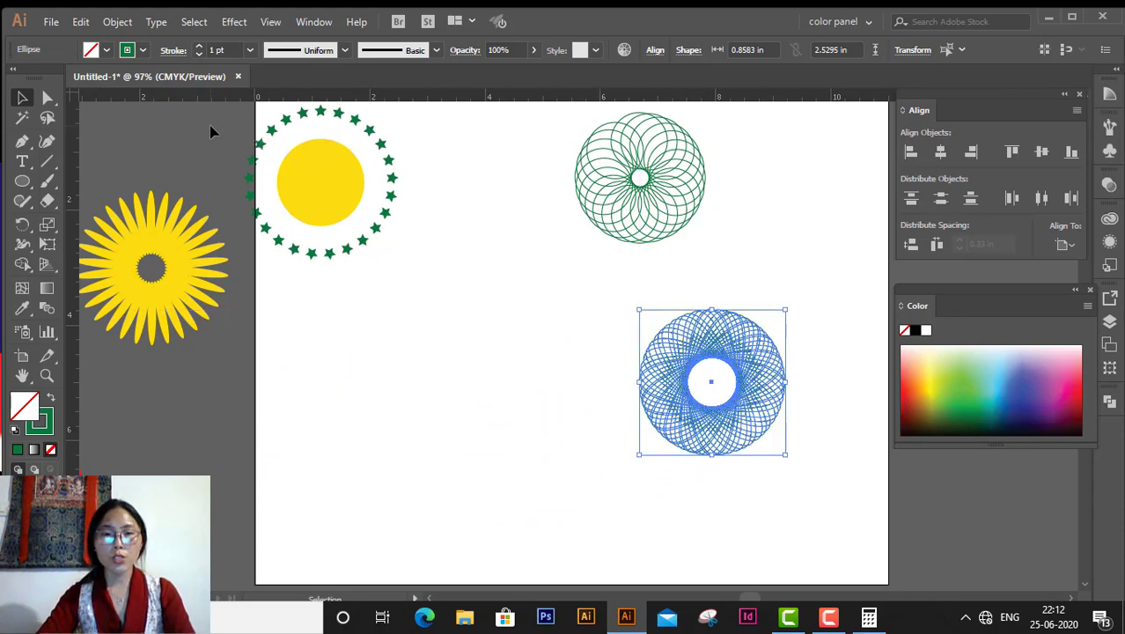
Step: Move the yellow daisy onto the centre of the artboard
{"action": "mouse_move", "coordinate": [392, 257]}
{"action": "left_mouse_down"}
{"action": "mouse_move", "coordinate": [406, 218]}
{"action": "mouse_move", "coordinate": [407, 287]}
{"action": "mouse_move", "coordinate": [424, 306]}
{"action": "mouse_move", "coordinate": [421, 164]}
{"action": "left_mouse_up"}
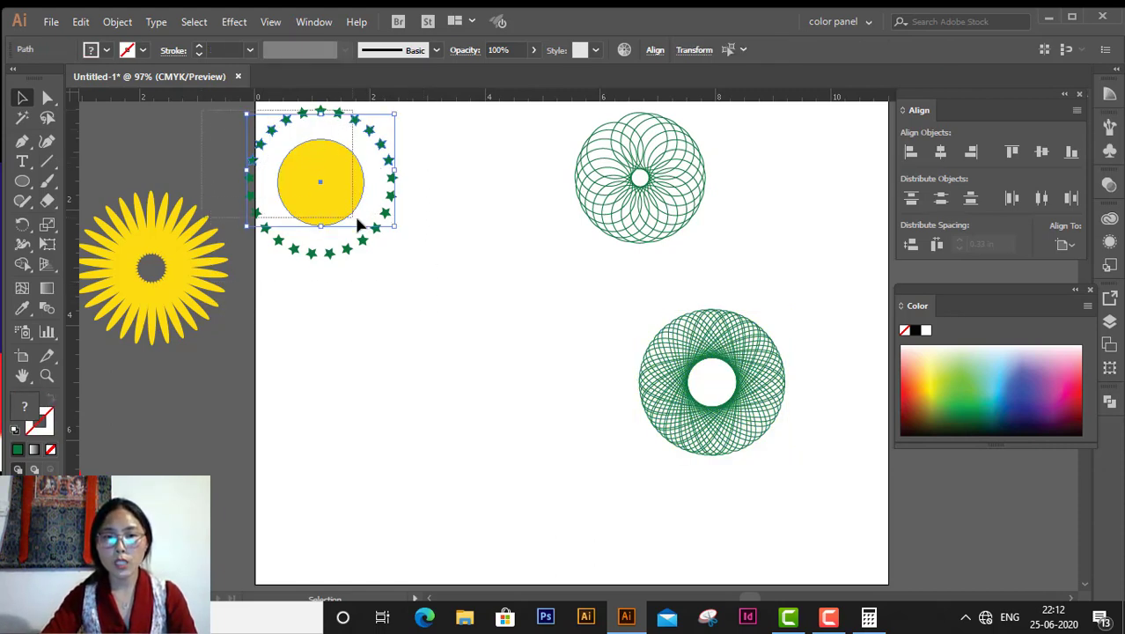
{"action": "left_click", "coordinate": [321, 176]}
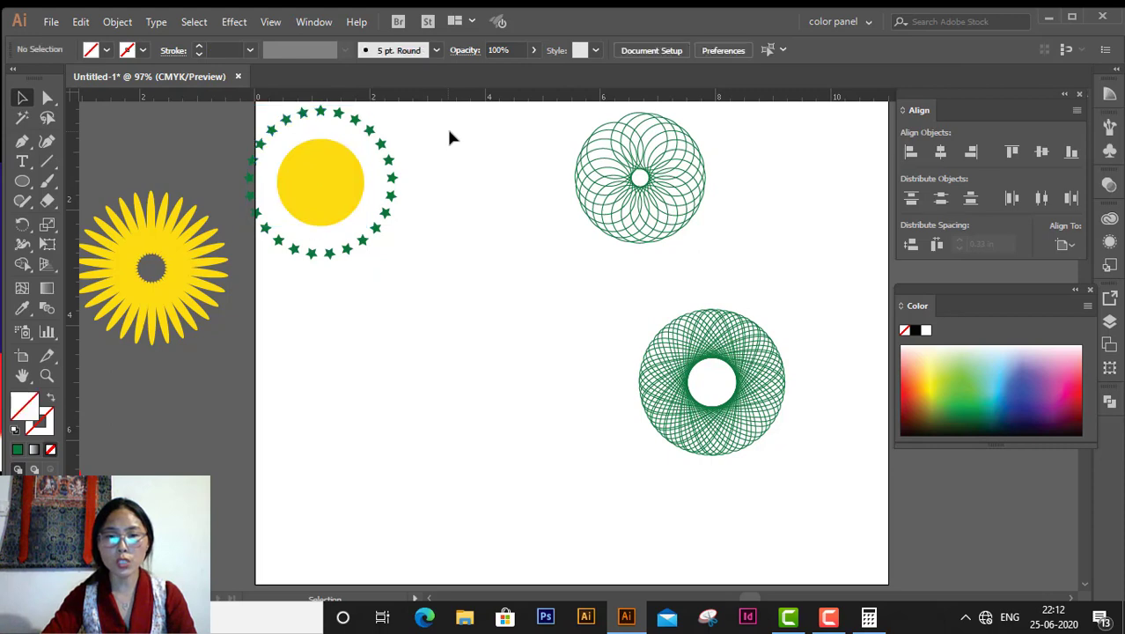
{"action": "mouse_move", "coordinate": [449, 132]}
{"action": "left_mouse_down"}
{"action": "mouse_move", "coordinate": [395, 156]}
{"action": "mouse_move", "coordinate": [312, 222]}
{"action": "mouse_move", "coordinate": [345, 188]}
{"action": "mouse_move", "coordinate": [455, 150]}
{"action": "left_mouse_up"}
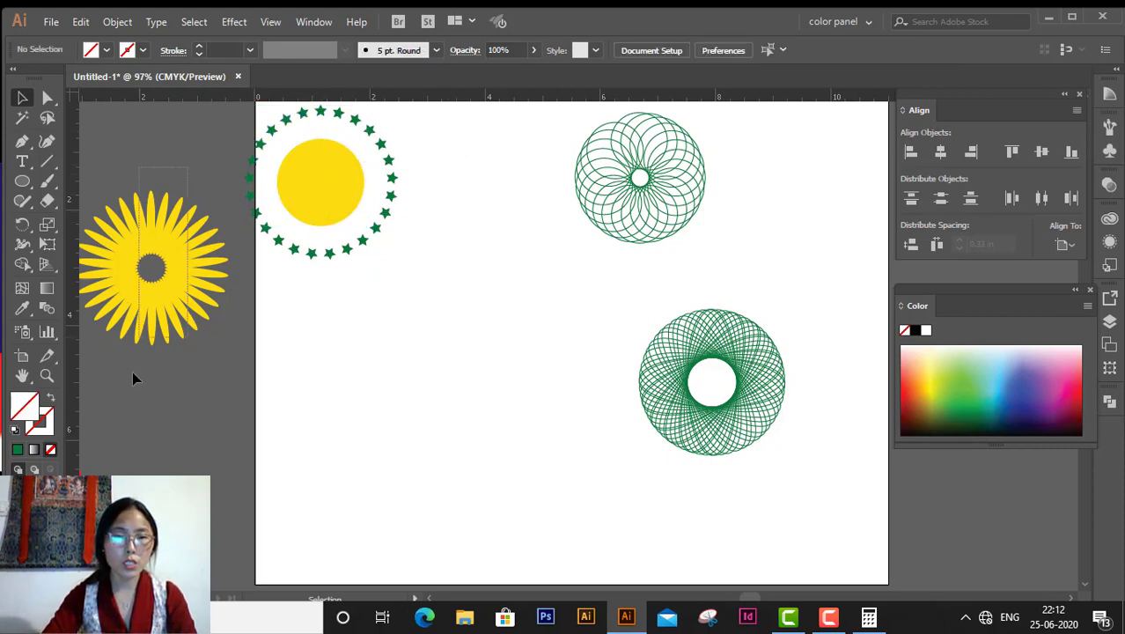
{"action": "left_click_drag", "start_coordinate": [183, 208], "coordinate": [127, 420]}
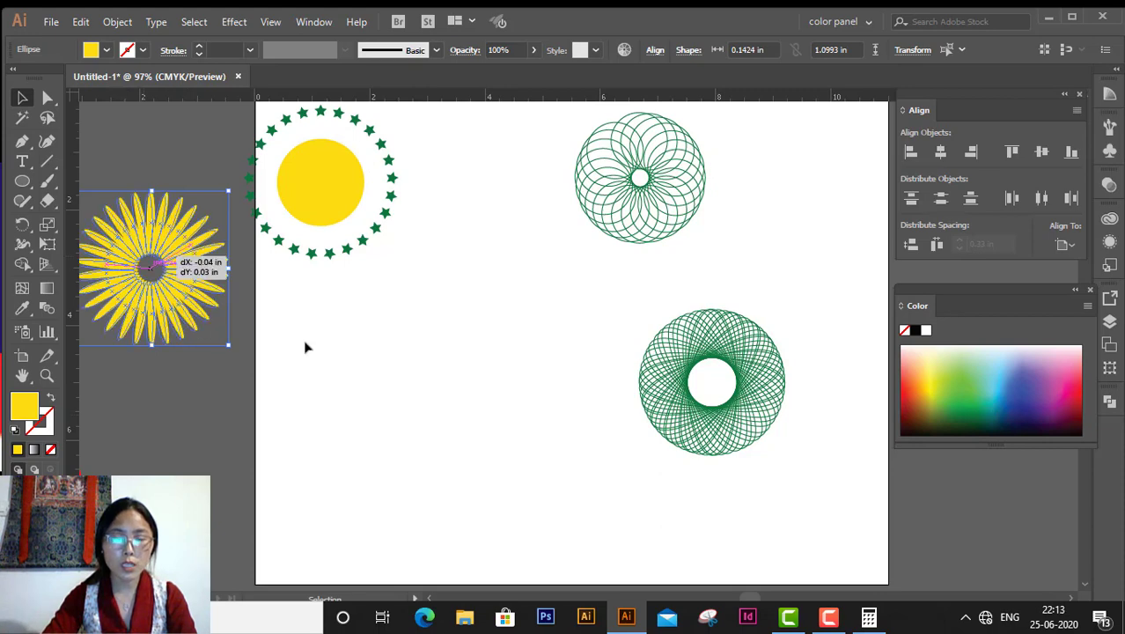
{"action": "left_click_drag", "start_coordinate": [126, 299], "coordinate": [363, 242]}
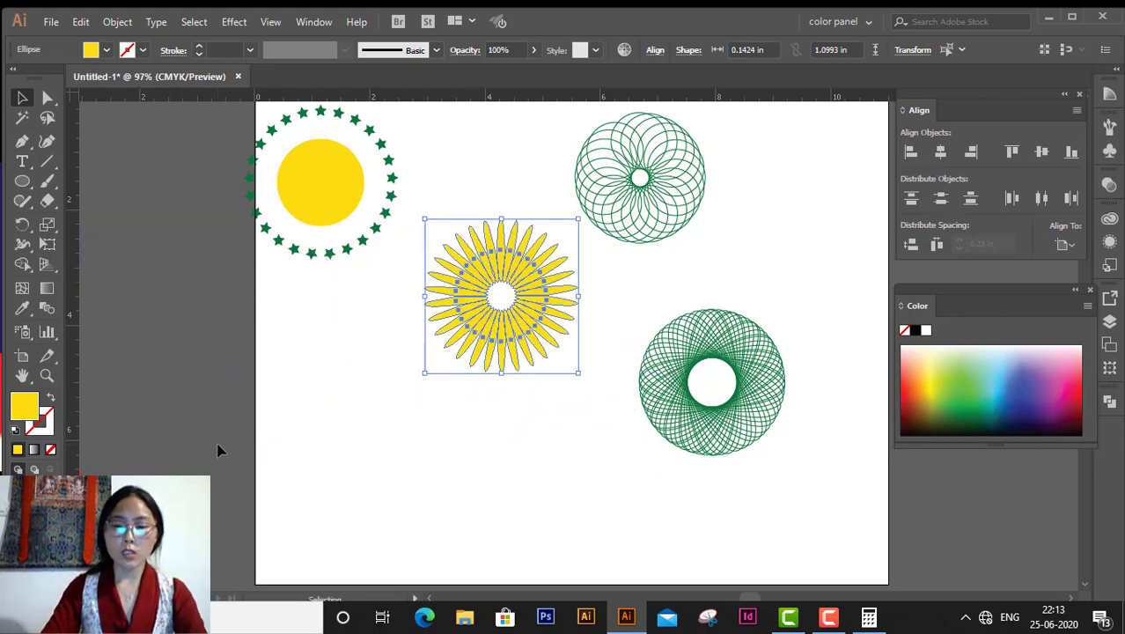
Step: Scale down the squares, circles, red dot and checkerboard and move them onto the artboard's left side
{"action": "key", "text": "a"}
{"action": "key", "text": "ctrl+minus"}
{"action": "key", "text": "ctrl+minus"}
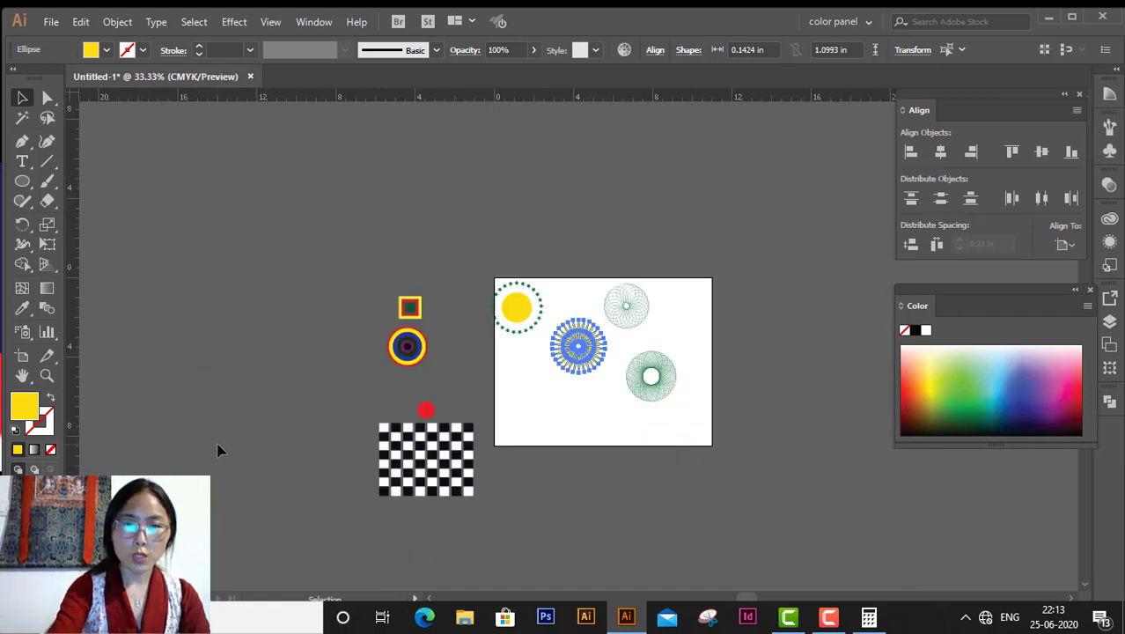
{"action": "key", "text": "v"}
{"action": "mouse_move", "coordinate": [344, 296]}
{"action": "left_mouse_down"}
{"action": "mouse_move", "coordinate": [456, 526]}
{"action": "mouse_move", "coordinate": [550, 480]}
{"action": "mouse_move", "coordinate": [300, 338]}
{"action": "left_mouse_up"}
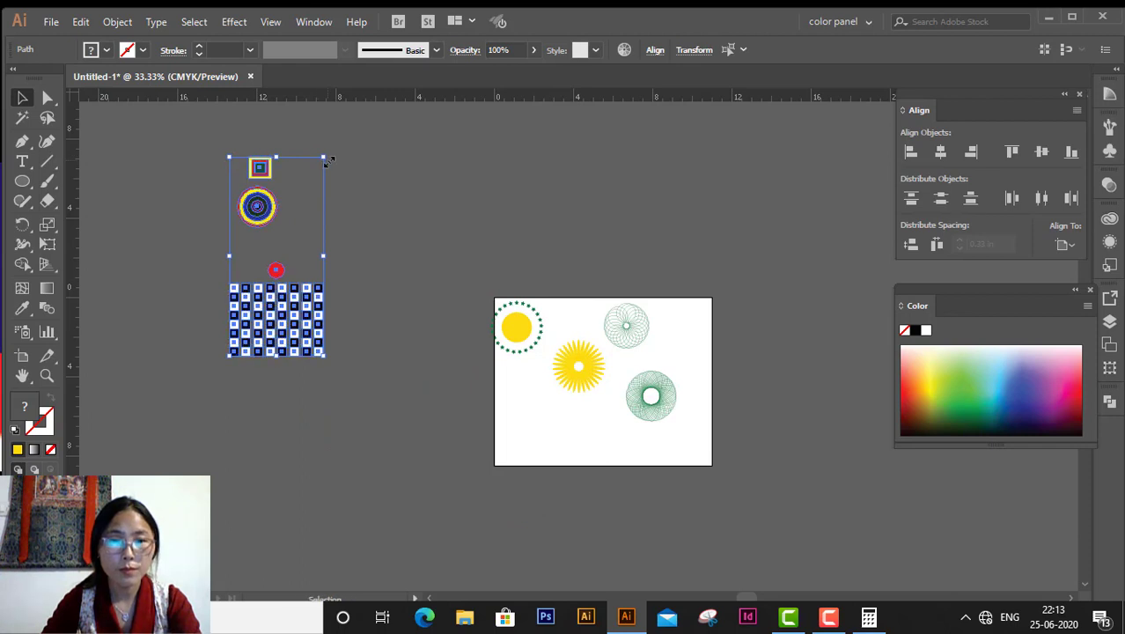
{"action": "left_click_drag", "start_coordinate": [325, 160], "coordinate": [288, 258]}
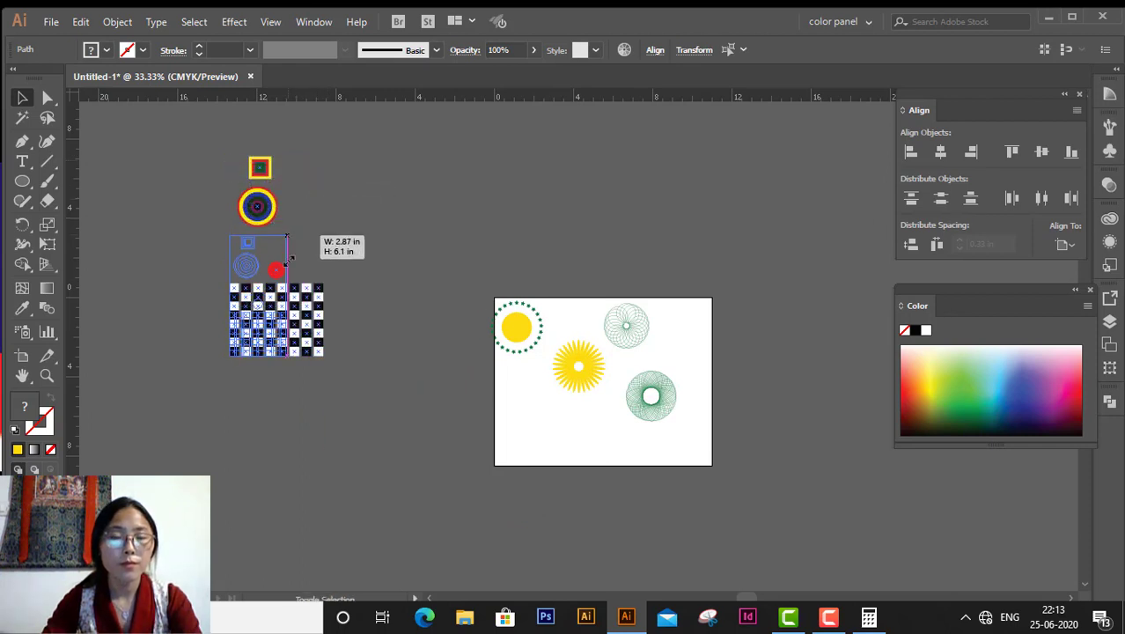
{"action": "left_click_drag", "start_coordinate": [262, 340], "coordinate": [539, 467]}
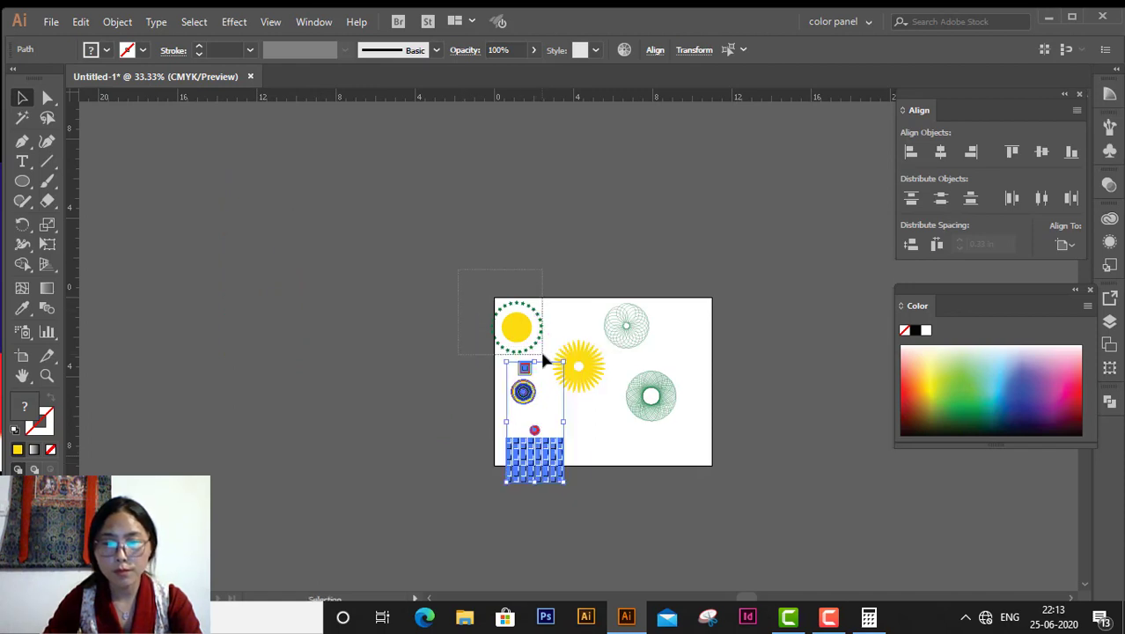
Step: Shrink the star-ringed yellow circle toward the top and nudge the checkerboard upward
{"action": "left_click_drag", "start_coordinate": [539, 351], "coordinate": [540, 356]}
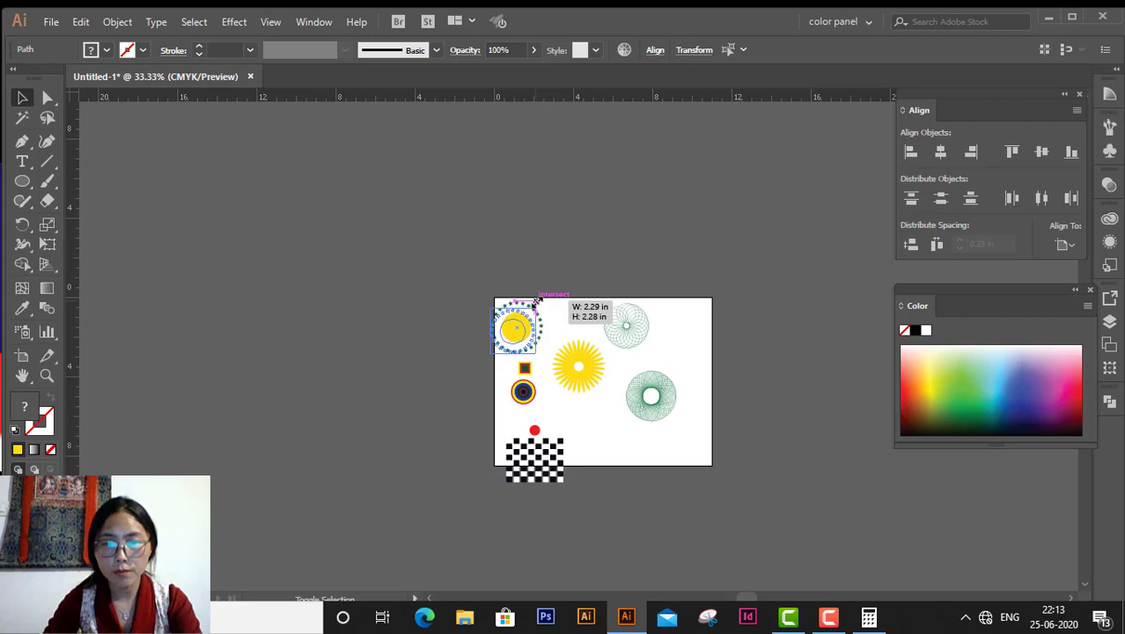
{"action": "mouse_move", "coordinate": [546, 301]}
{"action": "left_mouse_down"}
{"action": "mouse_move", "coordinate": [511, 341]}
{"action": "mouse_move", "coordinate": [558, 321]}
{"action": "left_mouse_up"}
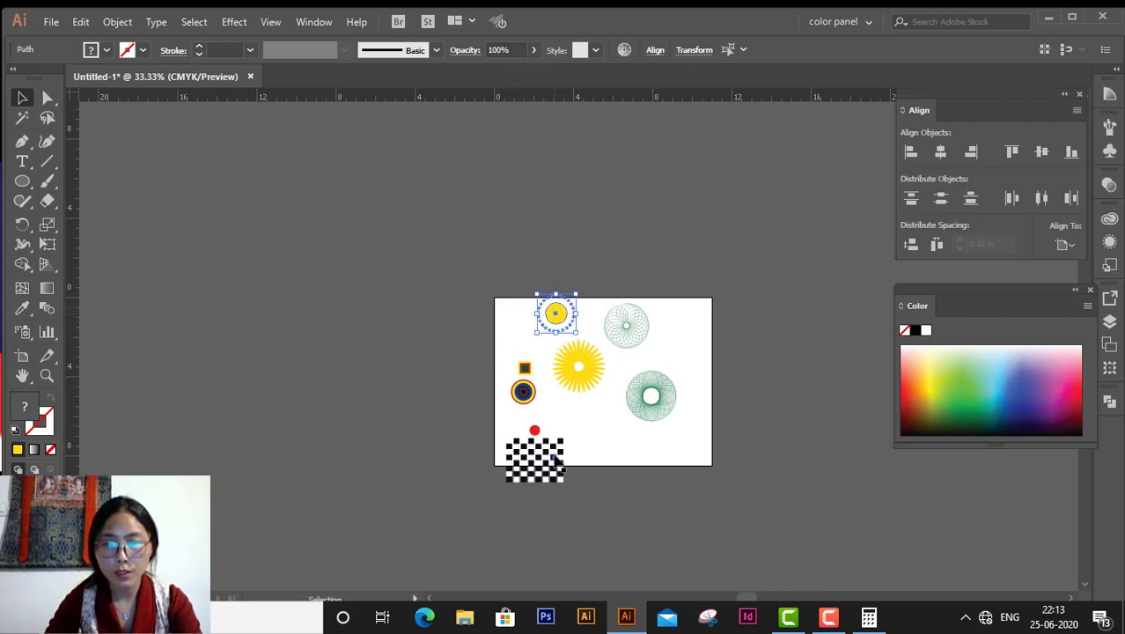
{"action": "mouse_move", "coordinate": [554, 455]}
{"action": "left_mouse_down"}
{"action": "mouse_move", "coordinate": [550, 431]}
{"action": "mouse_move", "coordinate": [553, 454]}
{"action": "left_mouse_up"}
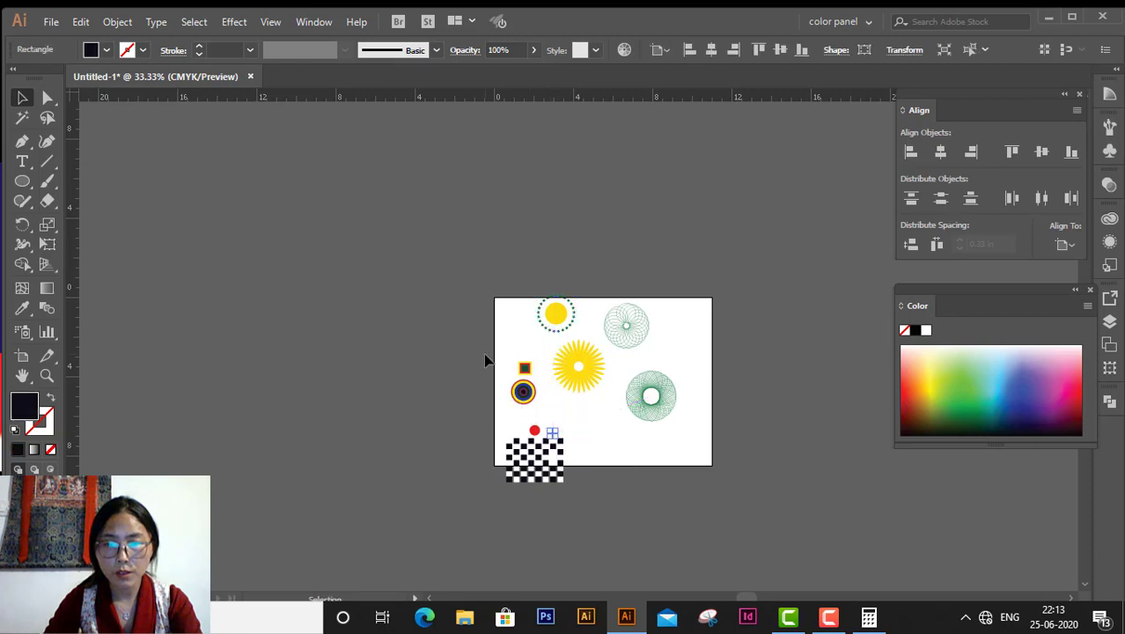
Step: Shrink the left-column square, circle and checkerboard further, then fit the whole artboard in view
{"action": "mouse_move", "coordinate": [494, 356]}
{"action": "left_mouse_down"}
{"action": "mouse_move", "coordinate": [551, 476]}
{"action": "mouse_move", "coordinate": [475, 430]}
{"action": "left_mouse_up"}
{"action": "left_click", "coordinate": [581, 519]}
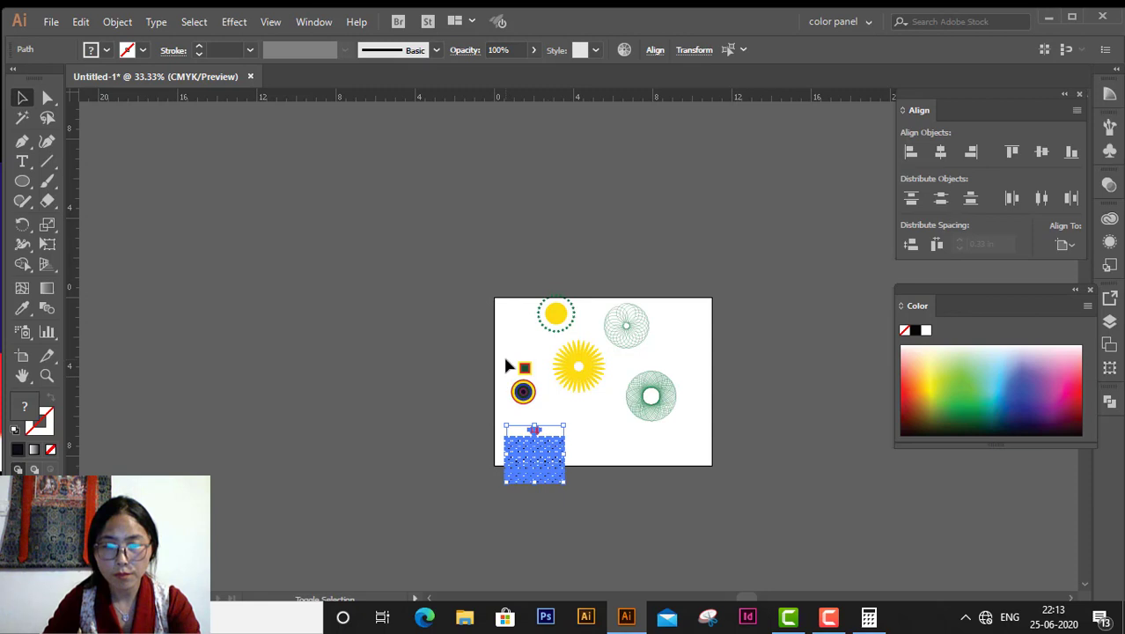
{"action": "left_click", "coordinate": [533, 406], "text": "shift"}
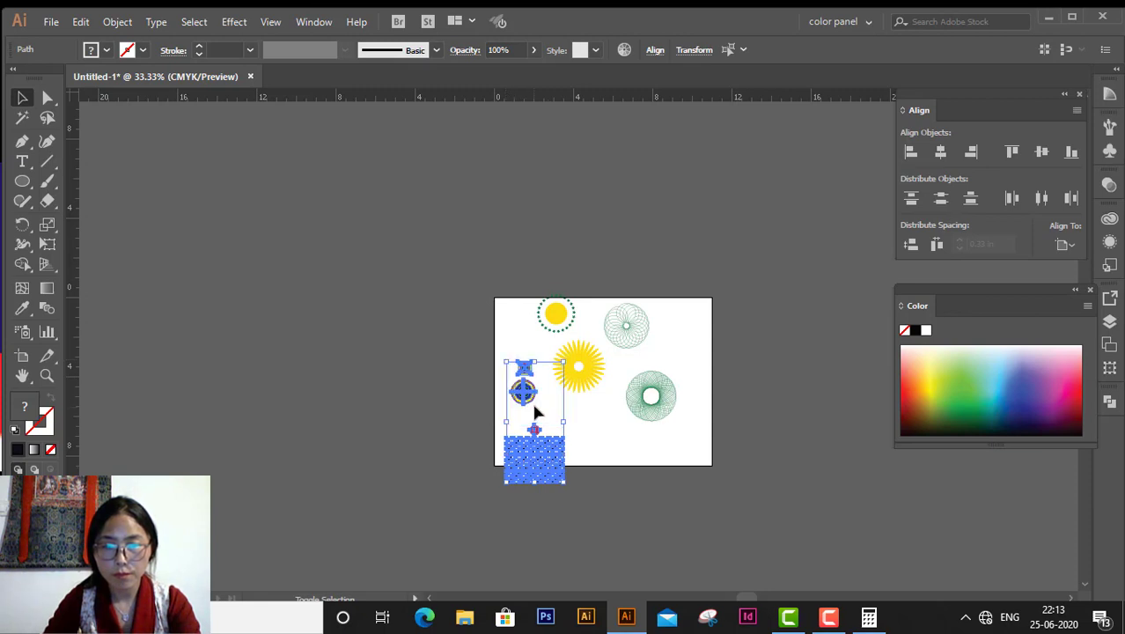
{"action": "left_click_drag", "start_coordinate": [563, 362], "coordinate": [543, 439]}
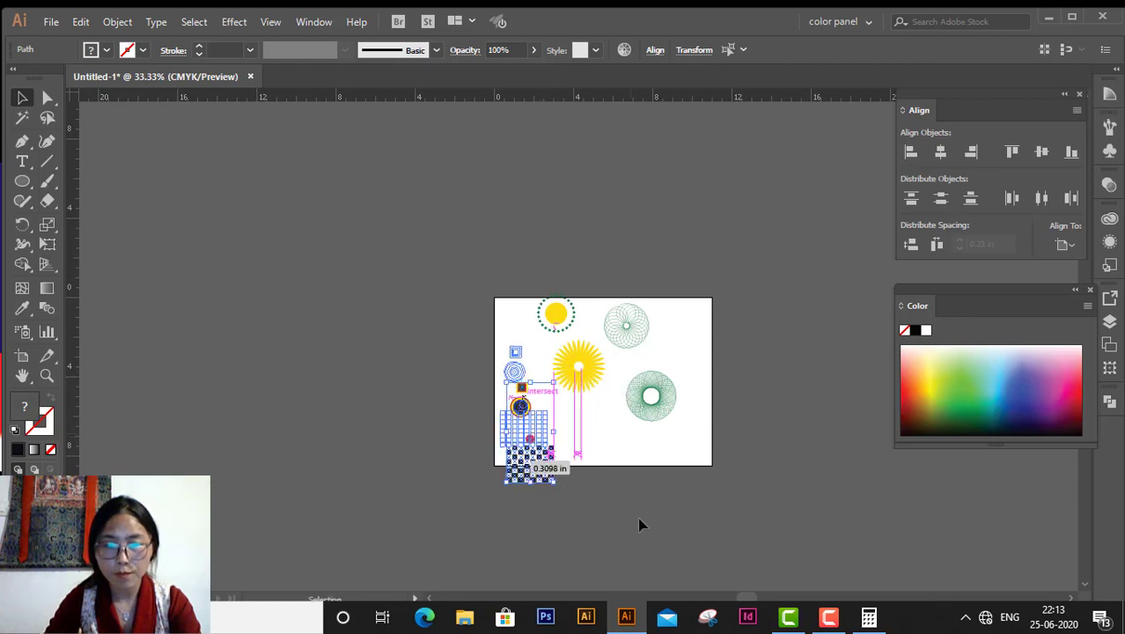
{"action": "left_click_drag", "start_coordinate": [641, 526], "coordinate": [641, 517]}
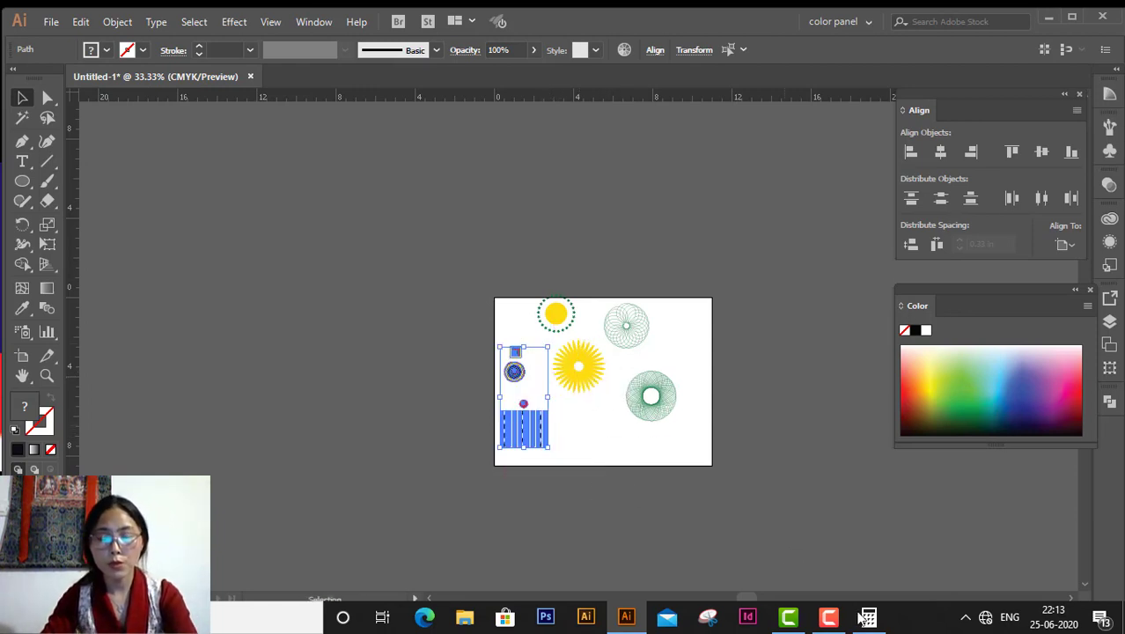
{"action": "key", "text": "ctrl+0"}
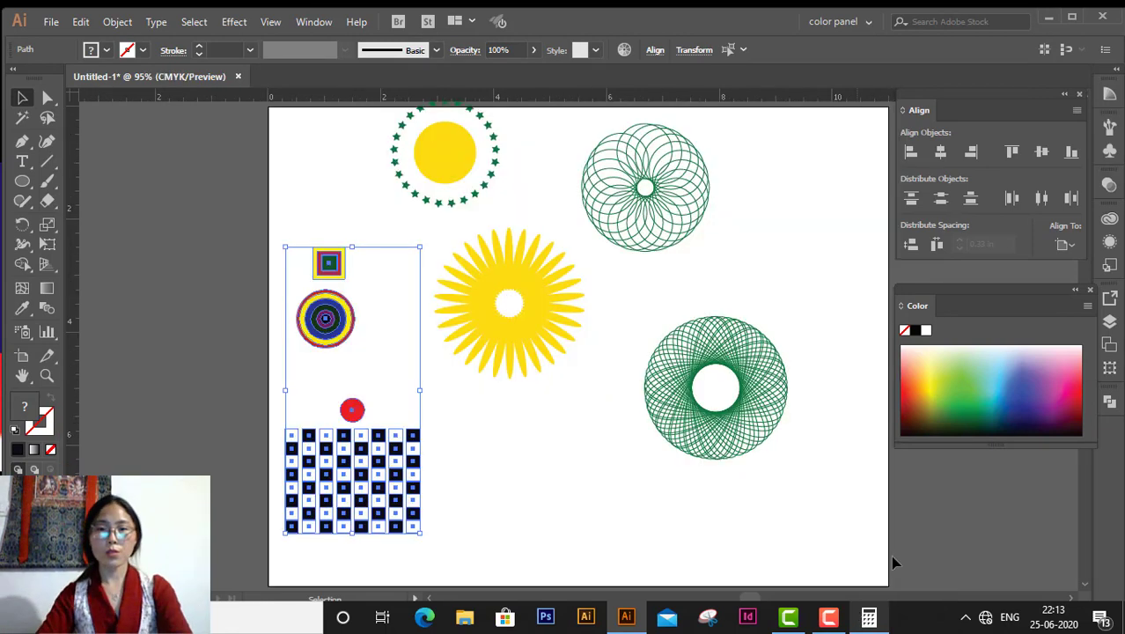
{"action": "left_click", "coordinate": [274, 383]}
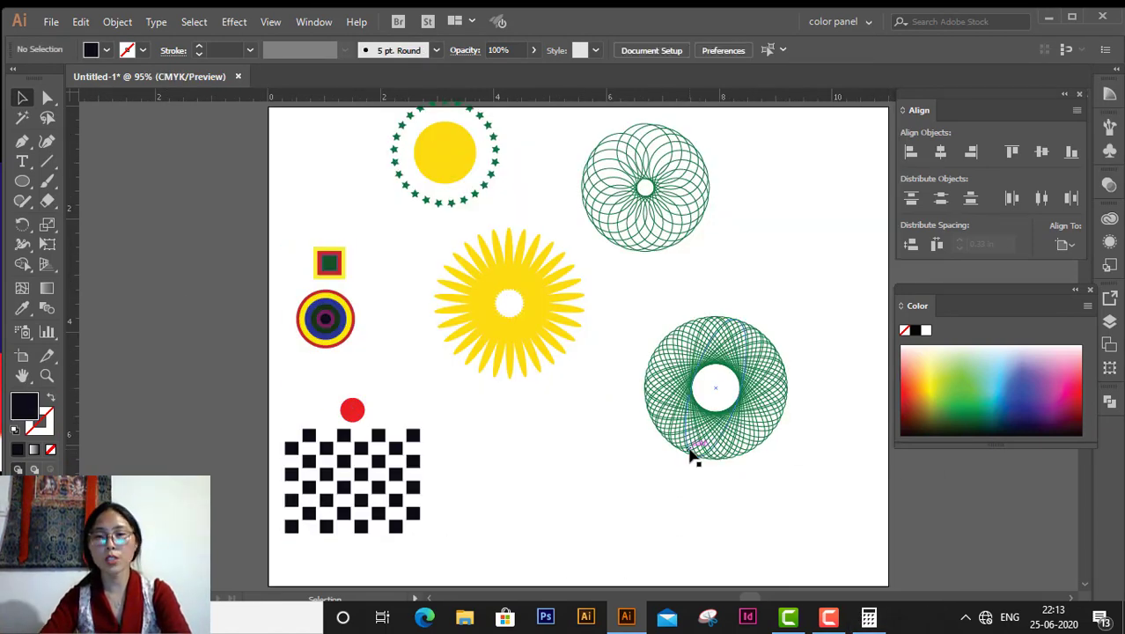